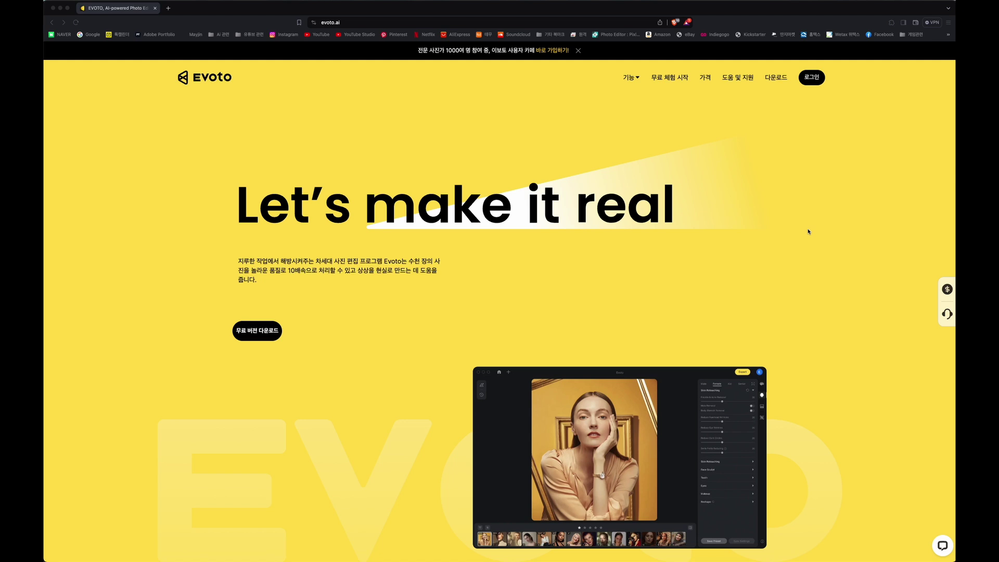
- Examine the Evoto homepage from the headline to the all-in-one workflow section and return to the page start
scroll(792, 250, "down", 5)
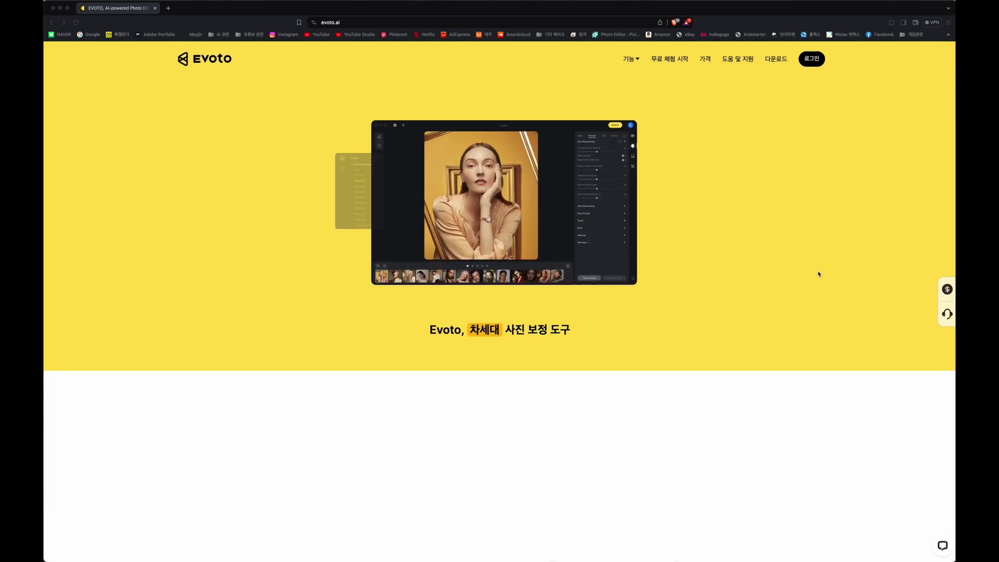
scroll(805, 272, "down", 6)
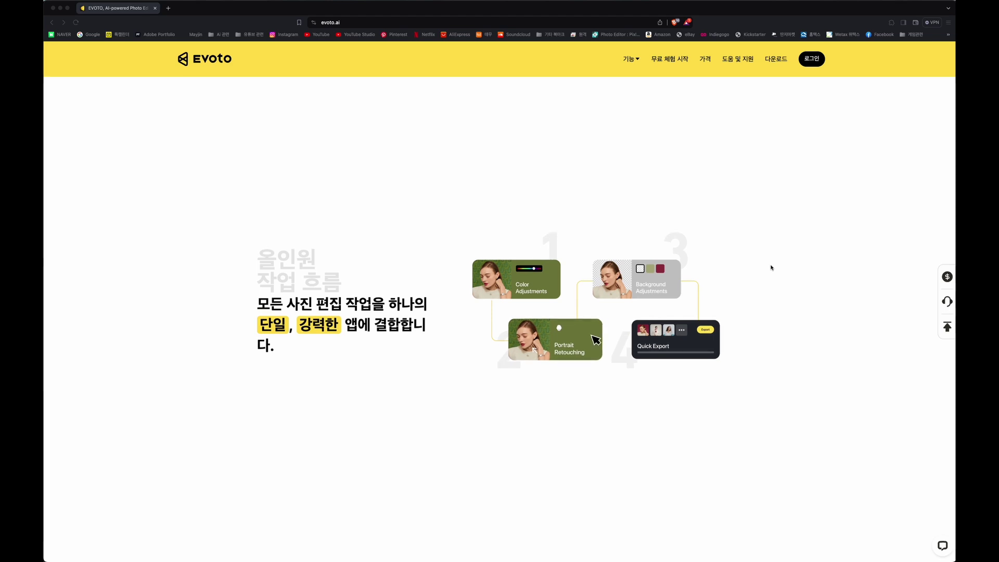
scroll(789, 281, "down", 2)
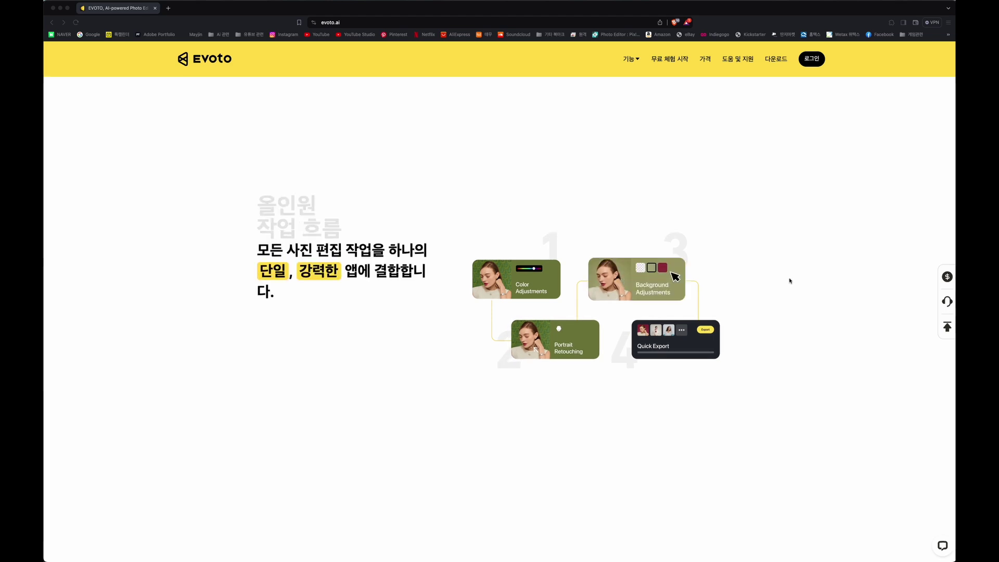
scroll(789, 281, "up", 5)
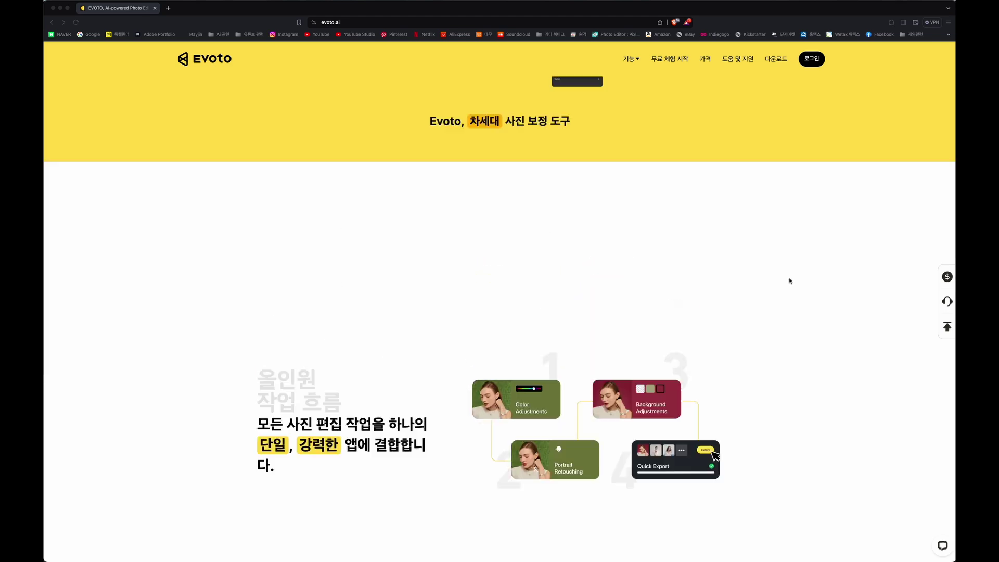
scroll(789, 281, "up", 3)
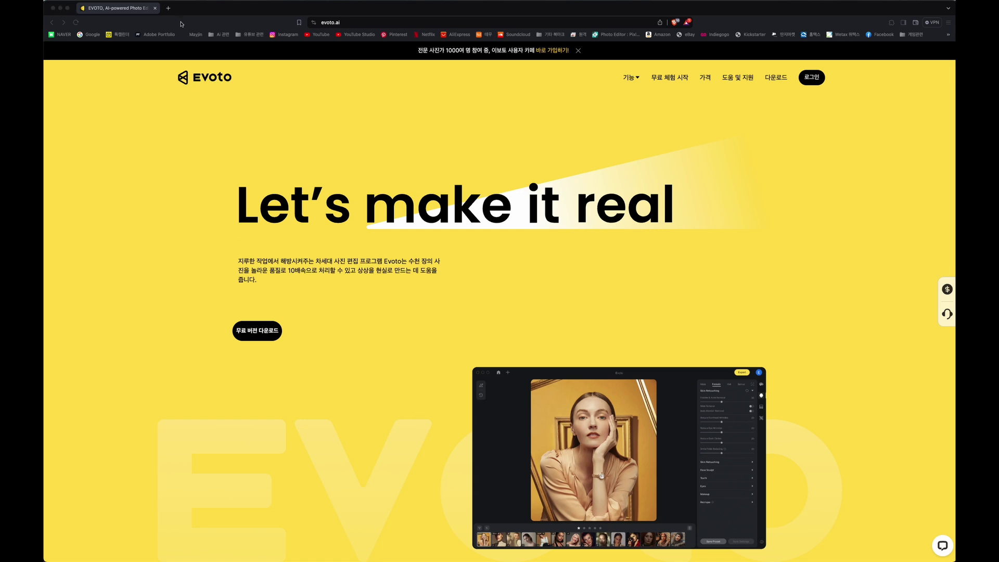
left_click(60, 8)
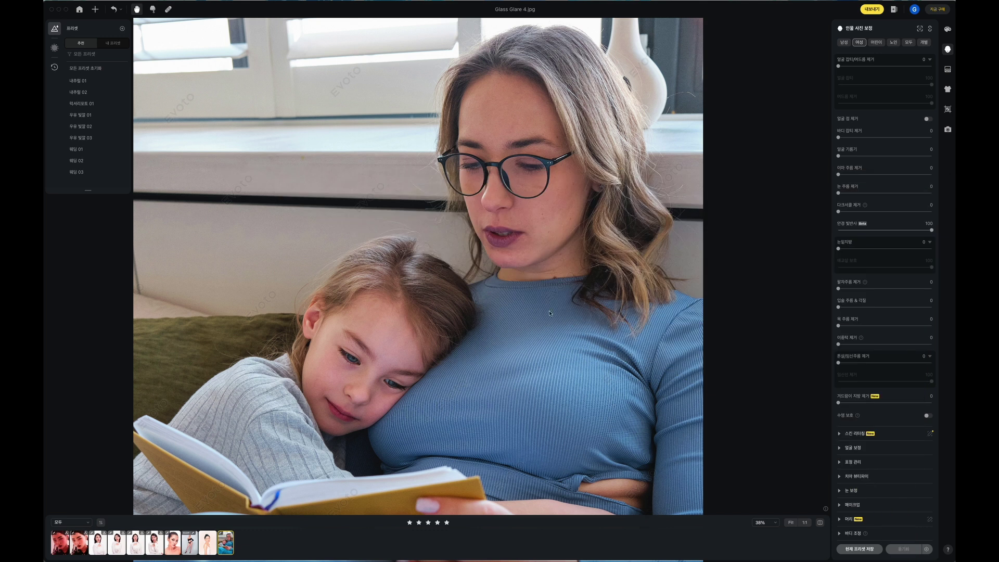
- Open the second photo, the close-up portrait with dark lipstick, and view the whole face and shoulders
left_click(78, 543)
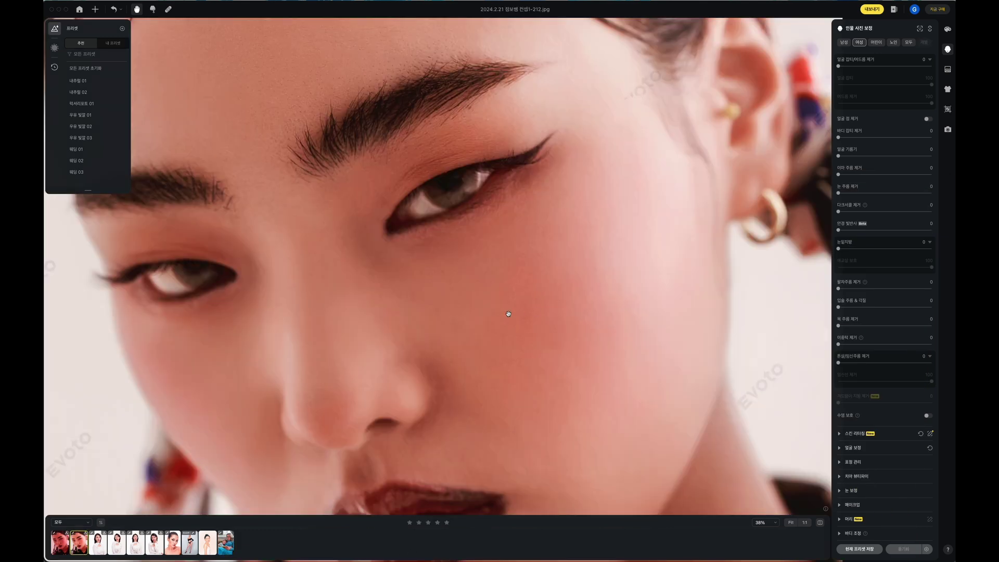
scroll(523, 303, "down", 2)
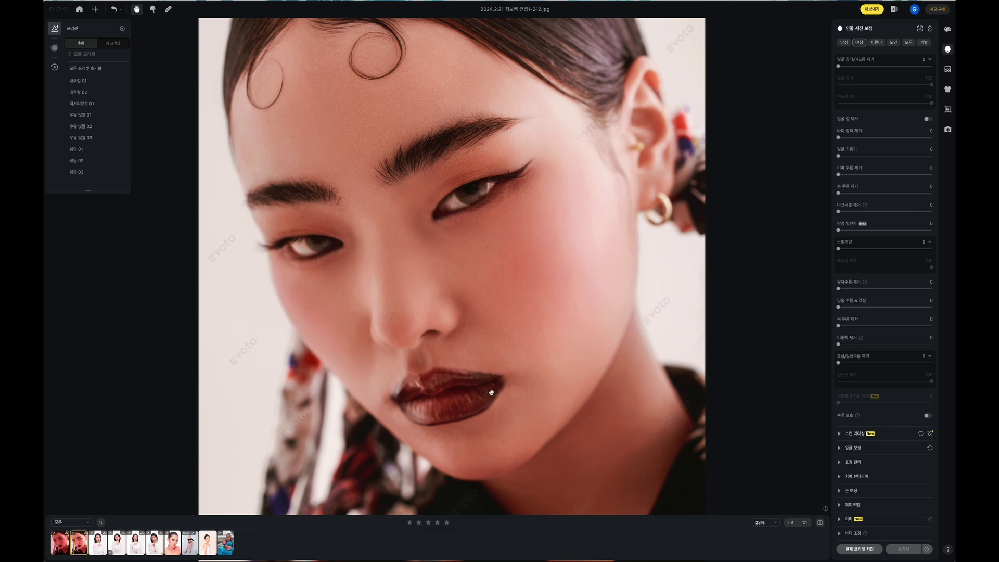
scroll(481, 346, "down", 2)
scroll(480, 346, "down", 1)
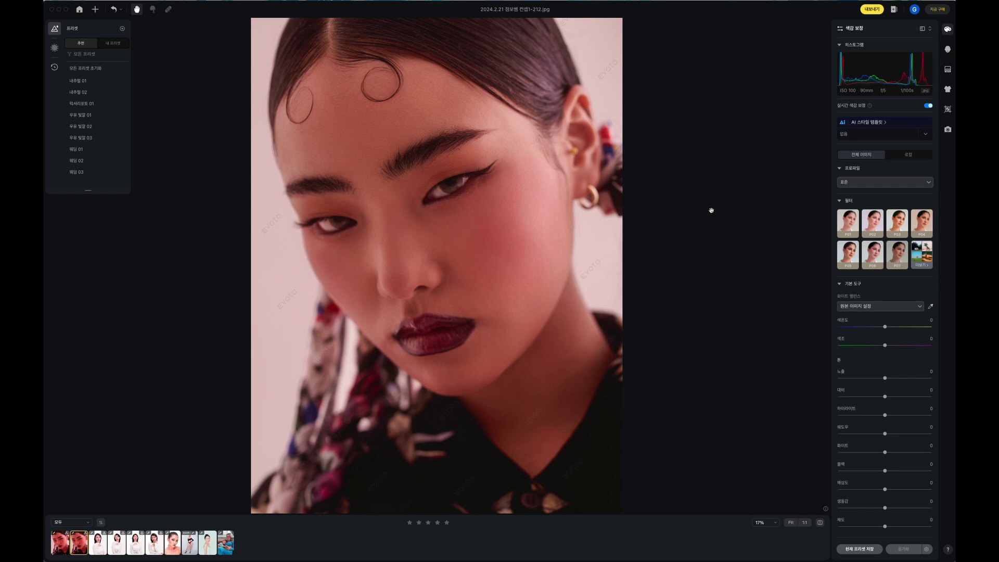
- Try the AI style templates 내추럴, 따뜻한 시나몬 and 순수한 사랑 on the dark-lipstick portrait
left_click(926, 136)
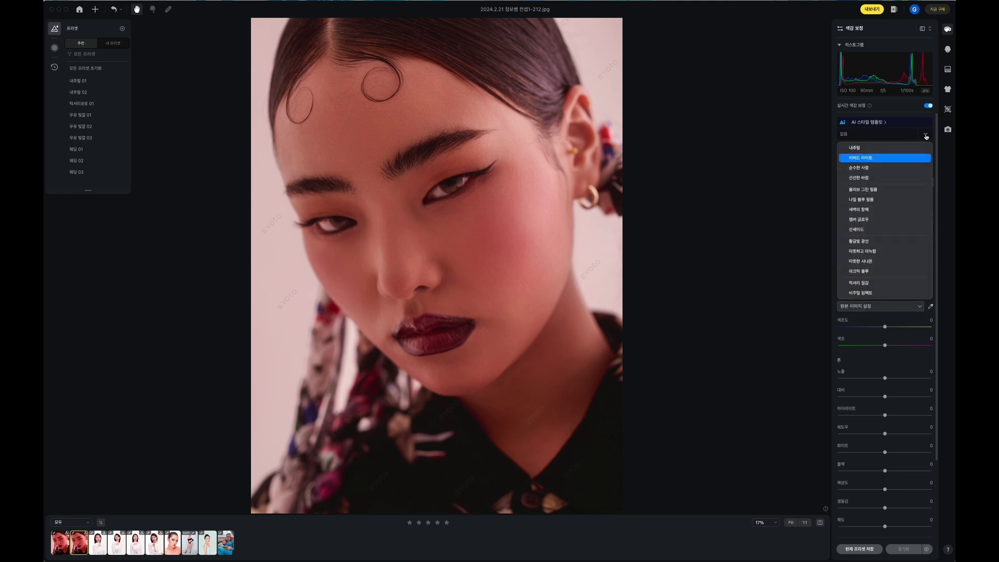
left_click(865, 161)
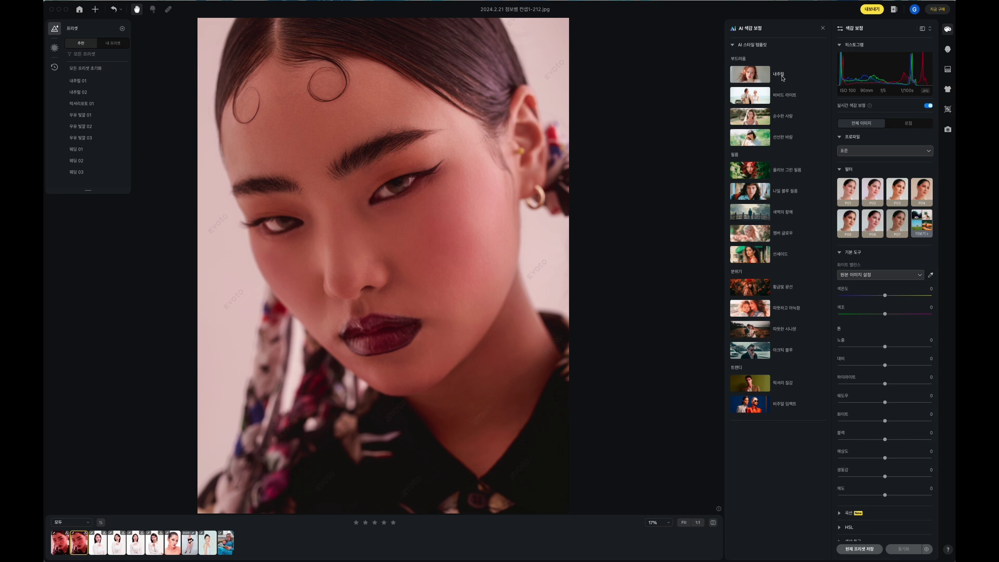
left_click(782, 95)
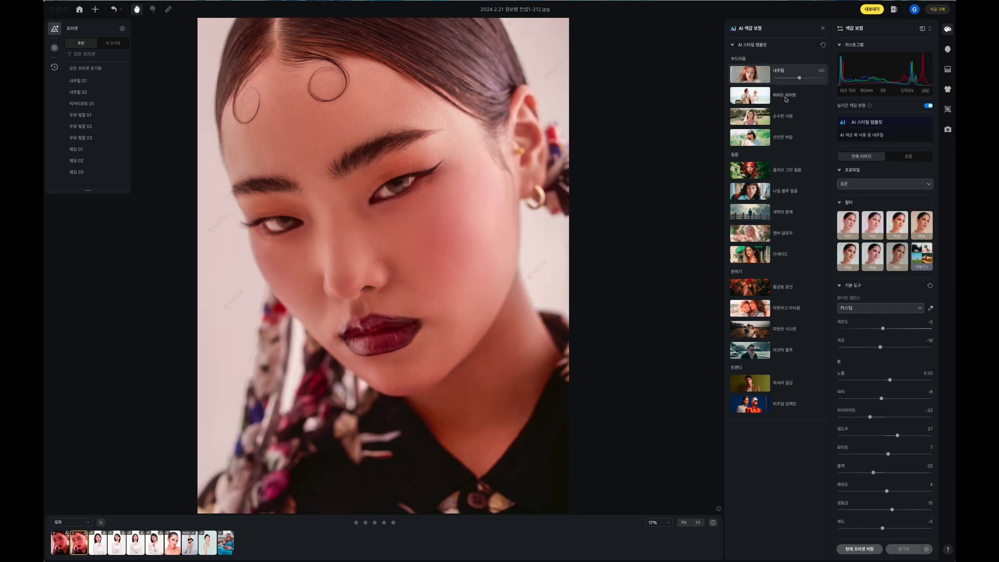
left_click(783, 137)
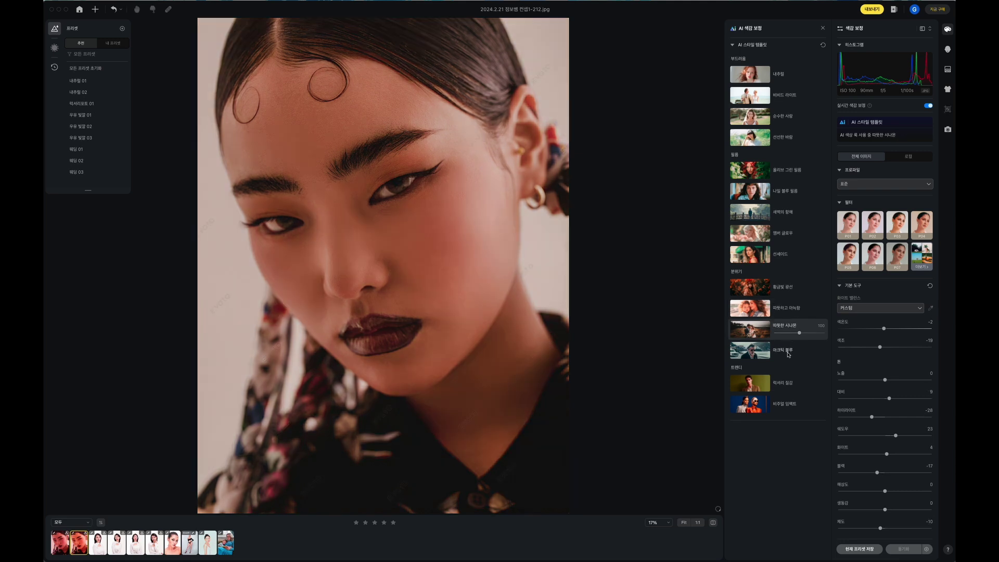
left_click(752, 117)
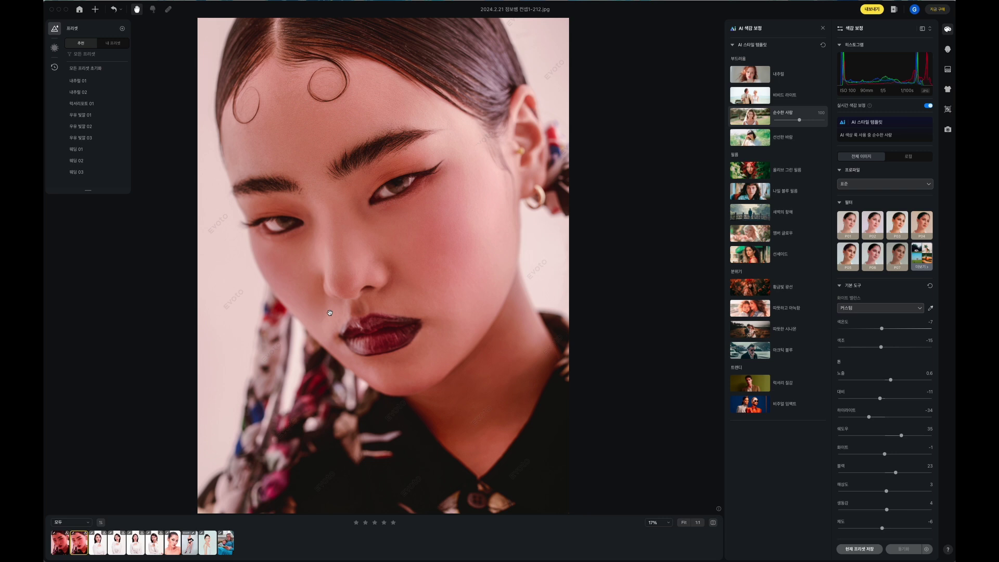
- Compare the film AI style templates 올리브 그린 필름 and 새벽의 항해 on the portrait, and settle on 선셰이드
left_click(765, 140)
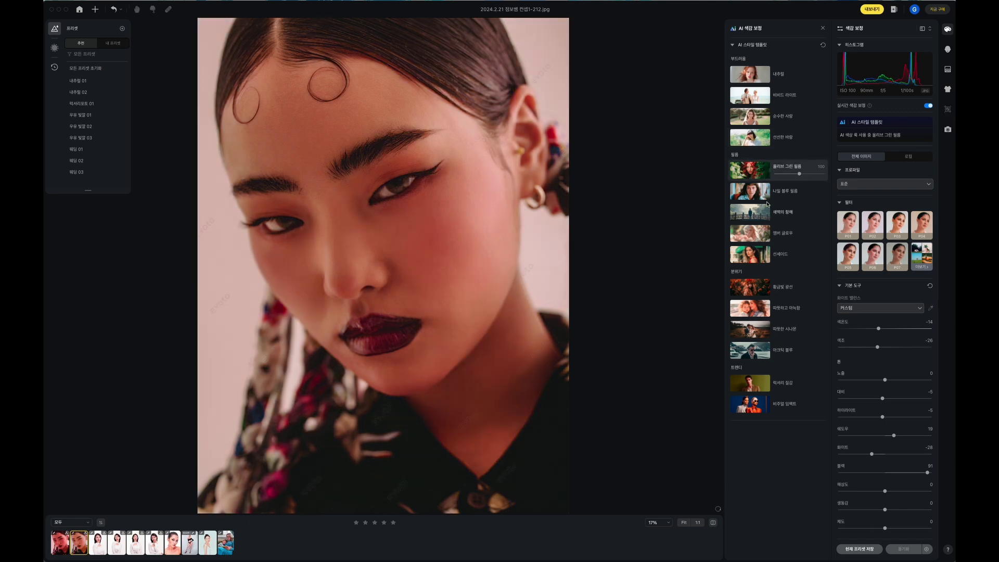
left_click(758, 223)
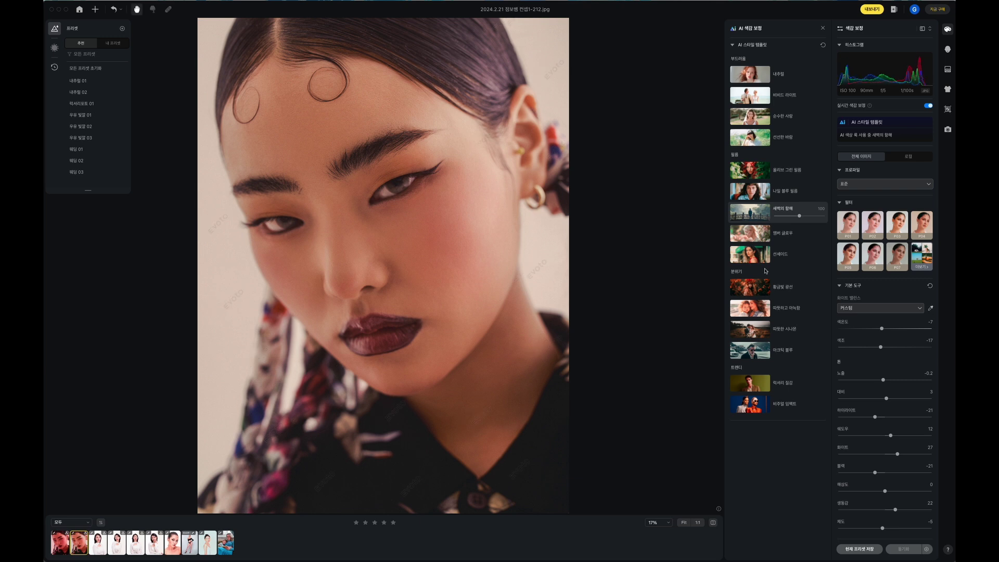
left_click(759, 233)
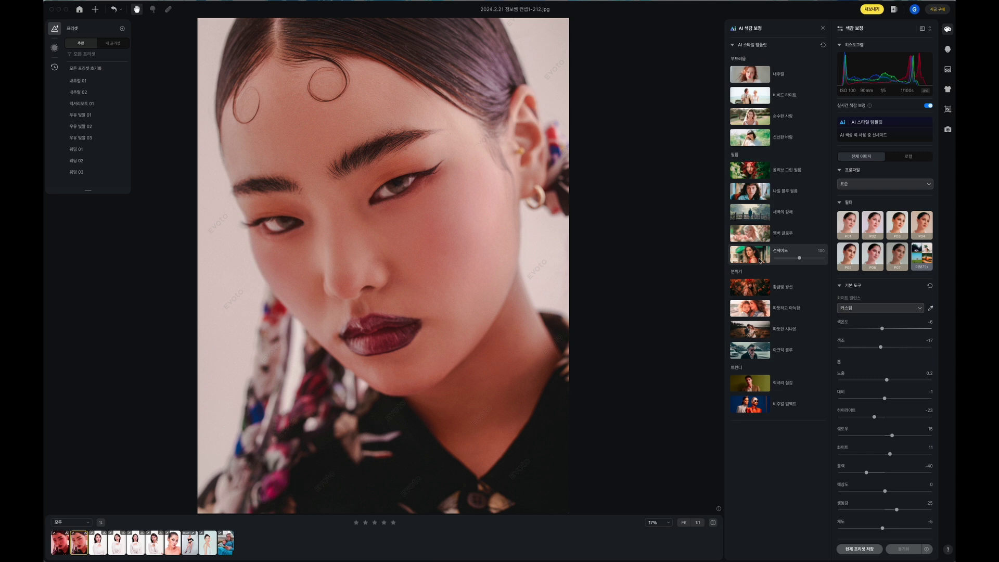
- Open the photo of the smiling woman in the white camisole and examine the blemishes on her face up close
left_click(207, 541)
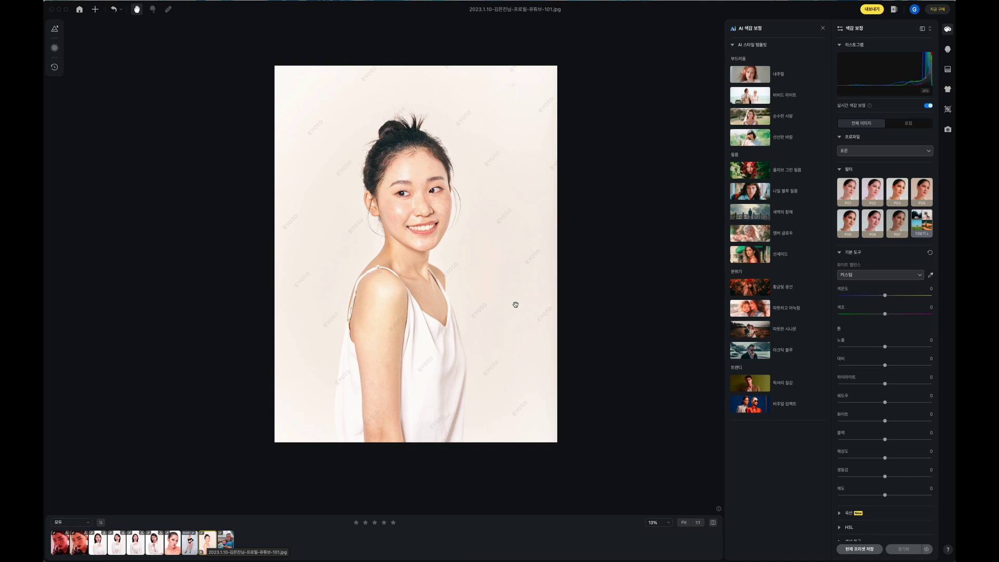
scroll(437, 173, "up", 10)
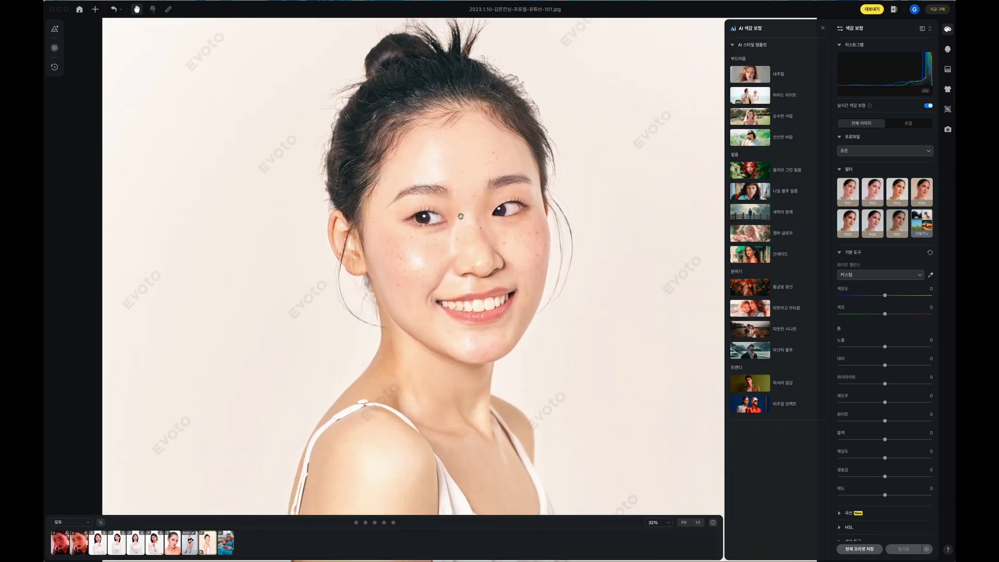
scroll(437, 172, "up", 5)
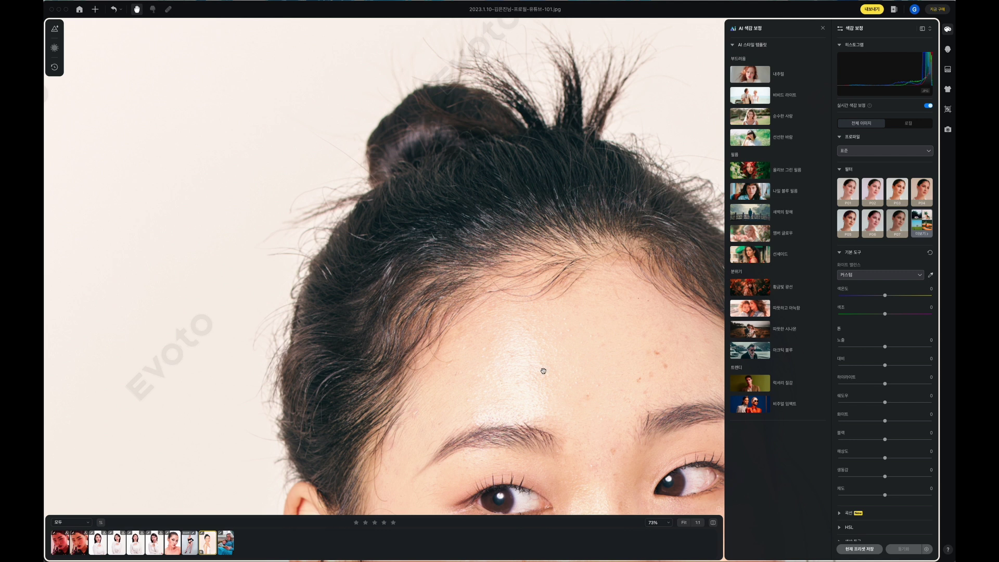
scroll(543, 367, "down", 3)
scroll(515, 316, "down", 4)
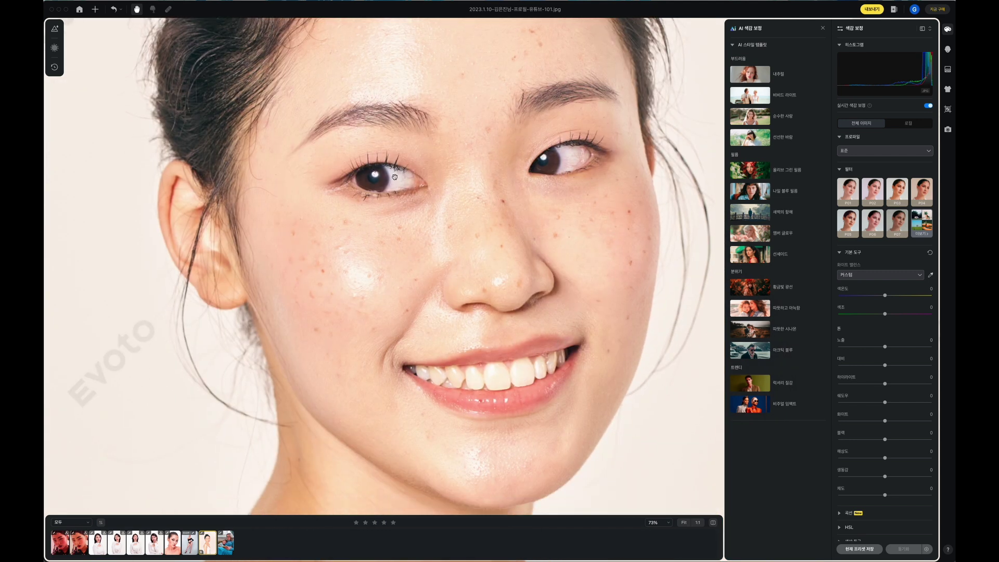
scroll(400, 185, "down", 1)
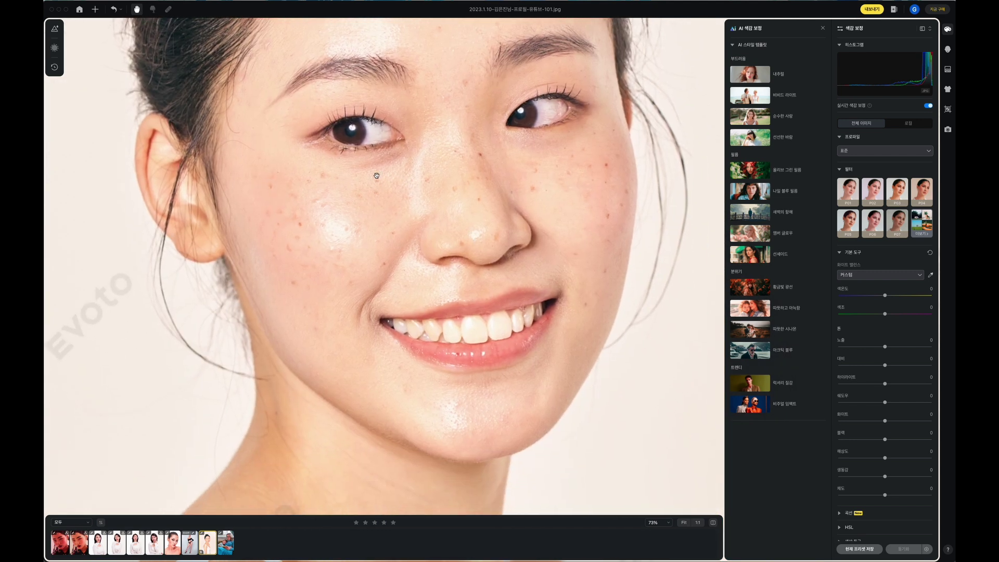
scroll(453, 289, "down", 2)
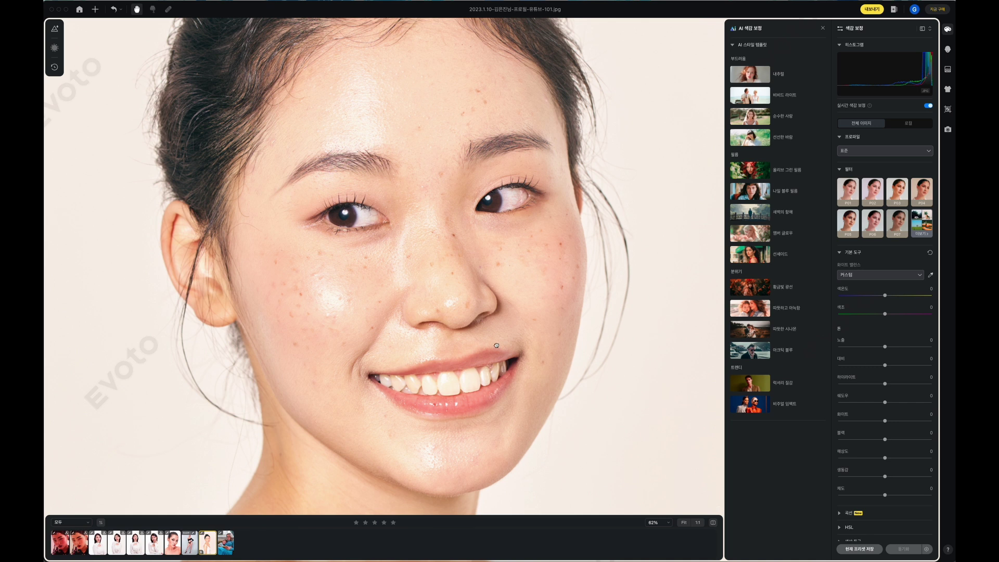
scroll(494, 174, "down", 5)
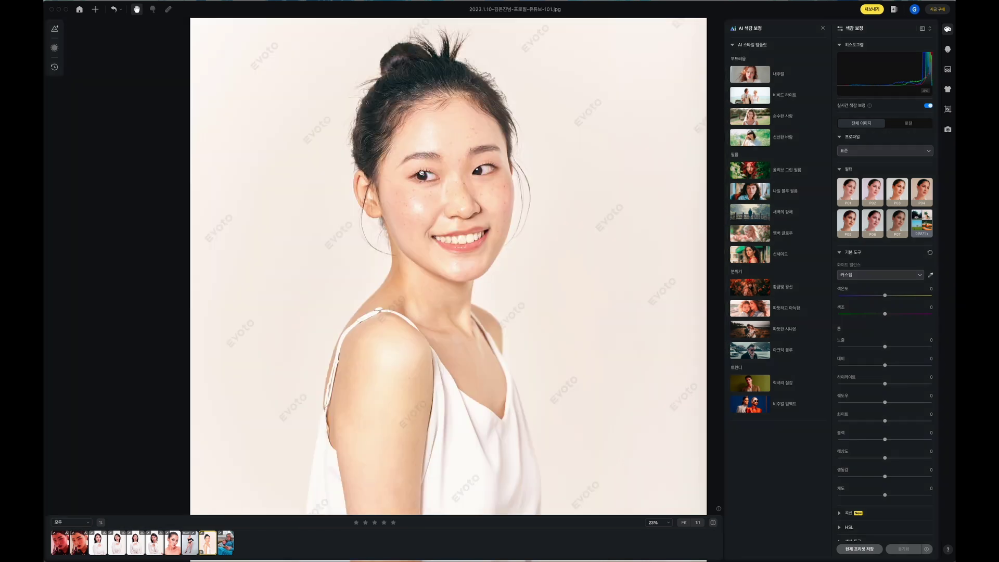
scroll(444, 175, "up", 3)
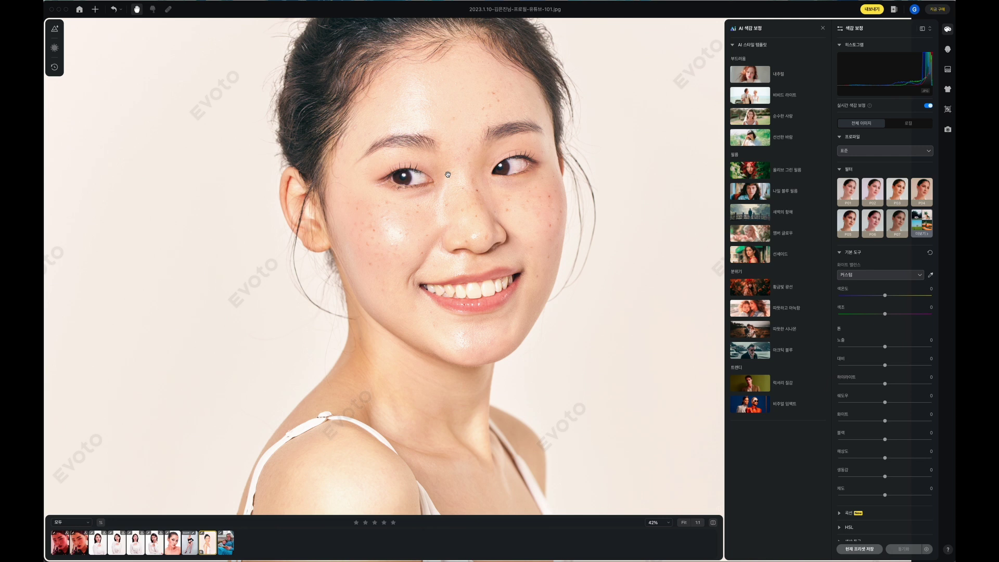
scroll(517, 231, "up", 1)
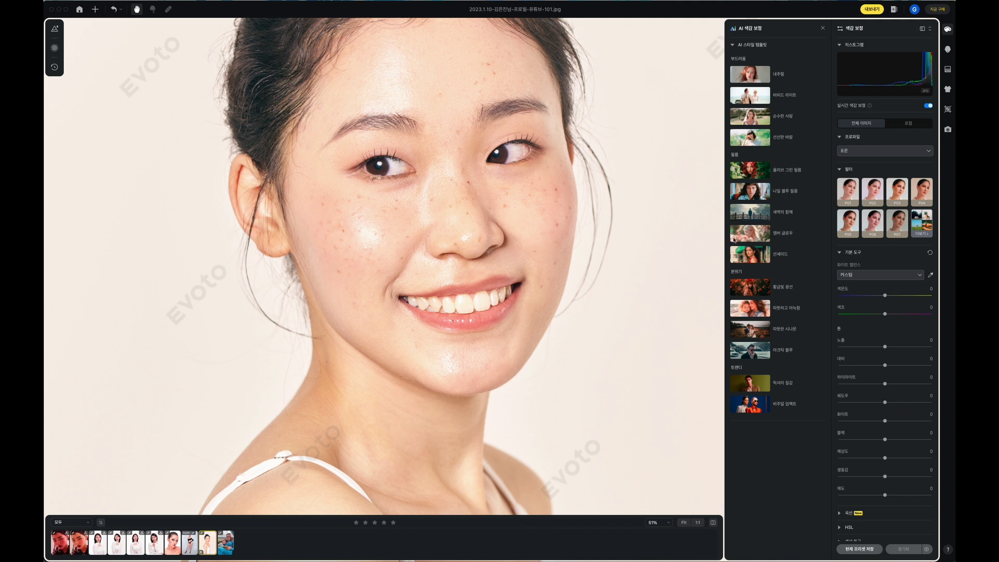
- Switch to portrait retouching and set the face blemish and acne removal (얼굴 잡티/여드름 제거) to 73
left_click(947, 49)
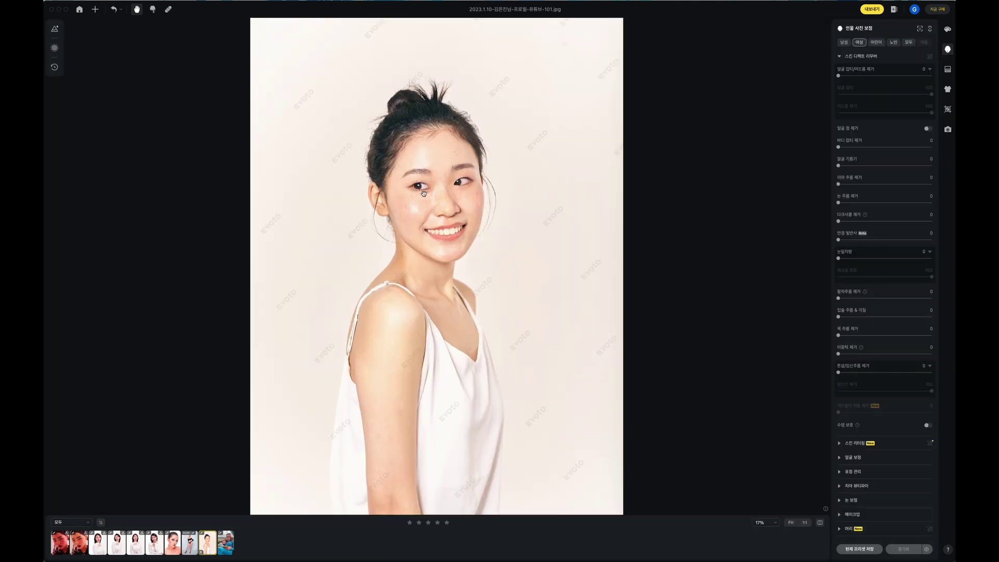
scroll(423, 193, "up", 5)
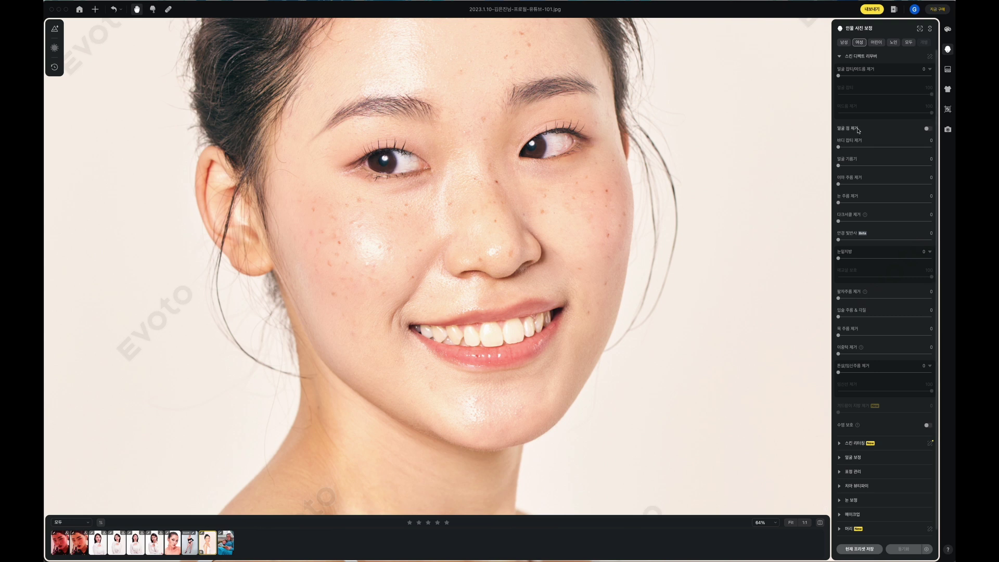
key("super+minus")
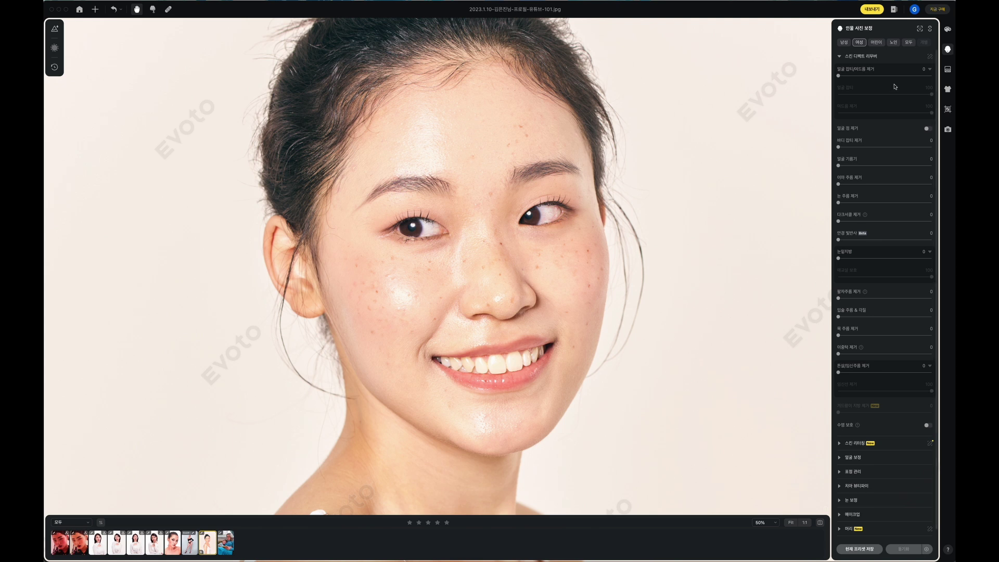
left_click(906, 76)
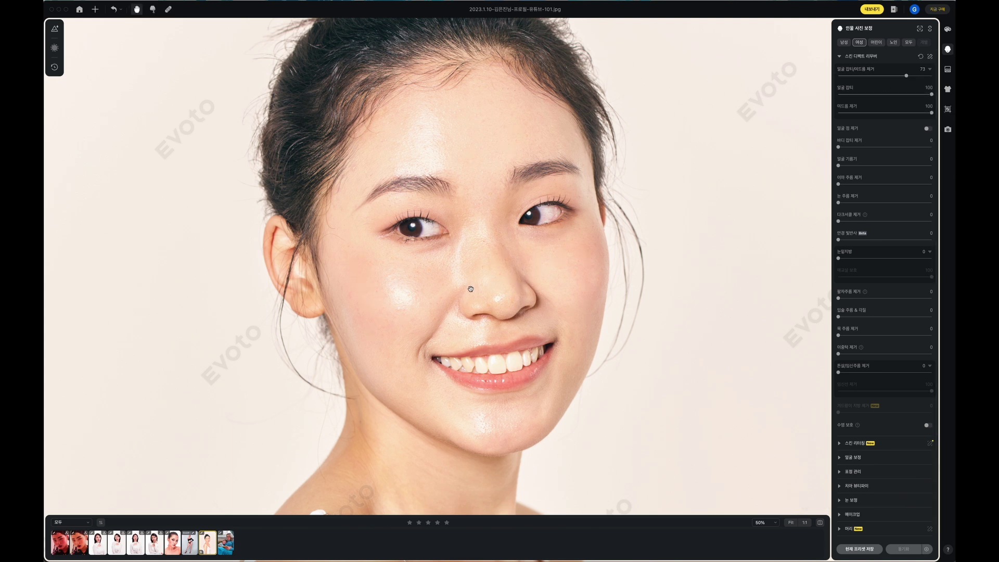
scroll(471, 289, "up", 3)
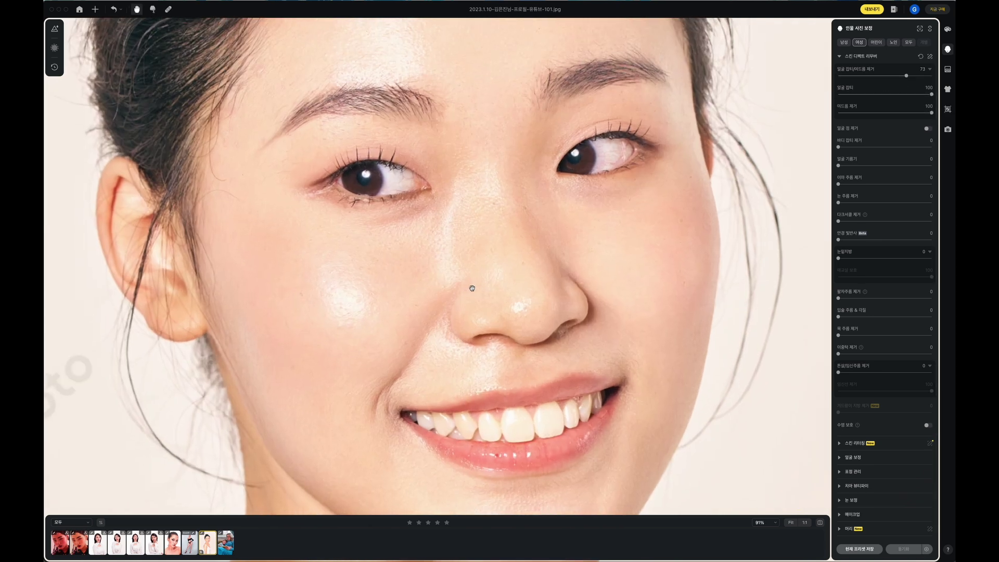
- Compare face blemish and acne removal strengths of 12 and 99 on the smiling portrait, ending with the value at 2
left_click(849, 76)
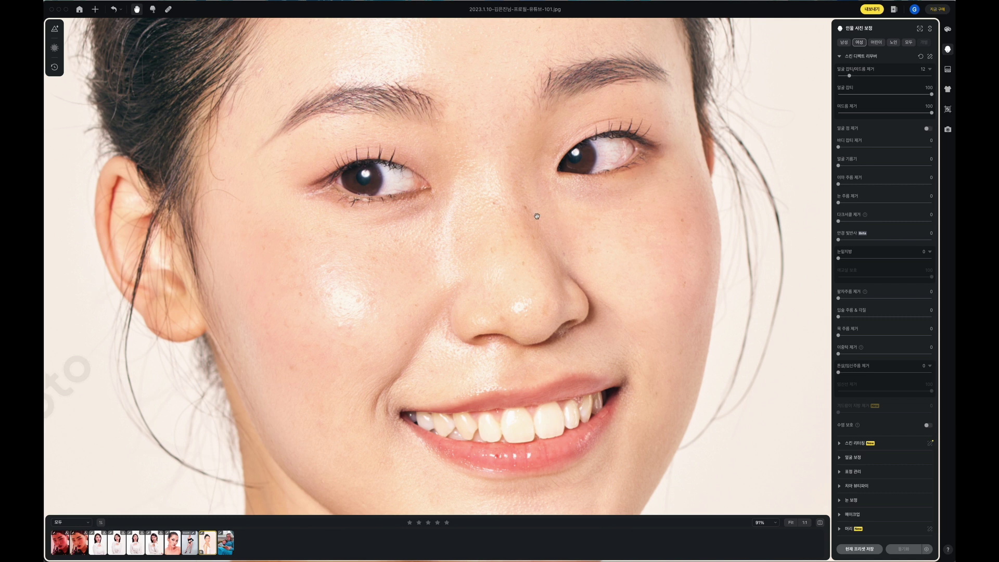
left_click_drag(849, 76, 835, 77)
left_click(931, 76)
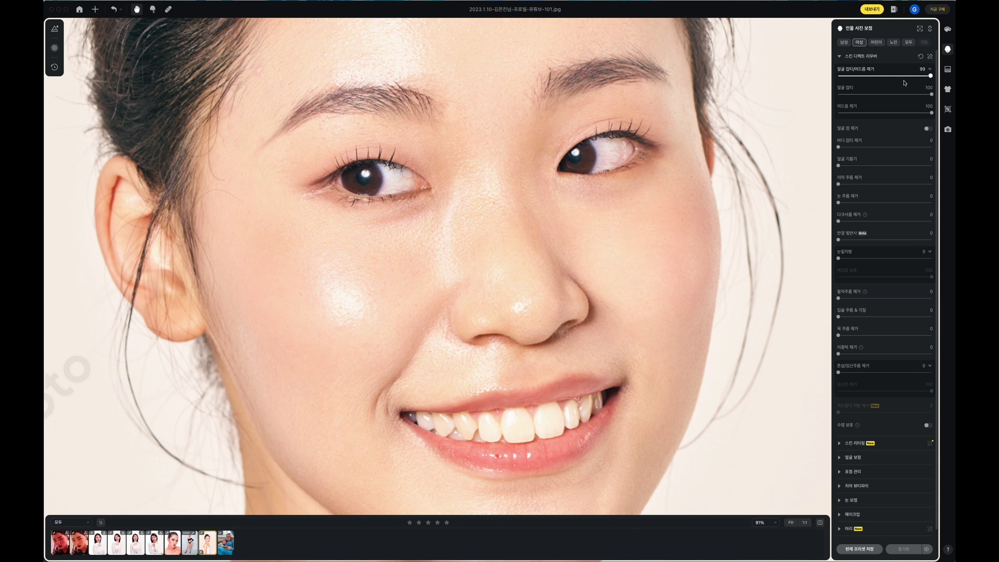
scroll(647, 254, "down", 3)
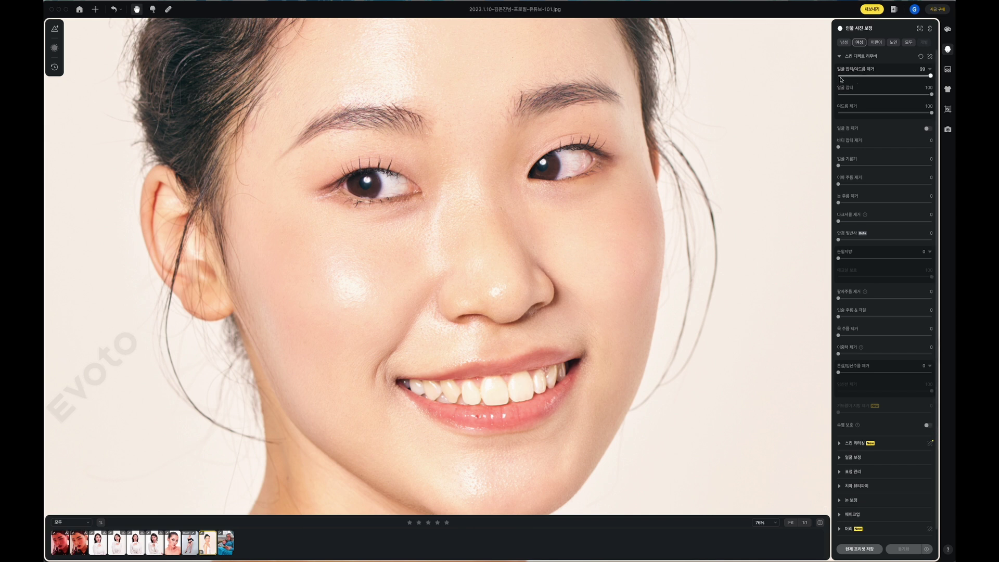
left_click(839, 77)
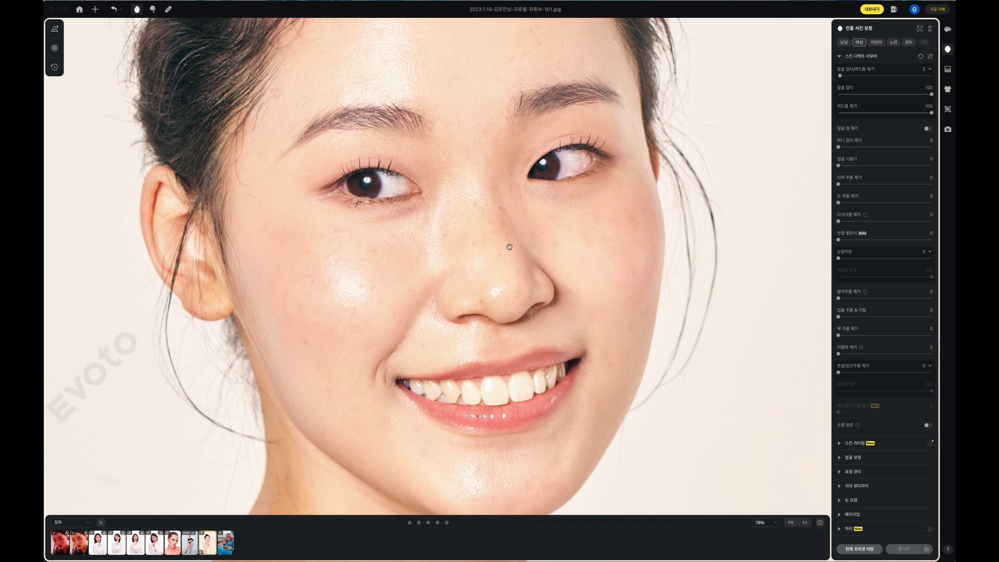
- Examine the remaining blemishes on the forehead, around the eyes and on the nose up close
scroll(517, 211, "up", 3)
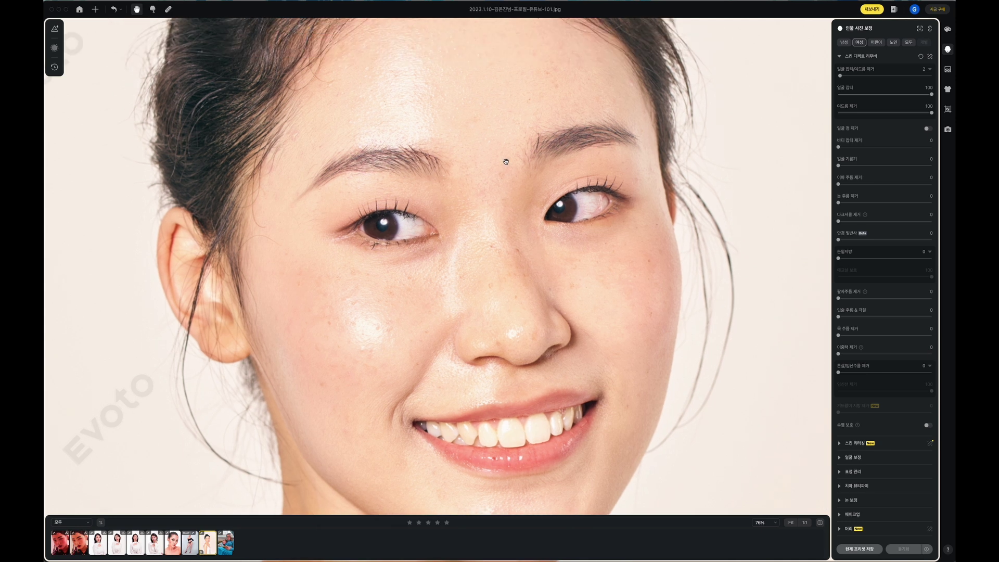
scroll(409, 99, "up", 5)
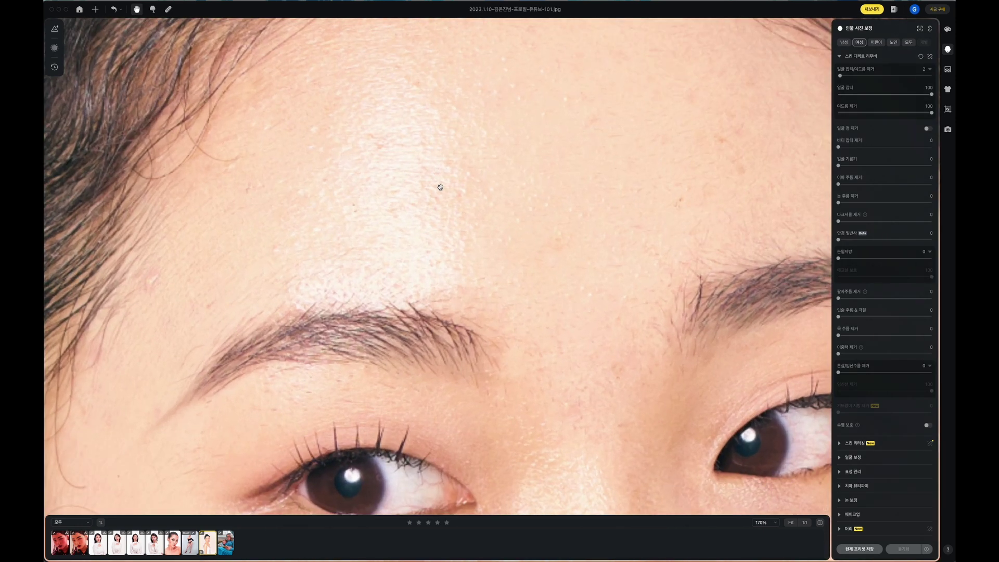
scroll(468, 176, "down", 5)
scroll(462, 195, "up", 3)
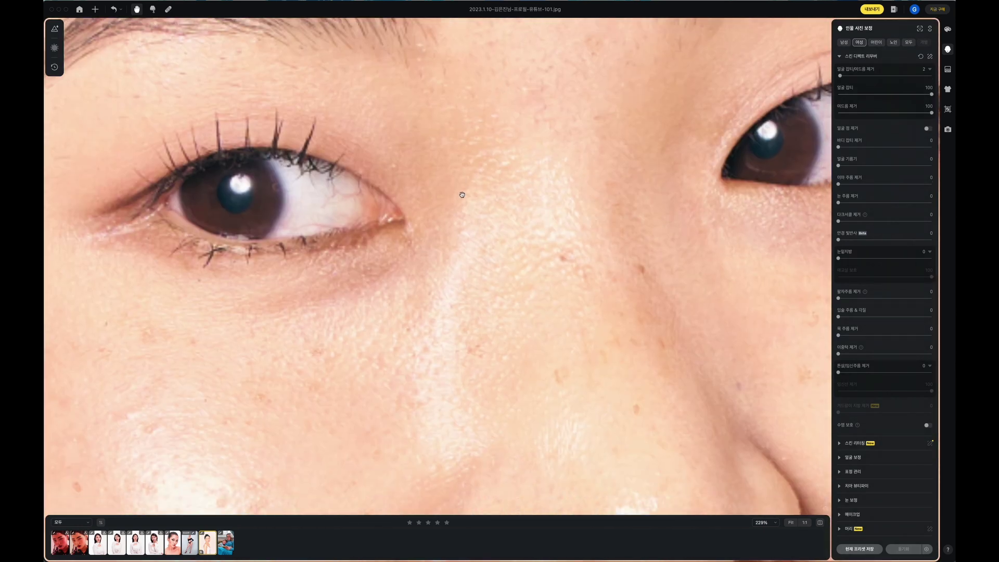
scroll(462, 194, "down", 5)
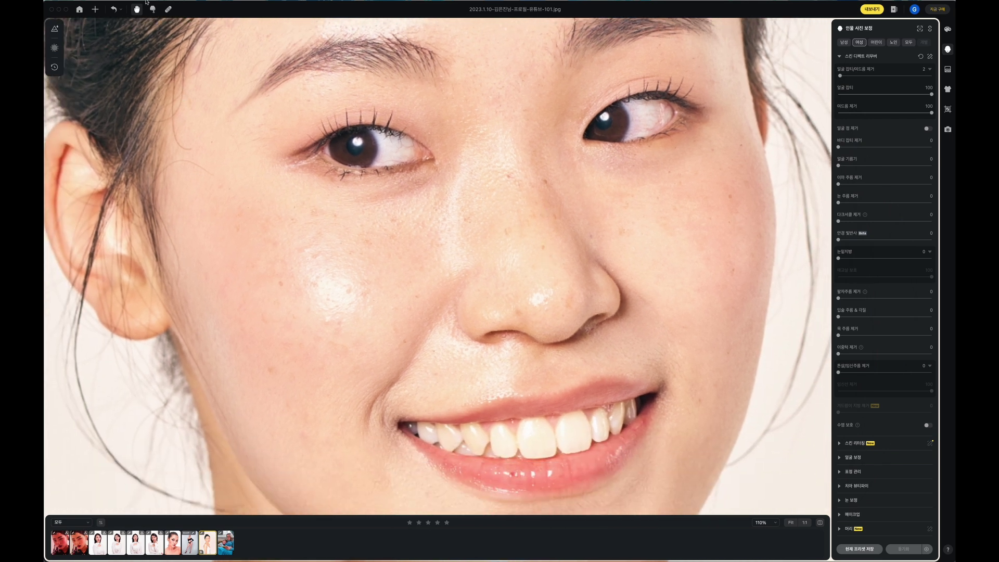
- Try healing spots on the nose and cheek with a smaller spot healing brush, and exit the retouch tool without saving
left_click(168, 9)
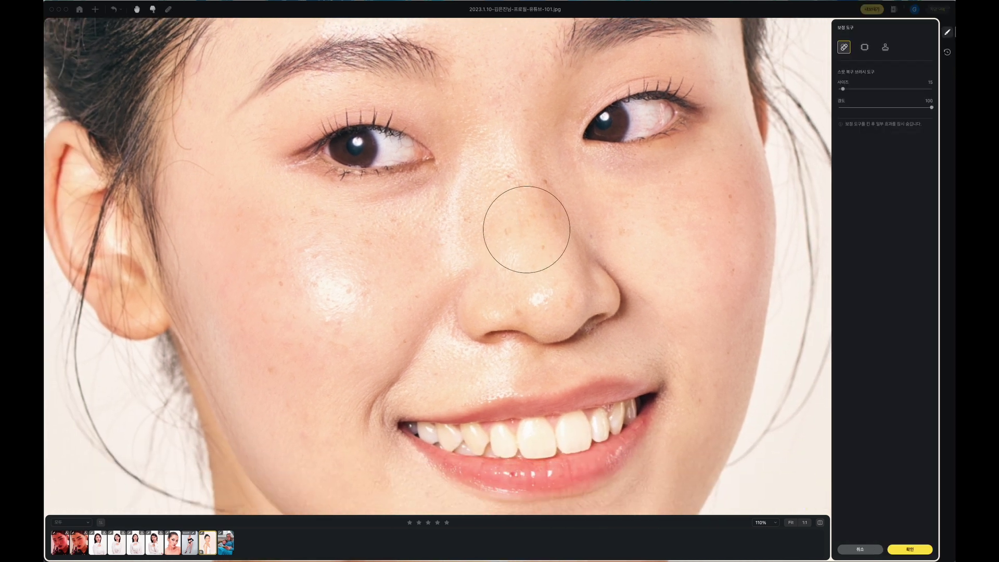
key("bracketleft")
key("bracketleft")
key("bracketleft")
key("bracketleft")
key("bracketleft")
key("bracketleft")
key("bracketleft")
key("bracketleft")
key("bracketleft")
key("bracketleft")
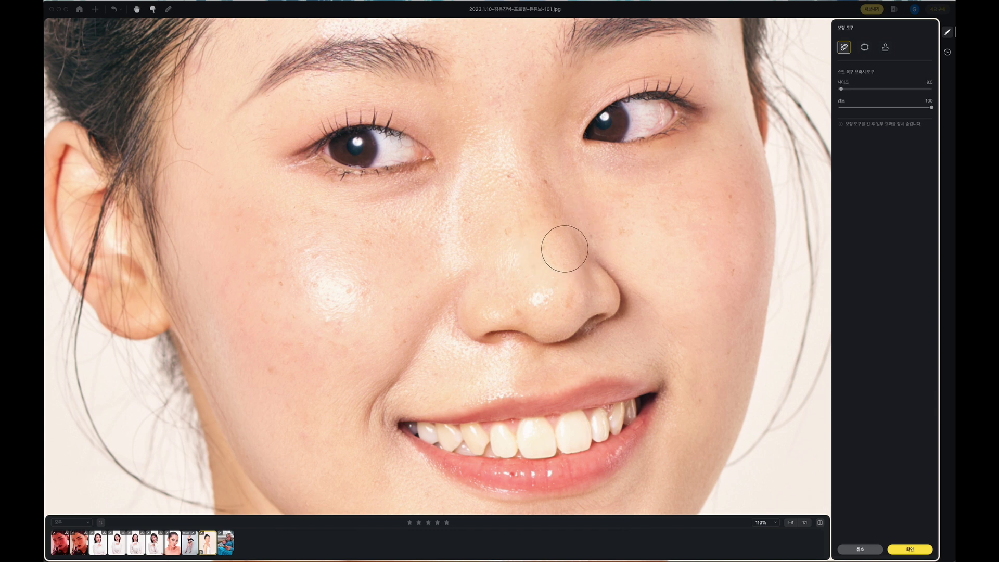
key("bracketleft")
key("bracketleft")
key("bracketleft")
key("bracketleft")
key("bracketleft")
left_click(535, 303)
left_click(569, 297)
left_click(510, 174)
left_click(348, 288)
left_click(860, 549)
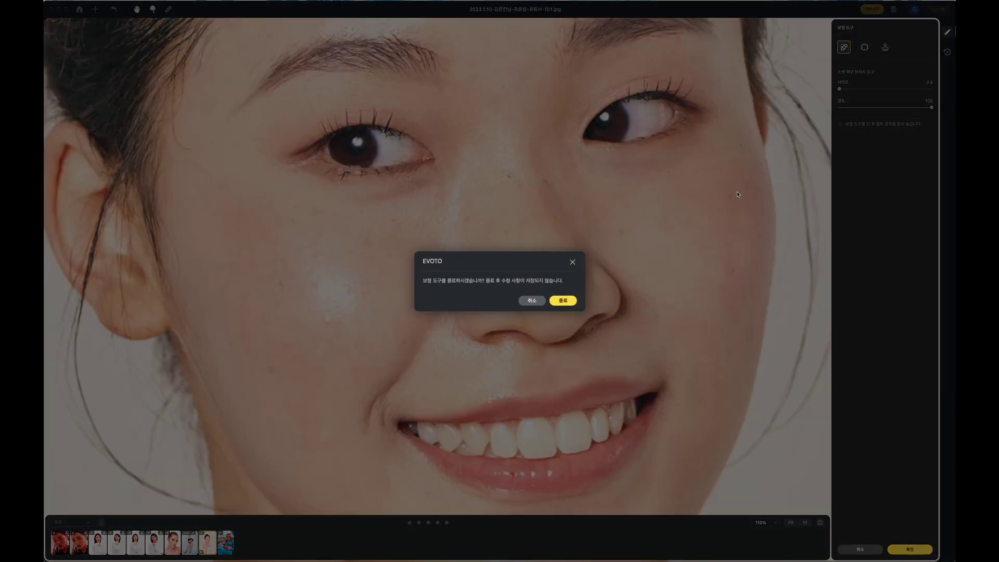
left_click(564, 301)
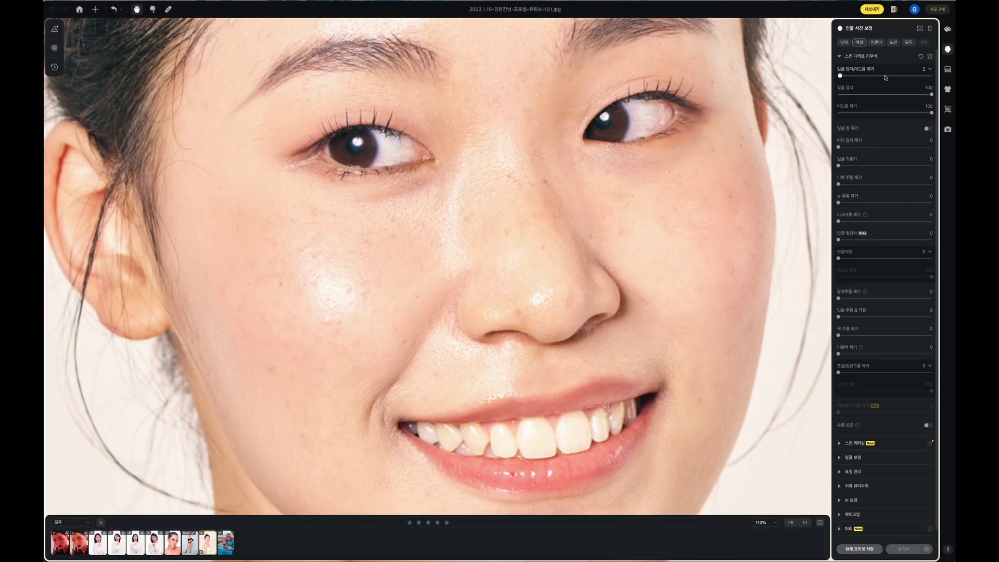
- Set face blemish and acne removal (얼굴 잡티/여드름 제거) to 100 and check the skin texture on the cheek and nose
left_click(927, 76)
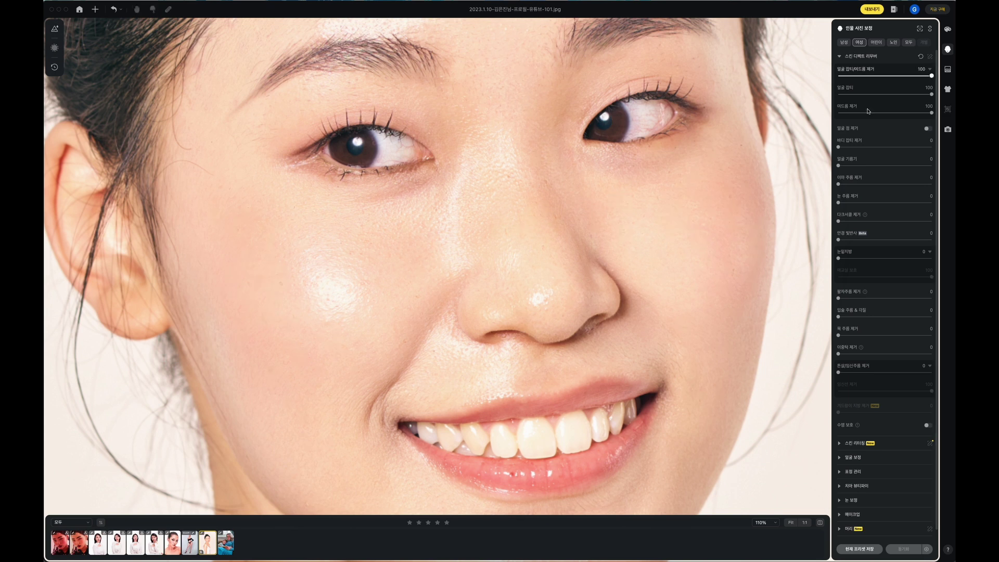
key("h")
scroll(545, 233, "down", 3)
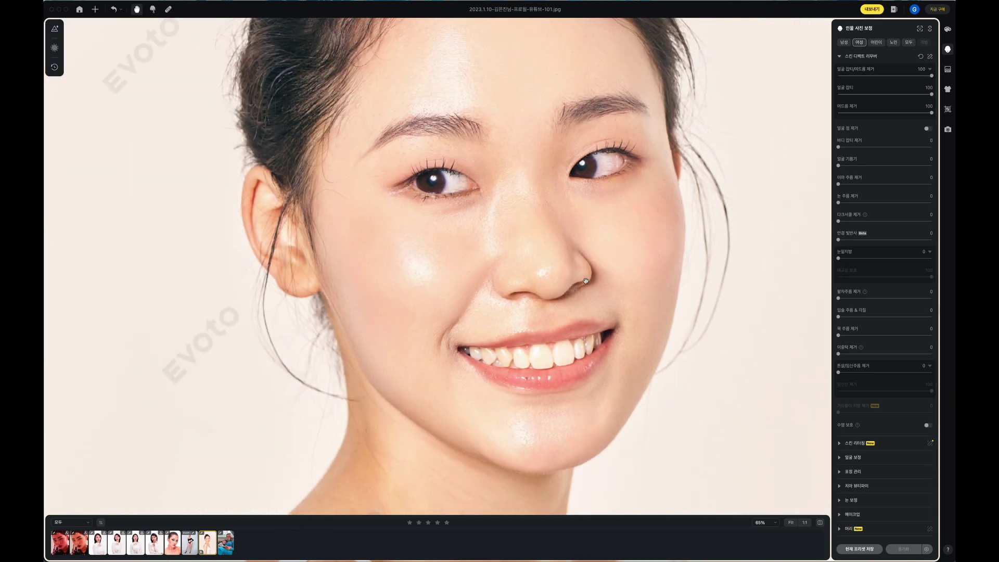
scroll(586, 281, "down", 2)
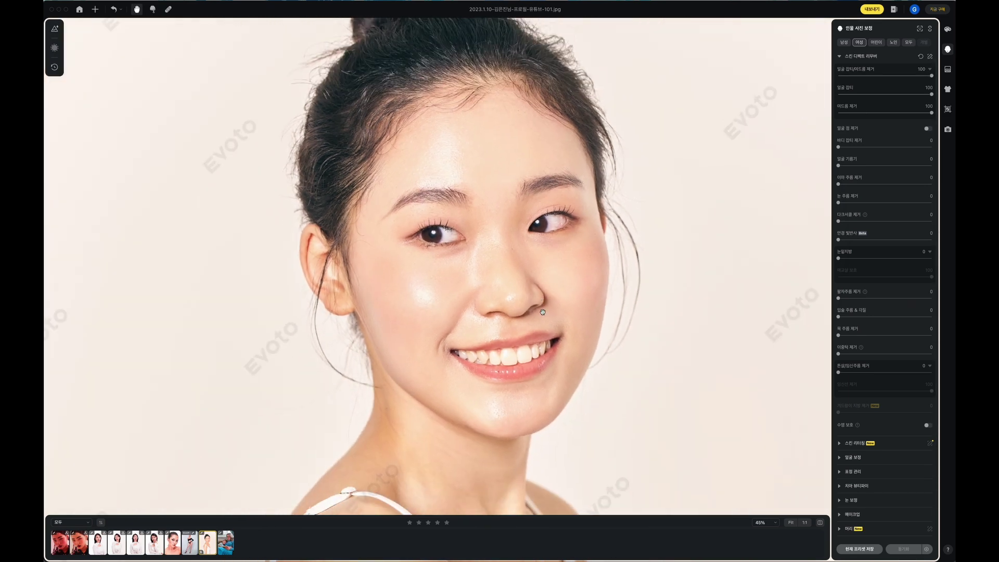
scroll(542, 312, "up", 6)
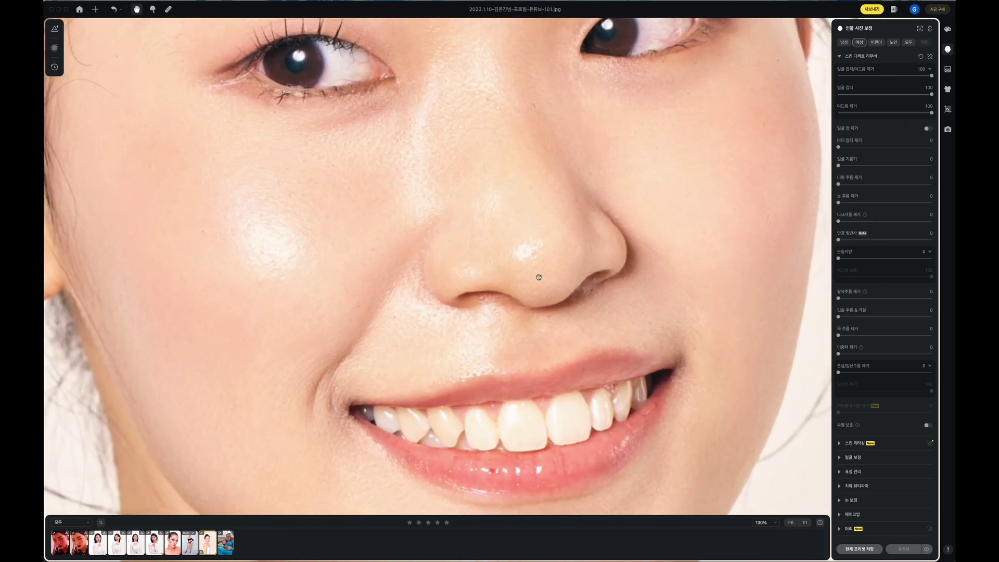
left_click_drag(375, 254, 525, 290)
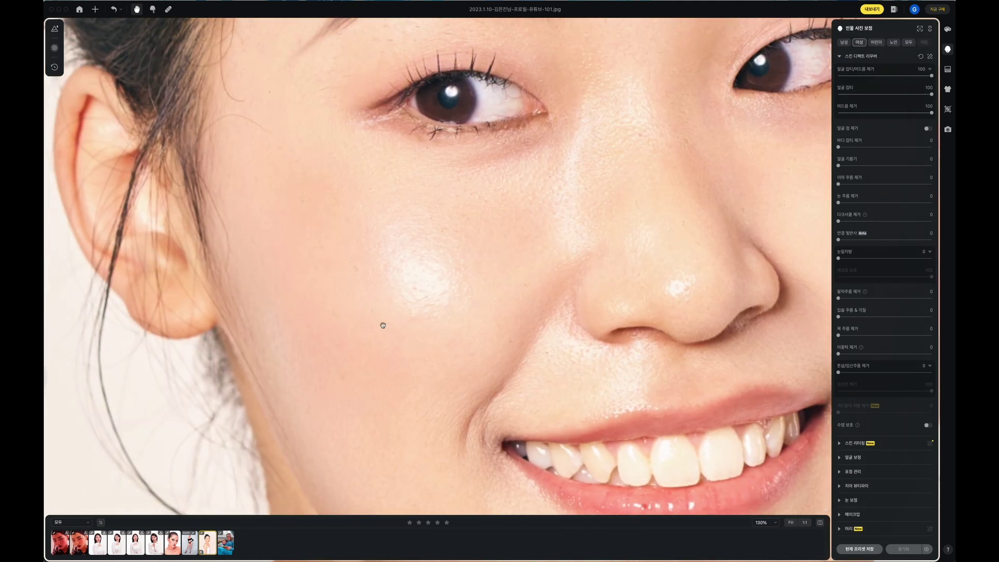
scroll(357, 258, "up", 5)
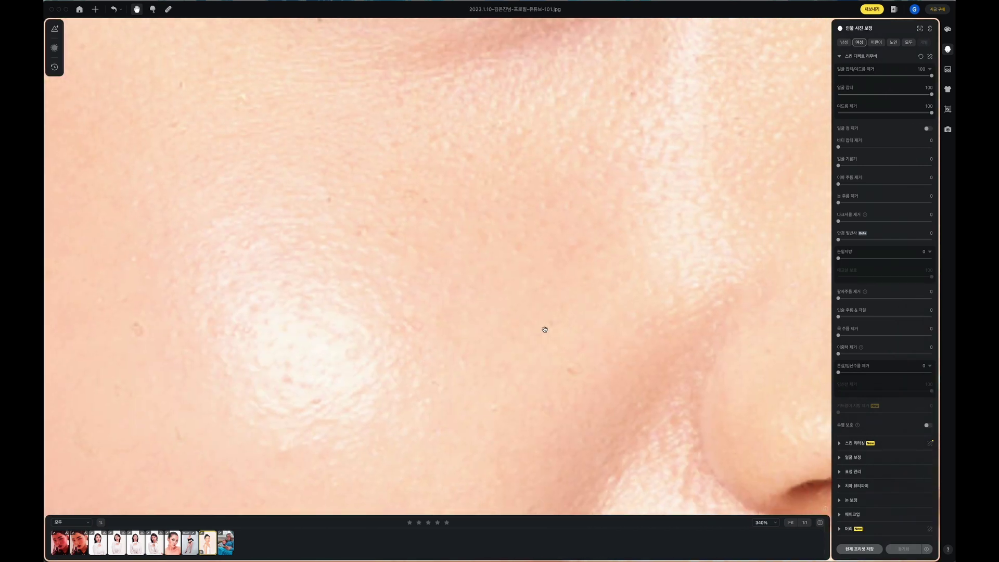
scroll(545, 329, "down", 7)
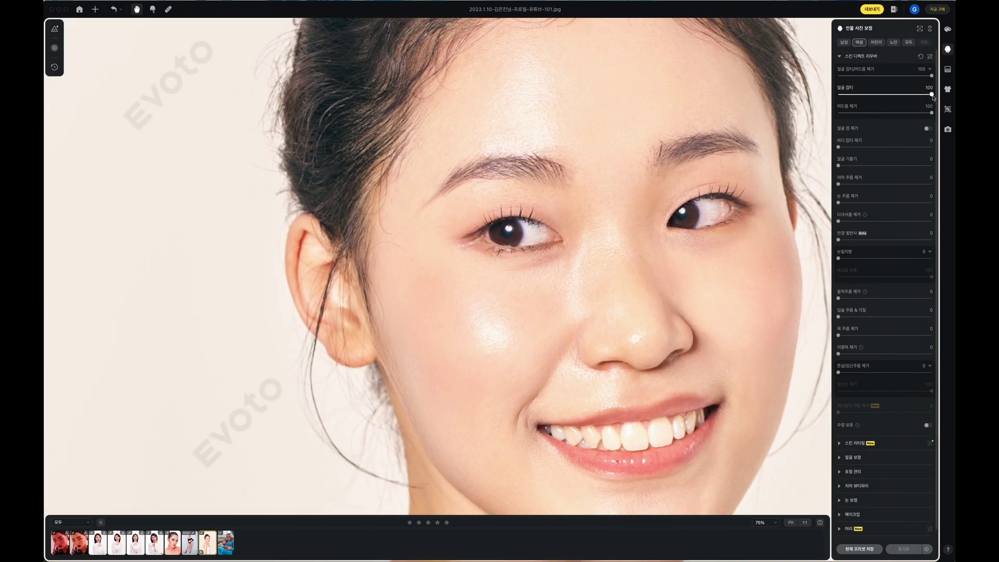
- Compare facial blemish (얼굴 잡티) strengths of 54 and 28, and return the value to 100
left_click_drag(931, 94, 891, 98)
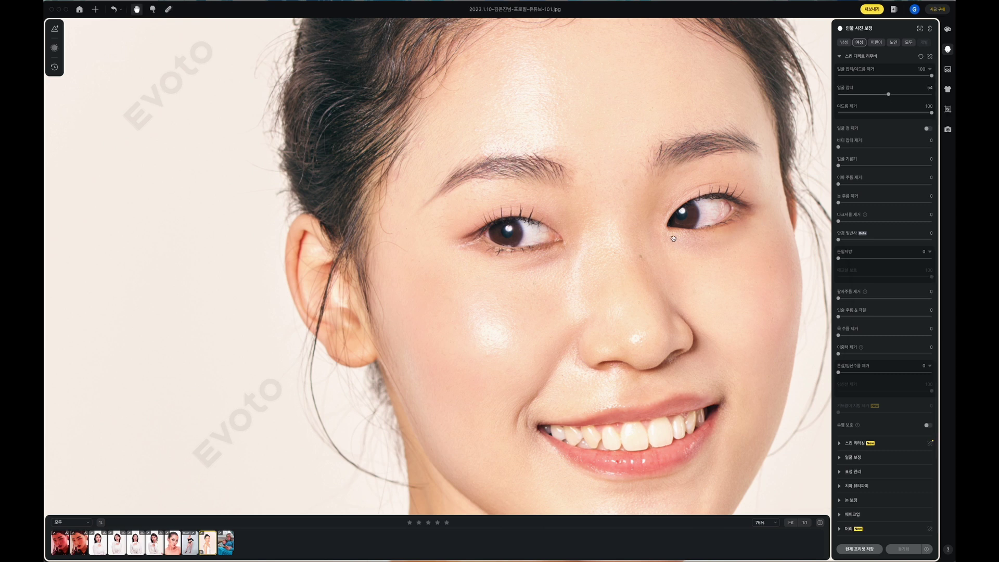
left_click(861, 94)
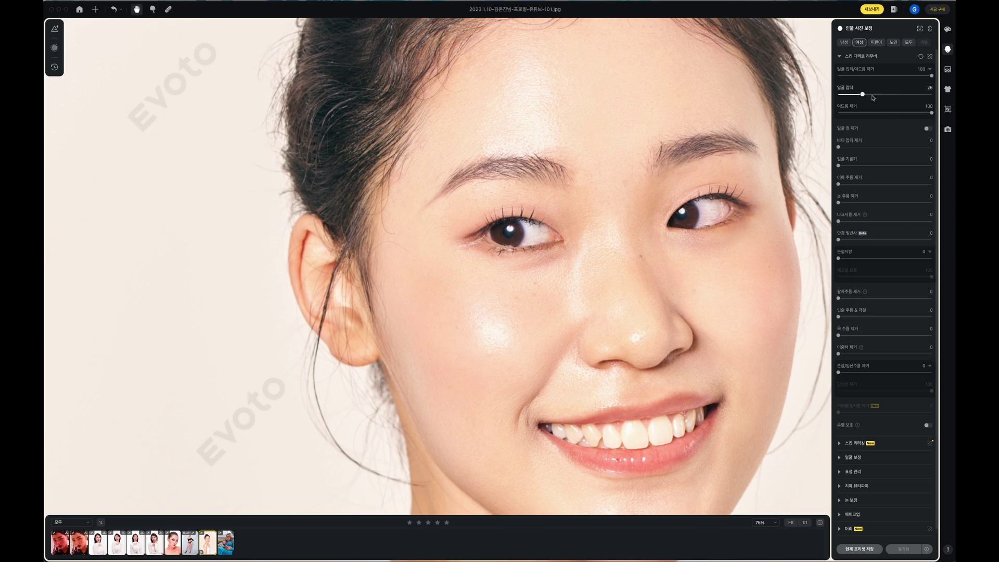
left_click(911, 98)
left_click_drag(913, 97, 934, 96)
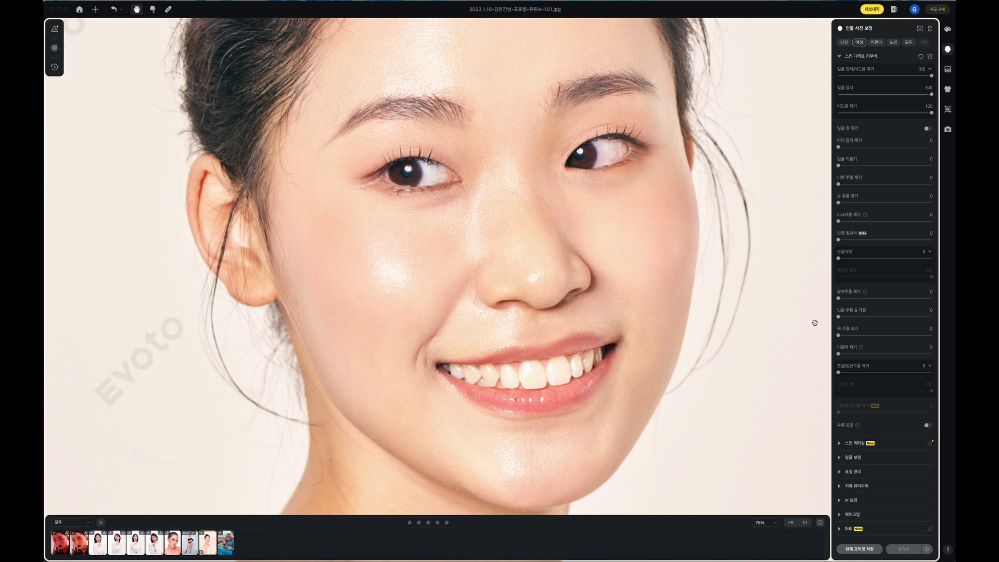
- Compare nasolabial fold removal (팔자주름 제거) strengths of 38, 74, 94 and 90, ending with the value at 10
left_click(874, 298)
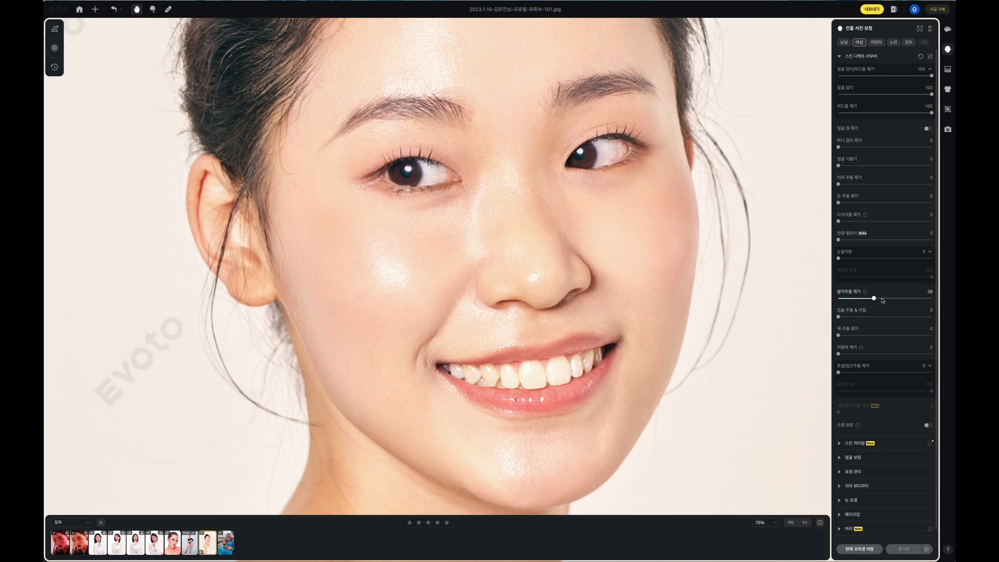
left_click(907, 298)
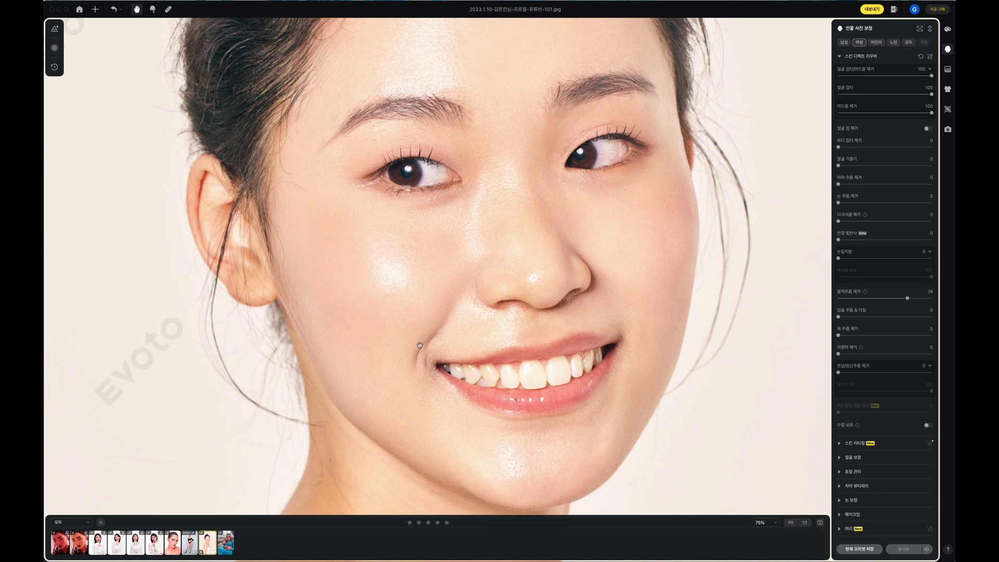
left_click(927, 300)
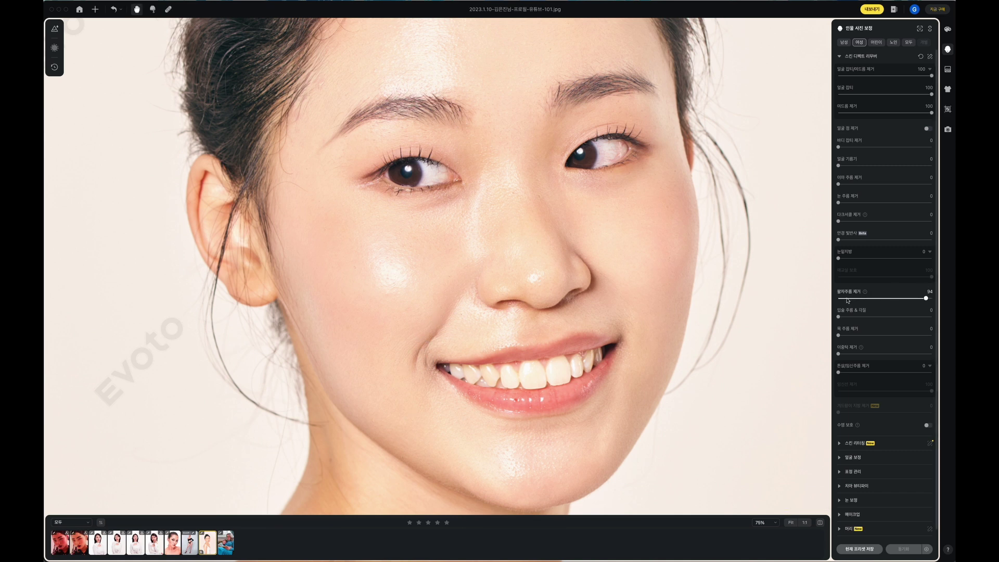
left_click(847, 299)
left_click(922, 299)
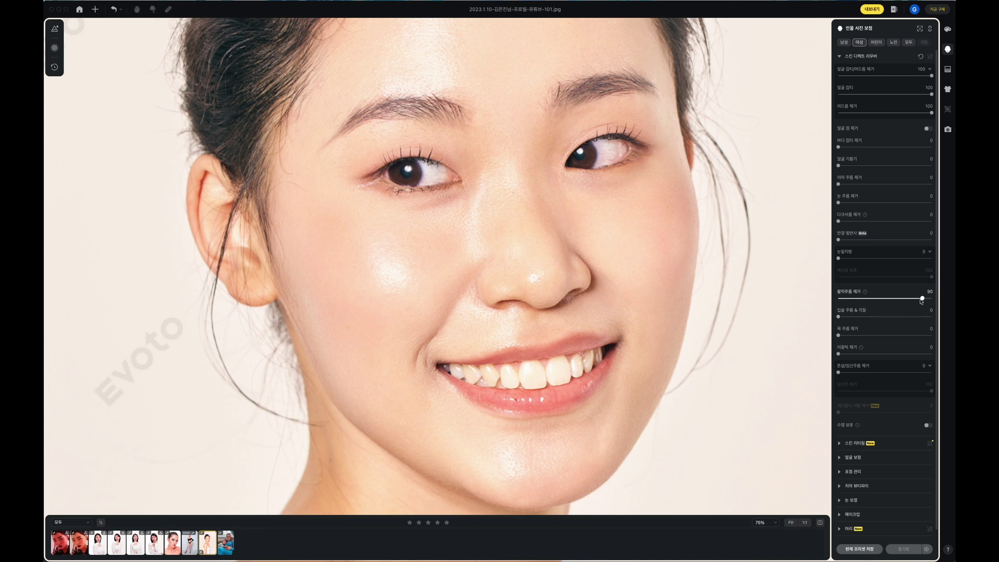
left_click(848, 299)
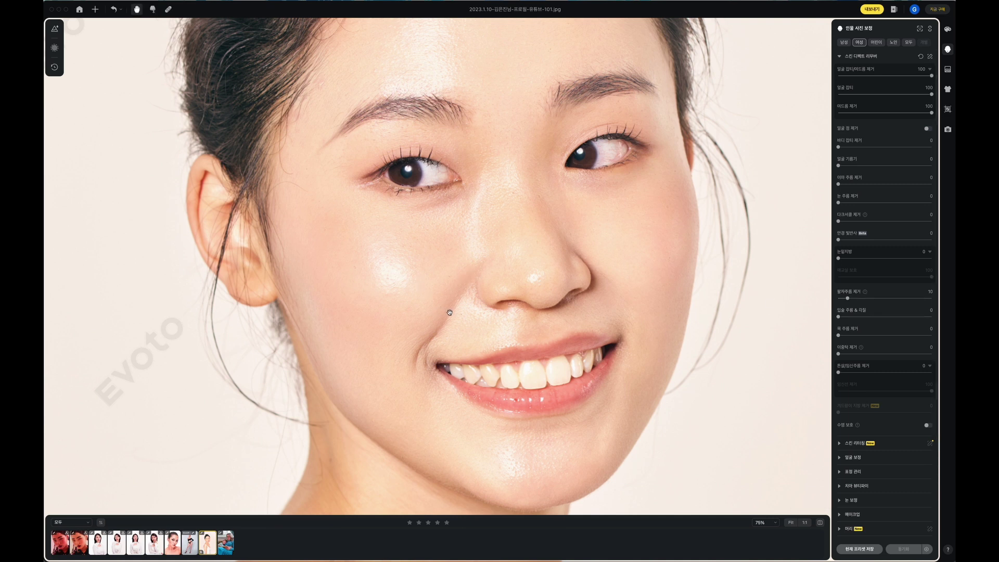
- Compare low and high nasolabial fold removal (팔자주름 제거) close to the mouth, and set it to 100
scroll(450, 312, "up", 3)
left_click_drag(478, 268, 494, 216)
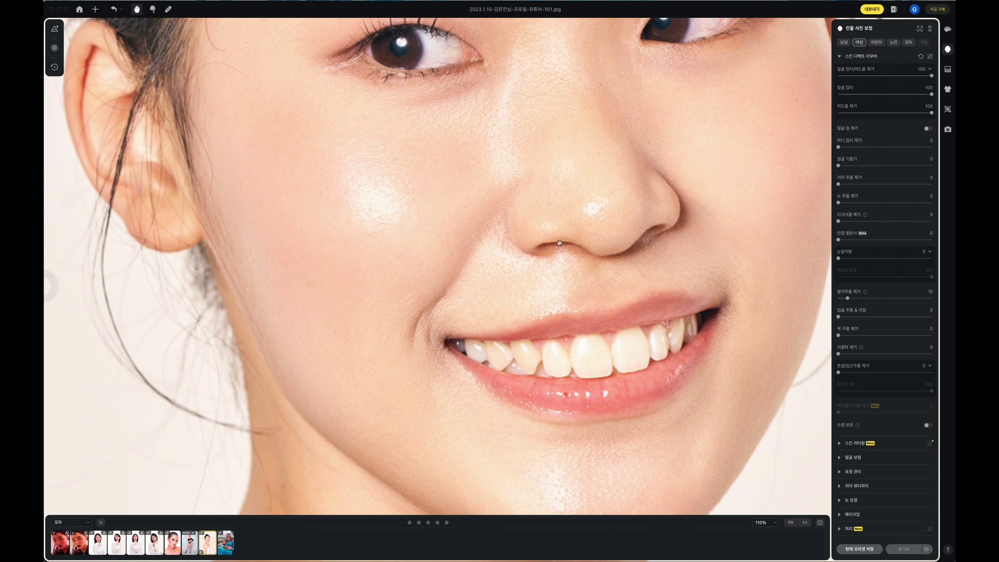
left_click(910, 300)
left_click_drag(911, 299, 853, 307)
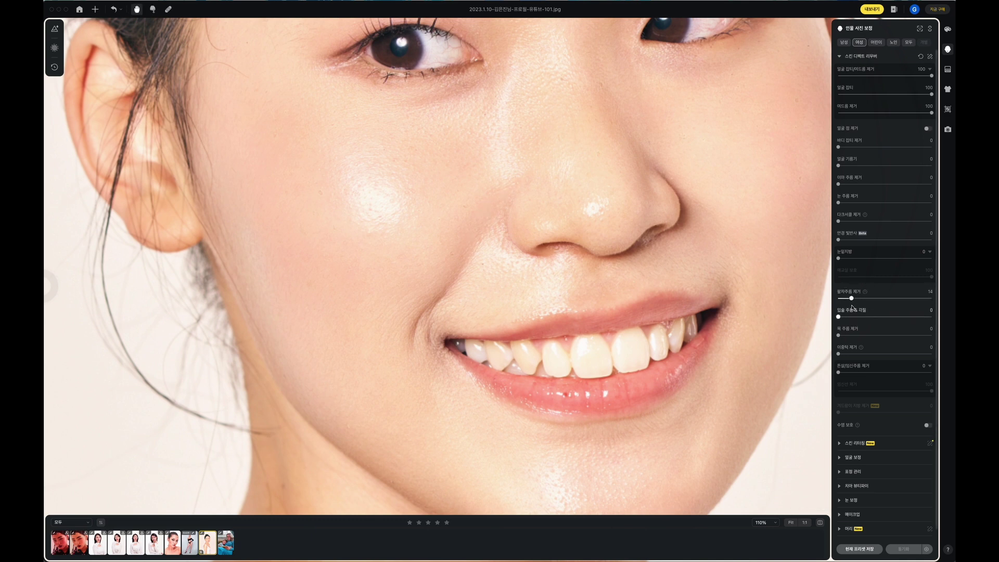
left_click(927, 299)
- Compare lip wrinkle and dead skin (입술 주름 & 각질) strengths of 21, 49 and 0, and settle on 98
left_click(912, 318)
left_click(858, 317)
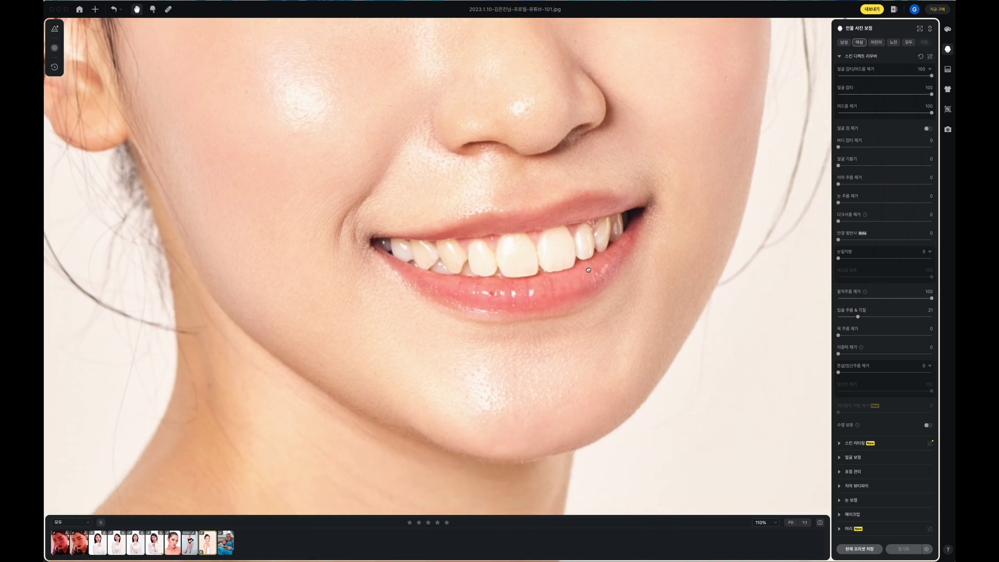
left_click(884, 318)
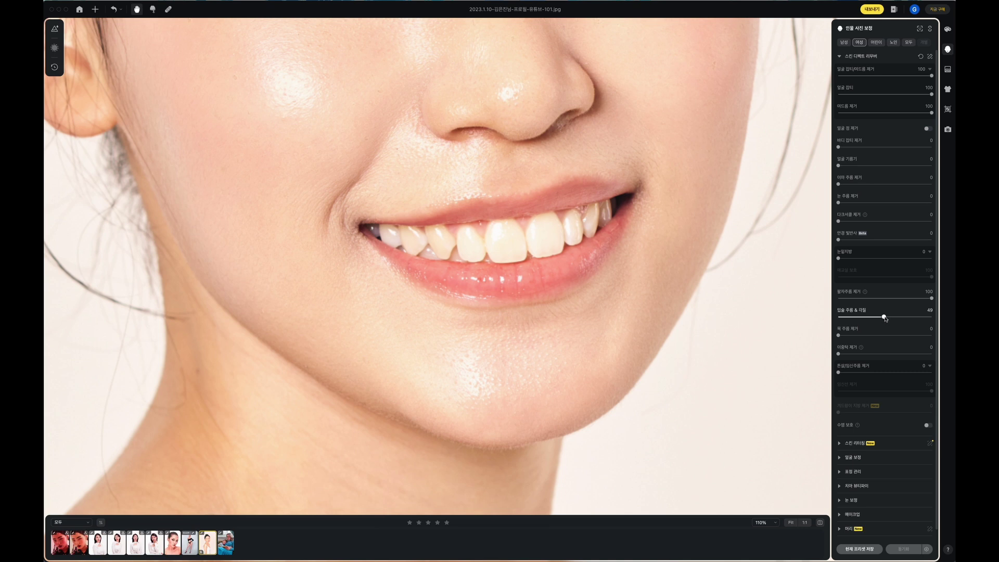
left_click_drag(885, 318, 818, 319)
left_click(920, 318)
left_click_drag(902, 318, 820, 329)
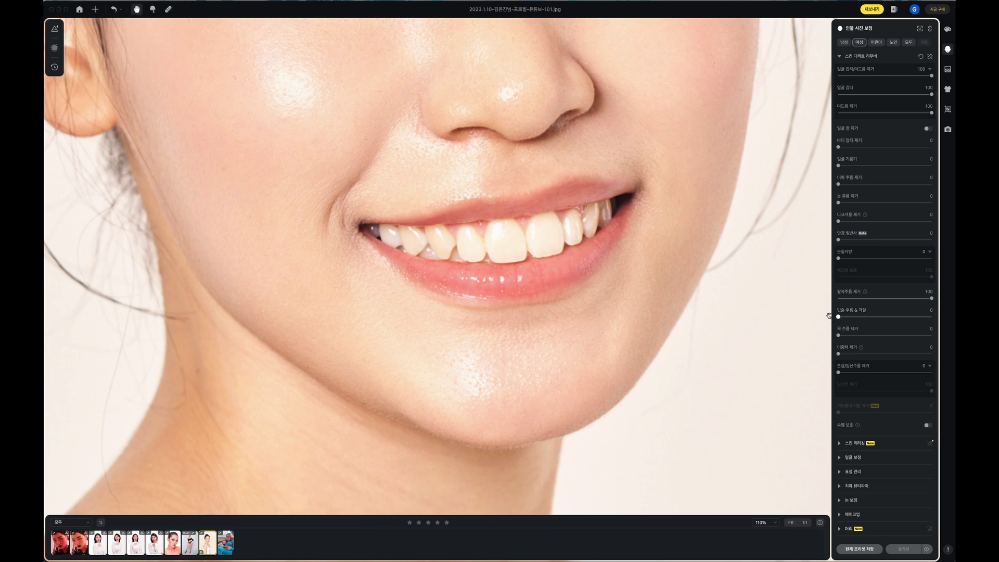
left_click(928, 317)
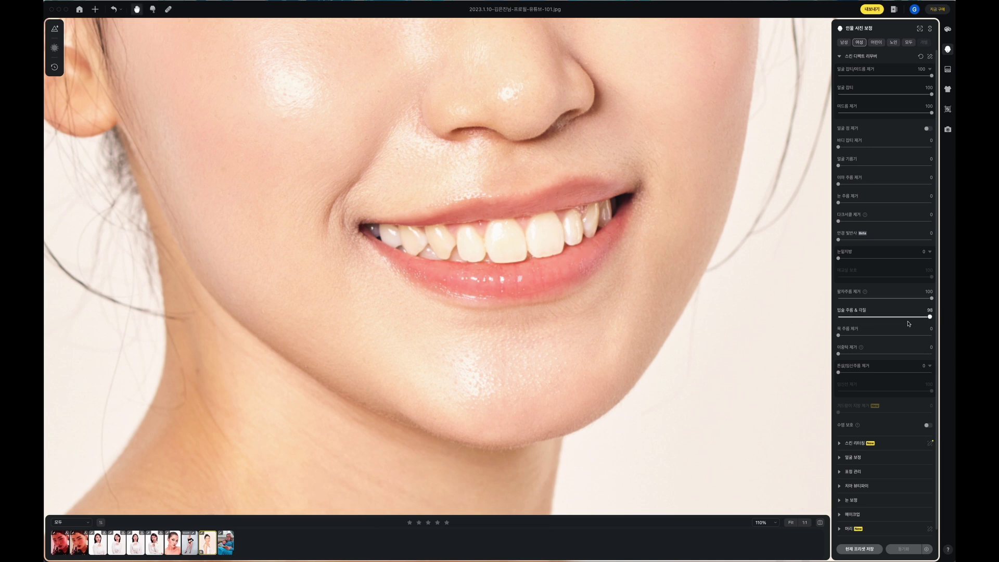
- Examine the retouched mouth and skin up close and across the whole portrait
left_click_drag(581, 292, 560, 309)
left_click_drag(549, 215, 556, 286)
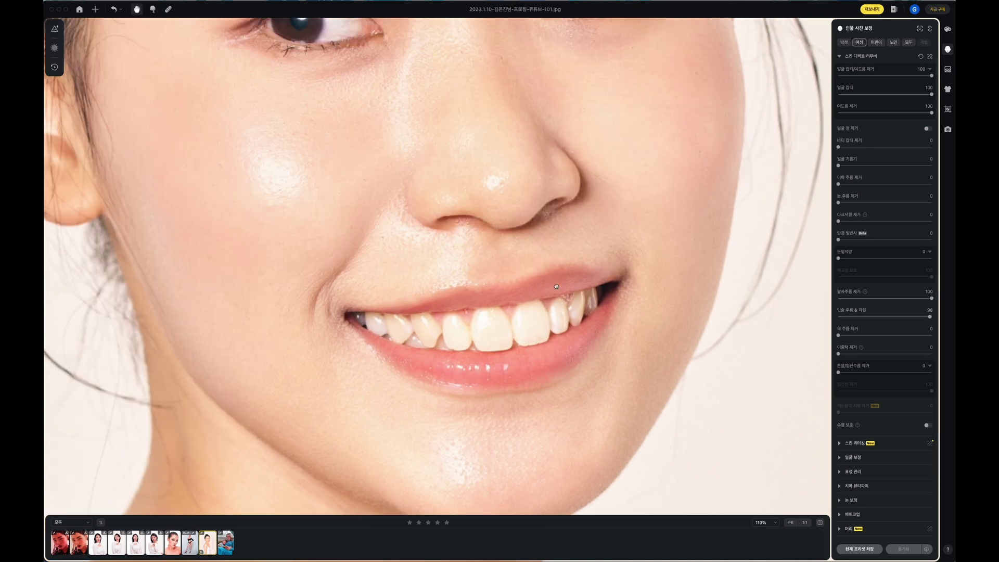
scroll(556, 287, "down", 5)
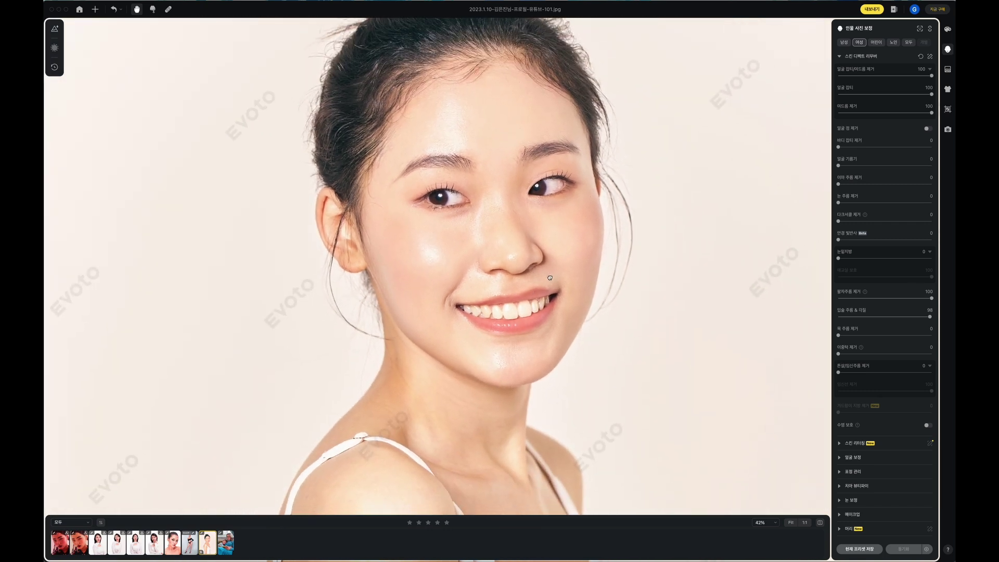
scroll(550, 278, "down", 3)
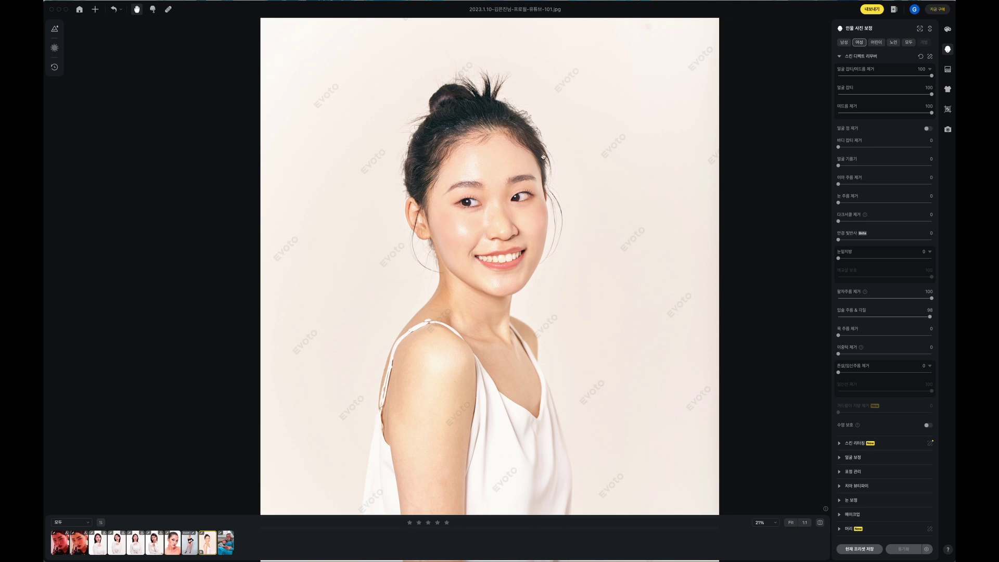
scroll(500, 190, "up", 3)
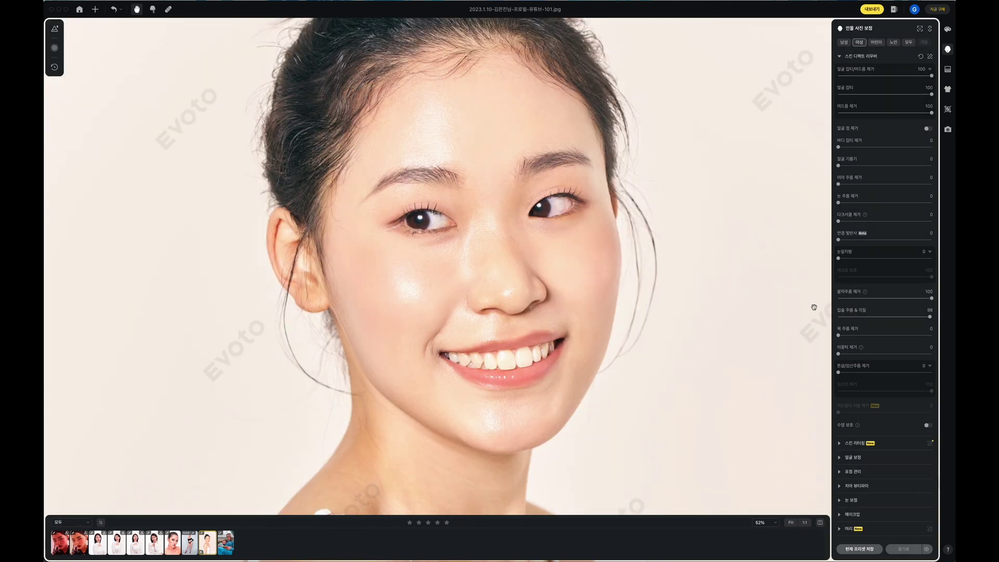
left_click_drag(581, 327, 563, 291)
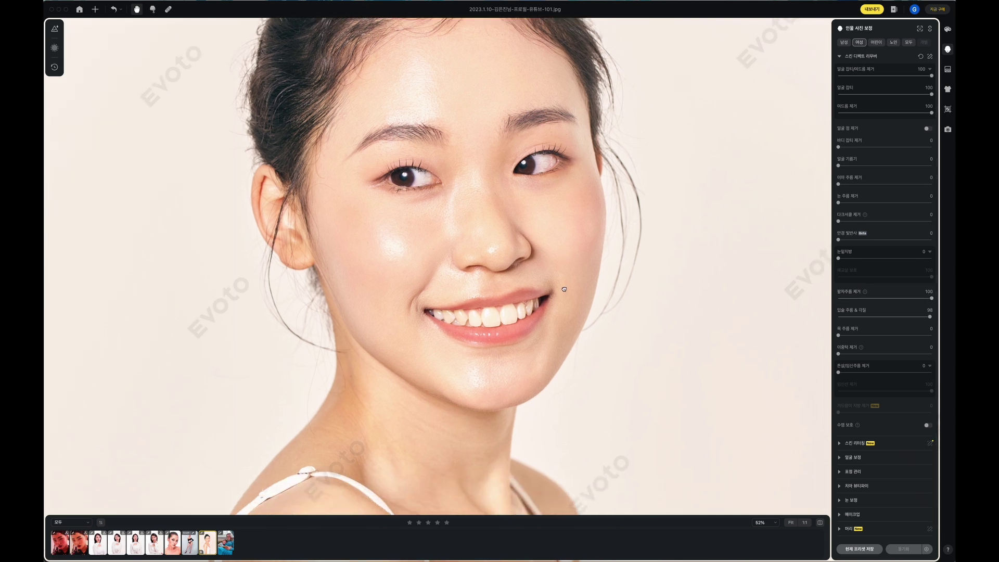
scroll(552, 277, "down", 3)
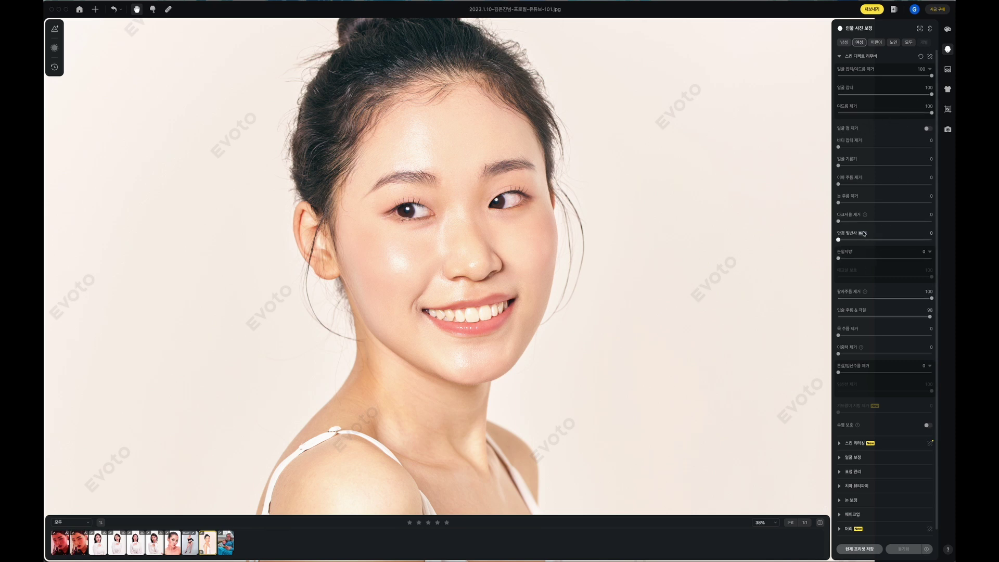
- Open the hair (머리) settings and compare hairline filling (헤어 라인 채우기) strengths of 90, 16 and 63 along the forehead
scroll(884, 312, "down", 1)
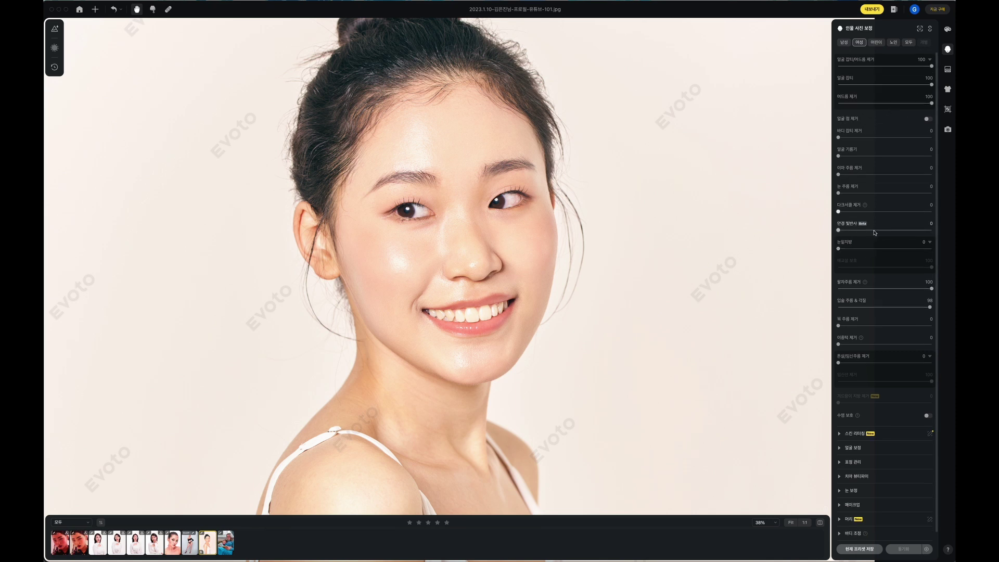
left_click(839, 519)
scroll(882, 359, "down", 10)
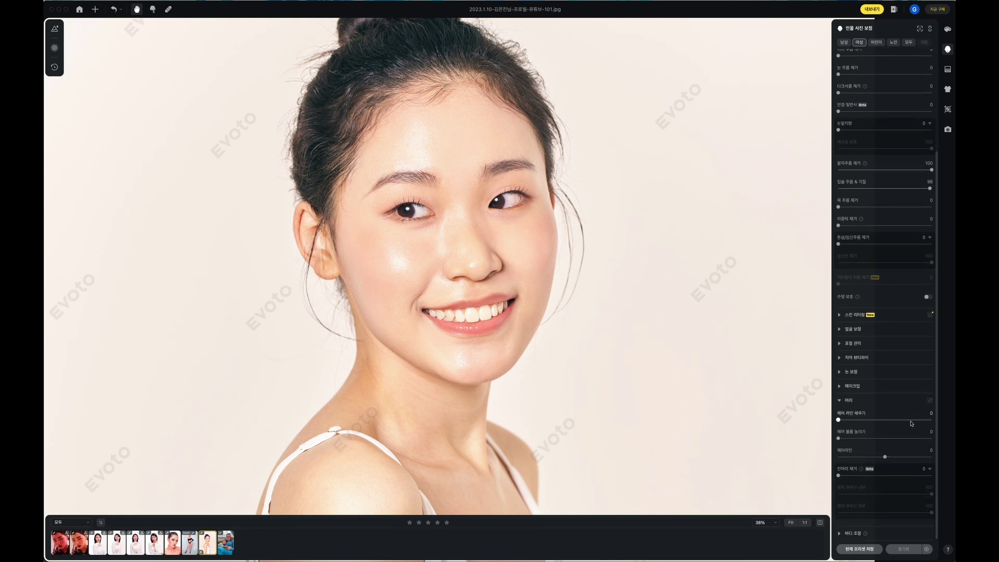
left_click(923, 419)
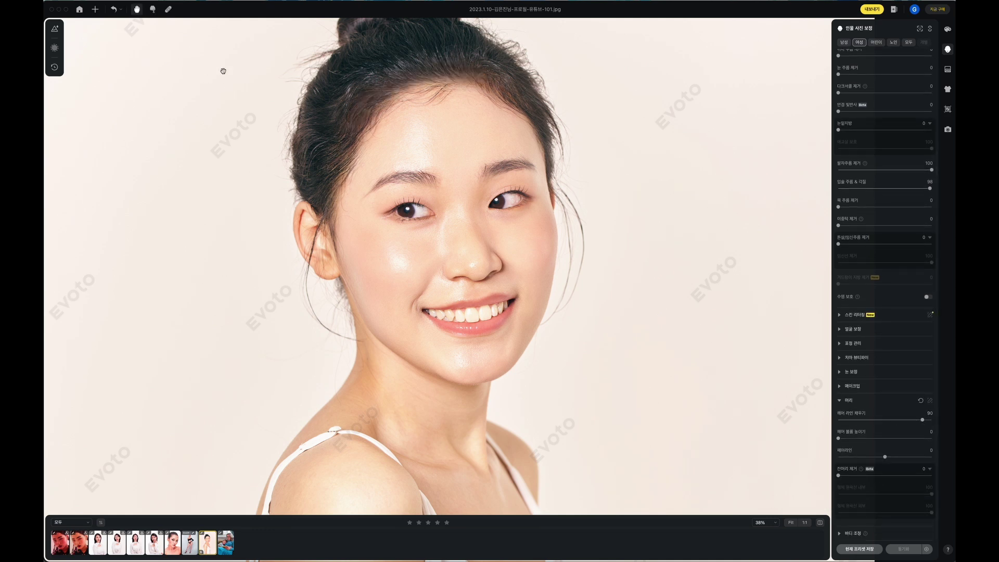
scroll(430, 141, "up", 6)
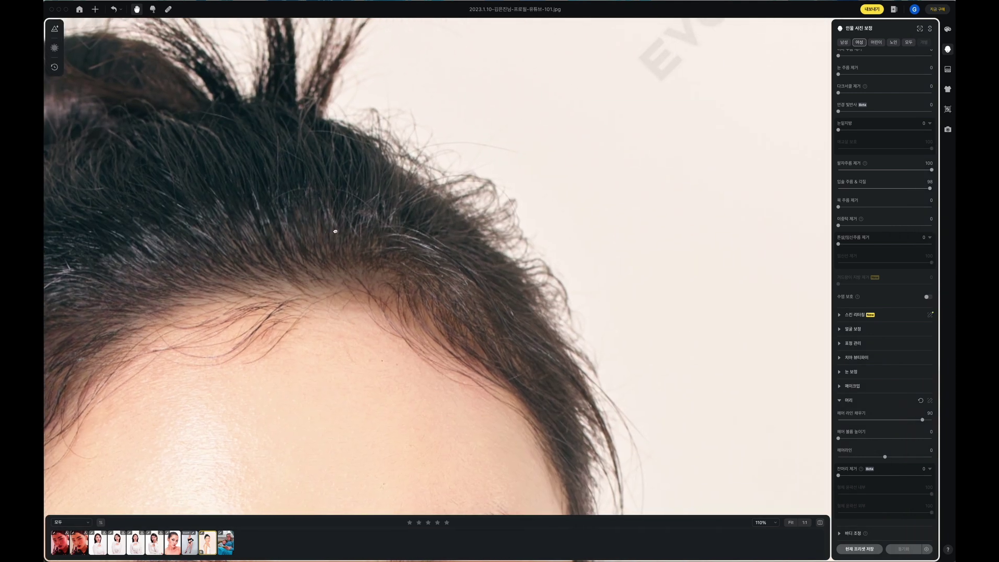
left_click(853, 419)
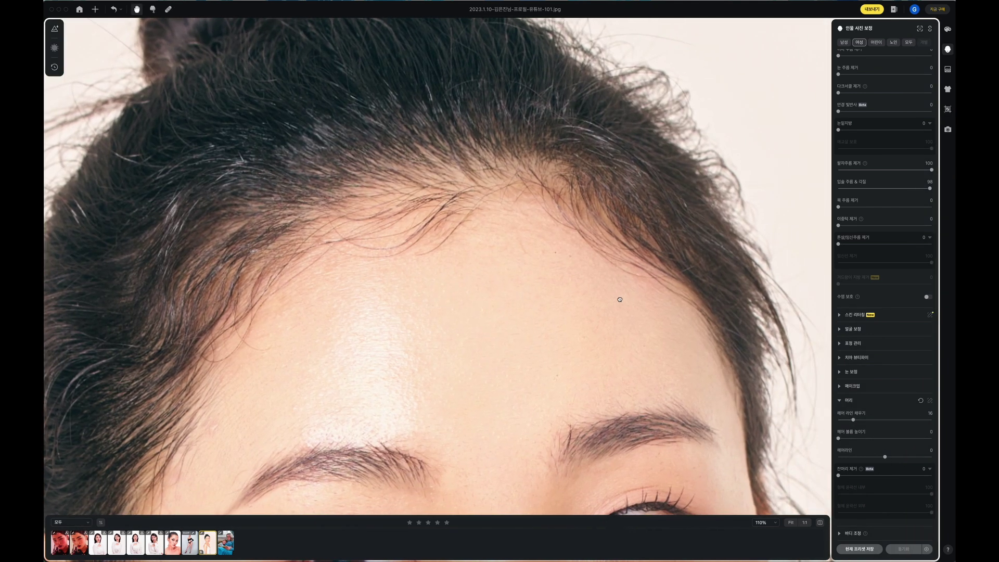
left_click(896, 420)
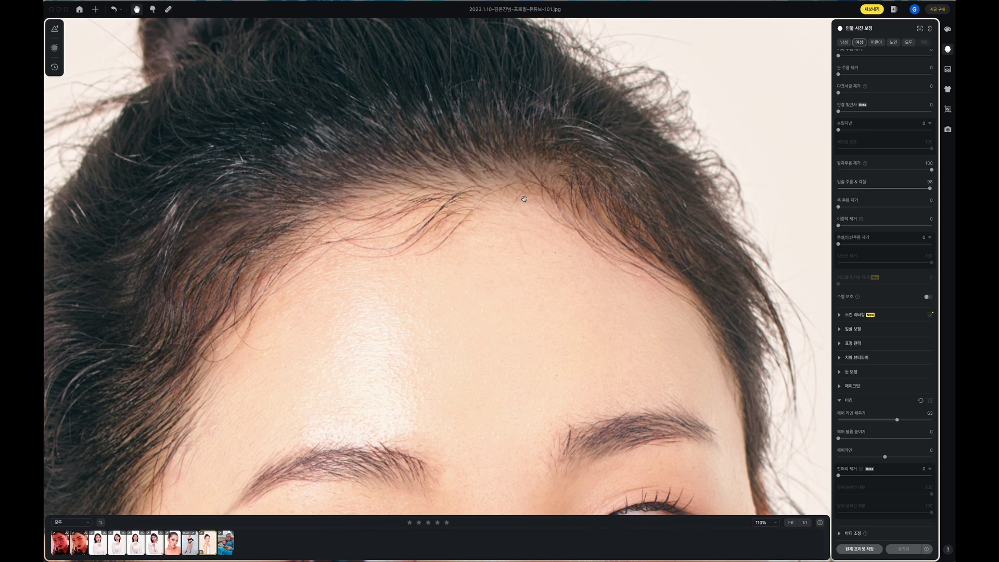
- Compare hairline filling (헤어 라인 채우기) strengths of 16 and 97, and settle on 49
scroll(483, 272, "down", 5)
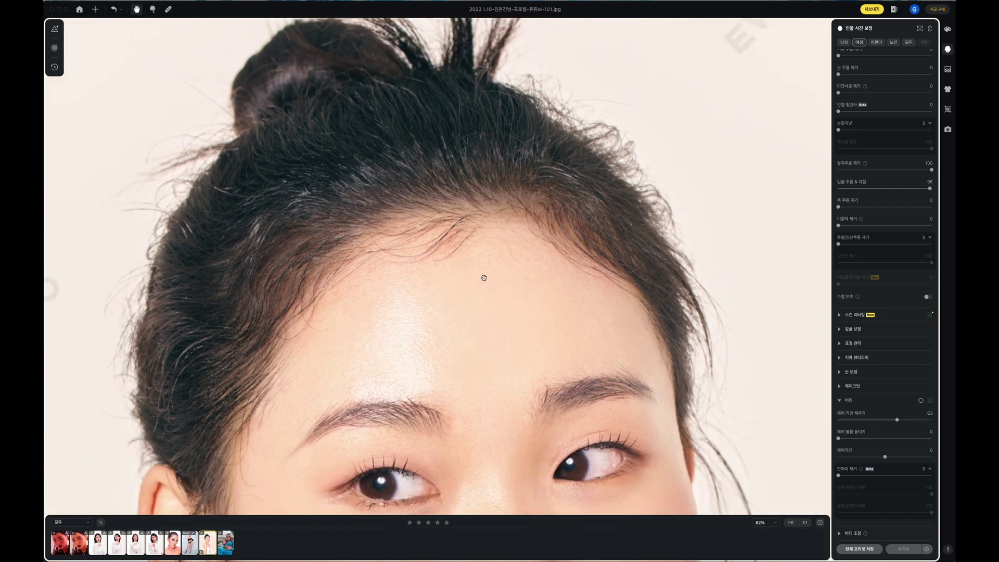
scroll(469, 264, "up", 3)
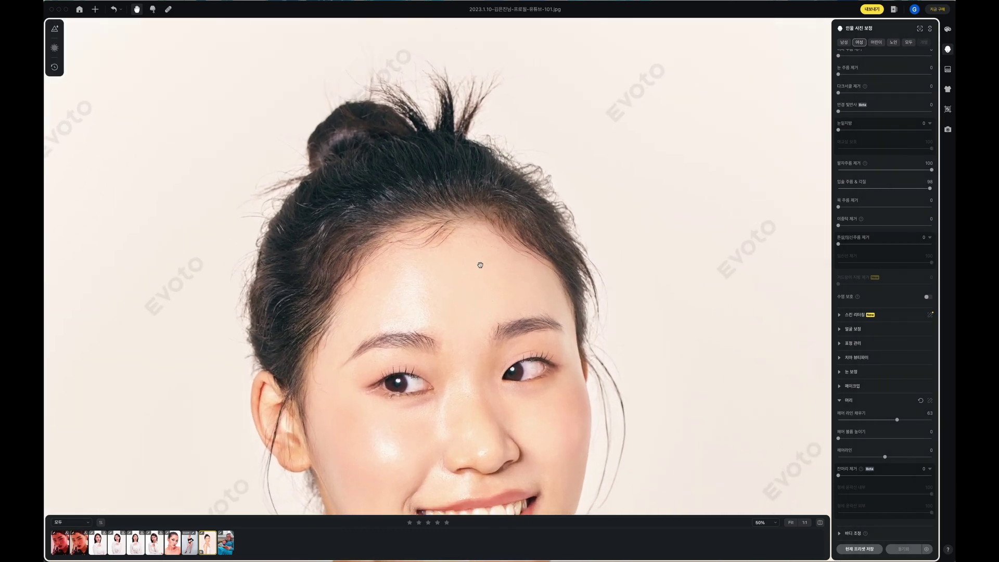
left_click(853, 420)
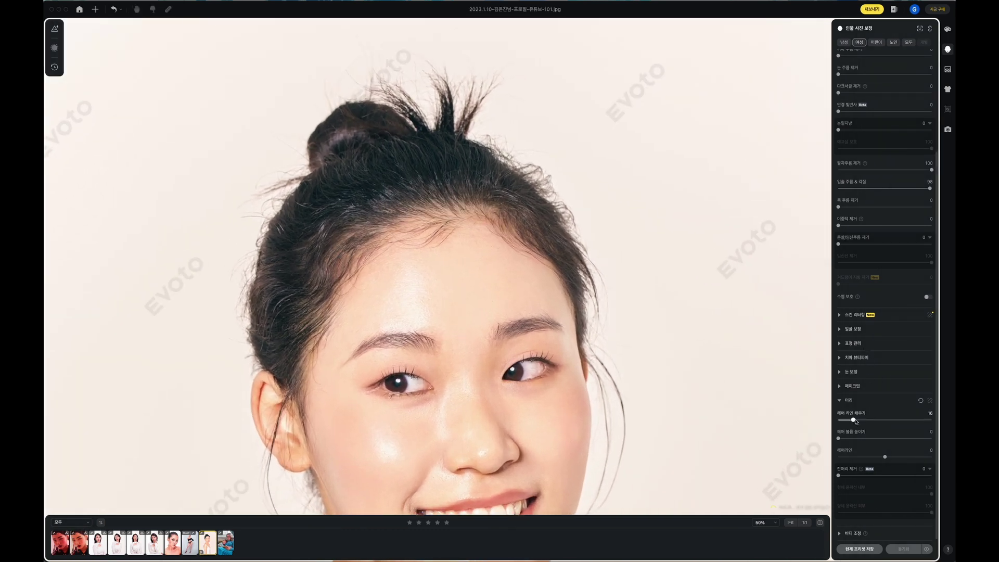
left_click(926, 420)
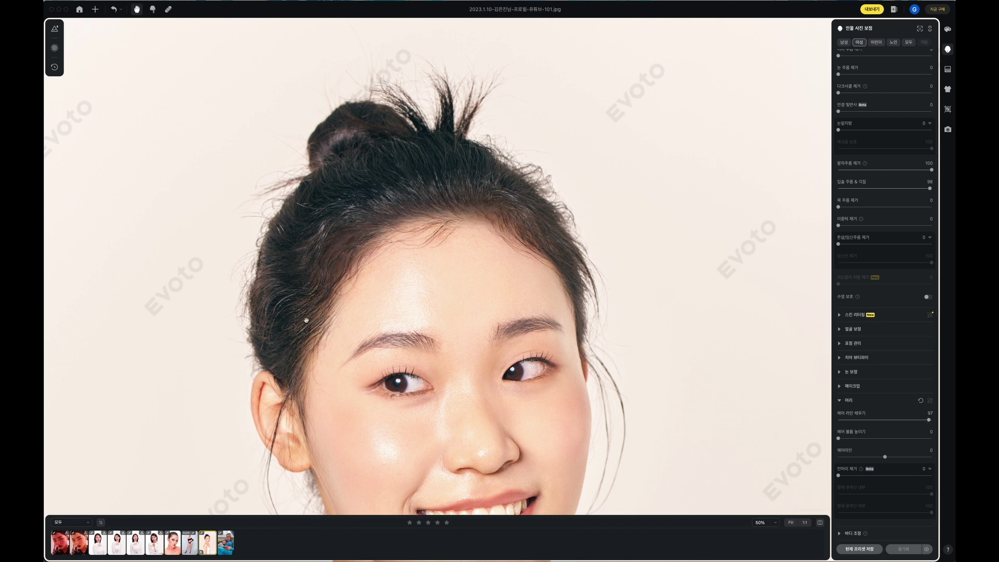
scroll(471, 212, "up", 3)
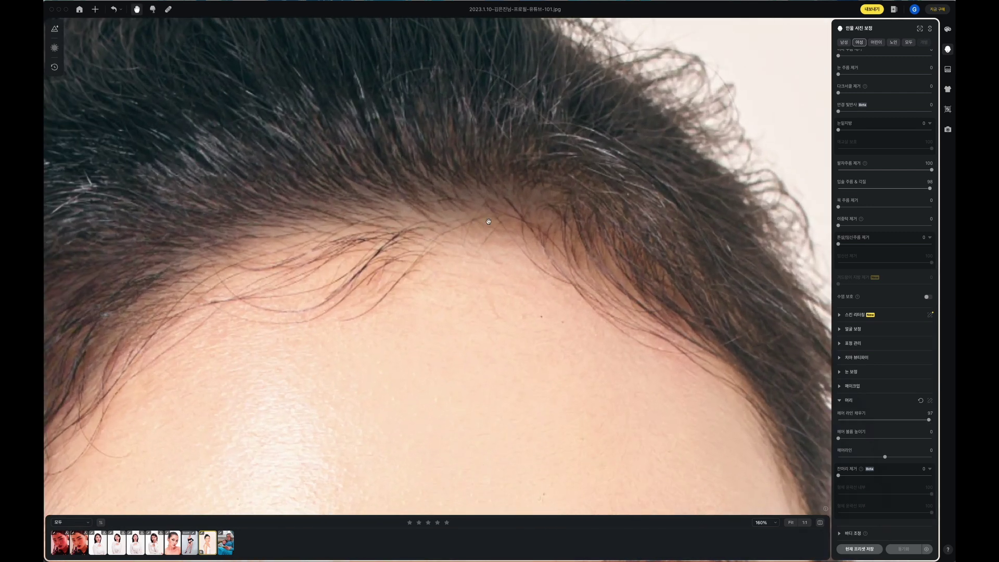
scroll(488, 231, "down", 5)
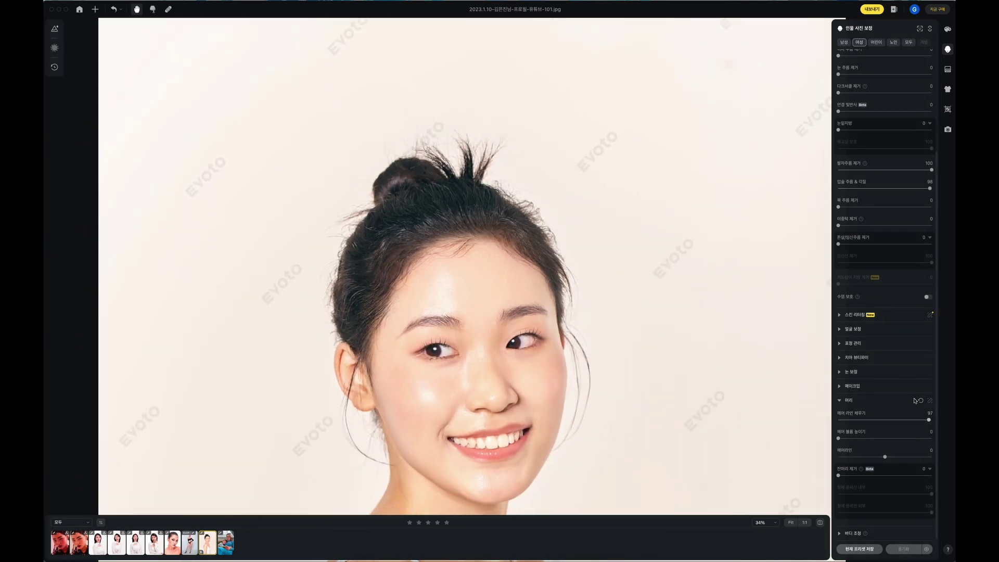
left_click(854, 423)
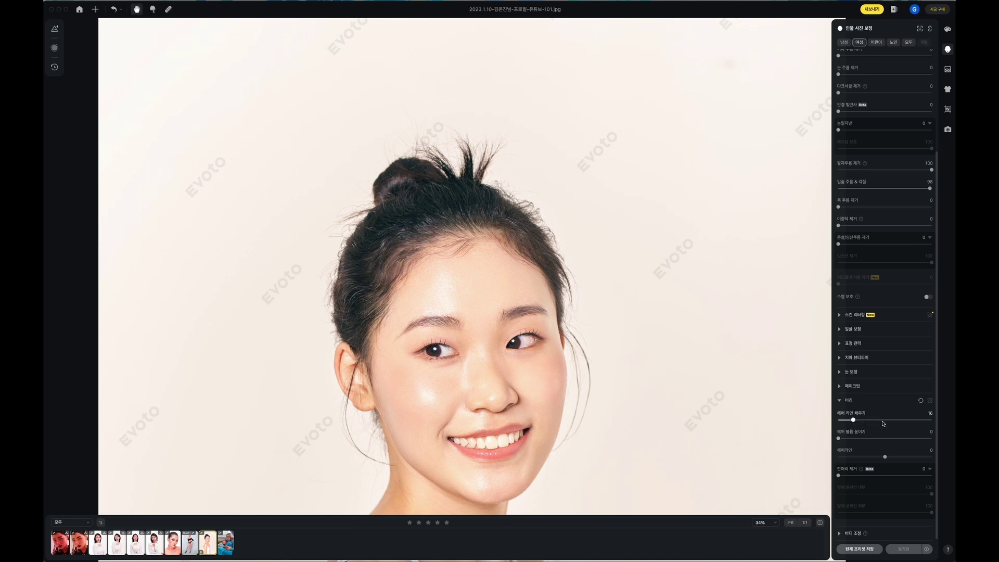
left_click(883, 422)
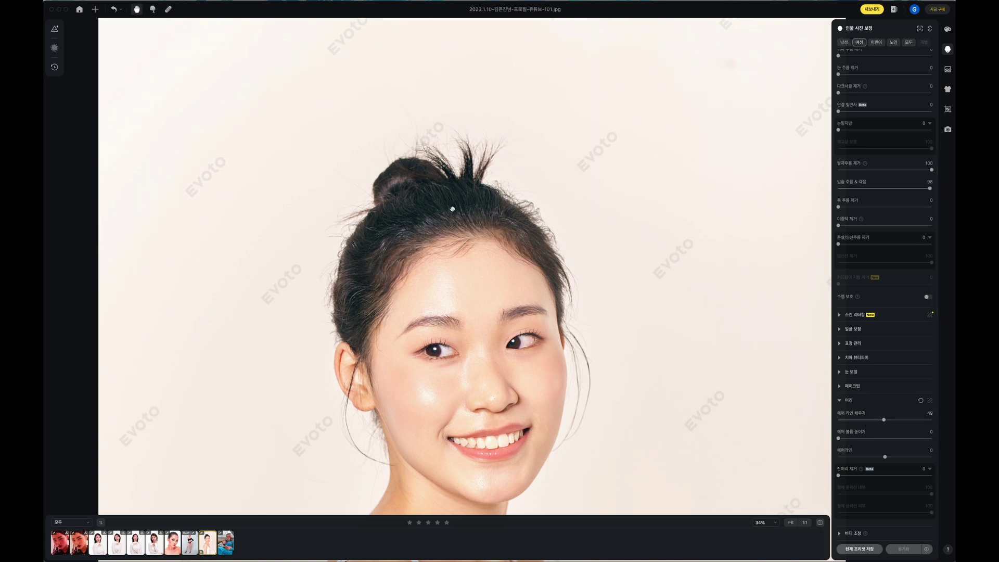
- Compare hair volume (헤어 볼륨 높이기) strengths between 21 and 83 on the updo, and settle on 75
scroll(547, 323, "down", 3)
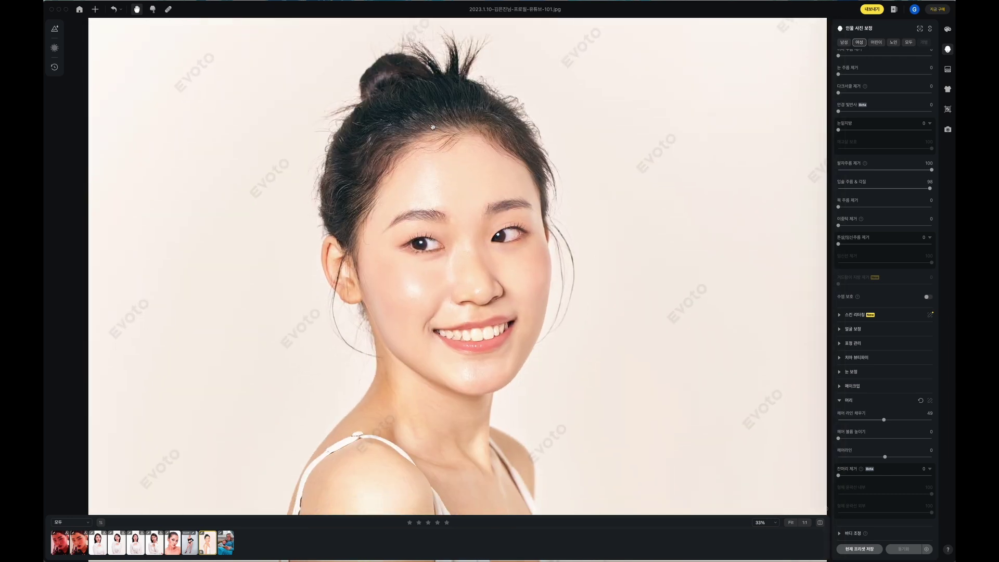
left_click(914, 439)
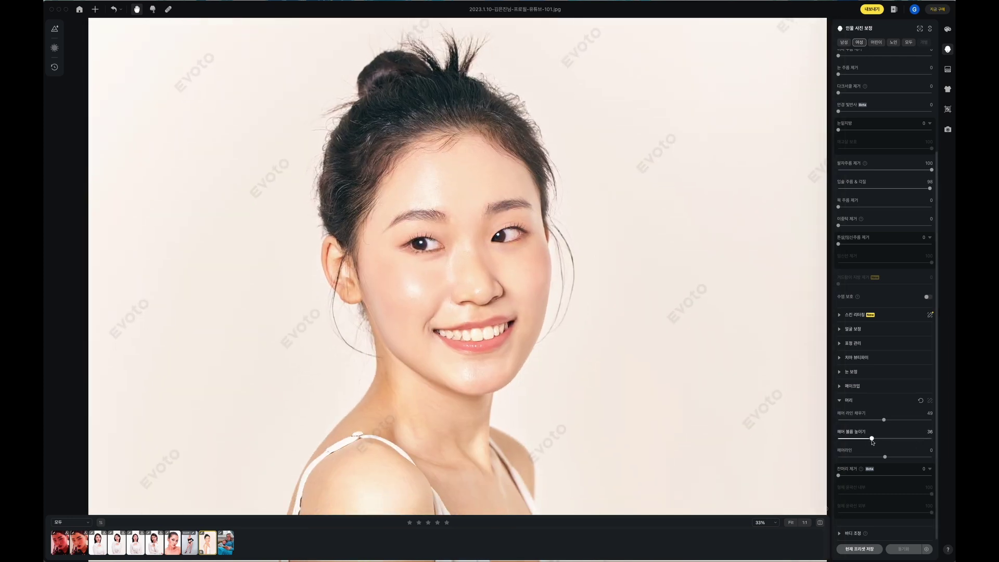
left_click_drag(915, 439, 931, 439)
left_click(914, 438)
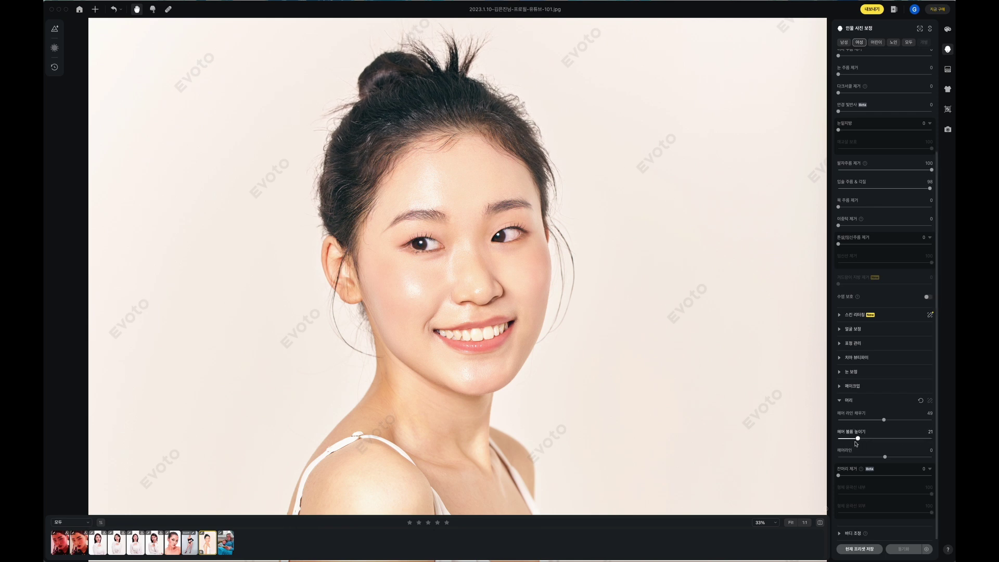
scroll(424, 160, "up", 4)
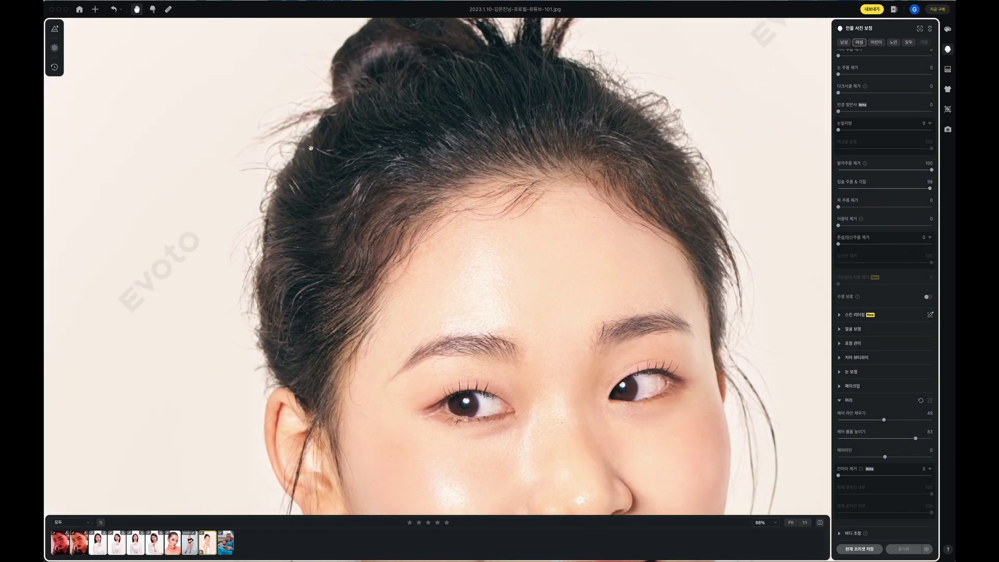
left_click(858, 439)
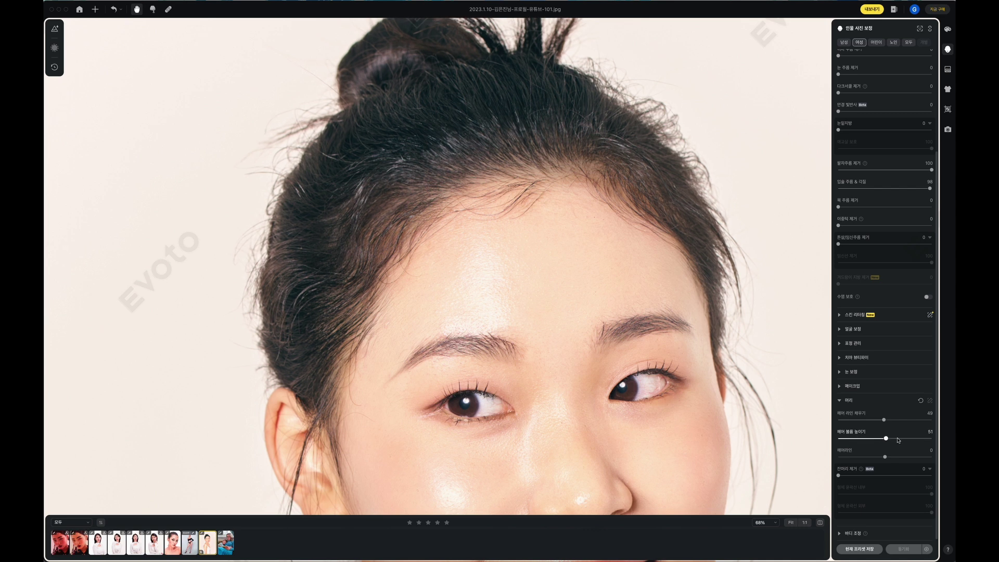
left_click(879, 438)
left_click(900, 439)
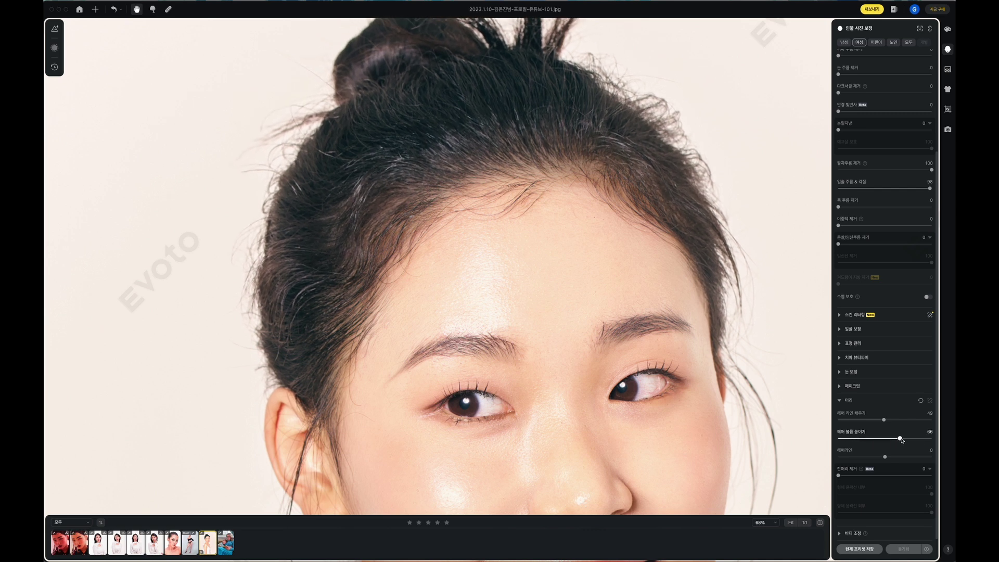
left_click(908, 438)
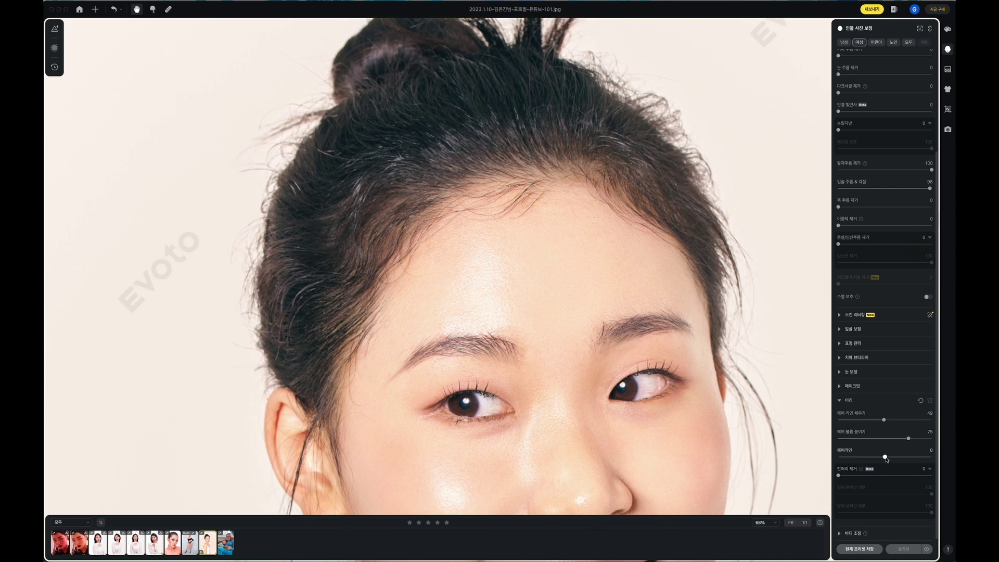
- Set the hairline position (헤어라인) to 14 and check the result across the whole portrait
mouse_move(885, 457)
left_mouse_down()
mouse_move(936, 458)
mouse_move(844, 458)
mouse_move(911, 461)
mouse_move(891, 457)
left_mouse_up()
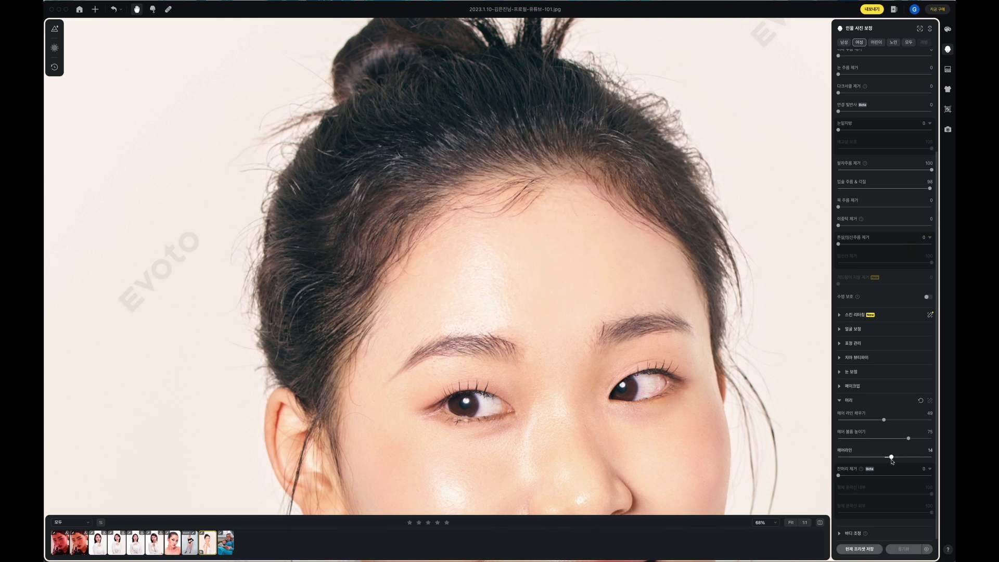
scroll(505, 332, "down", 5)
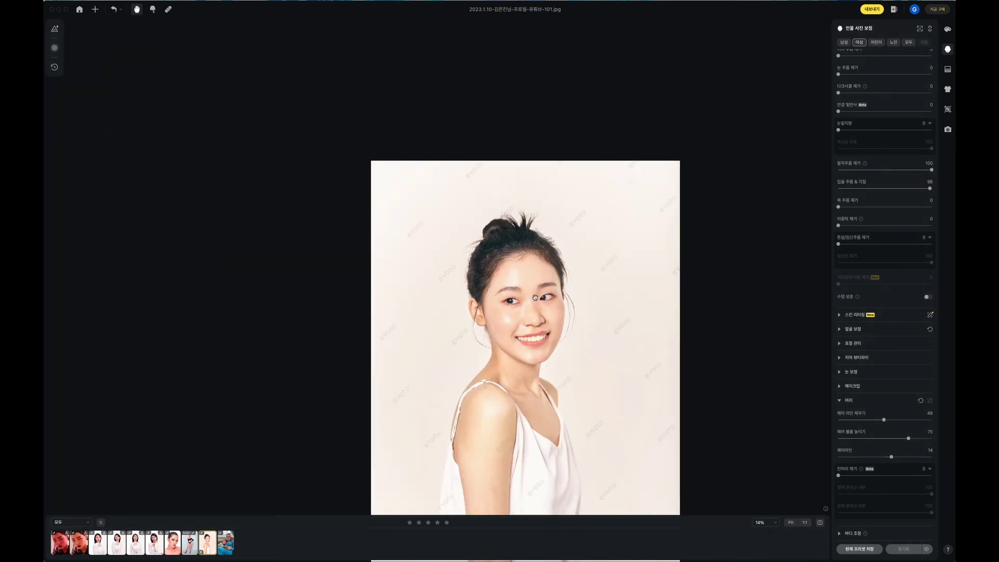
left_click_drag(537, 300, 502, 268)
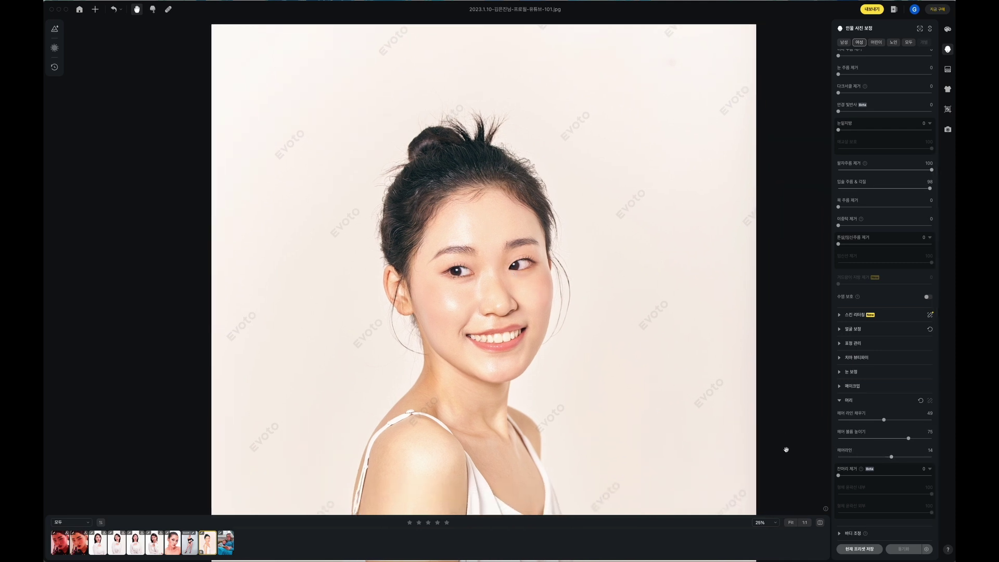
- Compare stray hair removal (잔머리 제거) strengths of 66, 0 and 81 close to the forehead
left_click(899, 476)
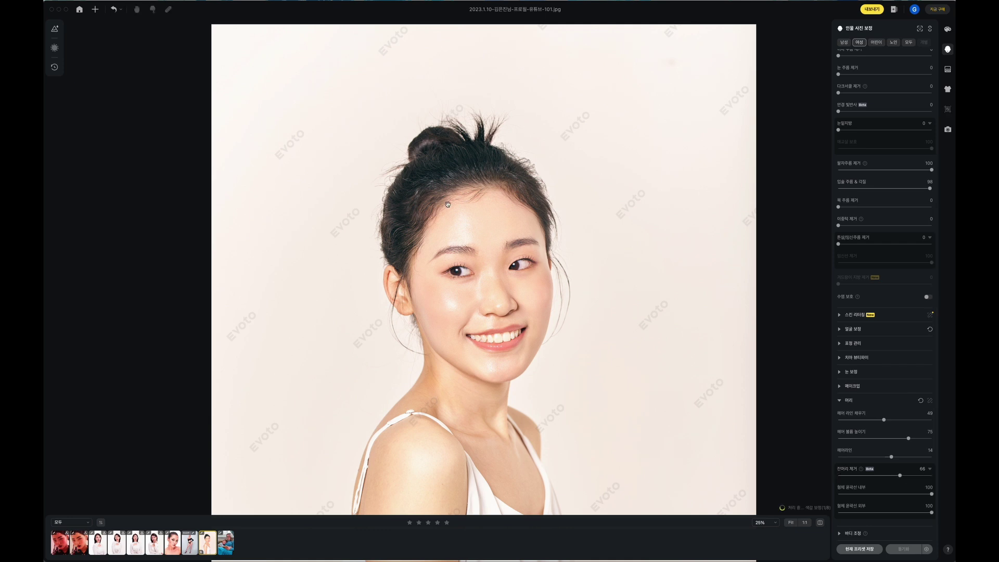
scroll(451, 201, "up", 2)
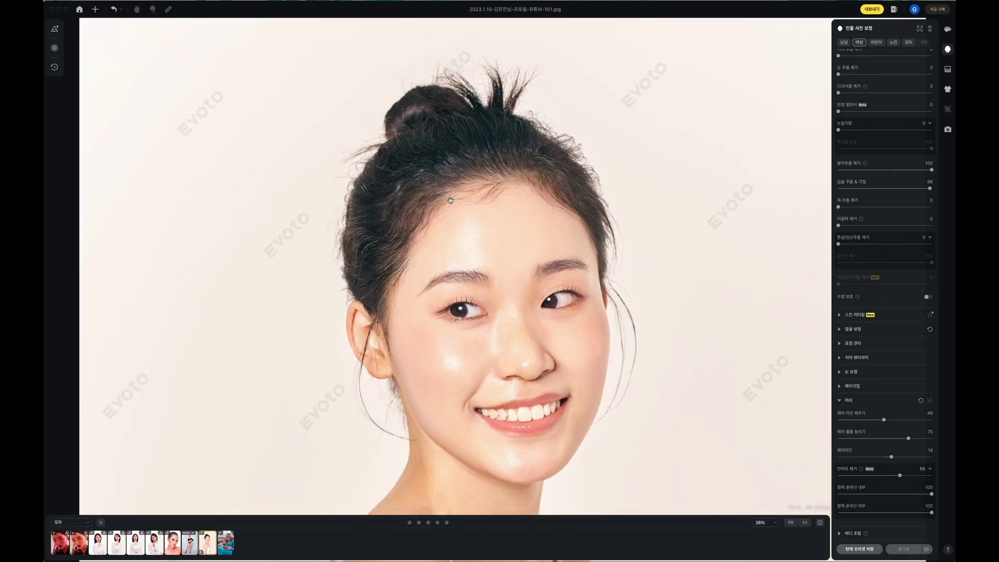
double_click(925, 478)
scroll(525, 234, "up", 3)
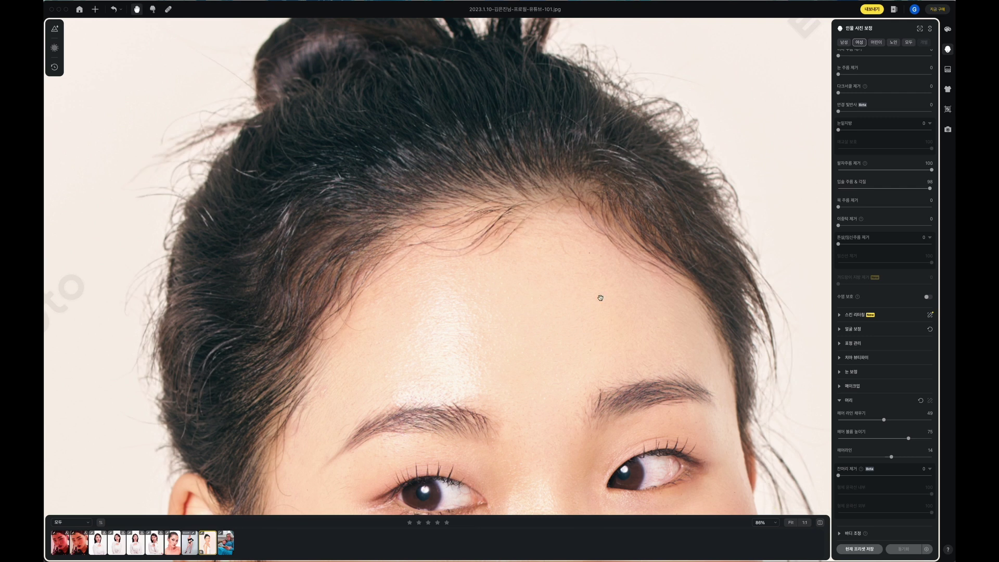
left_click(913, 476)
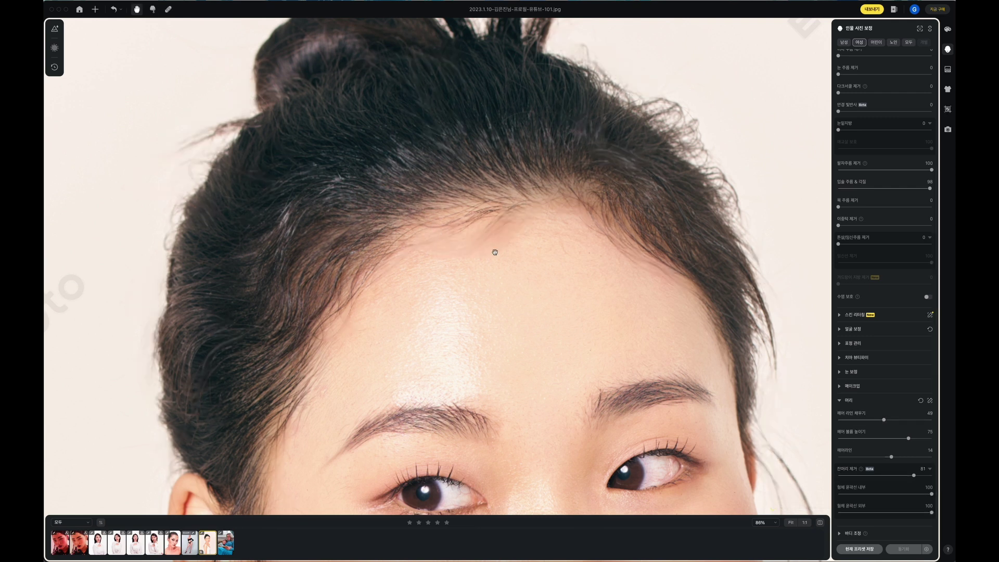
- Compare stray hair removal (잔머리 제거) at 22 and 63, and settle on 94 with inner contour 48 and outer contour 52
left_click_drag(631, 272, 709, 207)
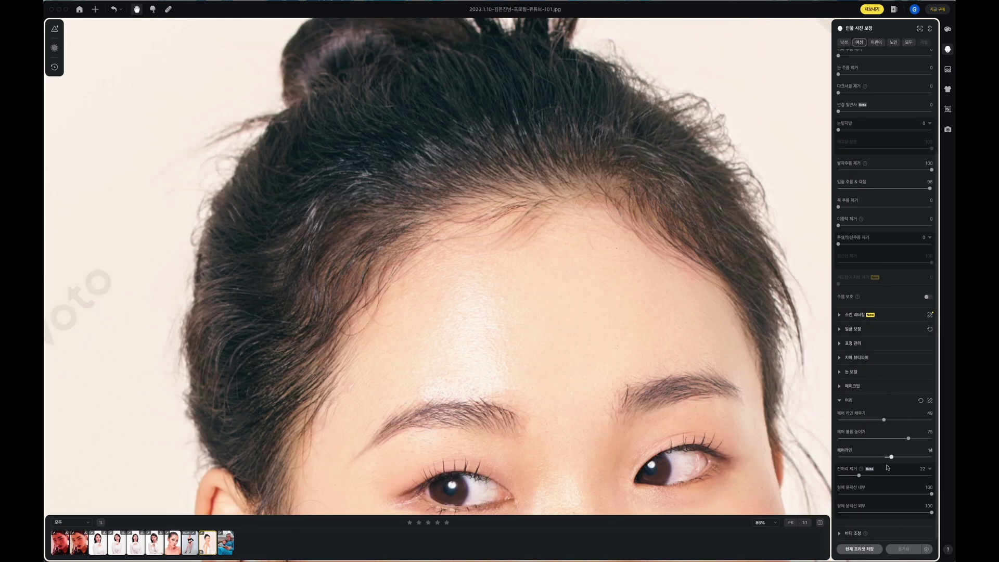
left_click(859, 475)
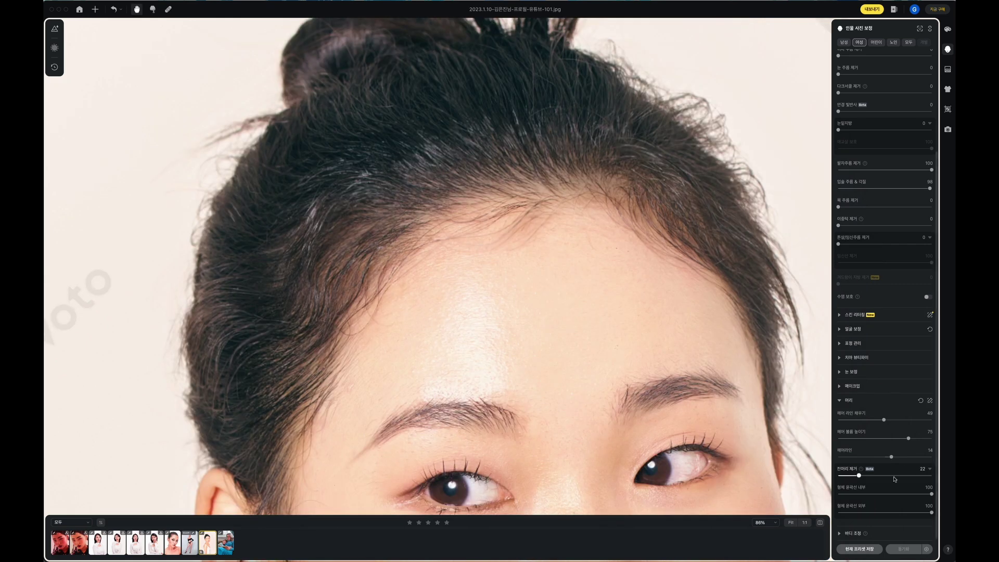
left_click(896, 476)
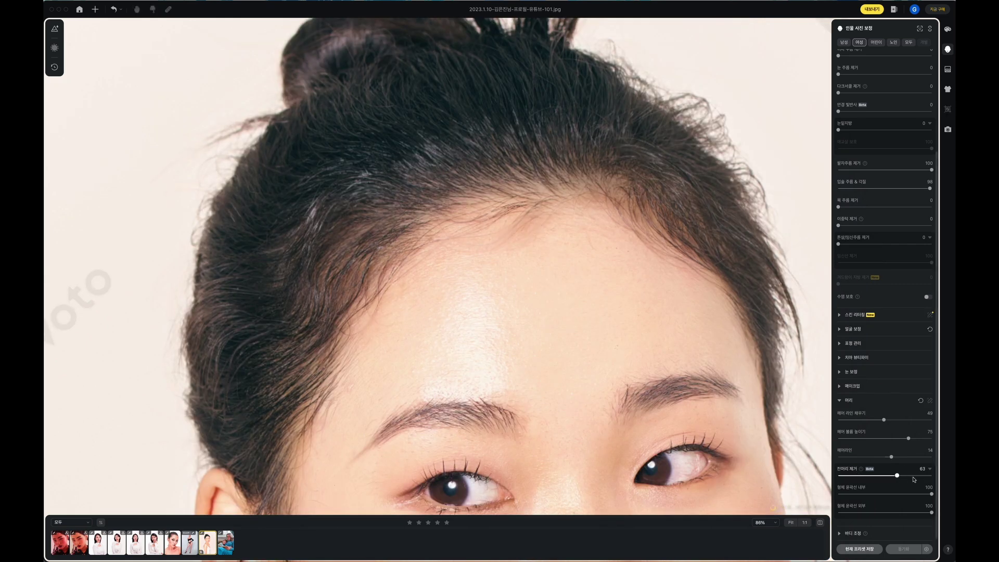
left_click_drag(702, 282, 521, 167)
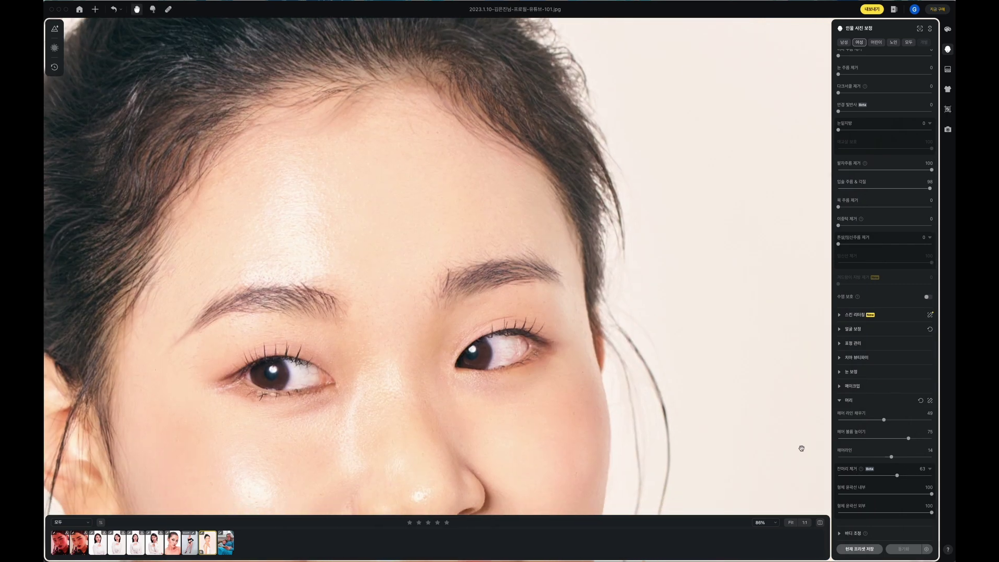
left_click_drag(522, 363, 612, 248)
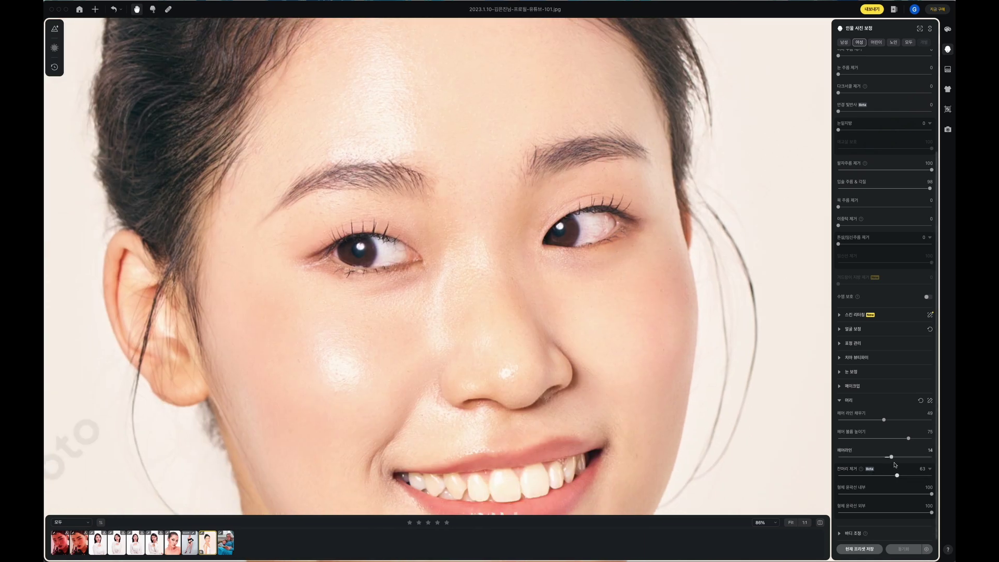
left_click(913, 475)
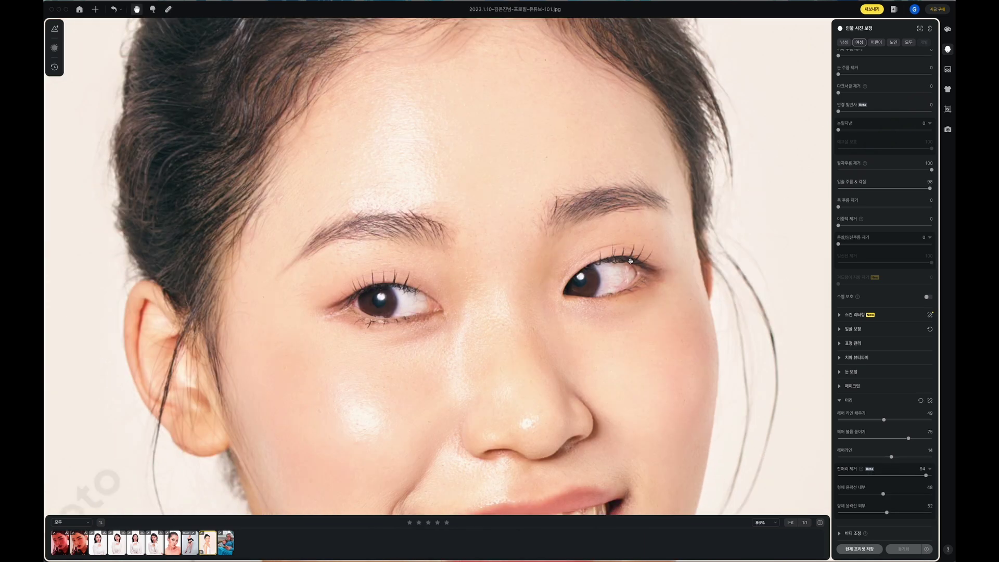
scroll(591, 312, "up", 3)
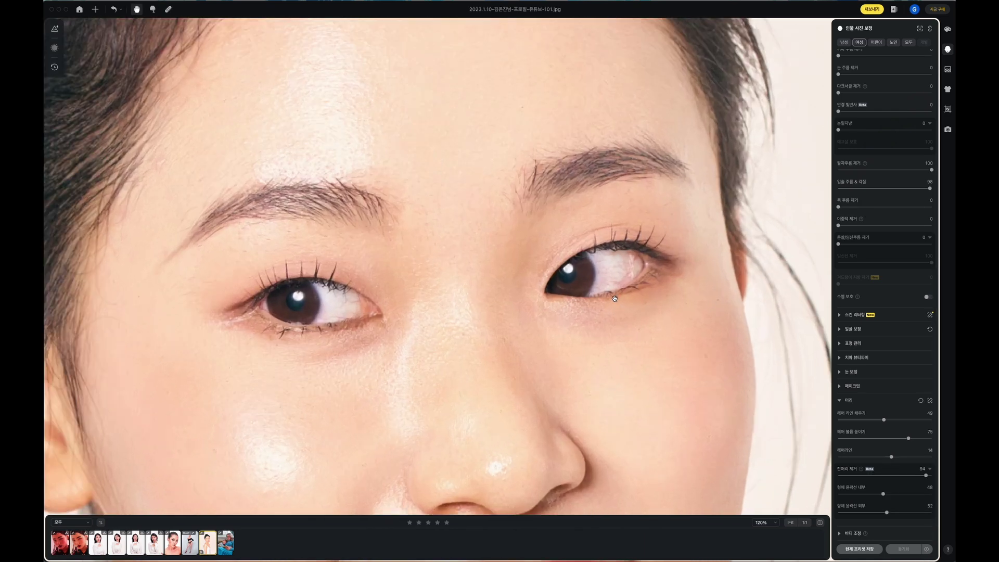
- In the eye correction settings (눈 보정), compare eye brightening (눈 밝기) at 67 and 19 on the eye close-up, and return to 67
left_click_drag(640, 295, 633, 237)
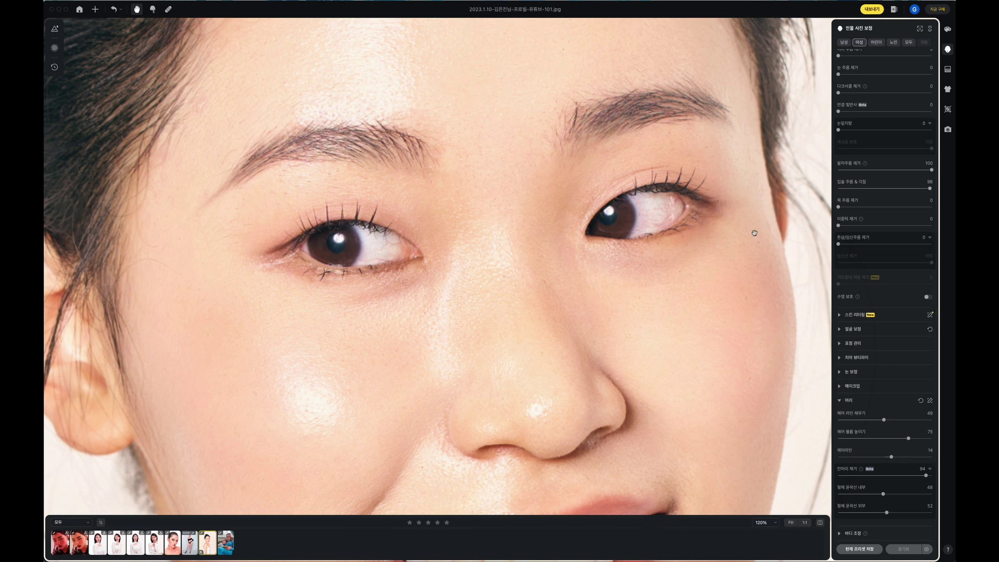
scroll(668, 220, "up", 5)
scroll(666, 220, "up", 3)
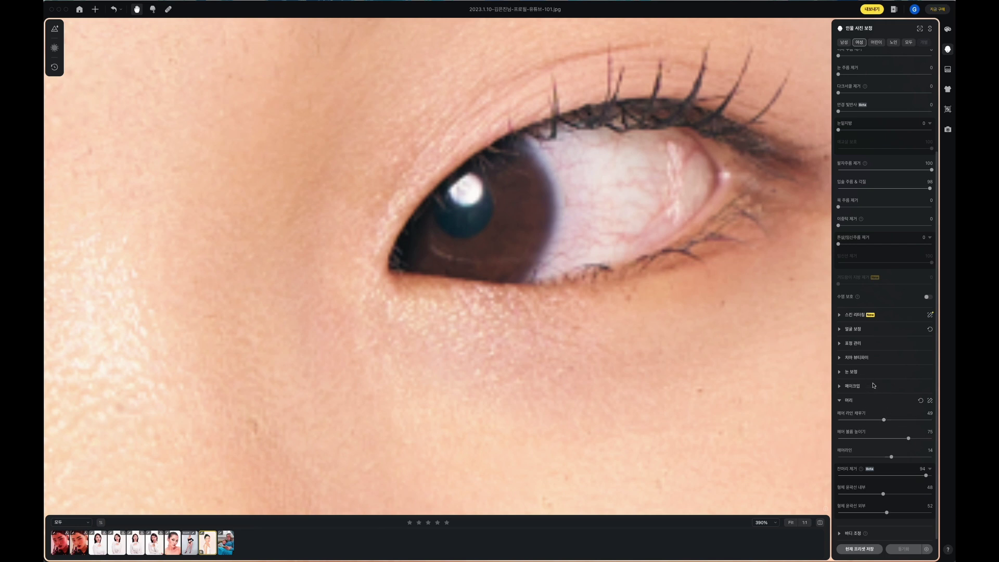
left_click(839, 372)
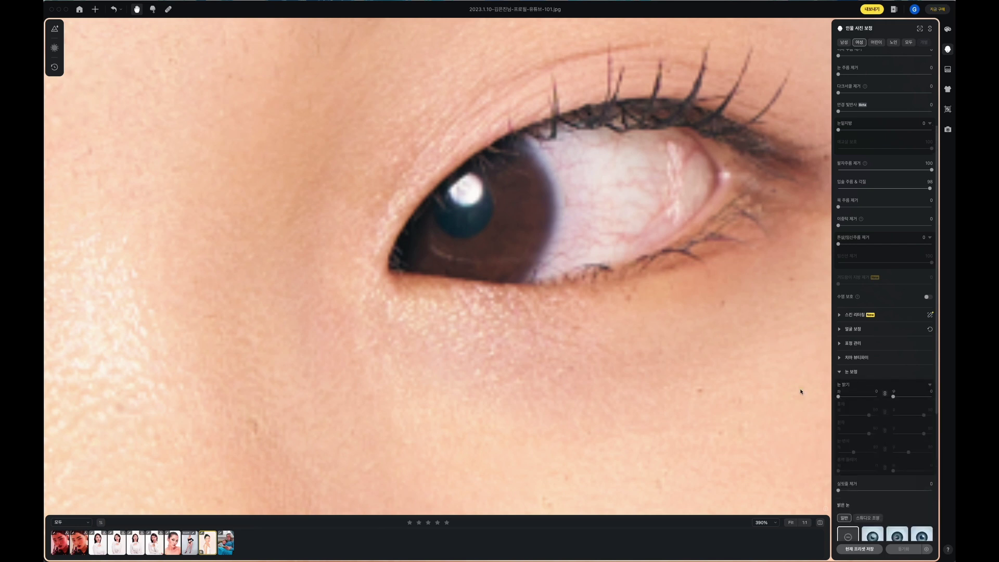
scroll(898, 418, "down", 2)
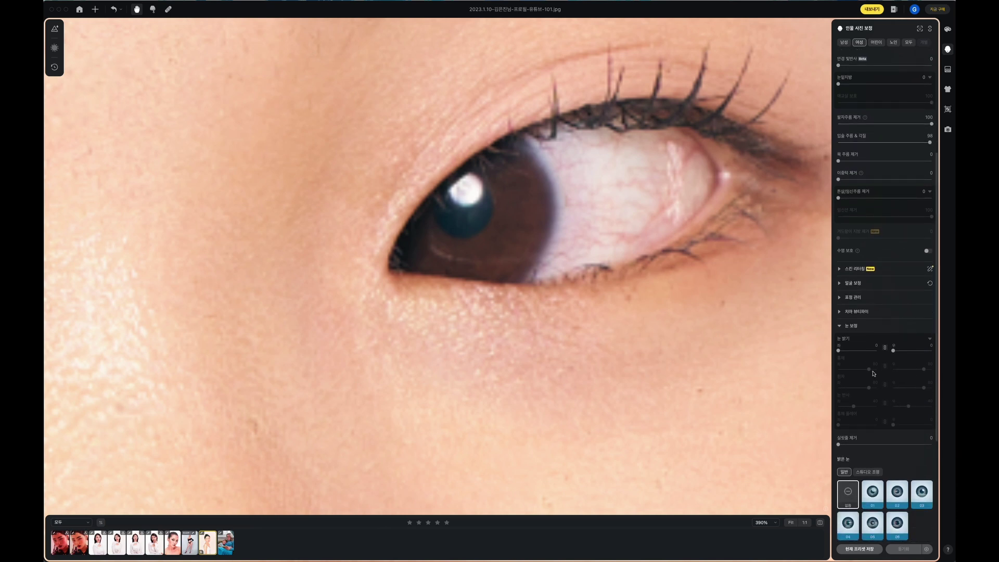
left_click(864, 352)
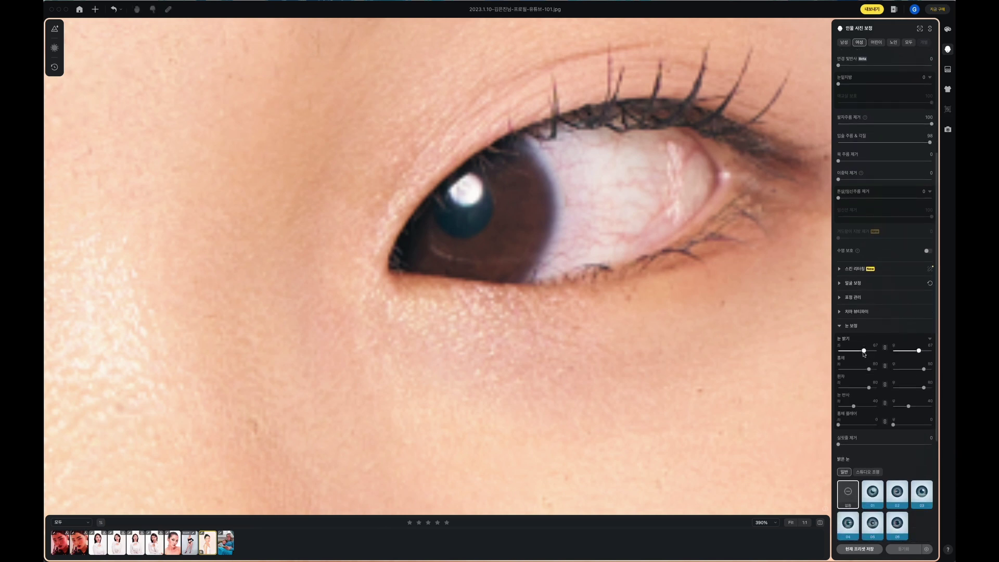
left_click(845, 352)
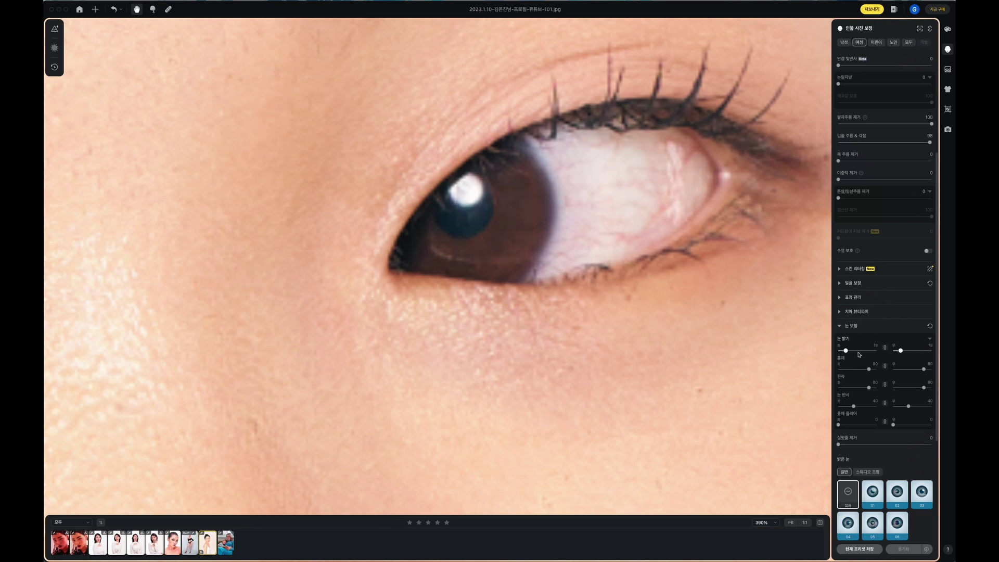
left_click(863, 351)
scroll(865, 353, "down", 4)
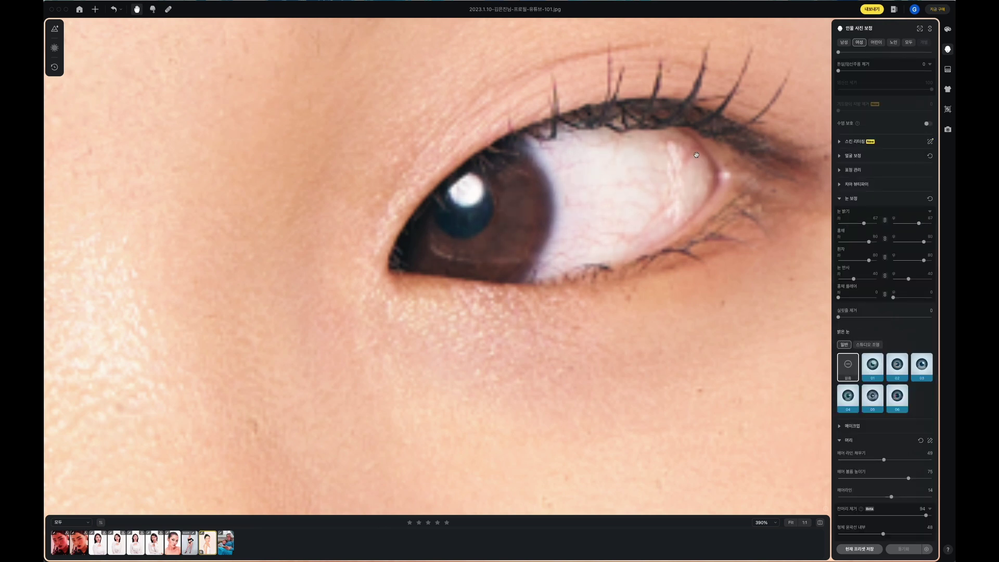
- Try bloodshot vein removal (실핏줄 제거) at 73, raise it to 100, and check both eyes
left_click(906, 317)
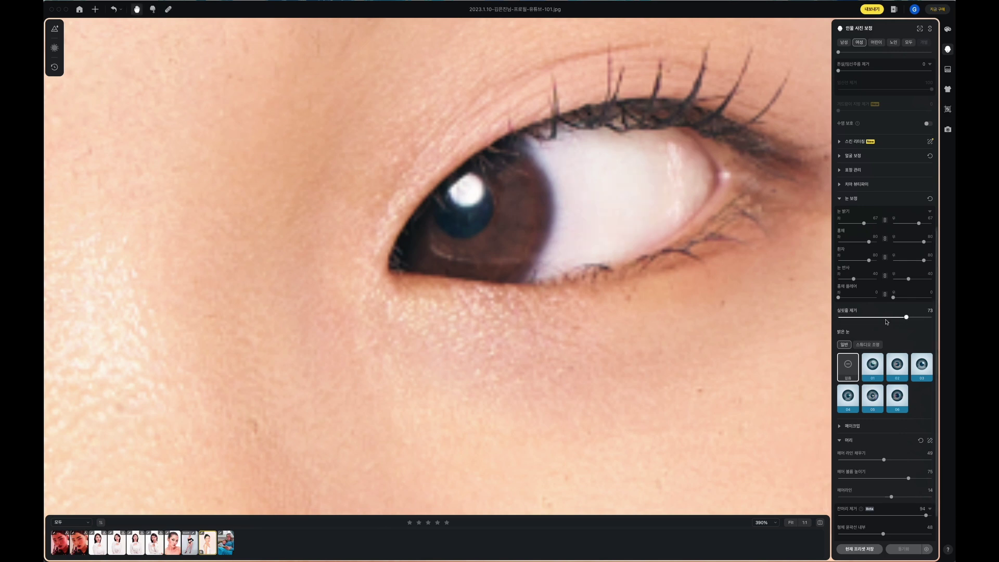
left_click(926, 317)
scroll(676, 208, "down", 5)
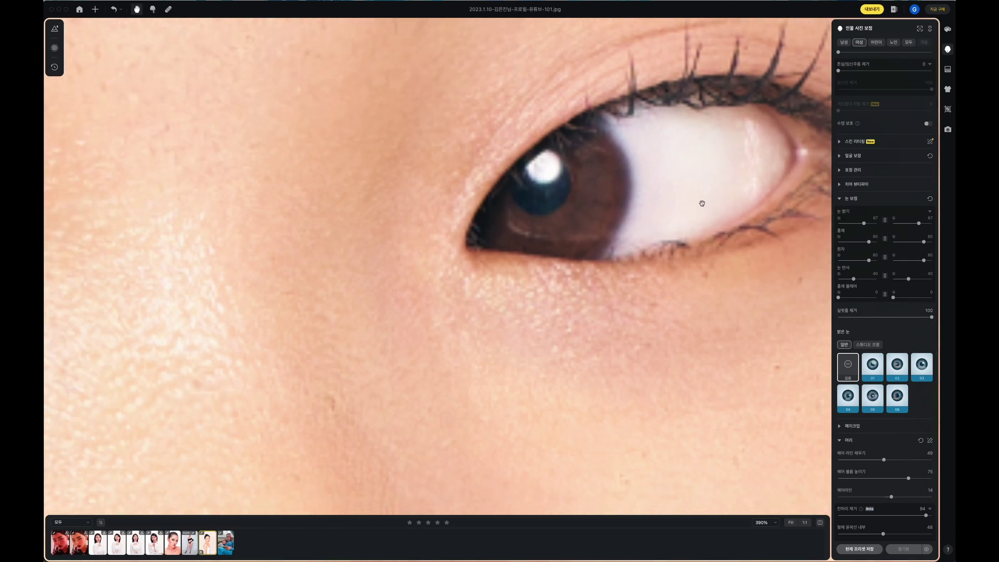
scroll(476, 258, "down", 8)
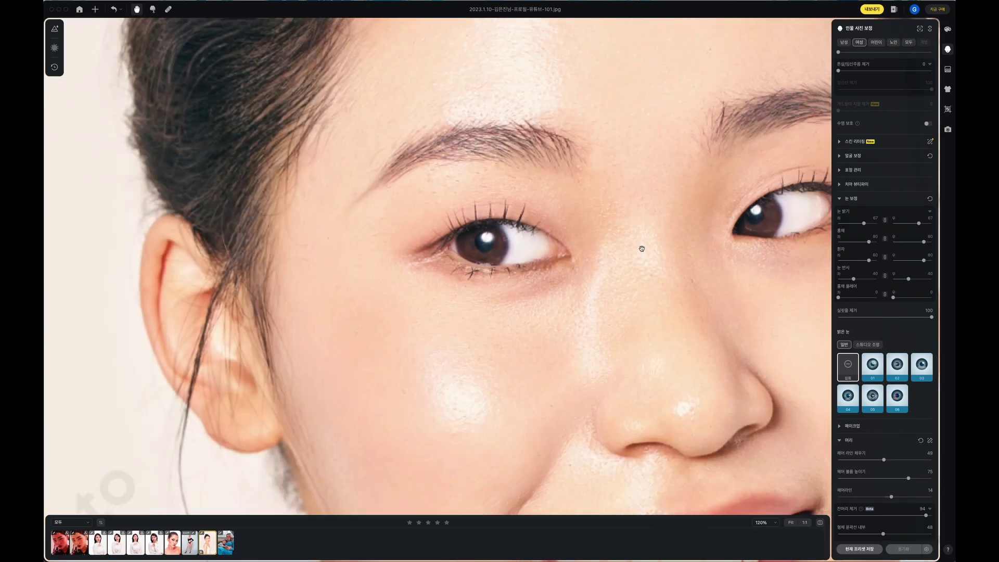
scroll(572, 260, "up", 2)
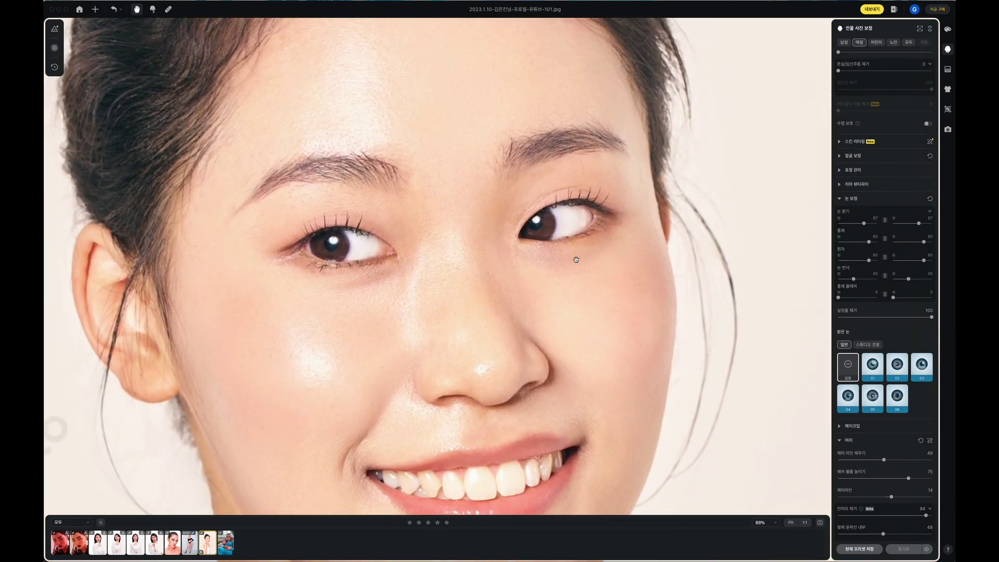
- Try eye brightening (눈 밝기) at 31 and settle on 54 for both eyes
left_click(851, 225)
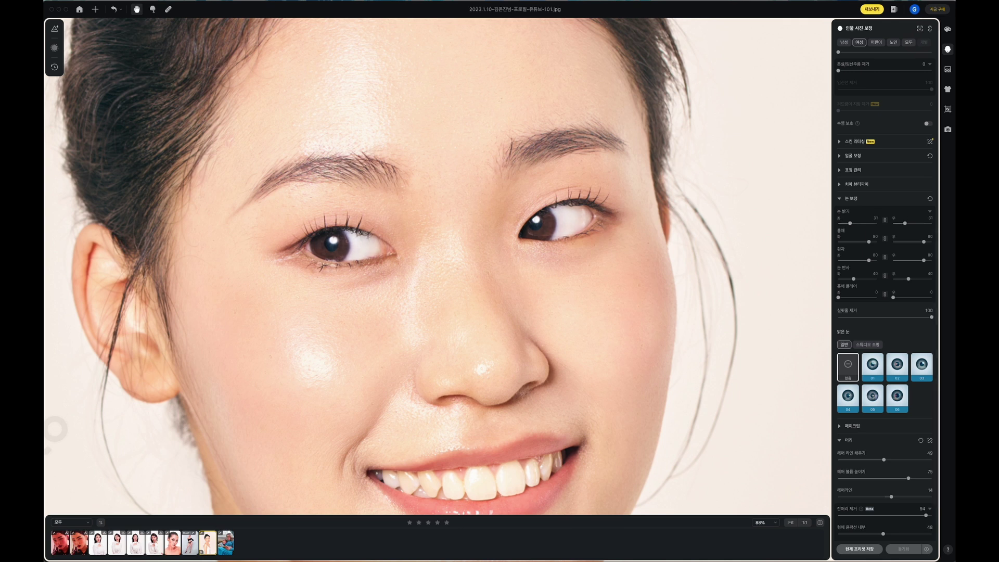
left_click(859, 225)
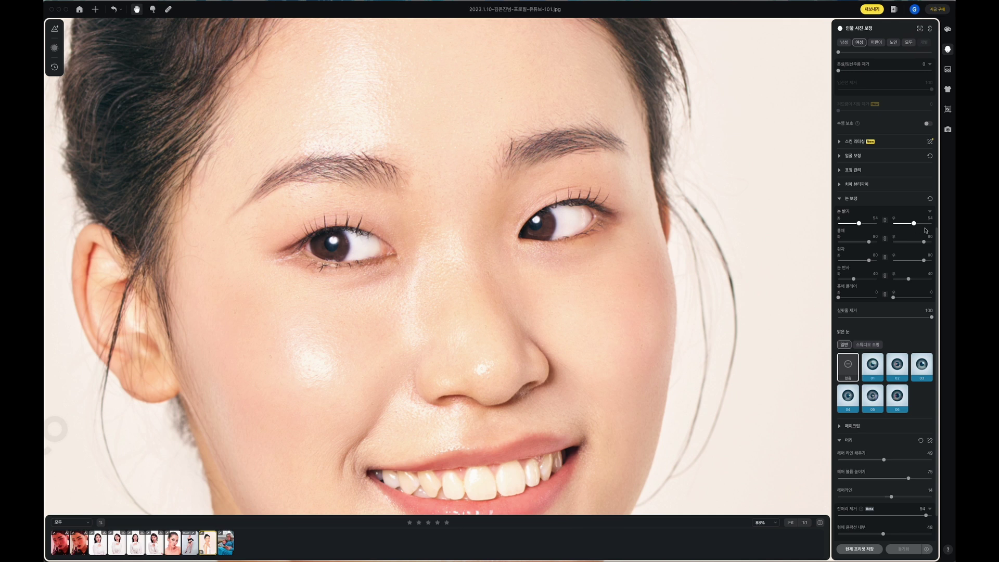
mouse_move(913, 226)
left_mouse_down()
mouse_move(899, 226)
mouse_move(911, 227)
left_mouse_up()
left_click(885, 222)
- Set the iris brightness (홍채) to 64, eye whites (흰자) to 38 and eye reflection (눈 반사) to 50 for both eyes
mouse_move(868, 245)
left_mouse_down()
mouse_move(847, 245)
mouse_move(879, 245)
mouse_move(846, 244)
mouse_move(885, 247)
mouse_move(848, 244)
mouse_move(862, 242)
left_mouse_up()
left_click(851, 261)
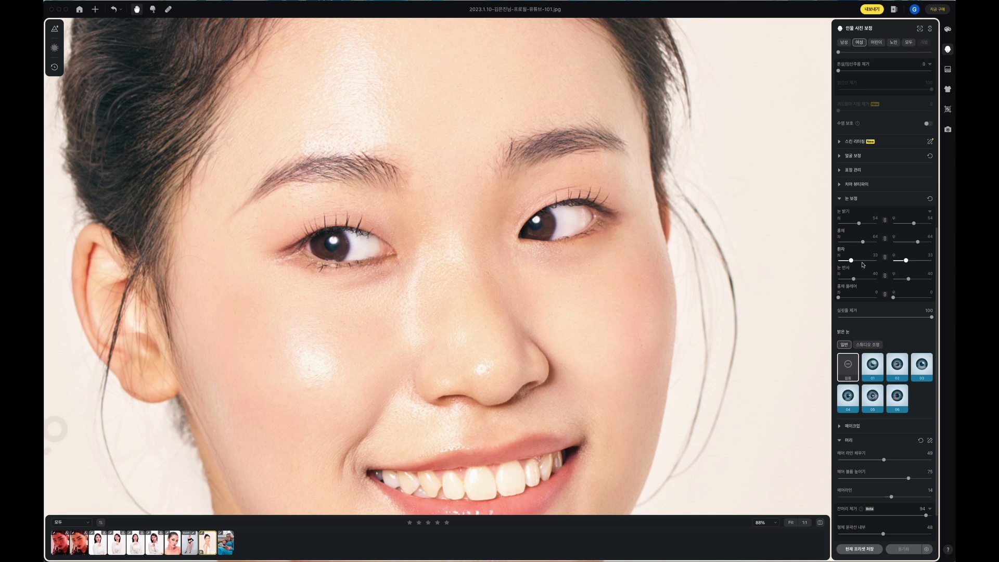
left_click(868, 261)
left_click_drag(869, 262, 853, 261)
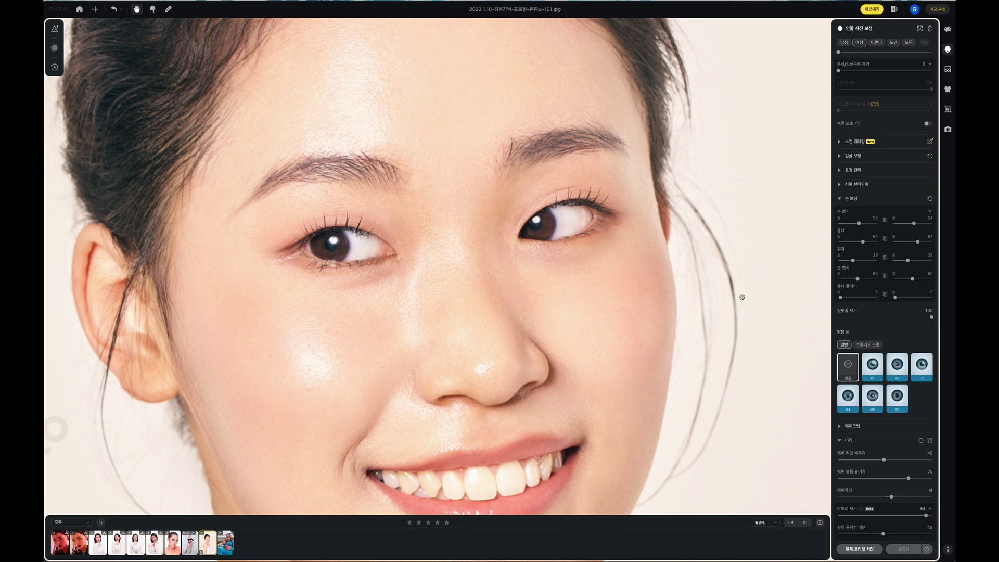
- Compare weak and strong iris flare (홍채 플레어) on both eyes, settle on 22, and check the whole portrait
left_click(855, 298)
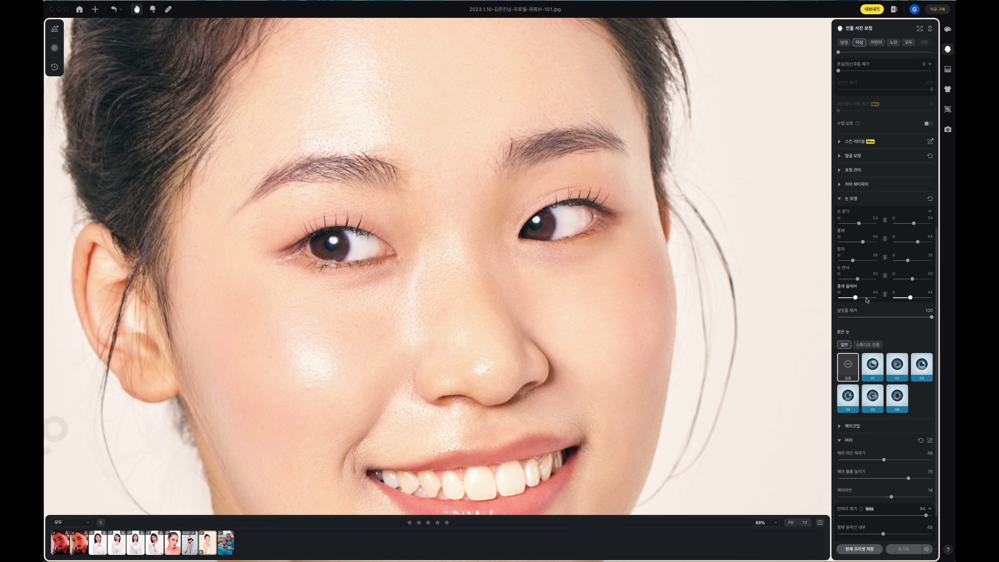
left_click(866, 298)
scroll(560, 227, "up", 5)
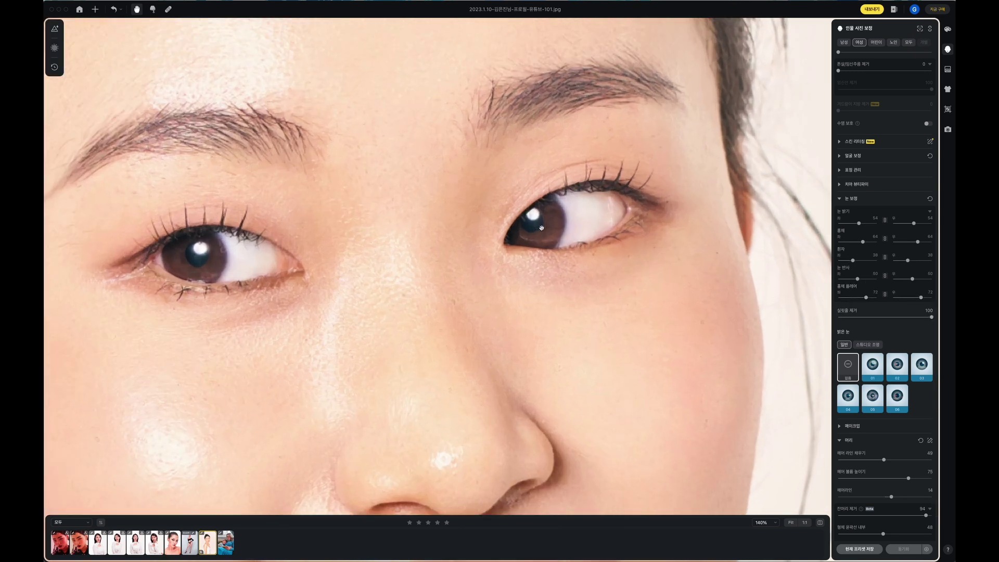
left_click(848, 298)
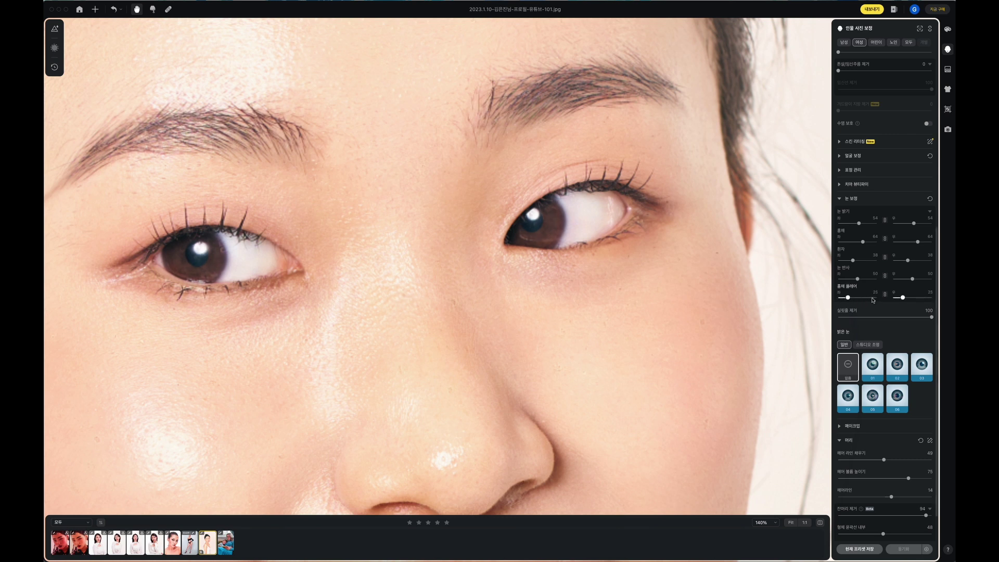
left_click(872, 297)
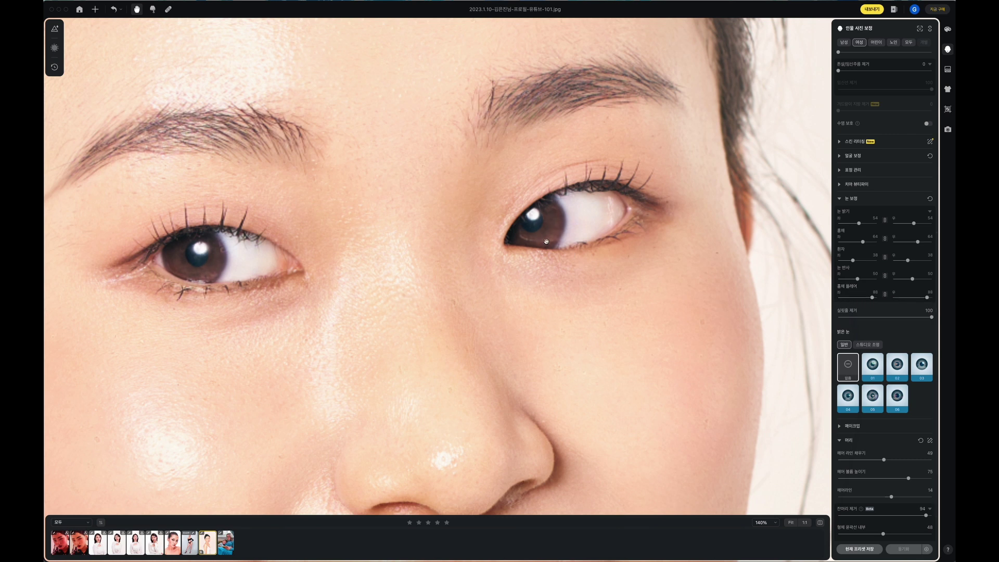
left_click(848, 297)
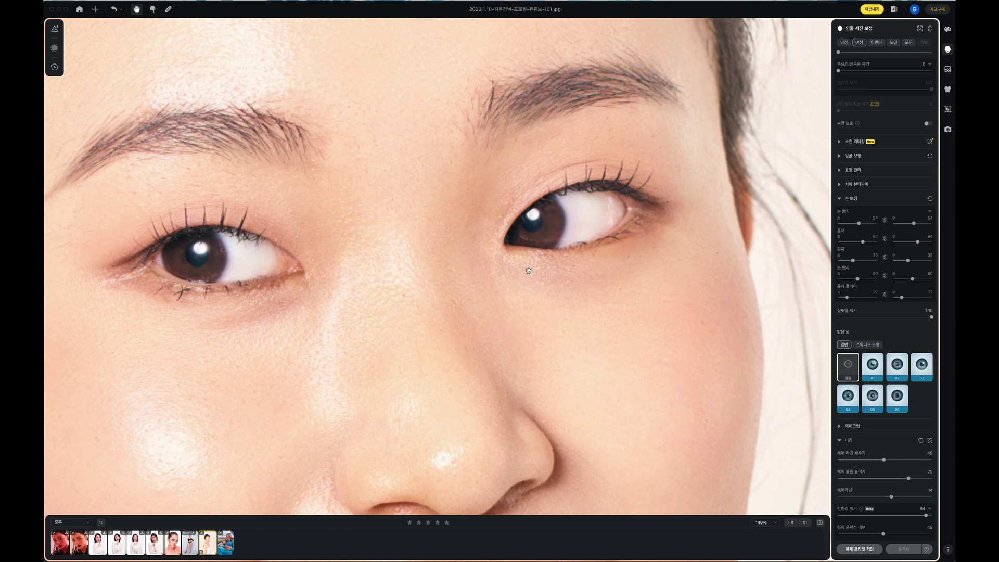
scroll(528, 270, "down", 5)
scroll(569, 257, "up", 3)
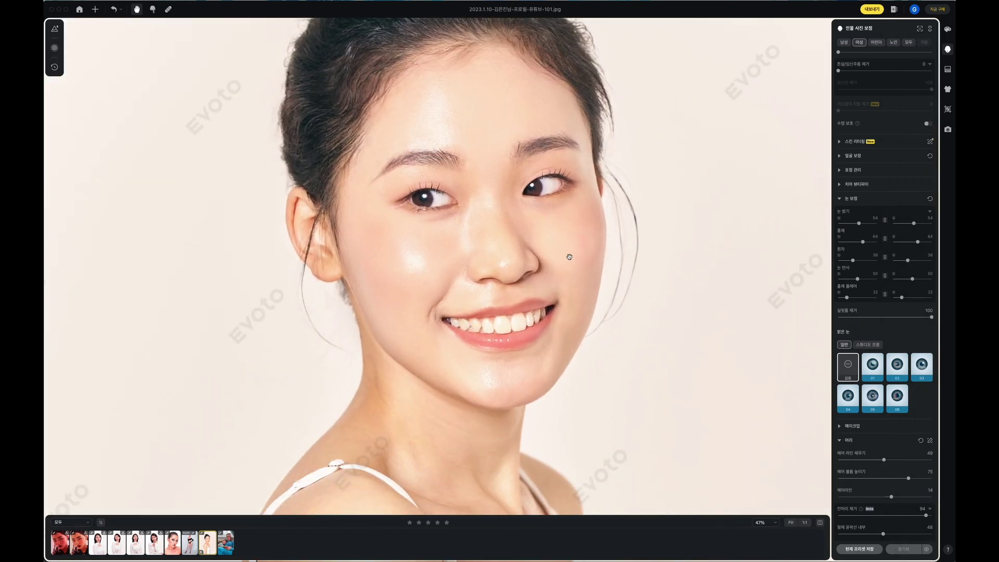
scroll(533, 266, "down", 3)
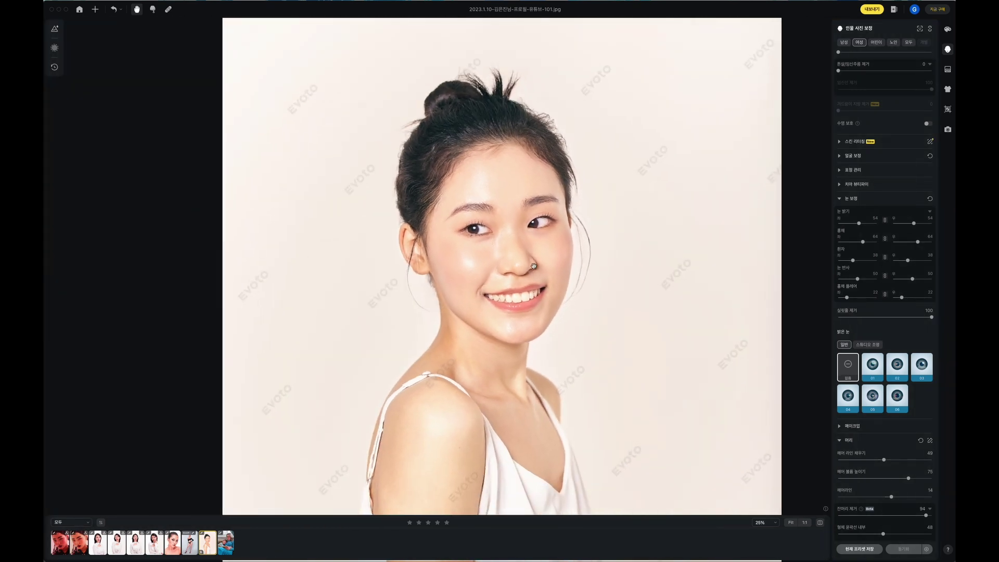
- Turn off real-time color correction (실시간 색감 보정) in the color settings and inspect the retouched face, eyes and updo
scroll(533, 266, "up", 1)
scroll(535, 263, "down", 2)
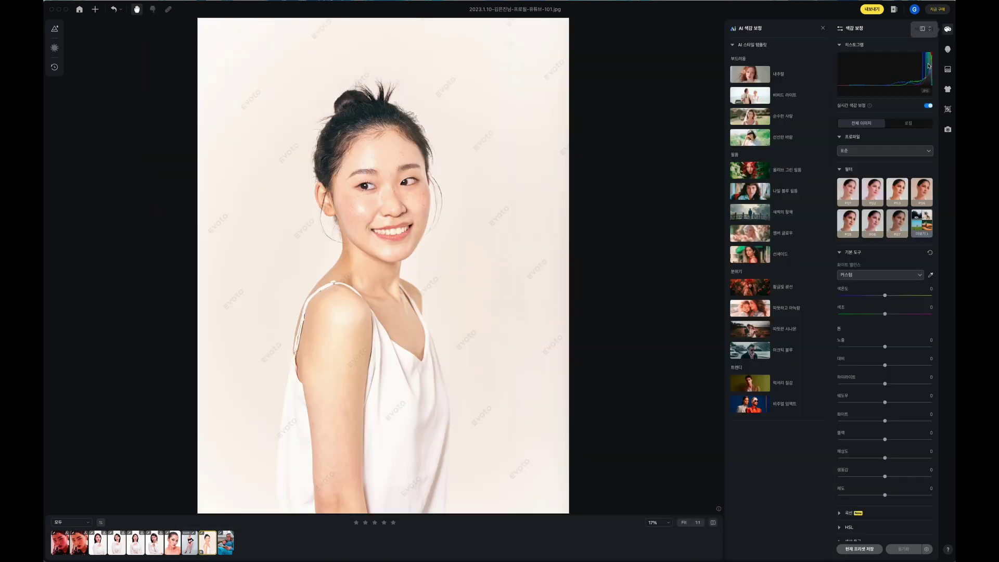
scroll(364, 194, "up", 4)
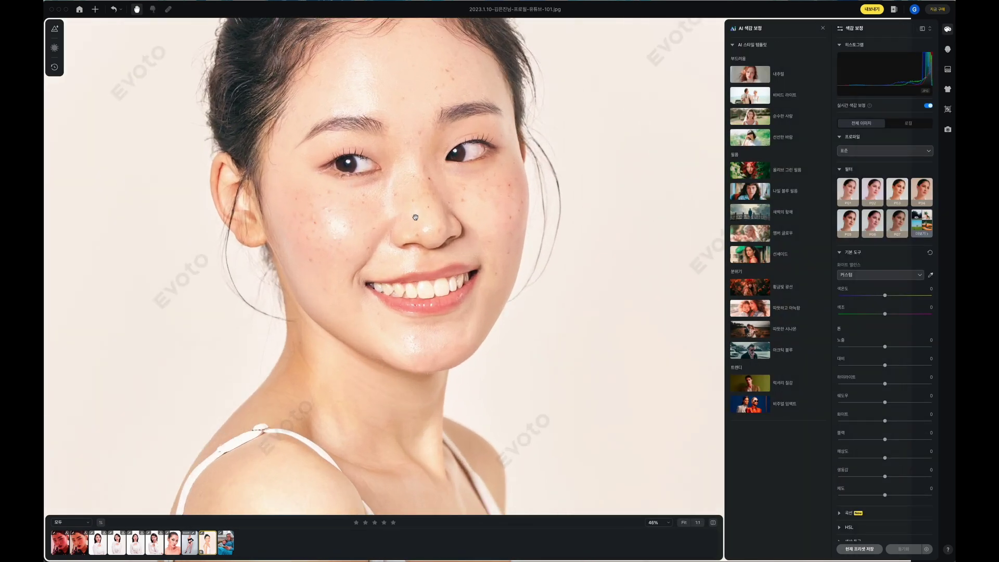
left_click(927, 106)
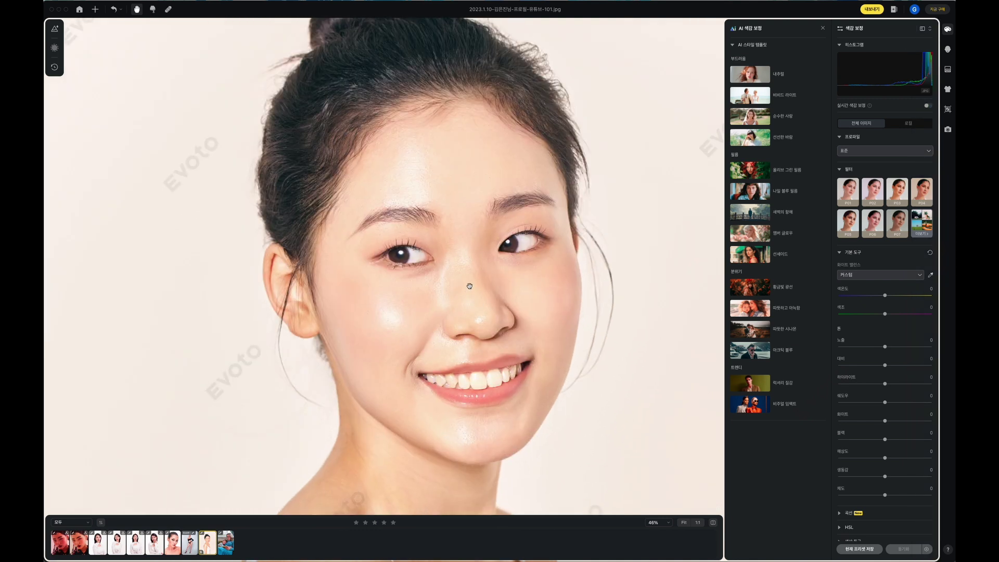
scroll(423, 208, "up", 2)
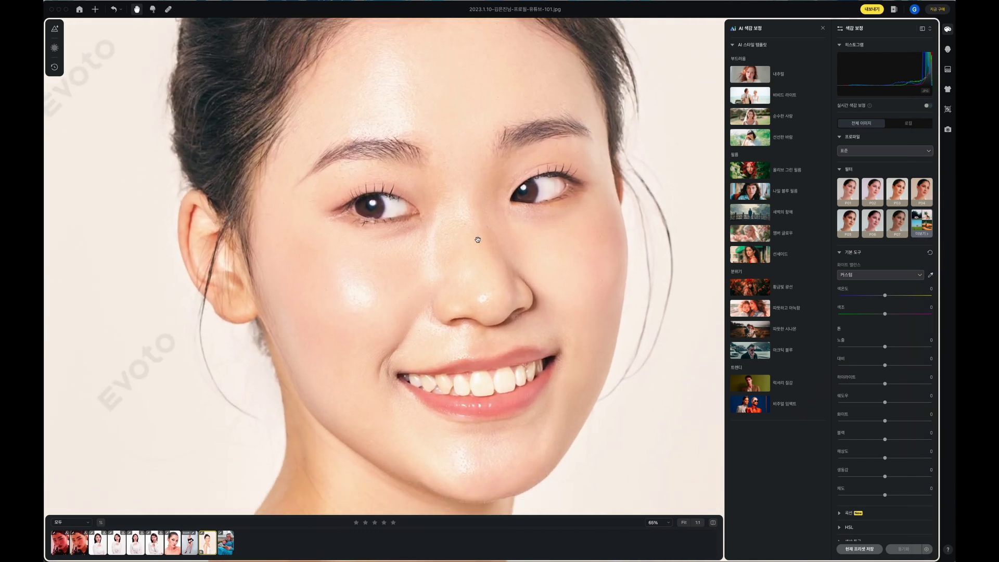
scroll(509, 250, "down", 2)
left_click_drag(580, 223, 499, 291)
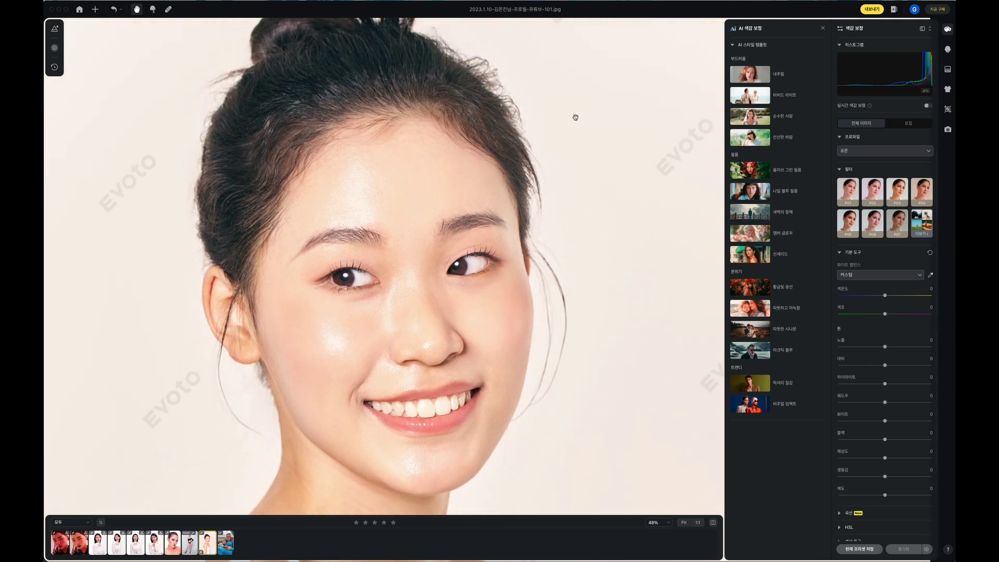
left_click_drag(401, 99, 510, 146)
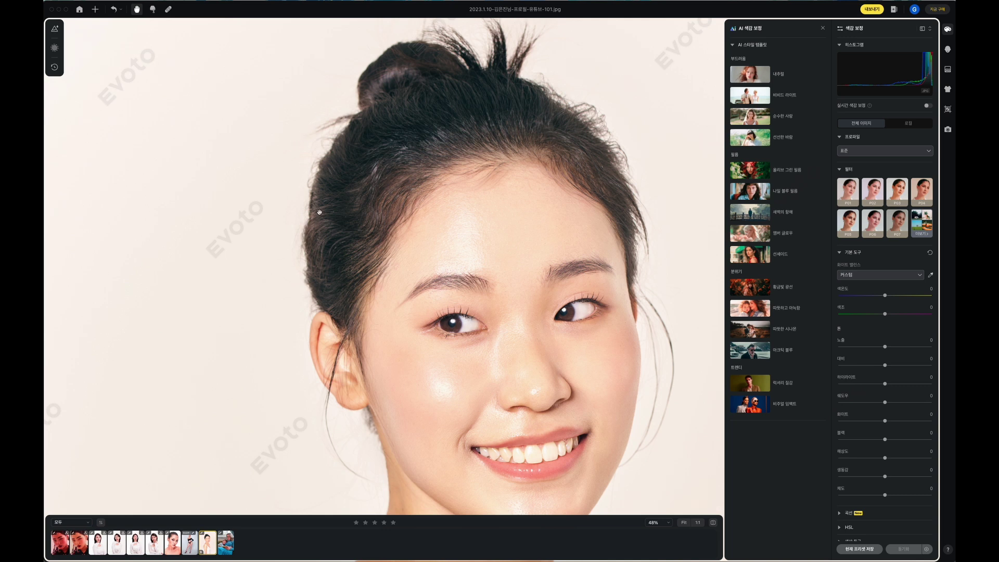
left_click_drag(469, 263, 409, 151)
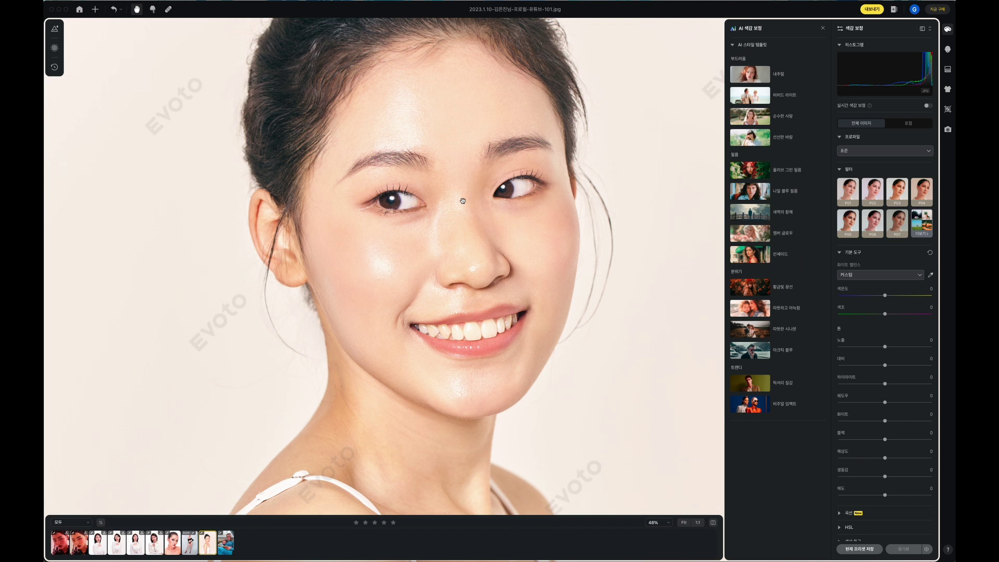
scroll(462, 200, "up", 2)
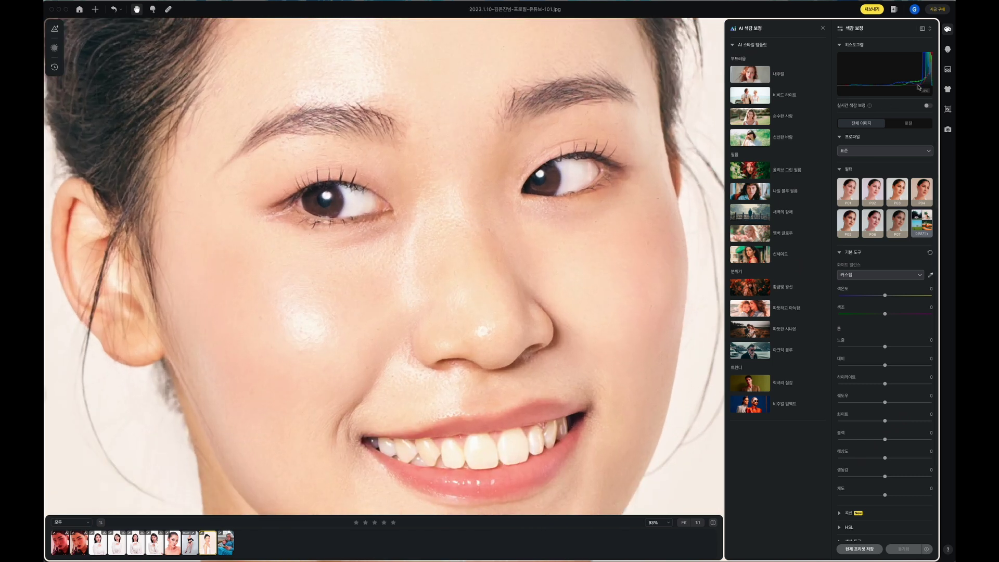
- Return to portrait retouching, open the beauty portrait with dark smoky eye makeup, and examine its facial skin up close
left_click(946, 50)
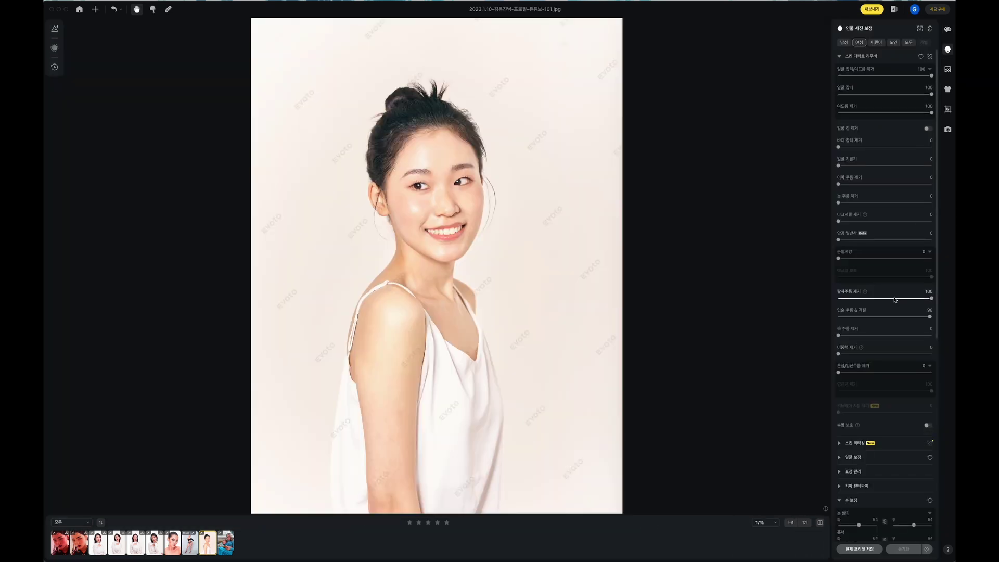
left_click(176, 541)
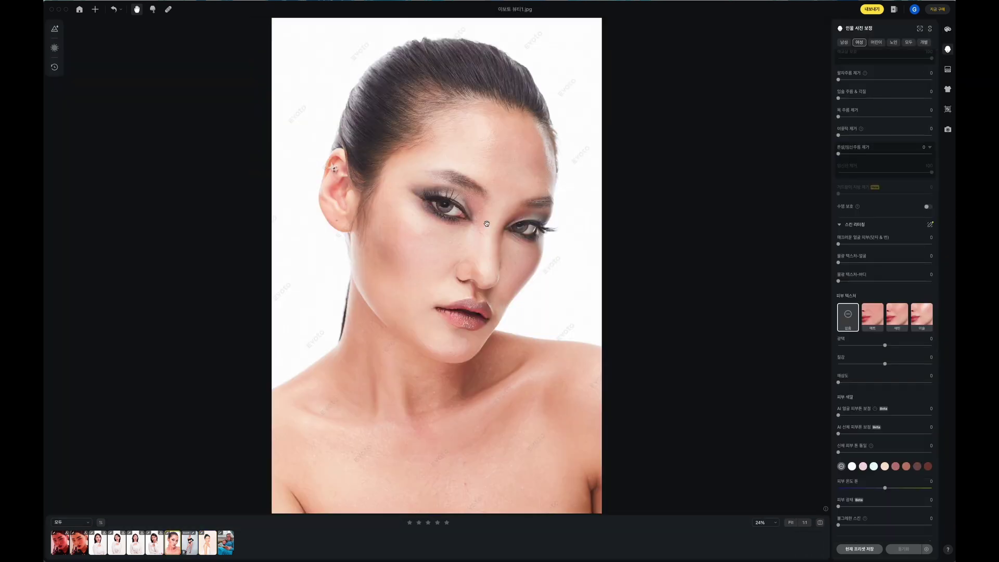
scroll(470, 231, "up", 5)
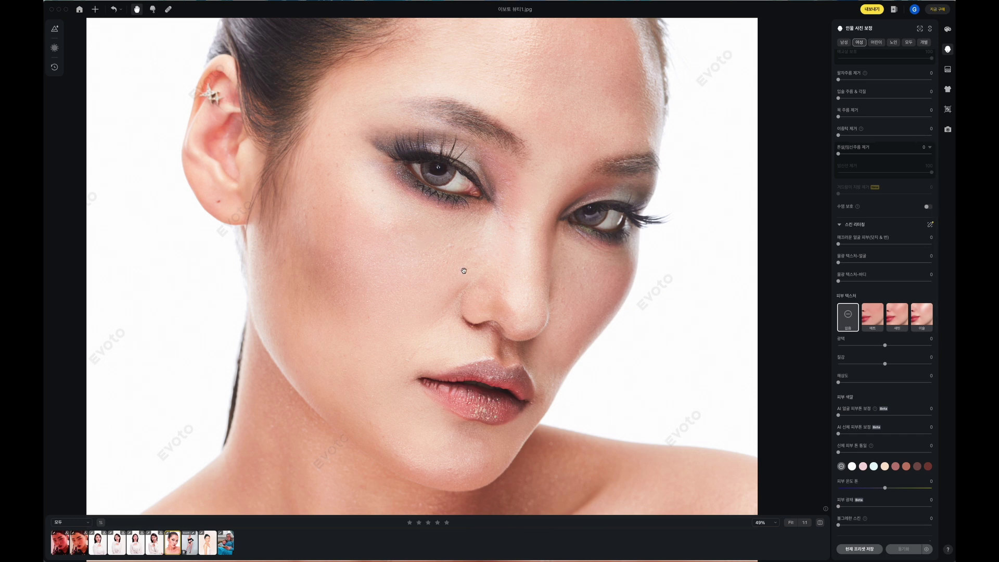
scroll(467, 271, "up", 3)
scroll(468, 273, "down", 2)
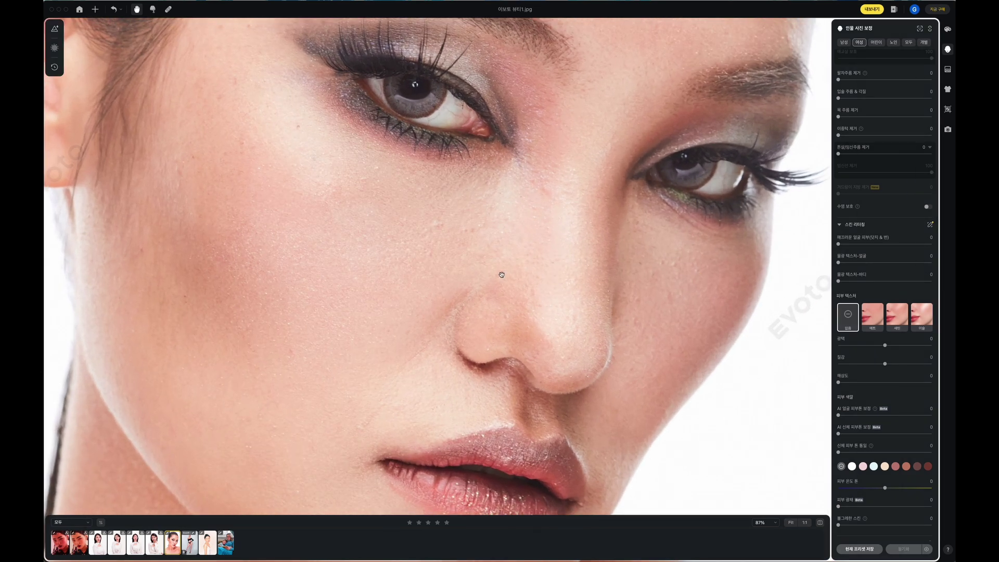
scroll(499, 276, "down", 3)
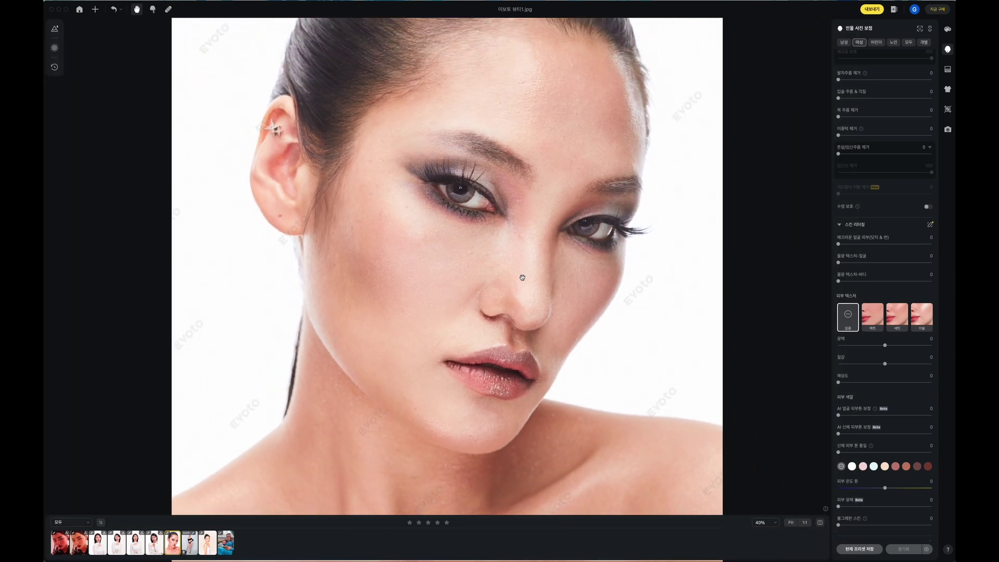
- Examine the unretouched skin on the forehead, cheeks, nose and jaw of the smoky-eye beauty portrait up close
scroll(503, 266, "up", 1)
scroll(596, 156, "up", 1)
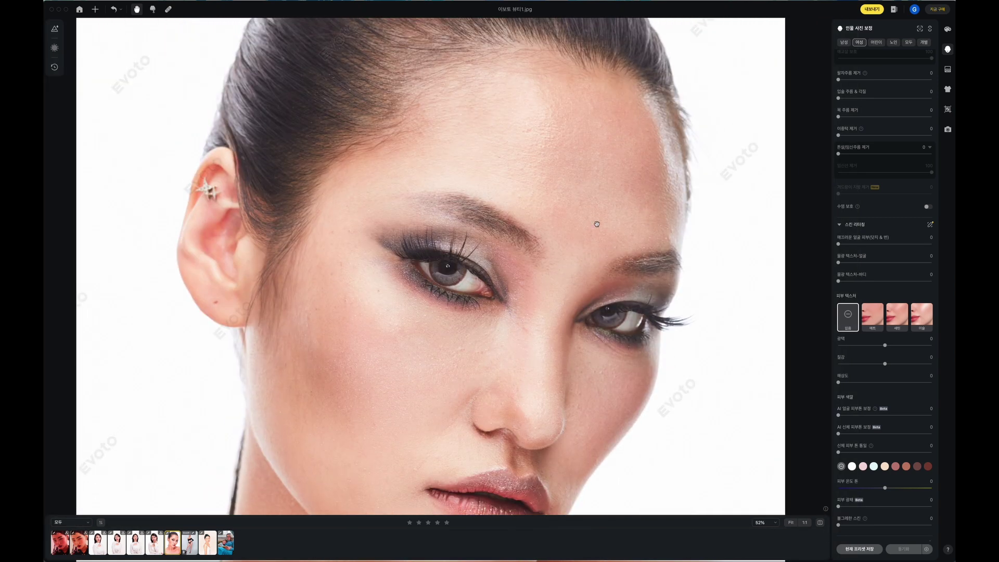
left_click_drag(660, 248, 676, 189)
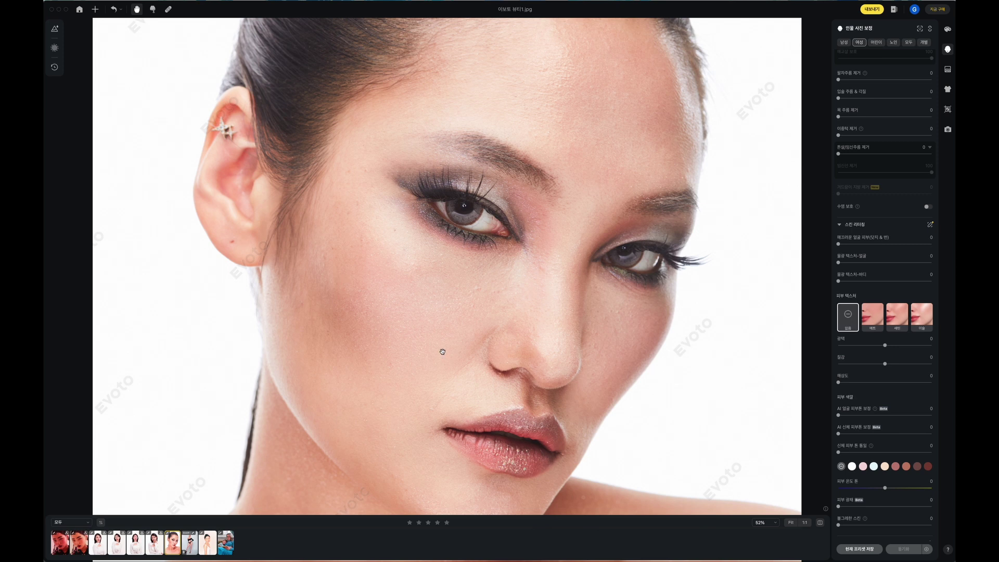
left_click_drag(442, 351, 454, 292)
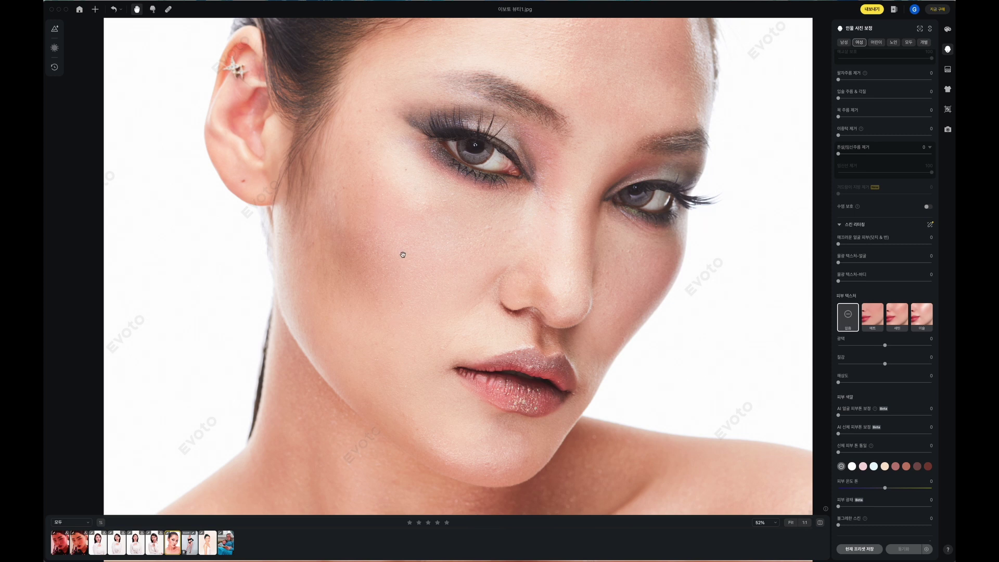
left_click_drag(590, 136, 581, 250)
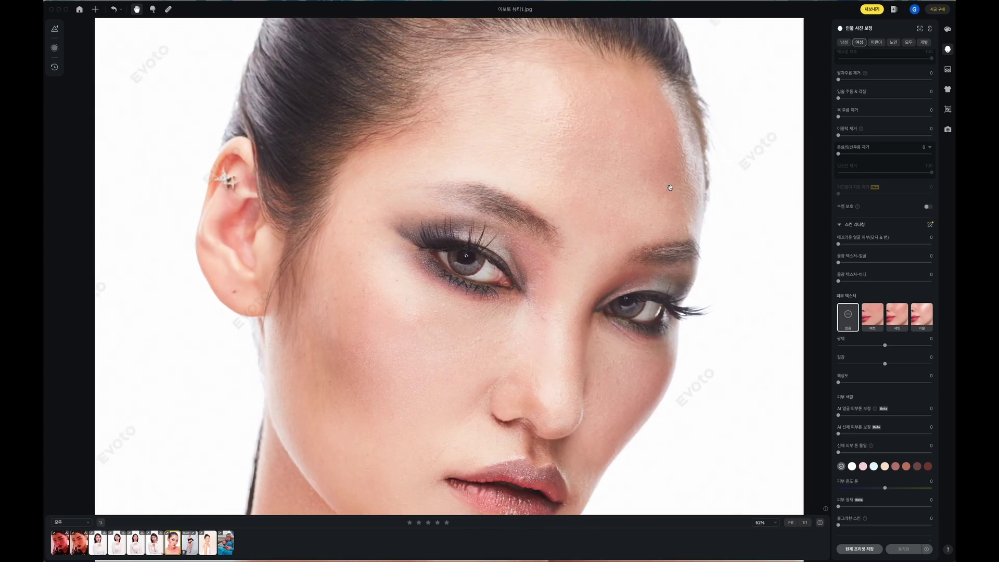
left_click_drag(573, 243, 550, 168)
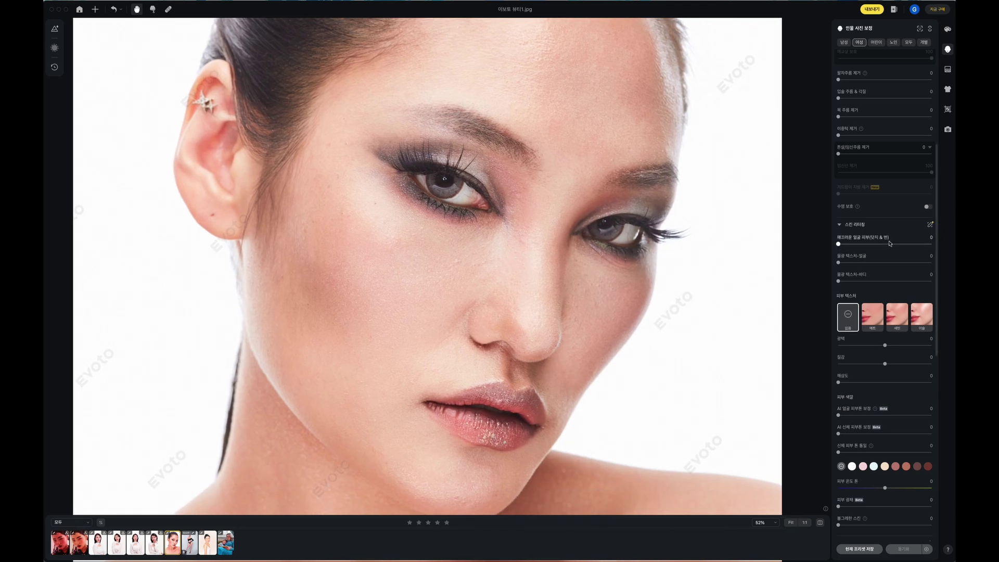
left_click_drag(584, 309, 598, 279)
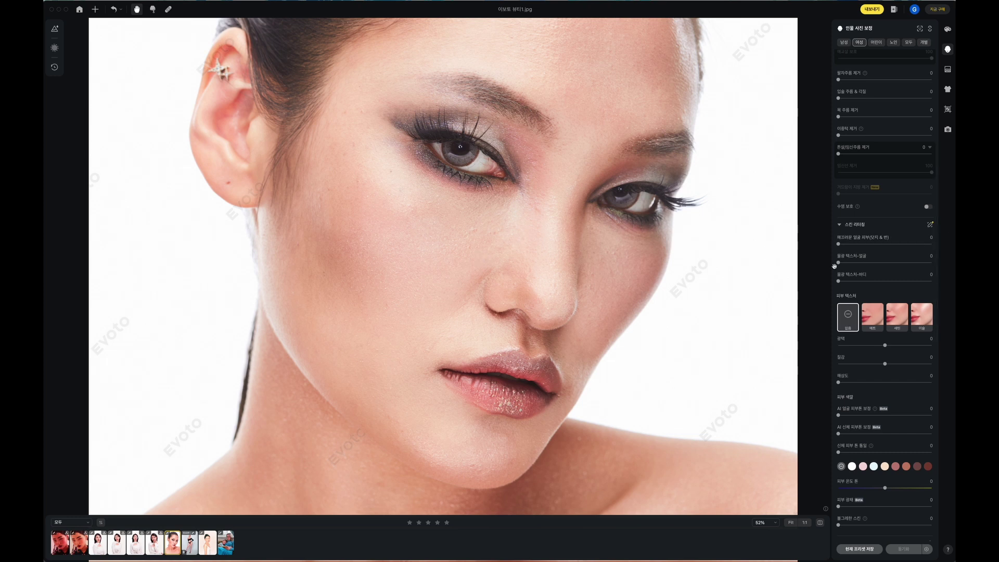
- Try the smooth face skin setting (매끄러운 얼굴 피부(닷지 & 번)) at strengths such as 65, 97 and 2 on the portrait
left_click(899, 244)
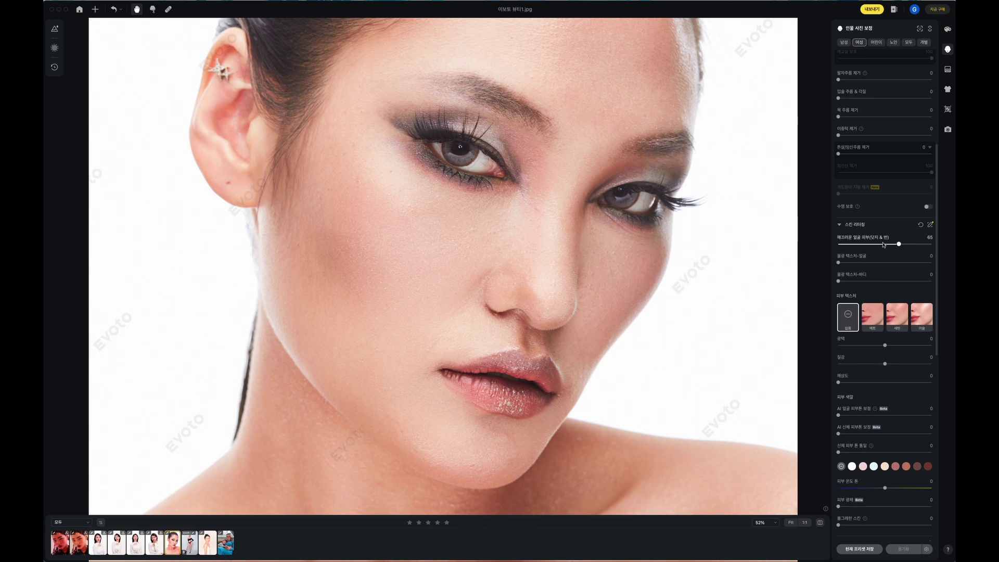
left_click(920, 244)
left_click(921, 224)
left_click(929, 244)
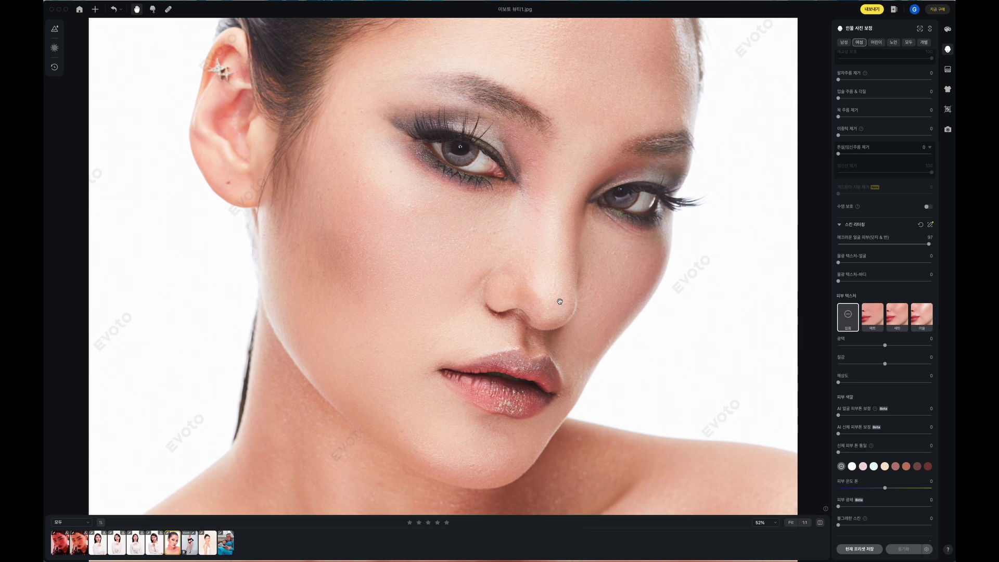
left_click(840, 245)
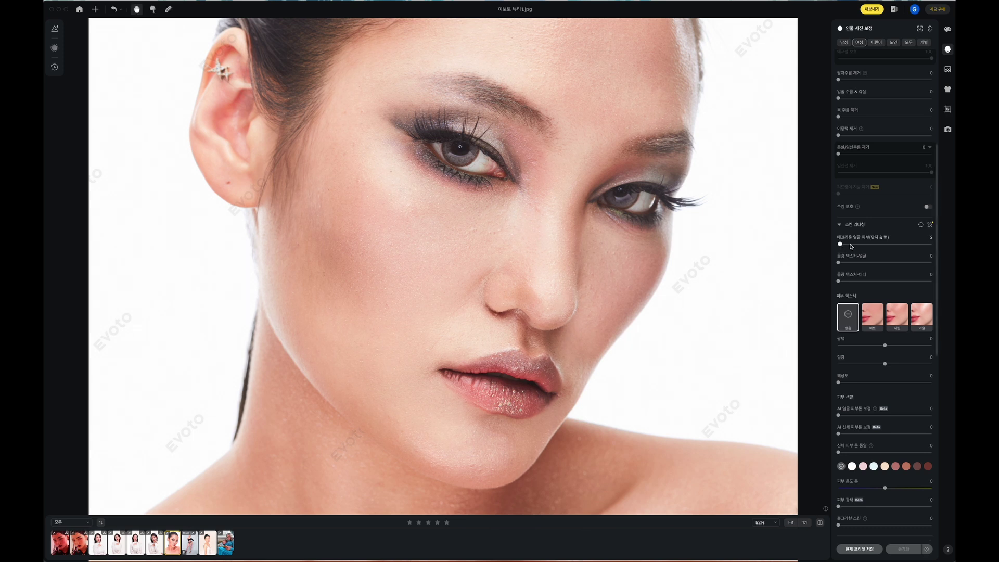
left_click(926, 245)
left_click(883, 243)
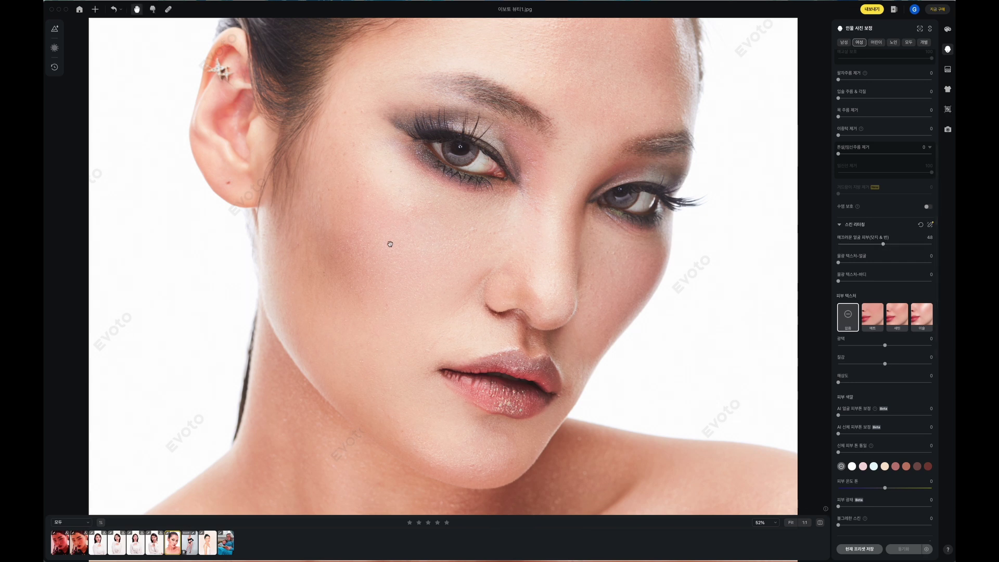
- Compare weak and strong smooth face skin (닷지 & 번) on the cheek close up, and set it to 94
left_click(922, 244)
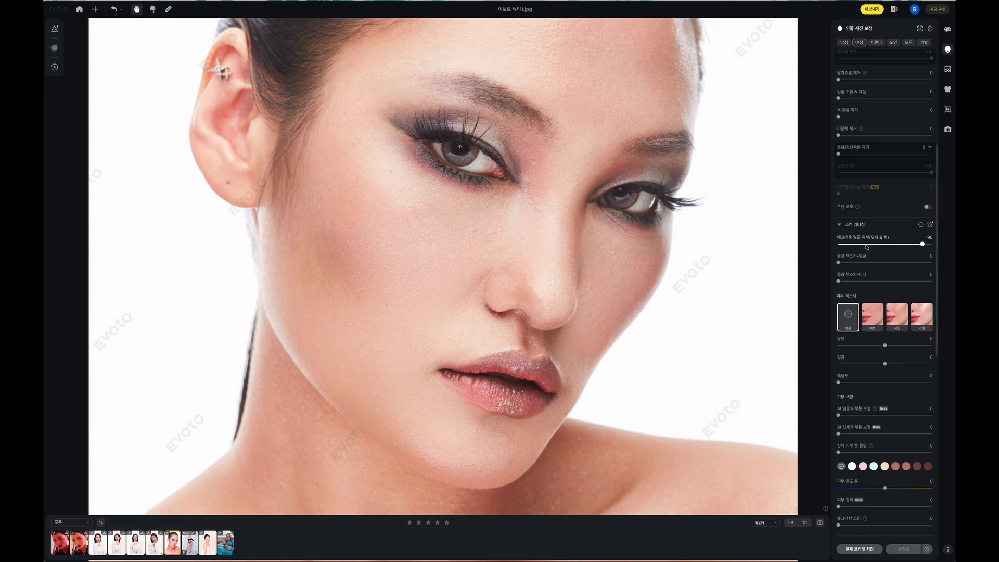
left_click(848, 244)
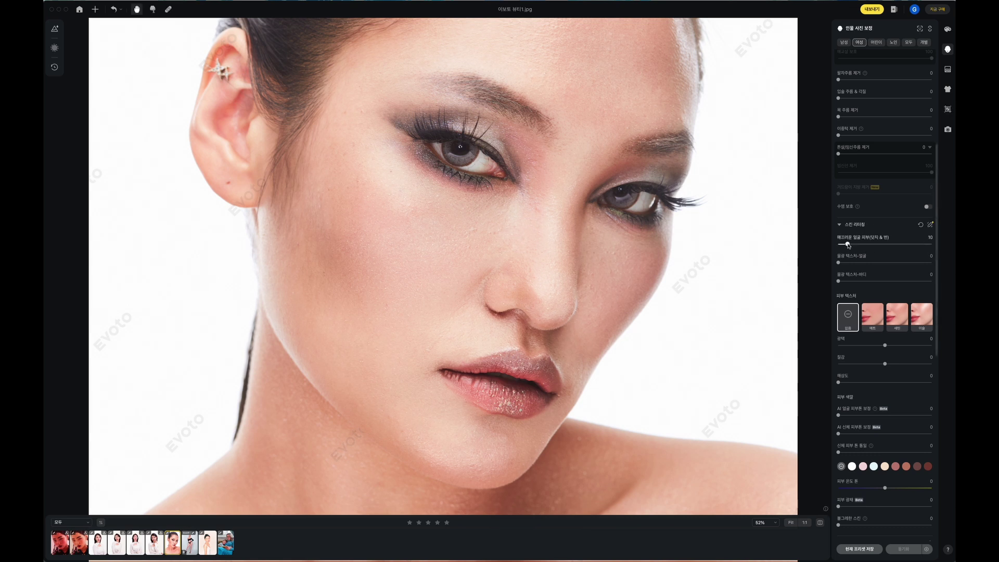
left_click(903, 244)
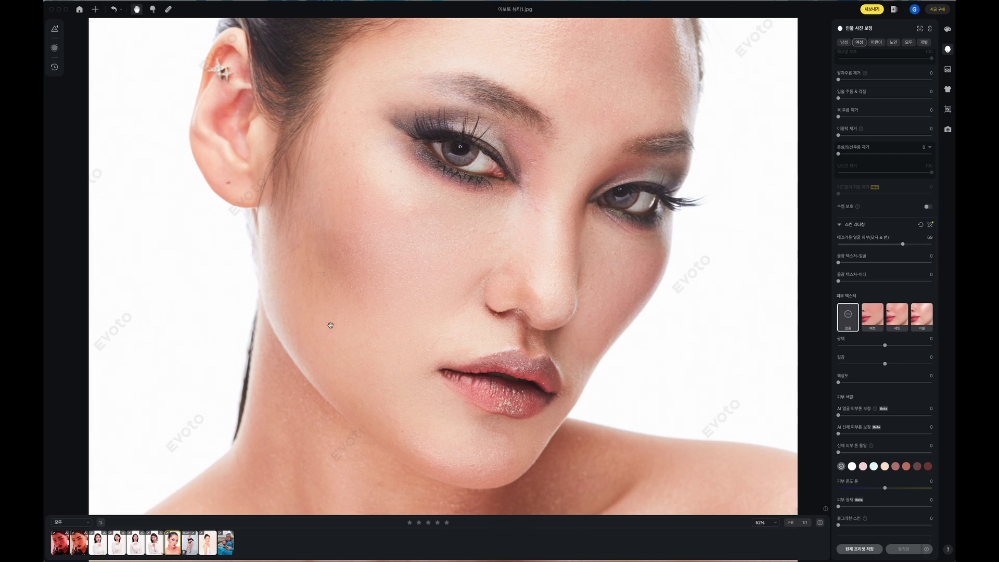
scroll(319, 250, "up", 3)
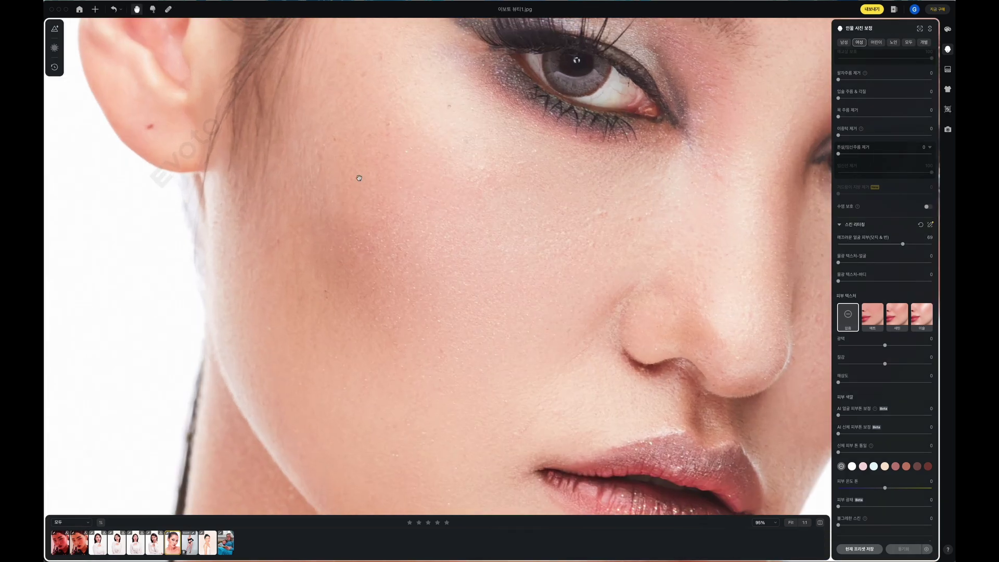
left_click(844, 244)
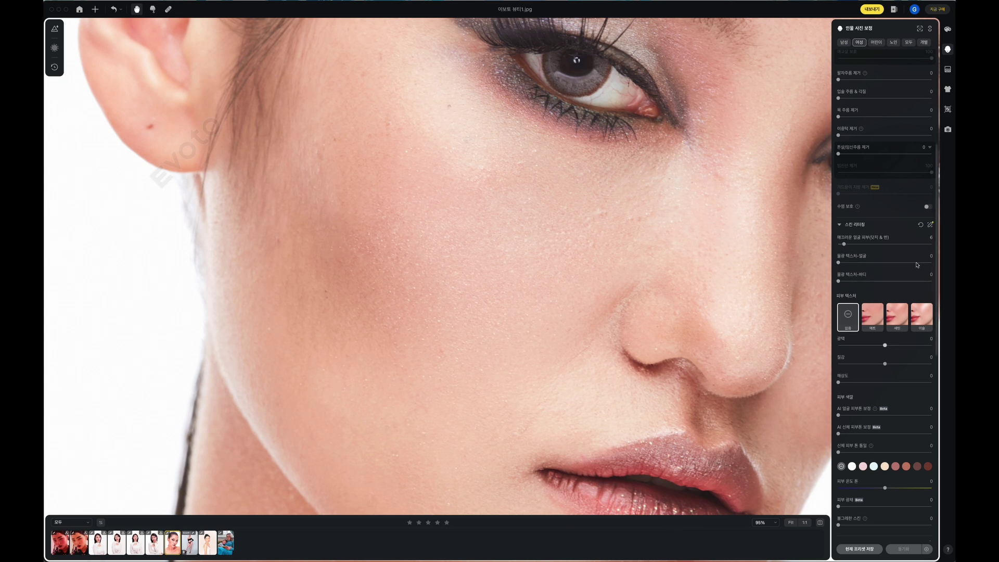
left_click(926, 245)
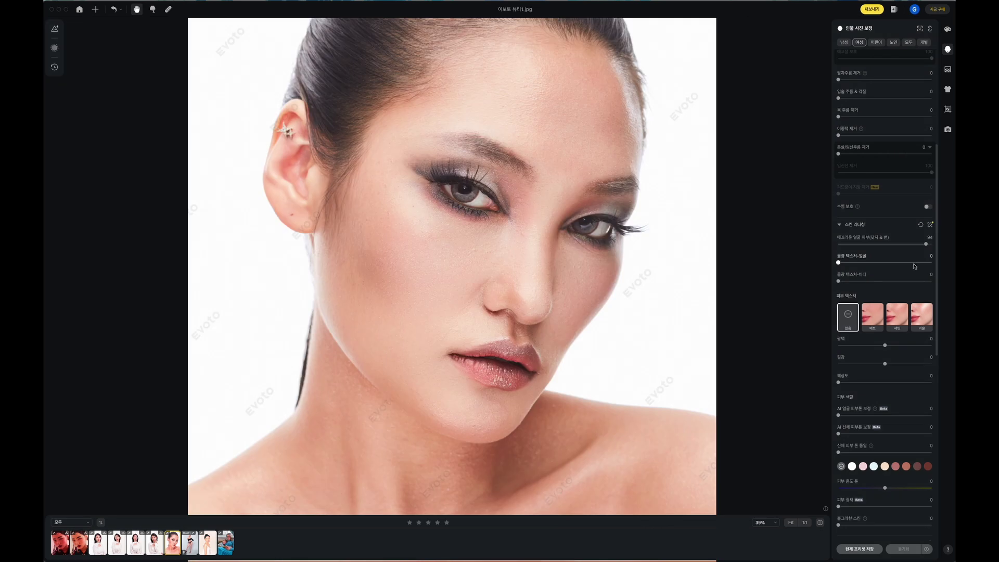
- Compare the face texture setting (텍스처-얼굴) at 68 and 8 on the cheeks and nose, close up and zoomed out
left_click(914, 264)
left_click(845, 263)
scroll(486, 263, "up", 4)
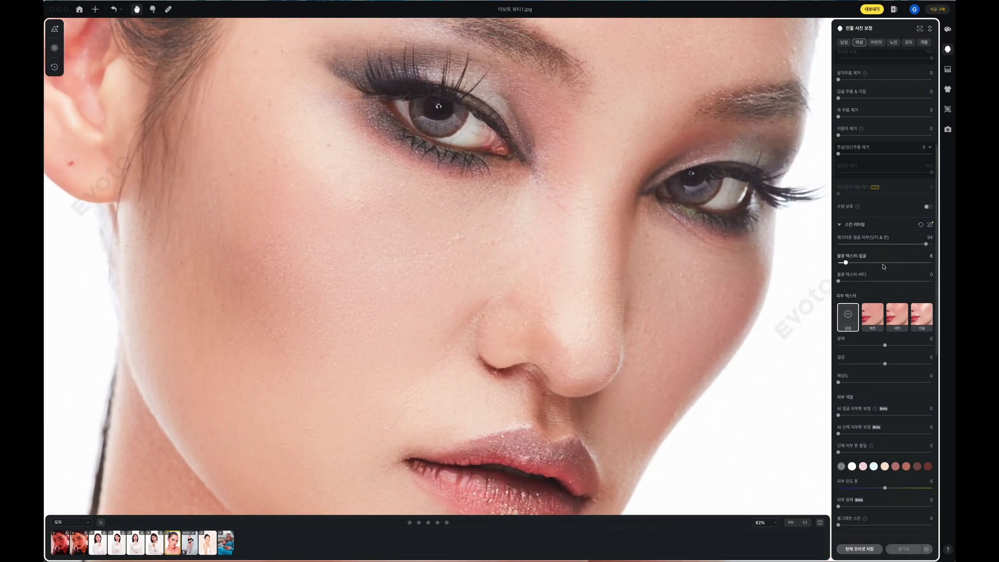
left_click(902, 263)
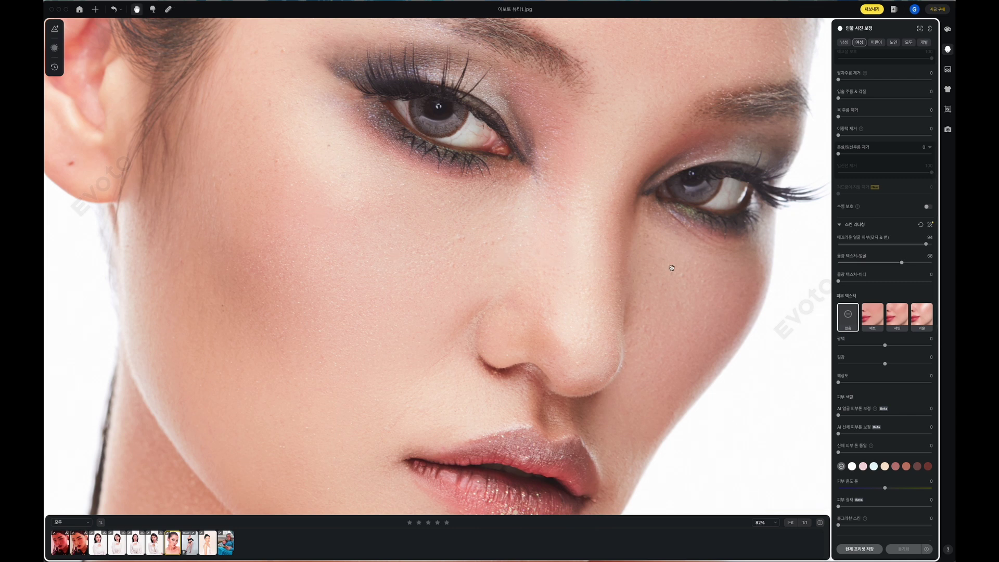
left_click(843, 263)
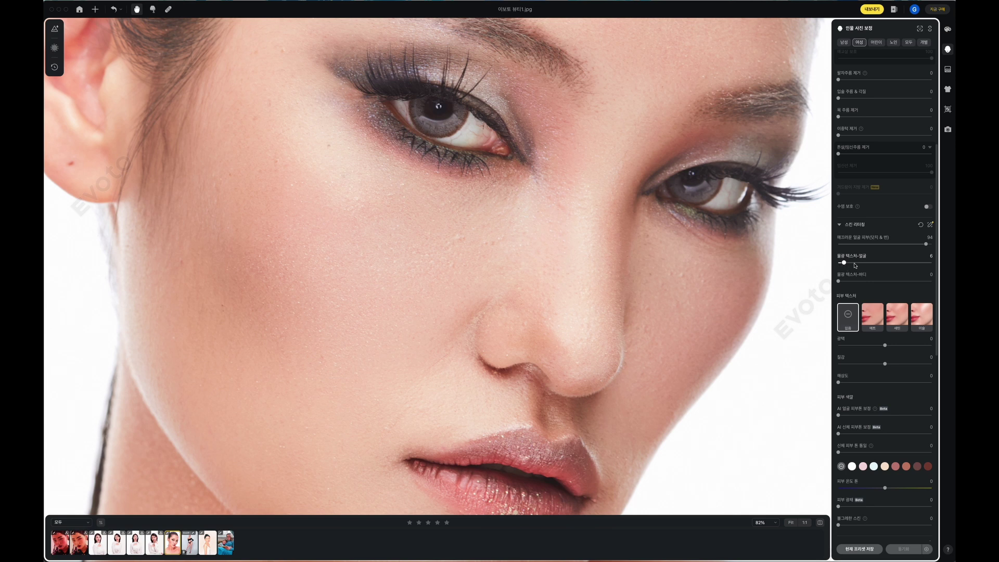
left_click(853, 263)
left_click(846, 263)
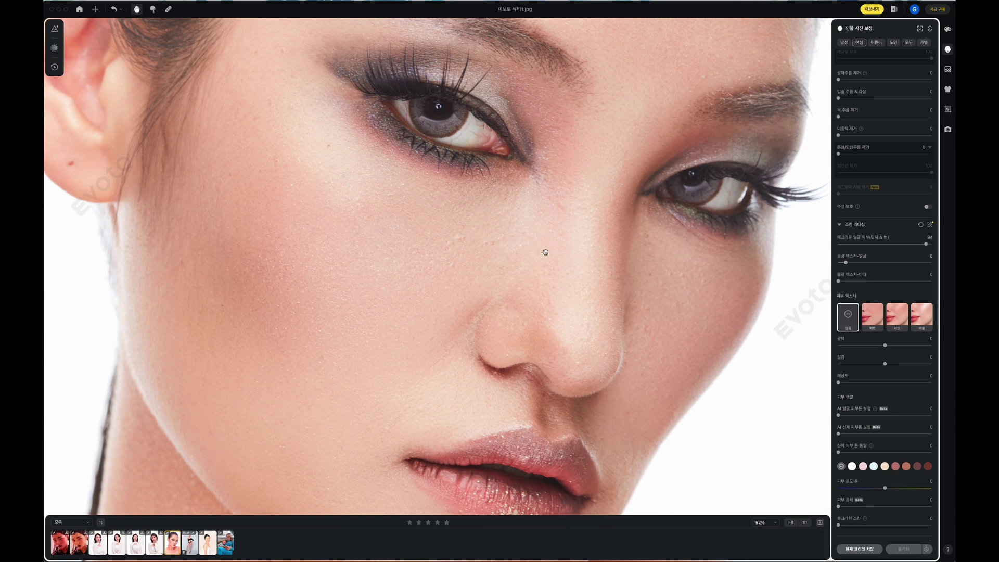
scroll(545, 252, "down", 5)
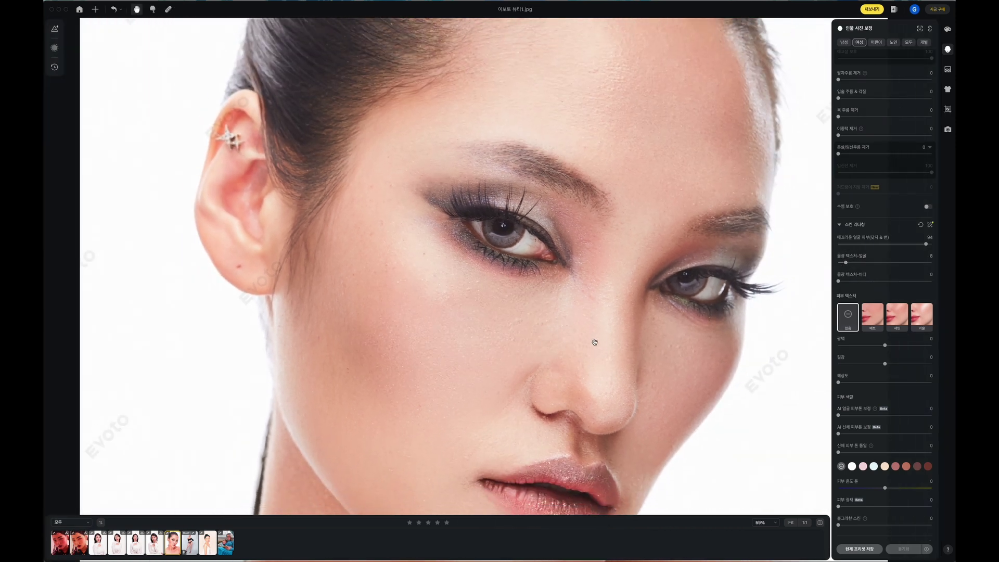
scroll(594, 342, "down", 3)
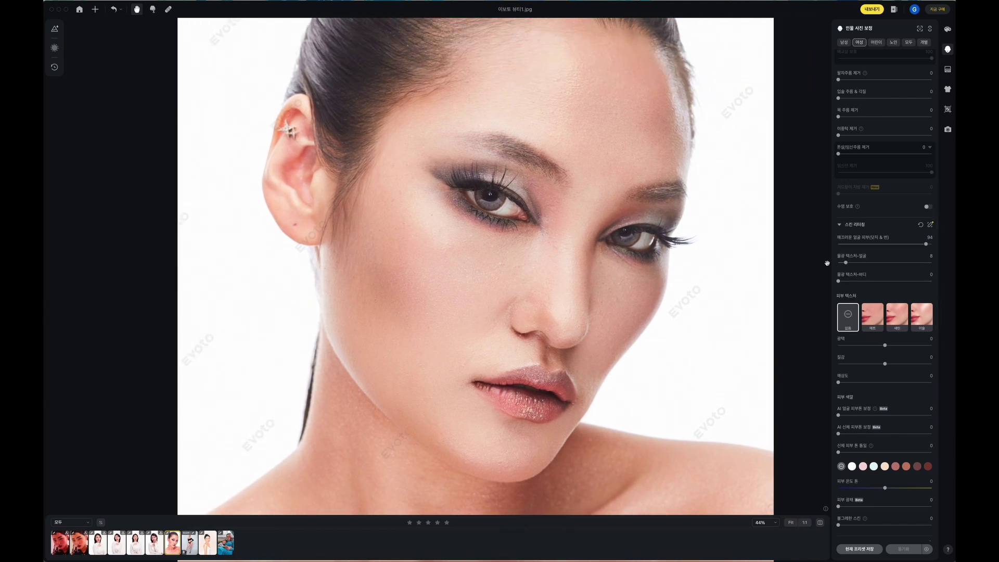
- Test the face texture setting (텍스처-얼굴) at 53 on the cheek, set it to 10, and check the whole face
left_click_drag(845, 262, 887, 263)
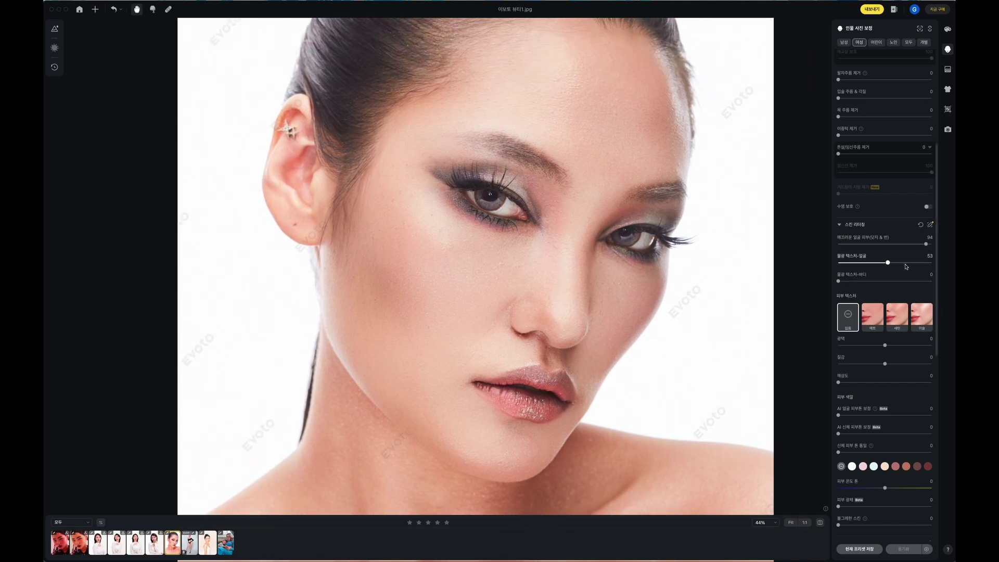
scroll(530, 274, "up", 6)
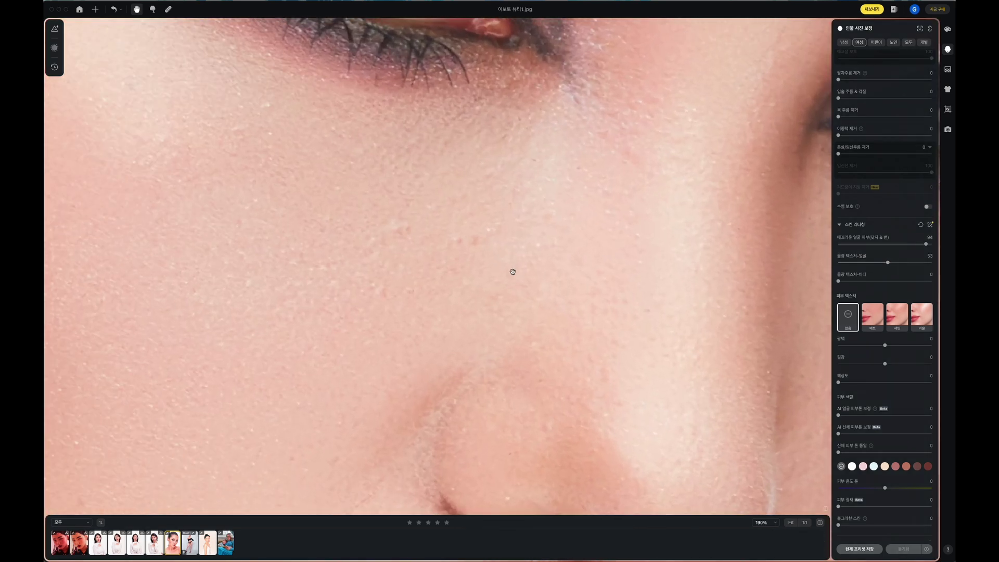
scroll(372, 240, "down", 8)
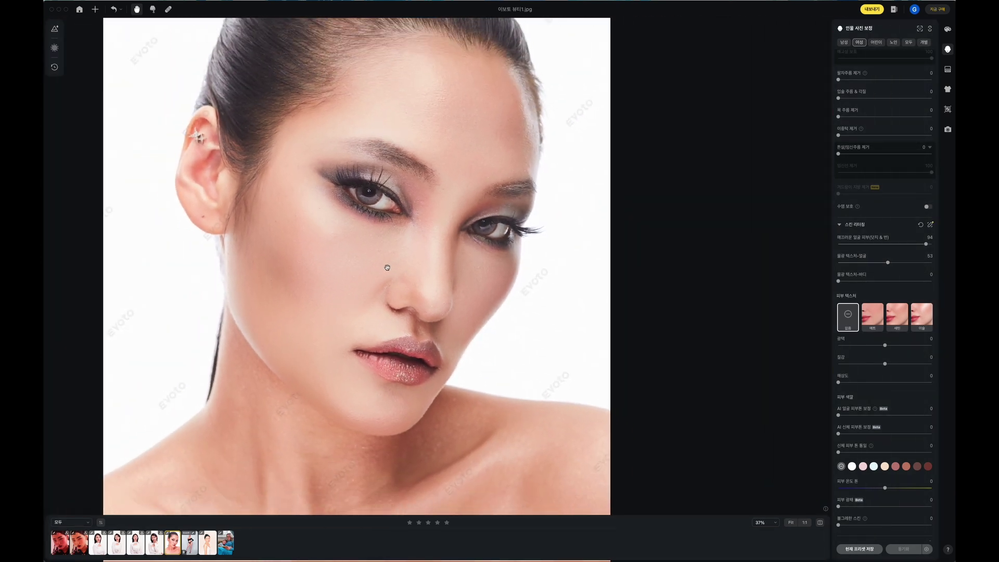
scroll(488, 266, "down", 2)
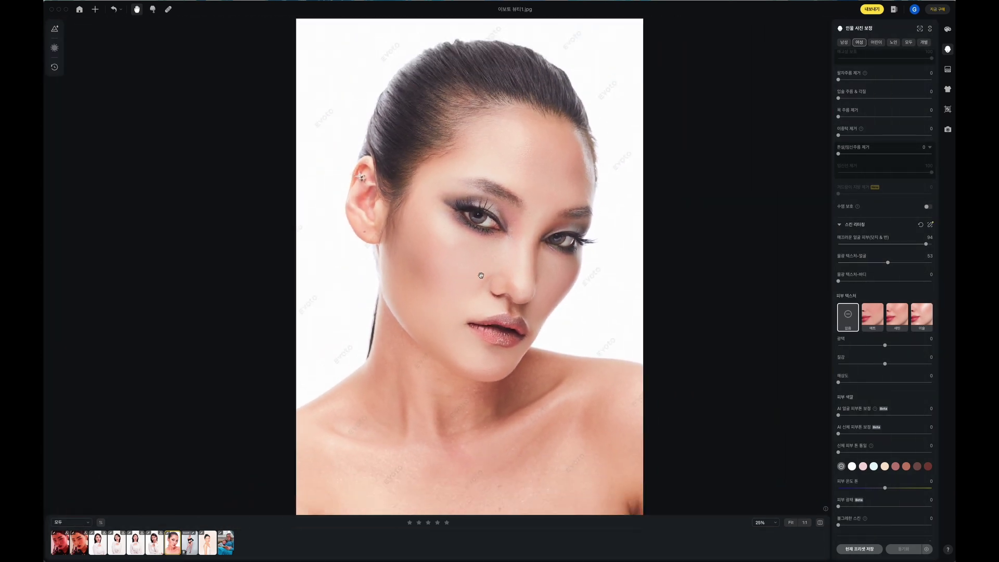
scroll(481, 275, "up", 3)
left_click(847, 263)
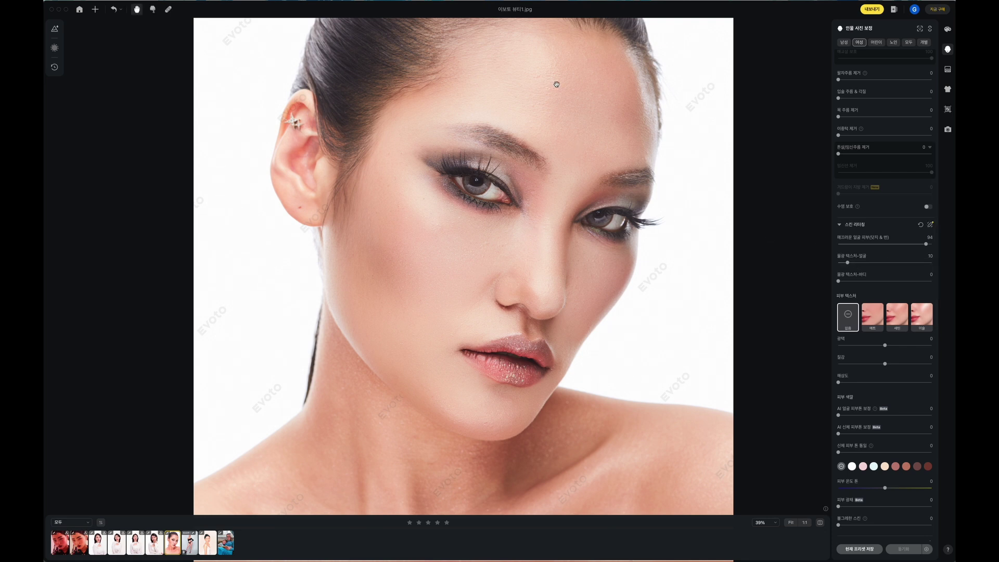
left_click_drag(553, 81, 553, 150)
scroll(565, 209, "down", 3)
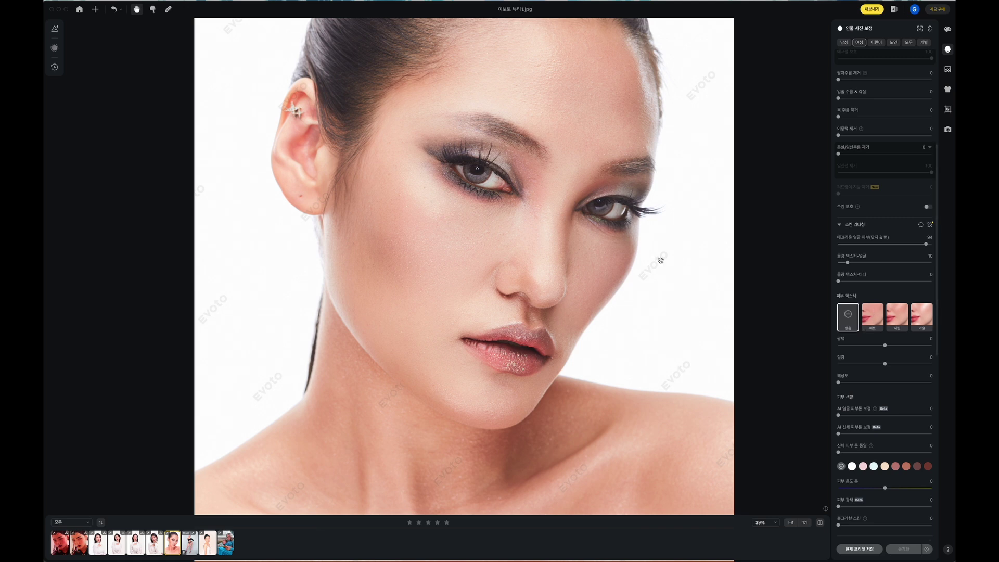
- Try the matte (매트) skin texture preset on the portrait and inspect its effect on the face at different magnifications
scroll(515, 236, "up", 3)
left_click(875, 322)
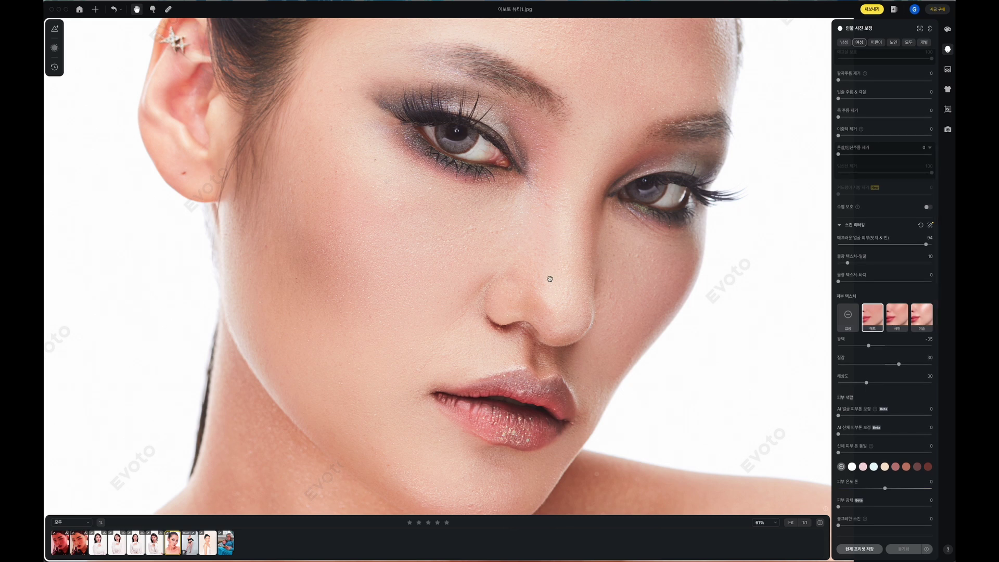
scroll(517, 277, "up", 3)
scroll(517, 277, "down", 3)
scroll(516, 277, "down", 2)
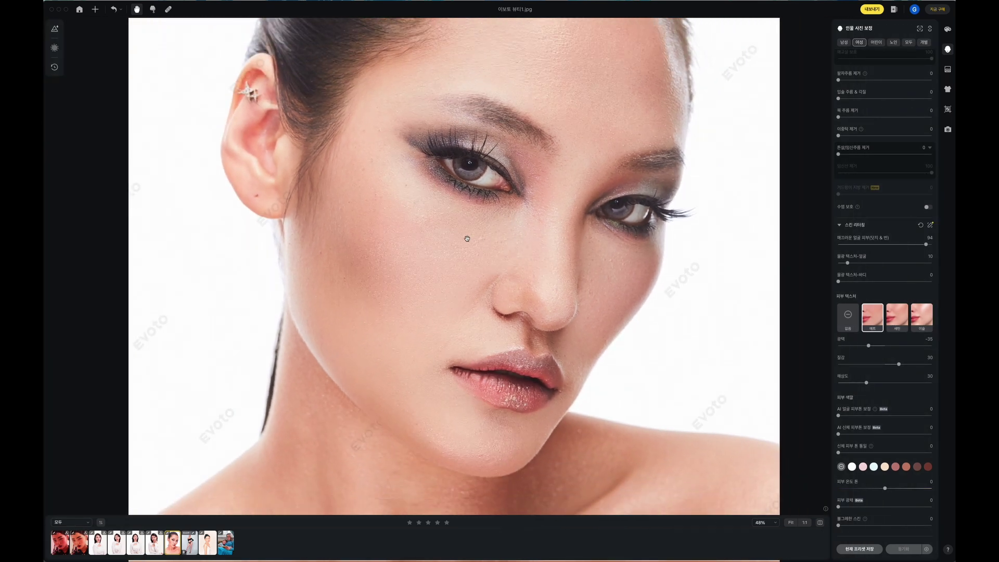
scroll(473, 239, "up", 2)
scroll(475, 238, "down", 2)
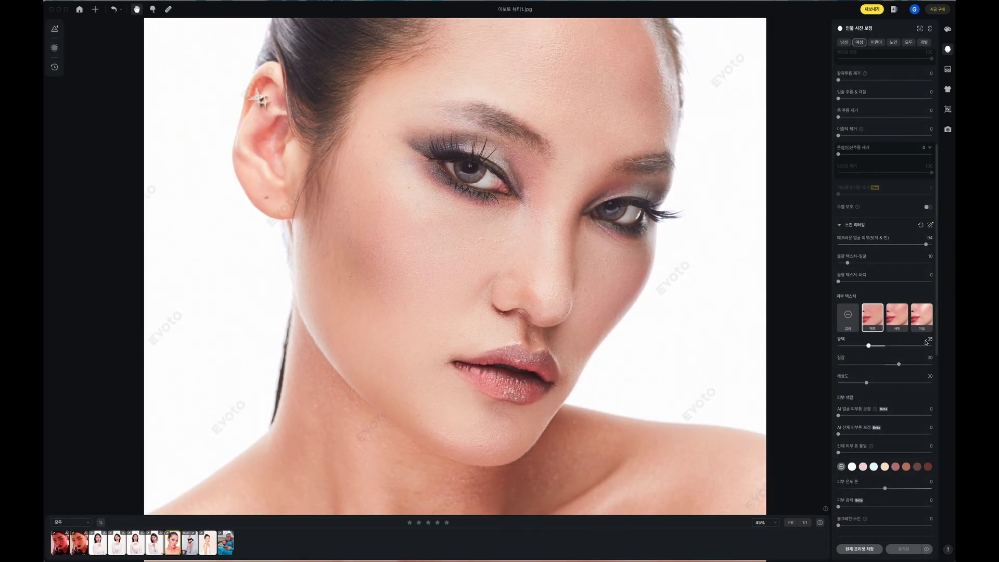
- Try the satin (새틴) skin texture preset, replace it with the glossiest preset, and inspect the forehead highlights up close
left_click(896, 319)
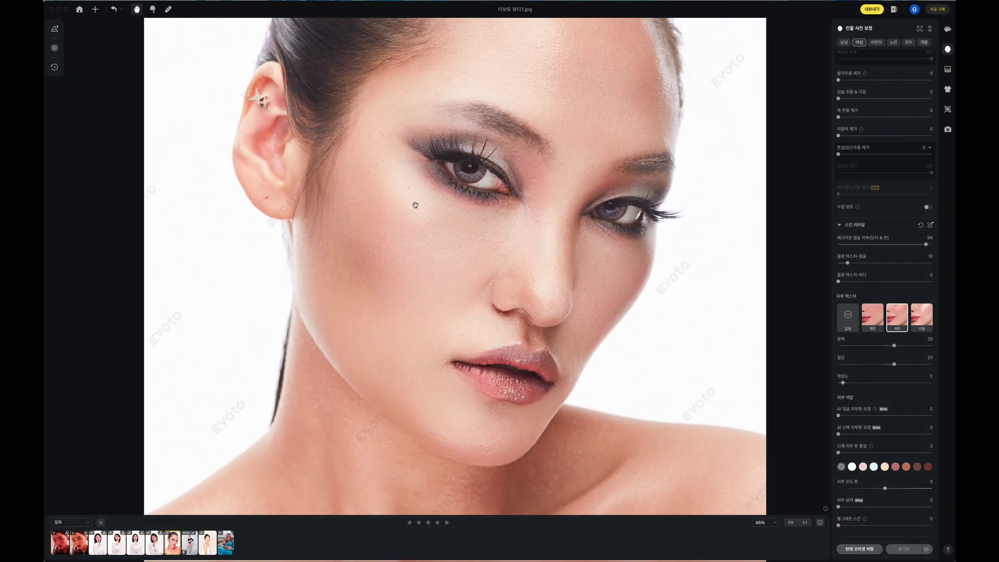
left_click_drag(519, 219, 483, 276)
scroll(484, 275, "down", 2)
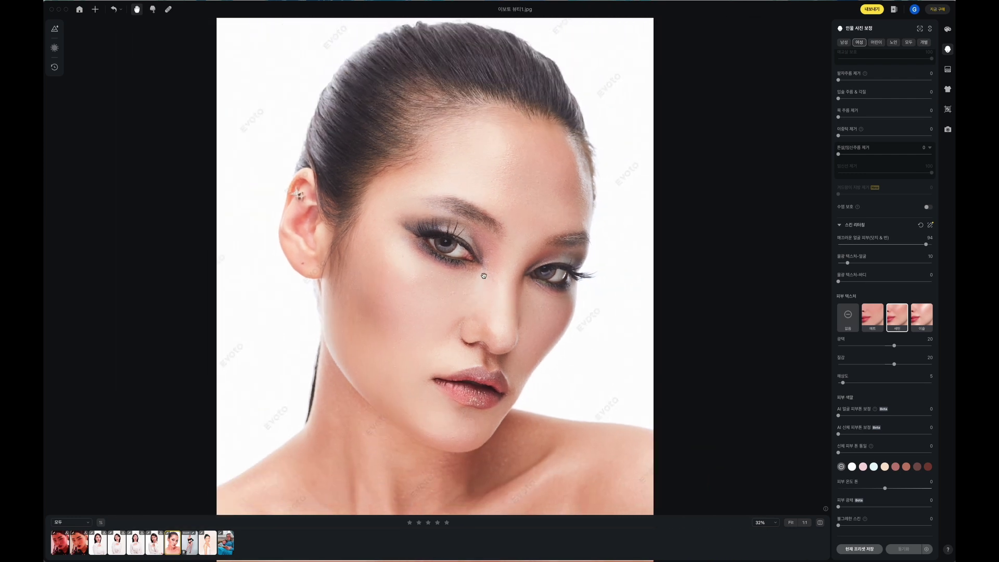
left_click(921, 319)
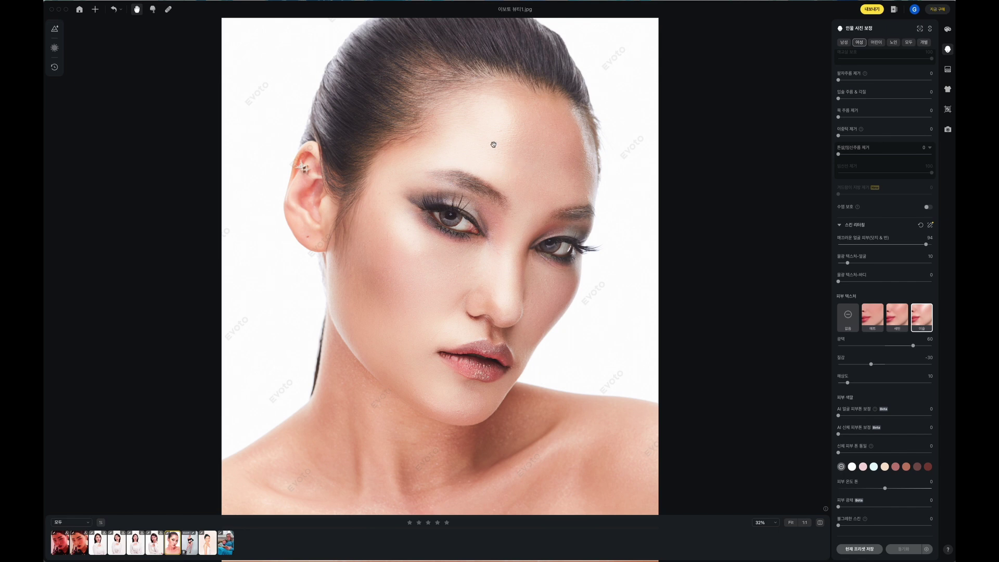
scroll(529, 151, "up", 6)
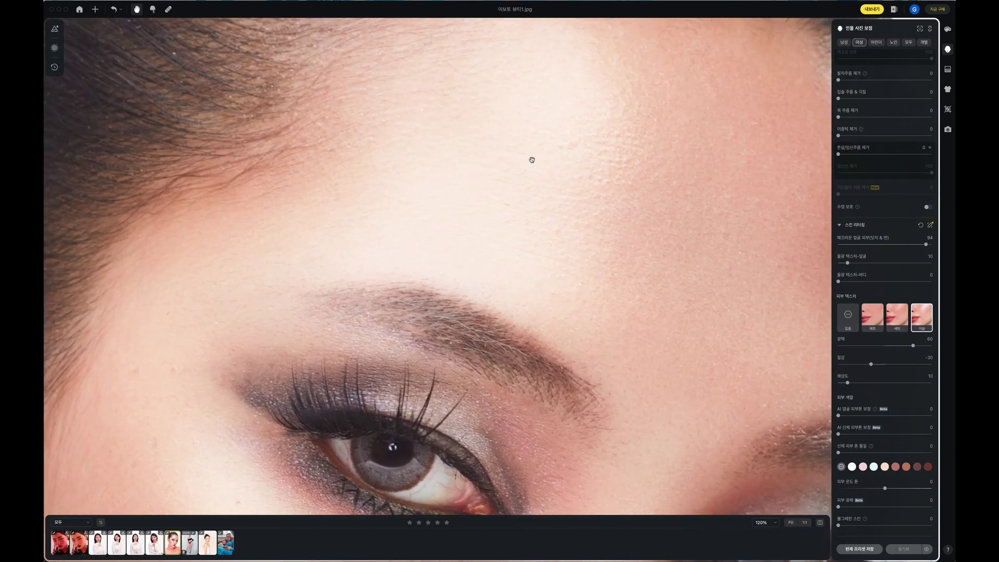
- Compare the satin (새틴), matte (매트) and glossiest skin texture presets on the forehead close up
left_click(897, 316)
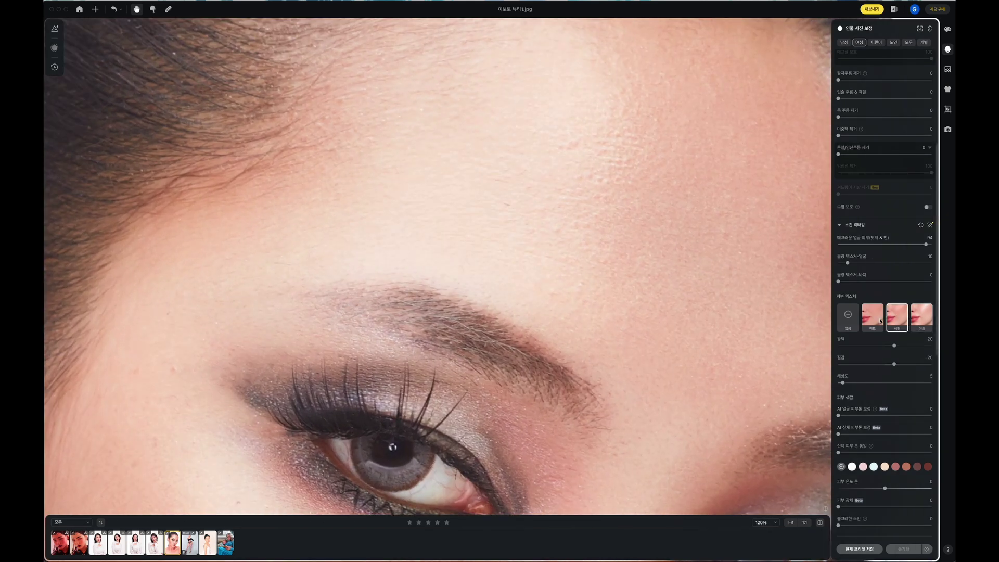
left_click(871, 316)
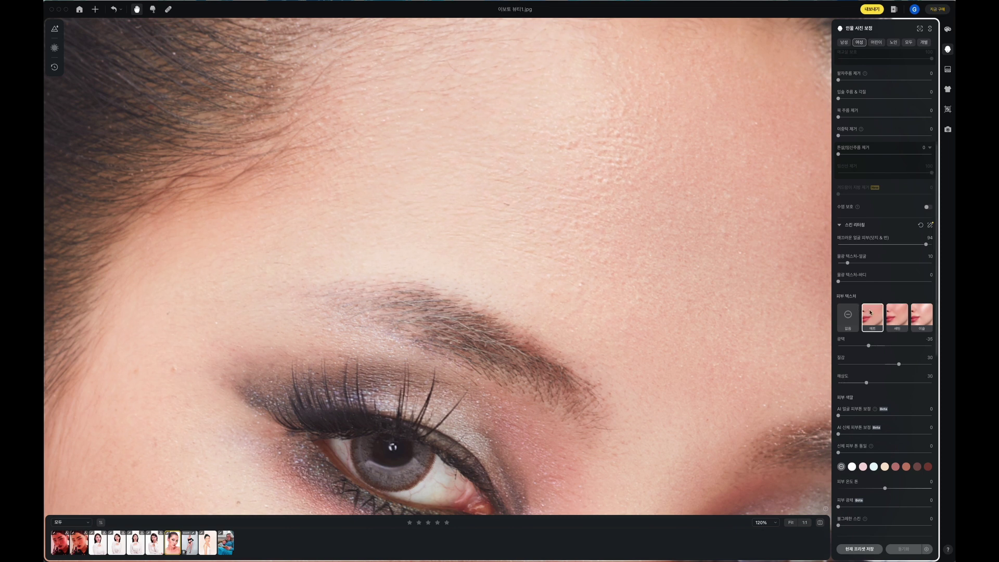
left_click(899, 319)
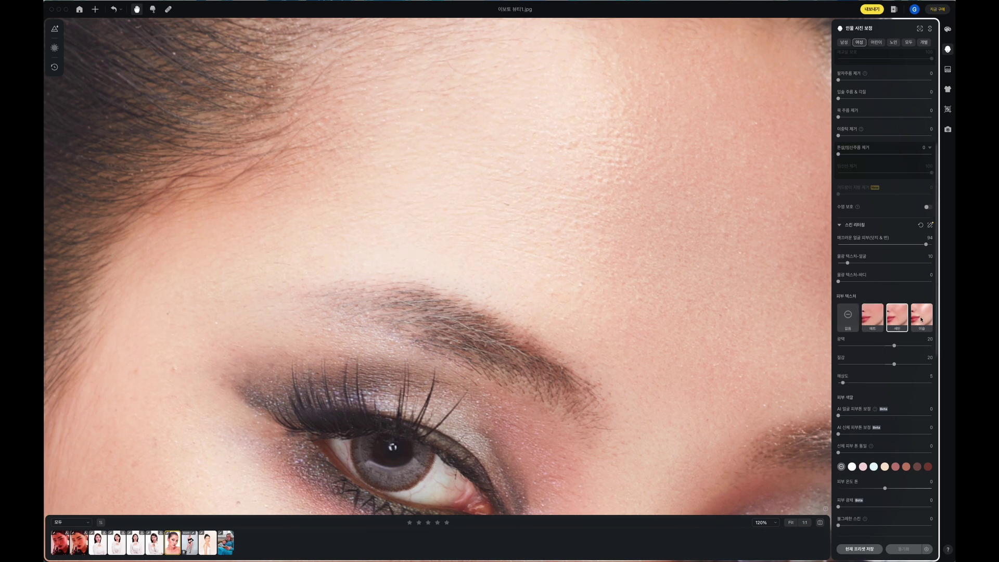
left_click(921, 319)
- Compare the satin, matte and glossiest skin texture presets on the whole face and apply satin (새틴)
scroll(562, 272, "down", 10)
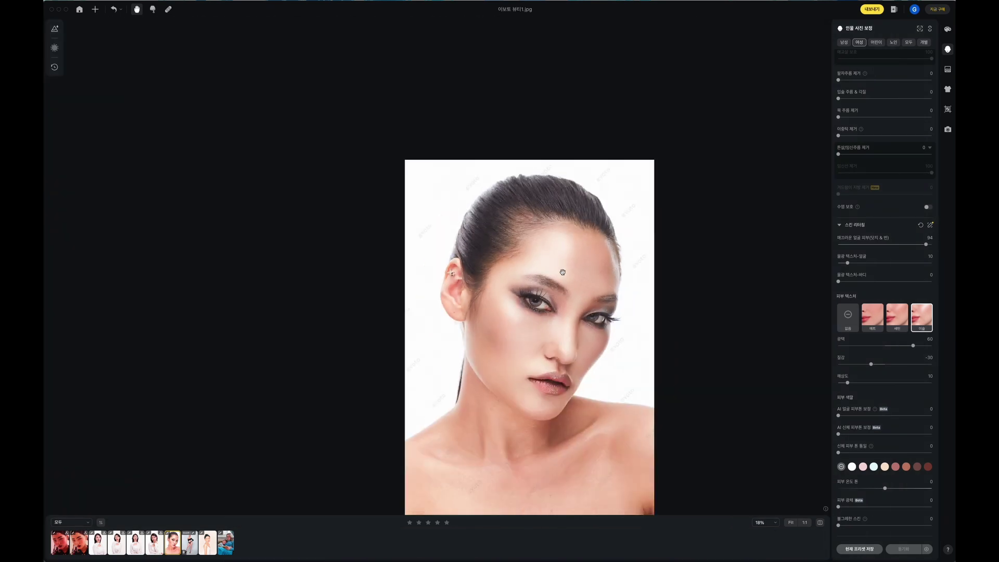
left_click_drag(568, 283, 531, 217)
scroll(530, 217, "up", 3)
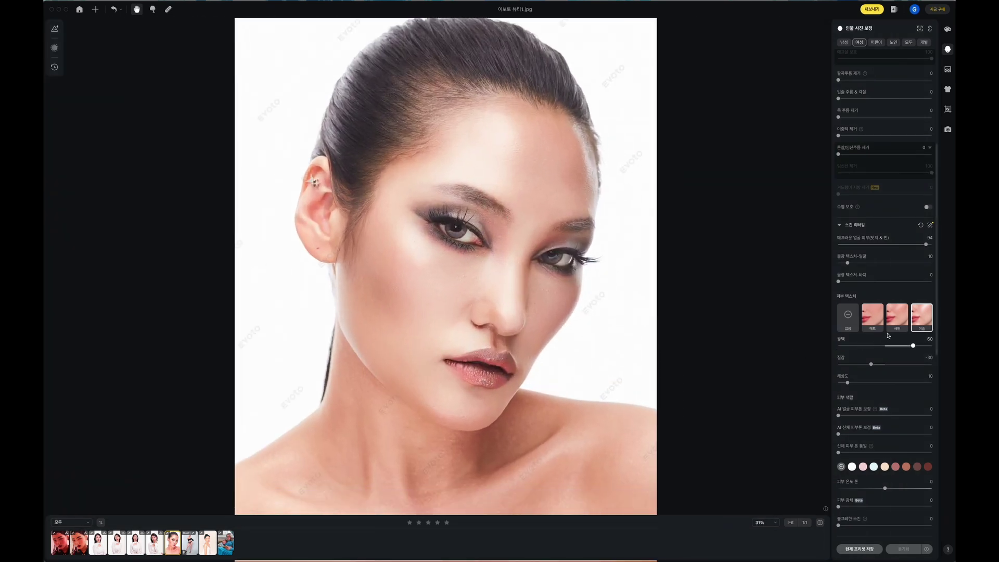
left_click(897, 316)
left_click(865, 319)
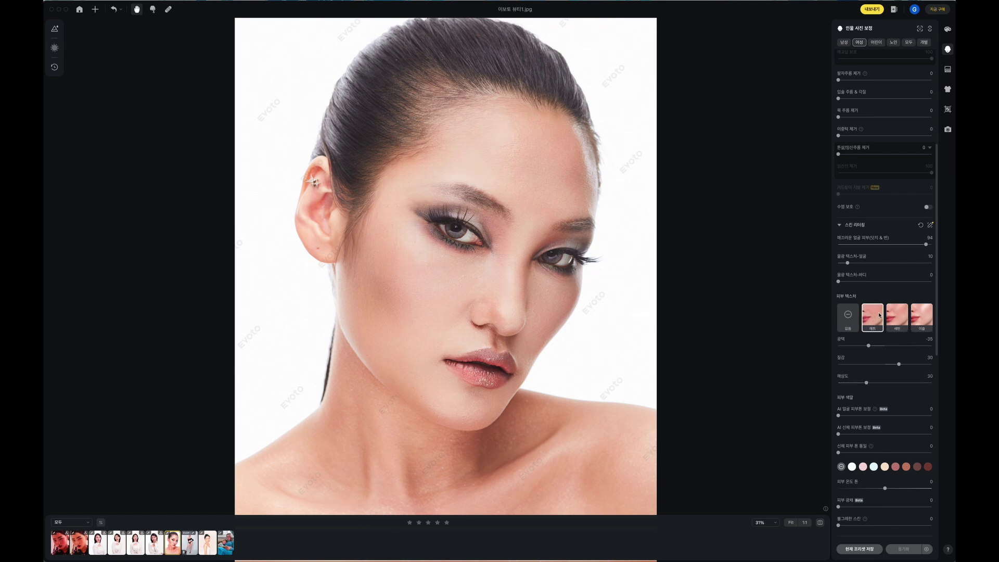
left_click(922, 322)
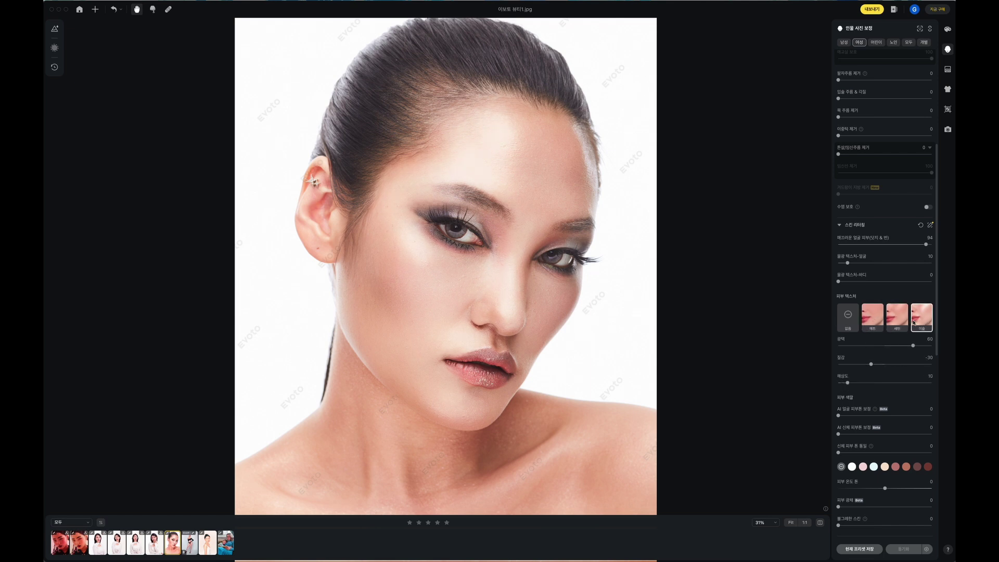
left_click(897, 318)
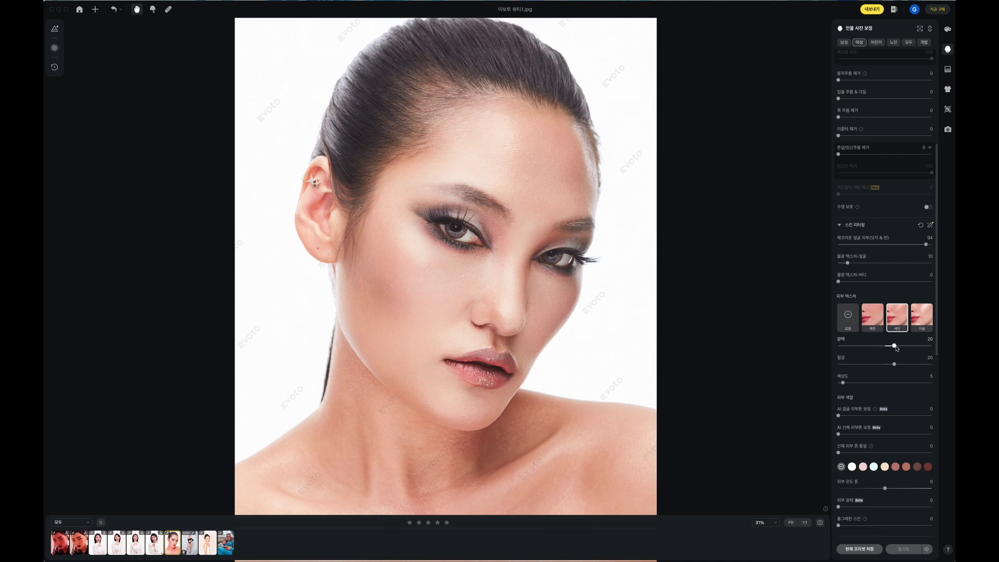
- Test the skin gloss (광택) at 80 on the face and set it to 21
scroll(514, 289, "up", 2)
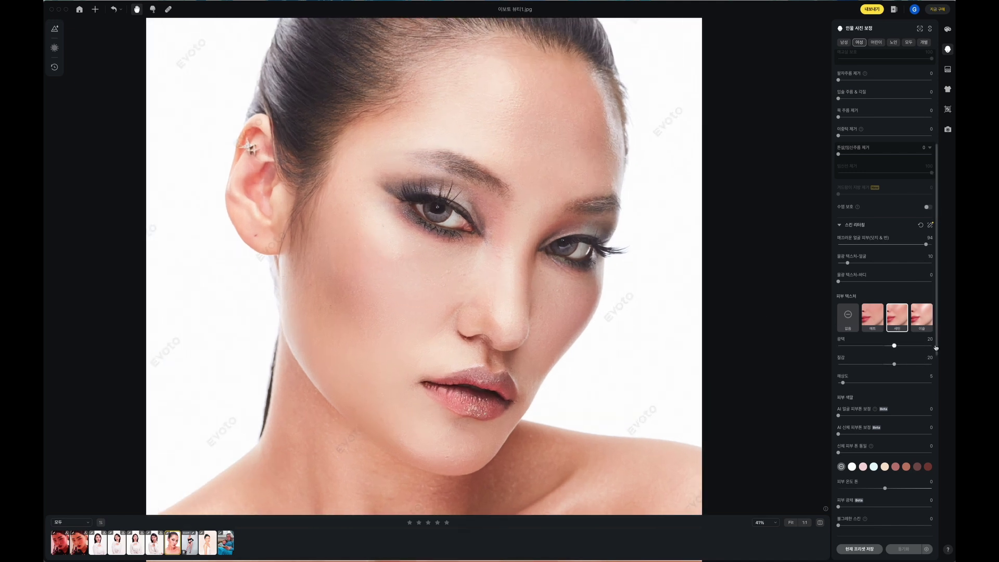
left_click_drag(894, 347, 922, 345)
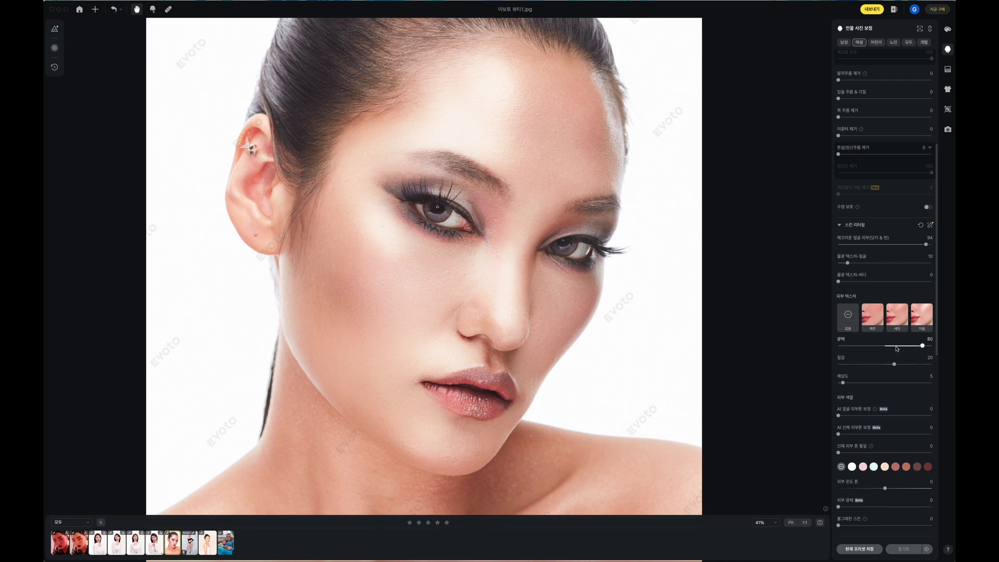
mouse_move(896, 347)
left_mouse_down()
mouse_move(914, 347)
mouse_move(856, 345)
mouse_move(910, 348)
mouse_move(894, 350)
left_mouse_up()
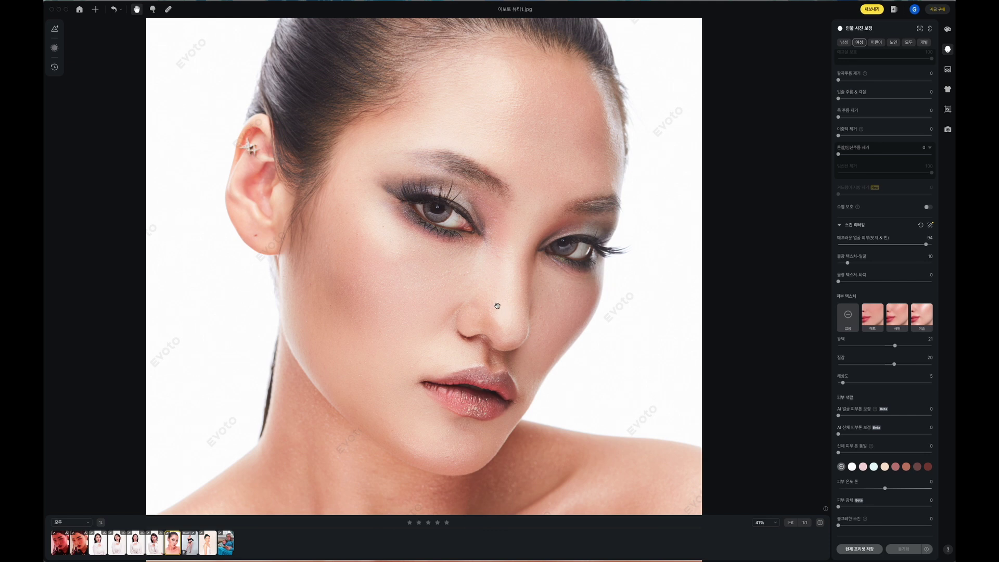
- Test the skin texture value (질감) at -36 and 40 on the face and set it to 7
left_click_drag(893, 364, 914, 364)
left_click(868, 364)
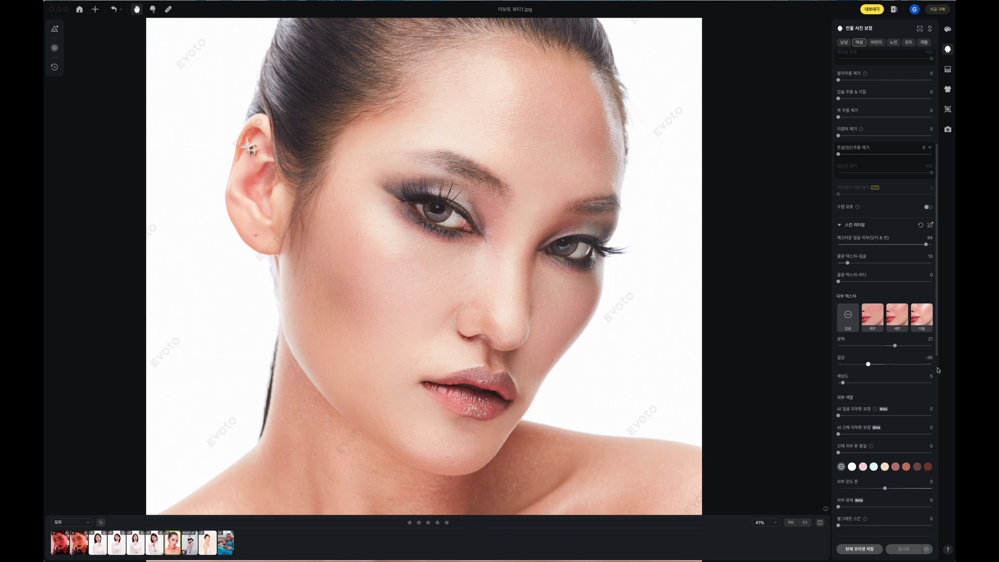
left_click(919, 365)
left_click(866, 364)
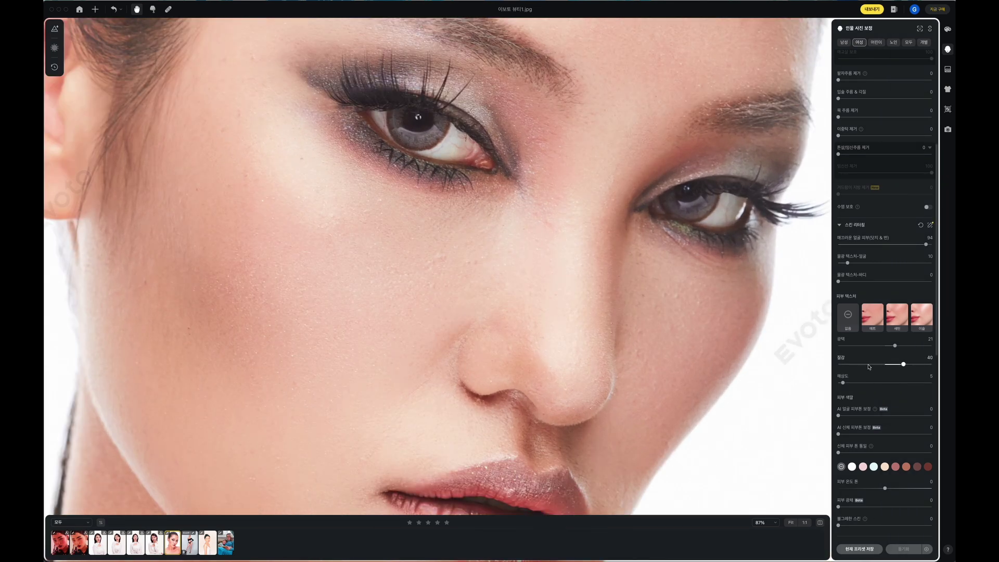
left_click(867, 365)
left_click(915, 365)
left_click(888, 364)
- Test the skin resolution (해상도) at 63, set it to 15, and set the texture value (질감) to 2
left_click(851, 383)
left_click(894, 385)
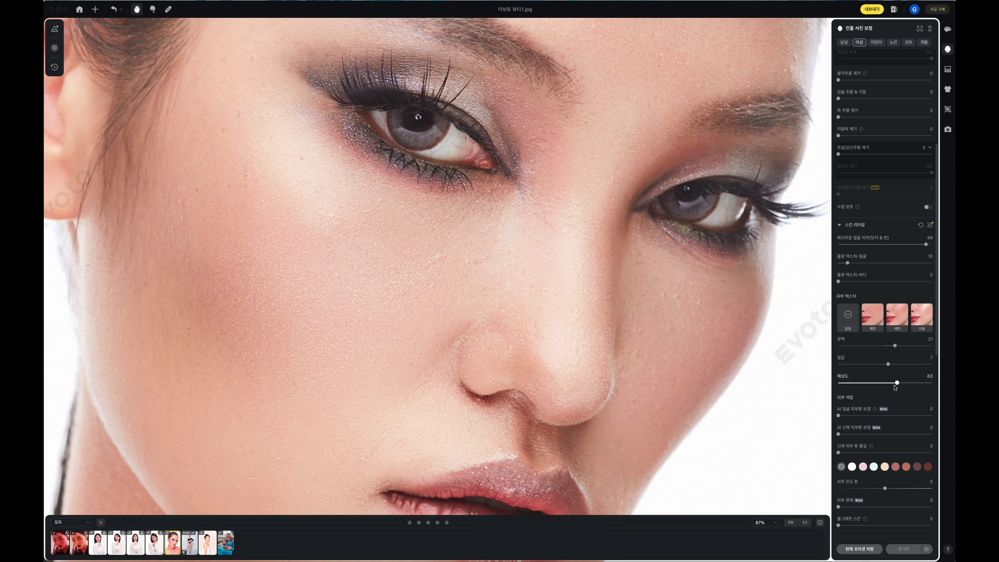
left_click(852, 384)
left_click(847, 364)
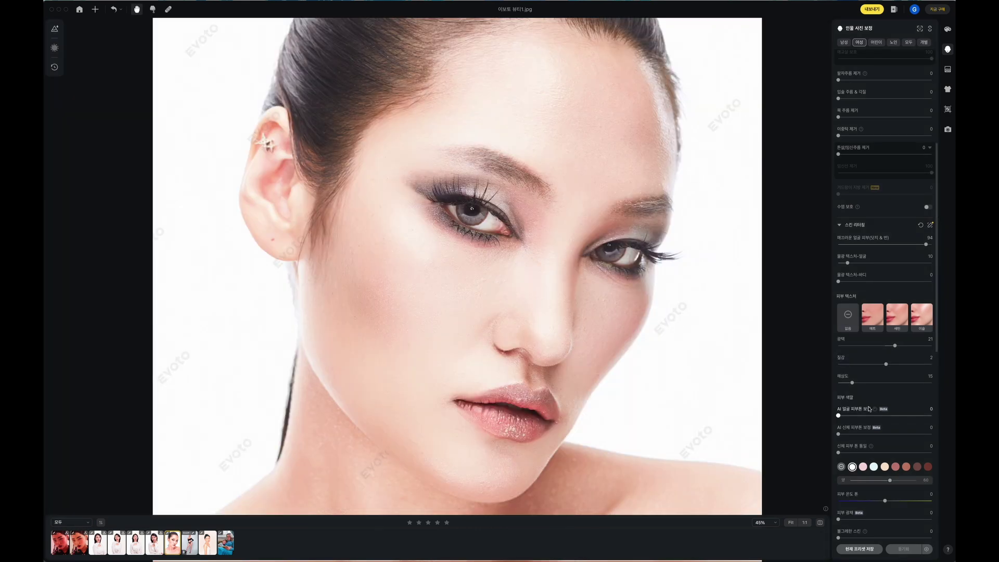
- Try the pink, pale blue, rose, terracotta and dark brown skin tone colours on the portrait, checking the face and shoulders
left_click(863, 467)
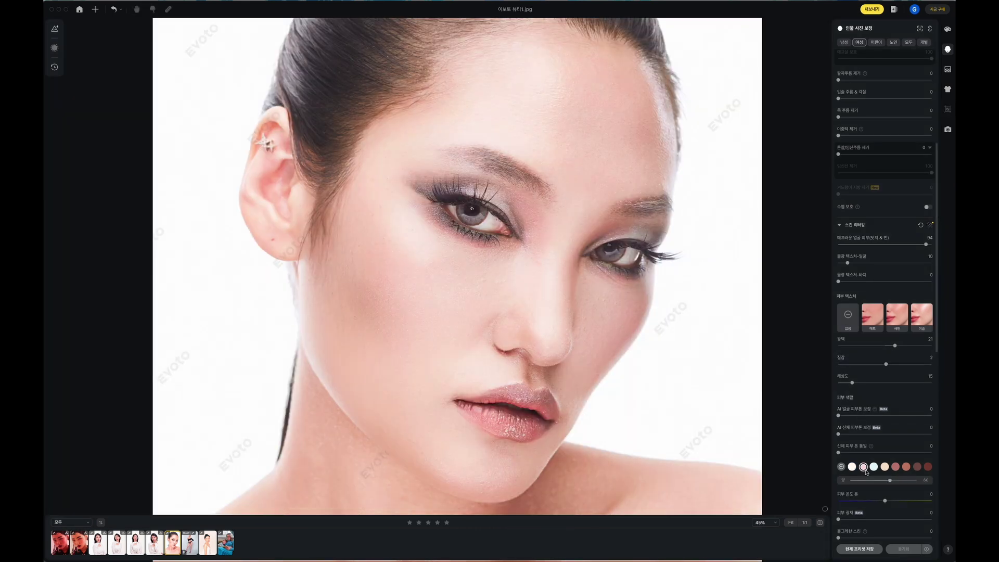
left_click(873, 467)
scroll(576, 345, "down", 3)
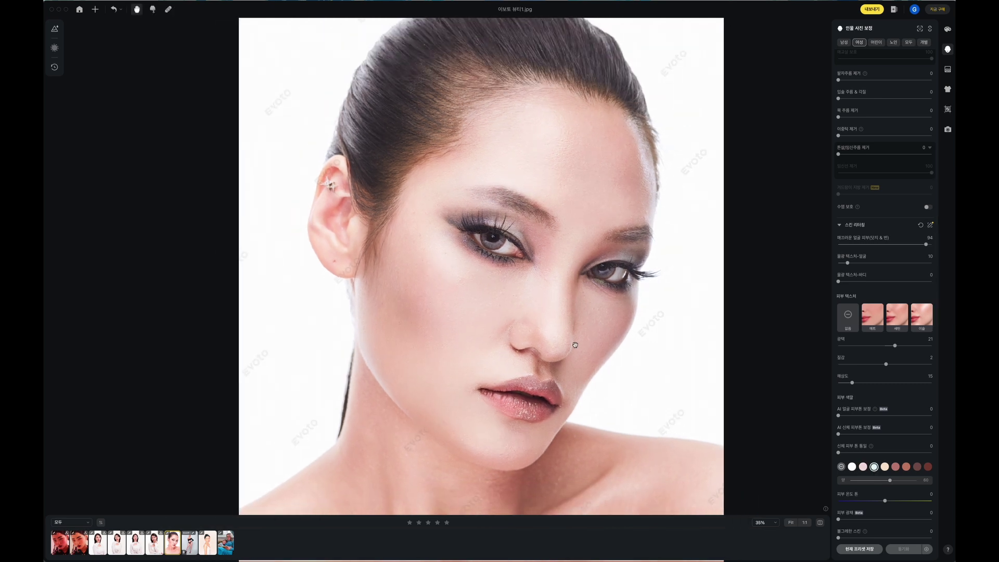
scroll(576, 346, "down", 2)
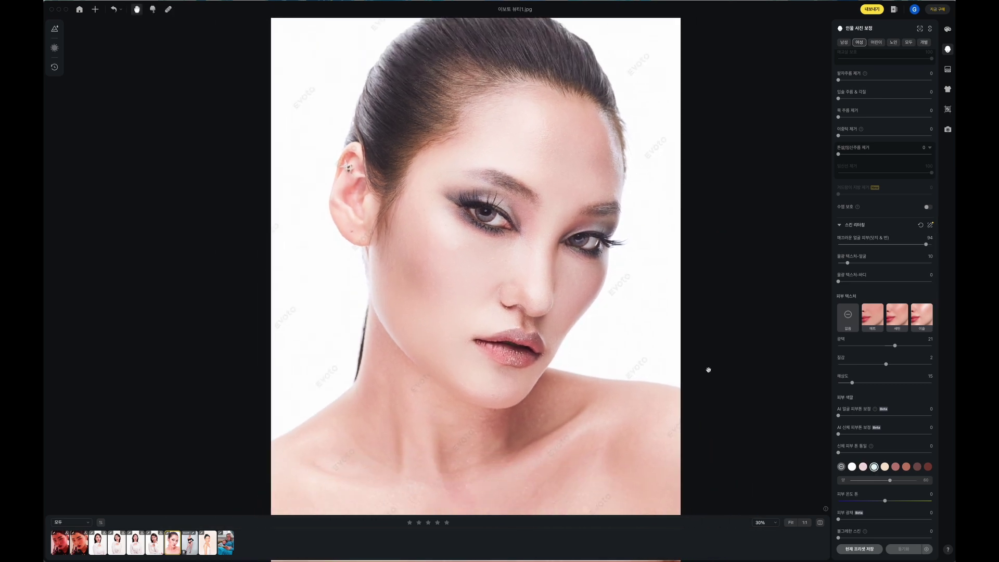
left_click(895, 466)
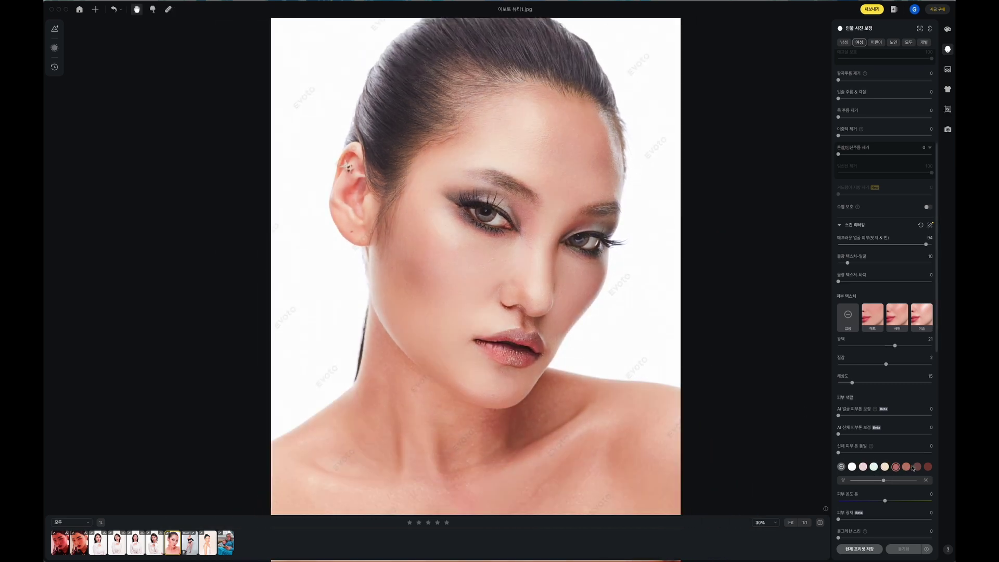
left_click(909, 466)
left_click(928, 467)
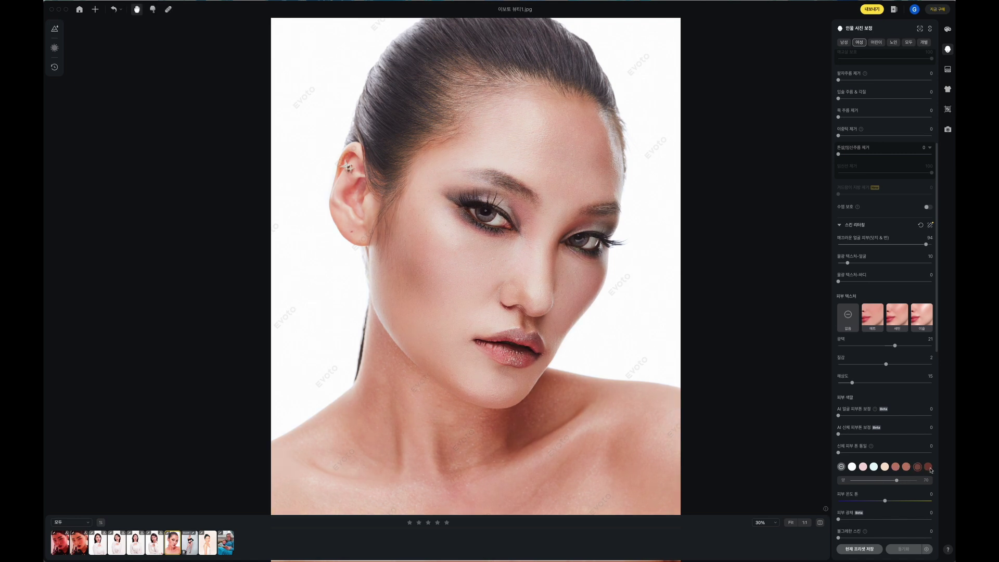
- Compare the white and pale blue skin tone colours, and test the white tone at a low and a medium strength
left_click(853, 467)
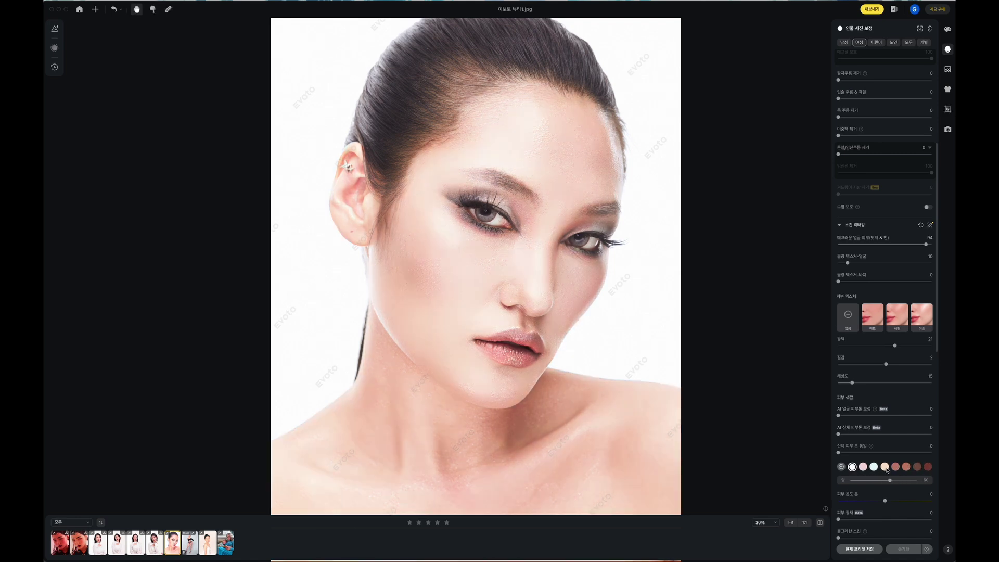
left_click(874, 466)
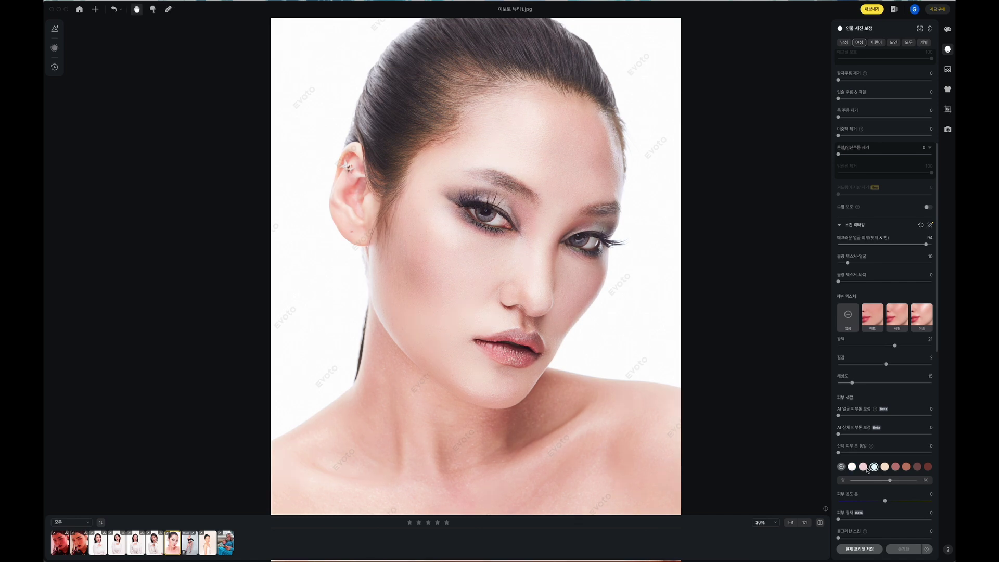
left_click(851, 466)
left_click_drag(889, 481, 857, 480)
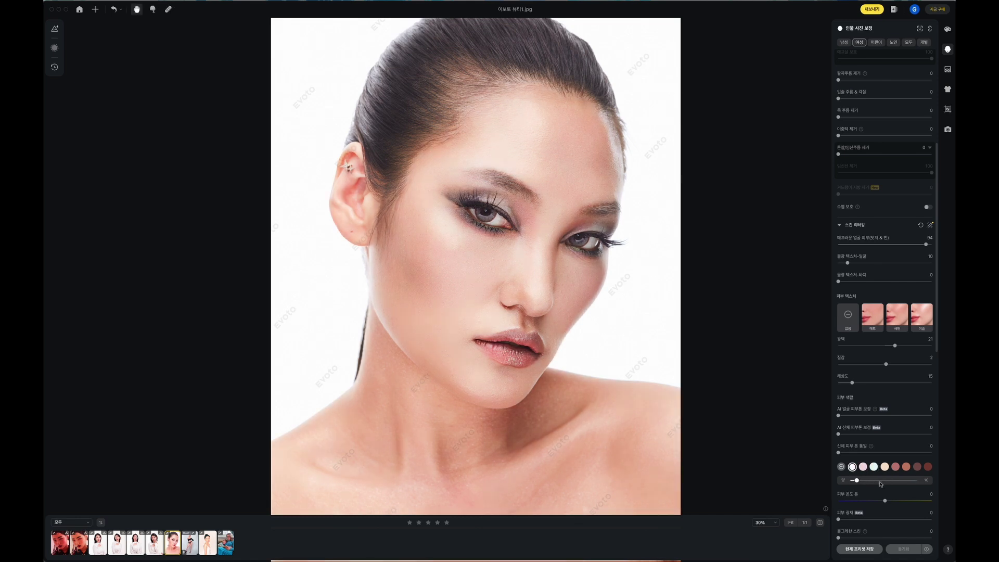
left_click(881, 480)
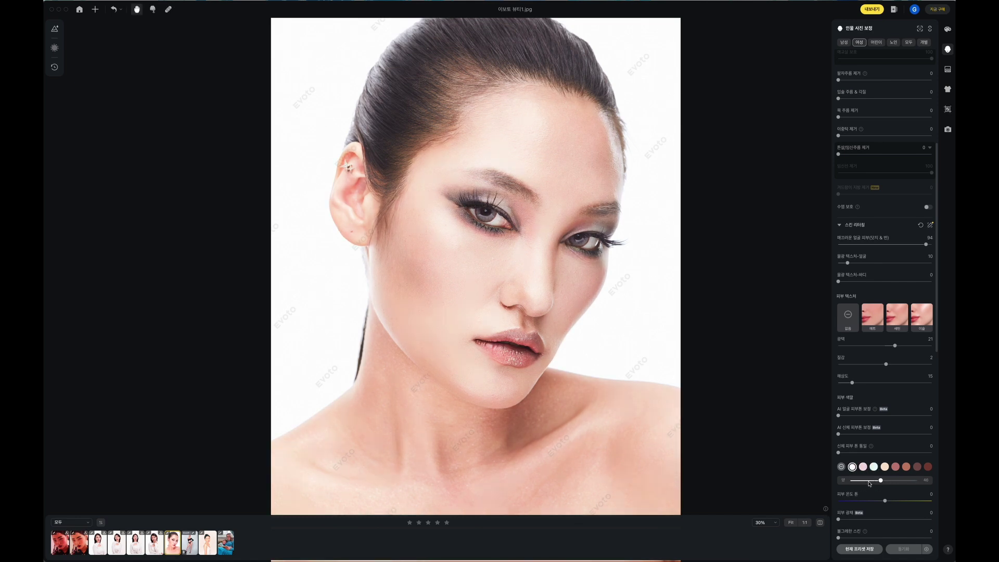
- Try the cream and terracotta skin tone colours and inspect the terracotta tone on the face at different magnifications
left_click(885, 467)
left_click(906, 466)
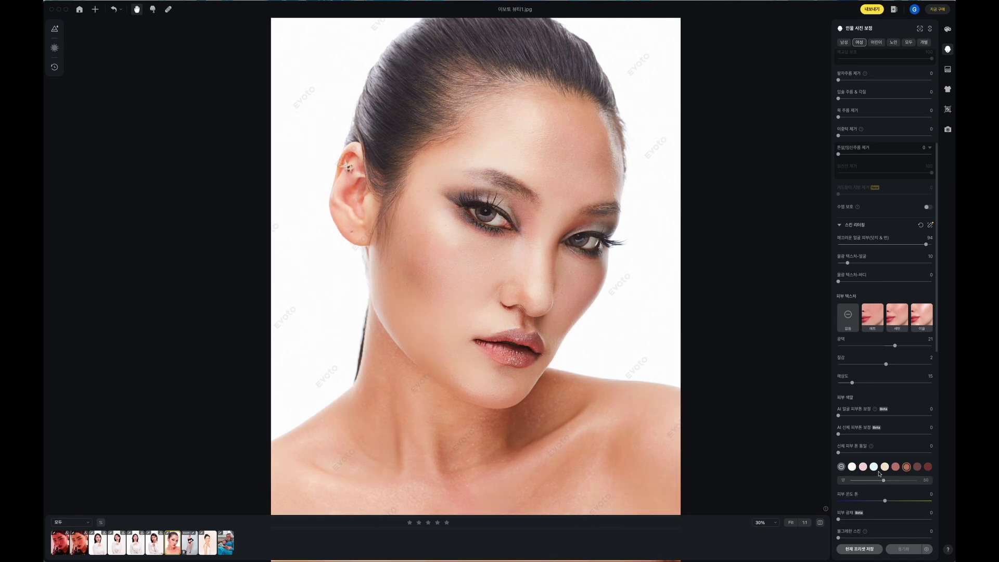
scroll(491, 253, "up", 3)
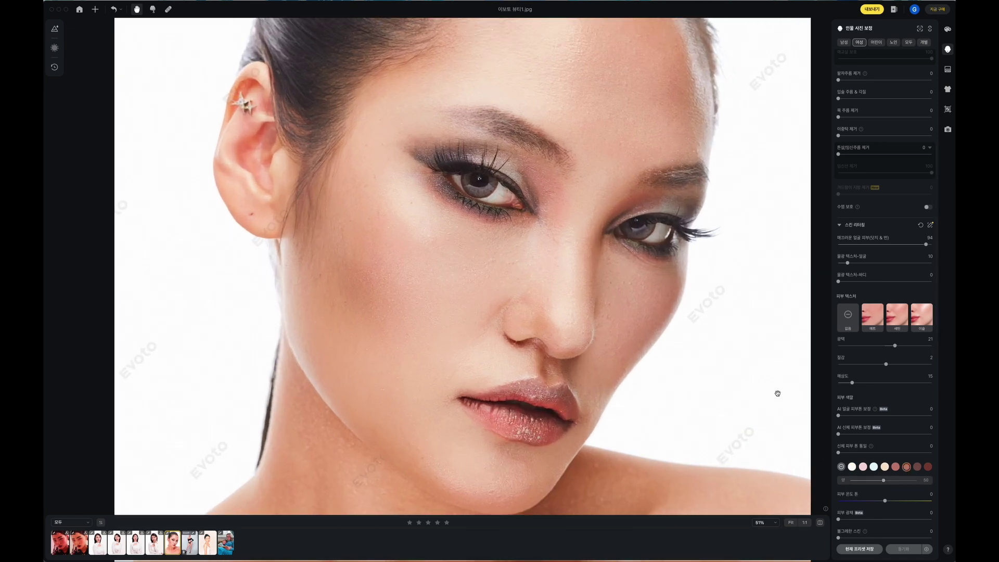
scroll(776, 390, "down", 3)
scroll(538, 255, "up", 2)
scroll(537, 255, "up", 2)
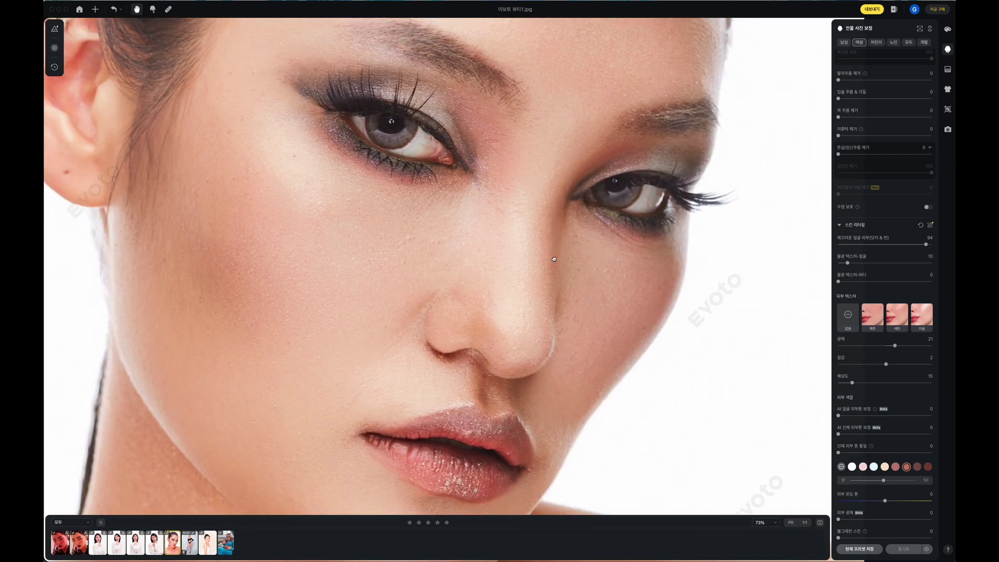
scroll(535, 260, "down", 3)
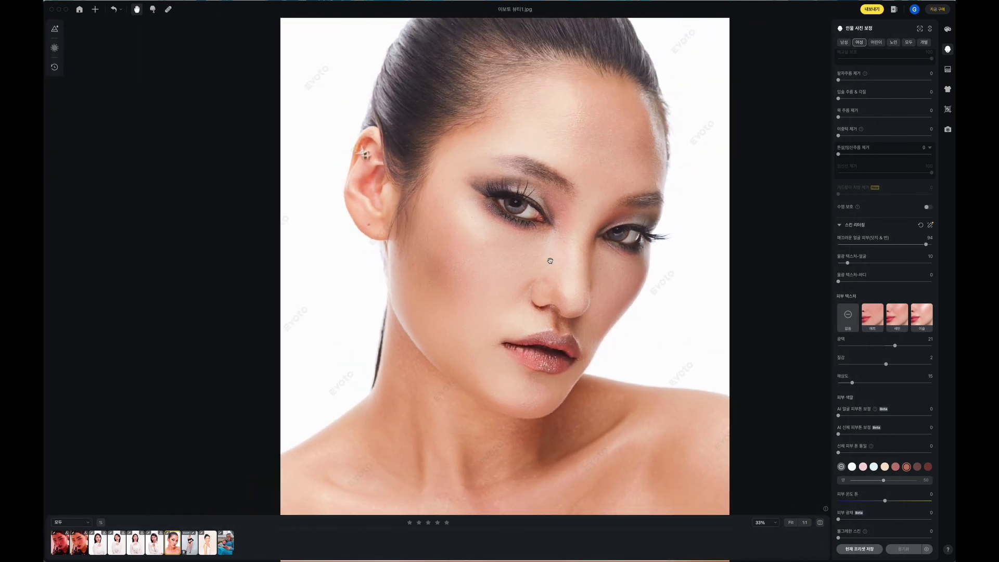
- Clear the skin tone colour, check the terracotta tone again close up and zoomed out, and choose the dark brown tone
left_click(841, 466)
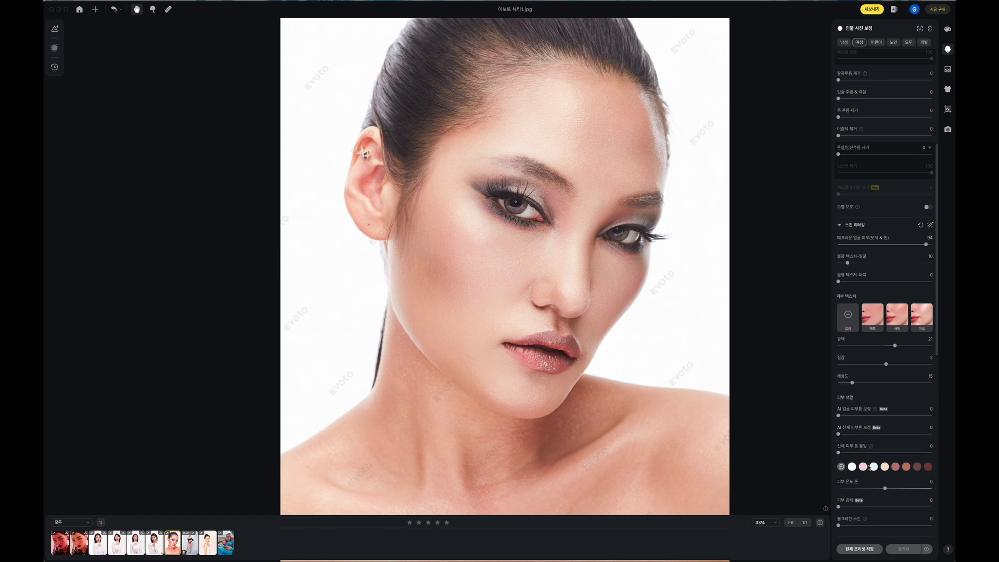
left_click(895, 467)
scroll(566, 301, "up", 3)
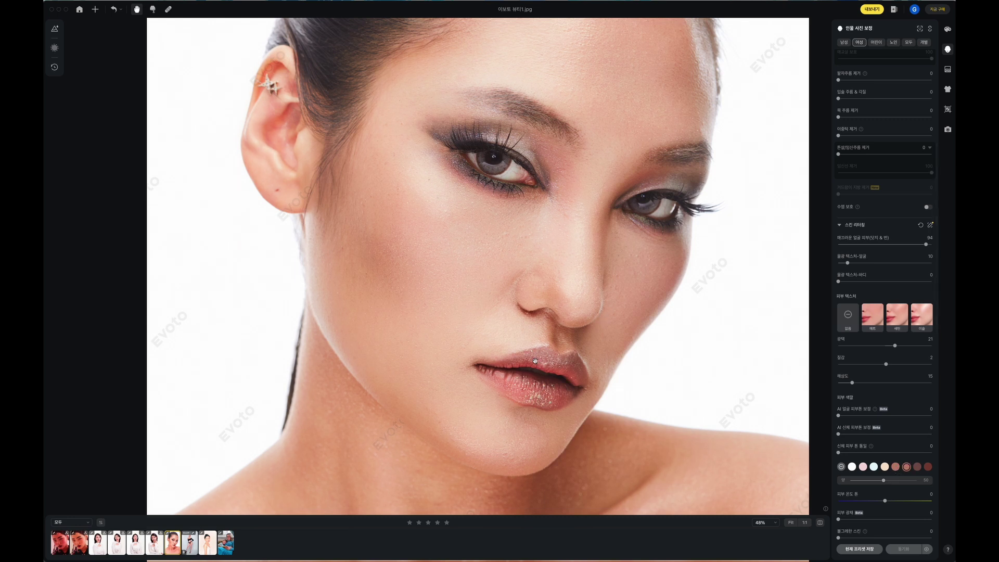
scroll(535, 361, "down", 5)
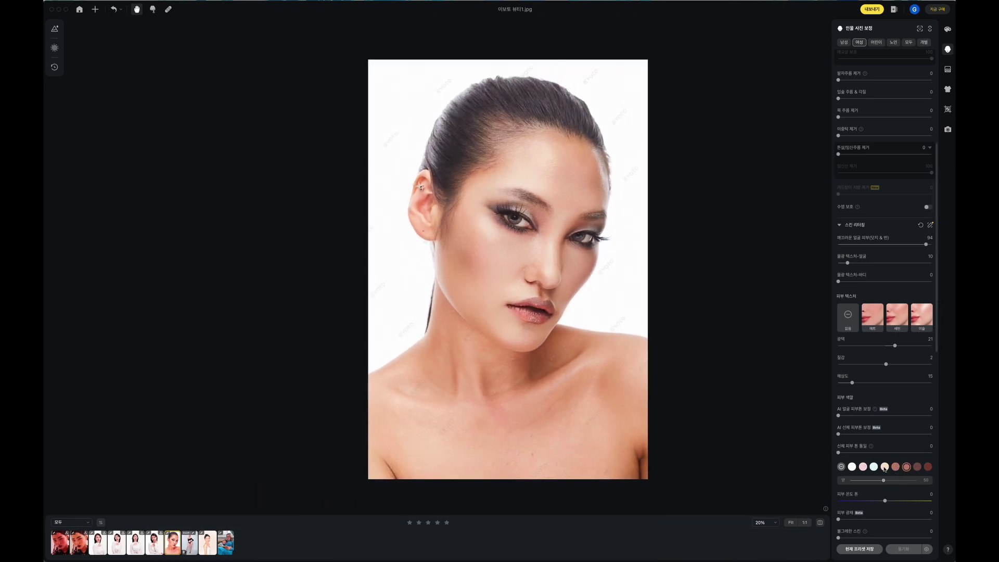
left_click(916, 468)
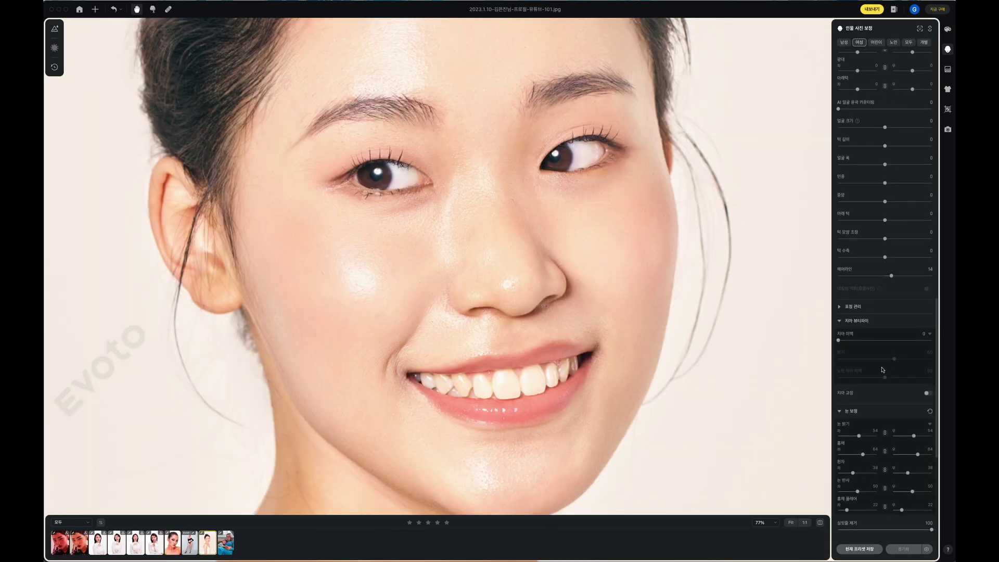
- Whiten the smiling woman's teeth with whitening (치아 미백) at 58, brightness (밝기) at 70 and yellow-tooth whitening (노란 치아 미백) at 87
left_click(865, 341)
left_click(870, 359)
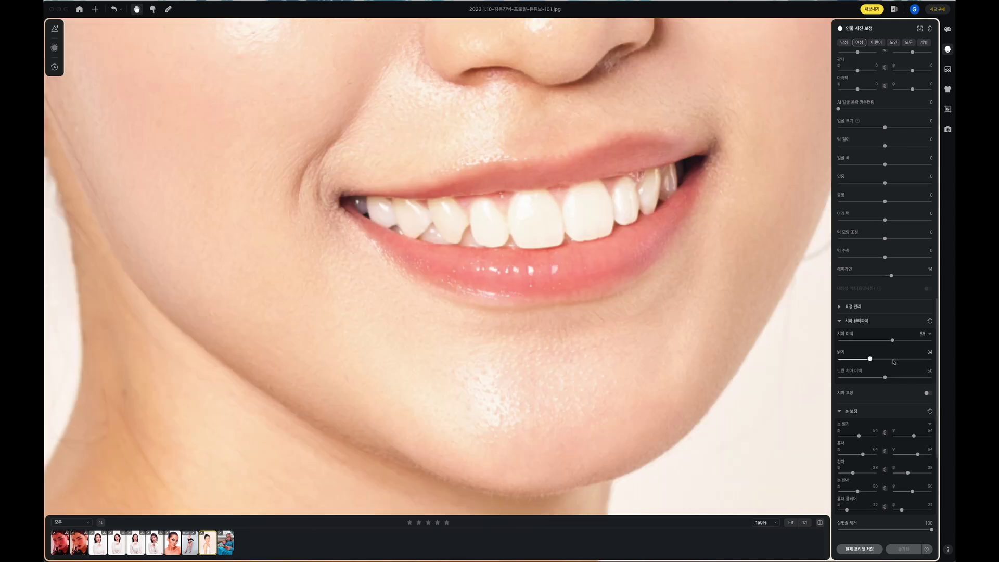
left_click(914, 358)
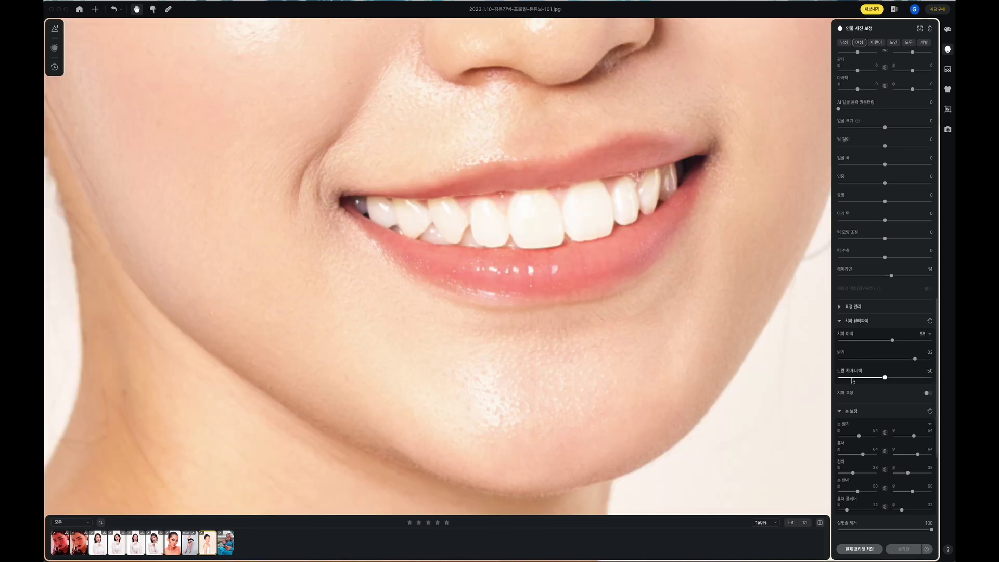
left_click(919, 378)
left_click(874, 359)
left_click(904, 359)
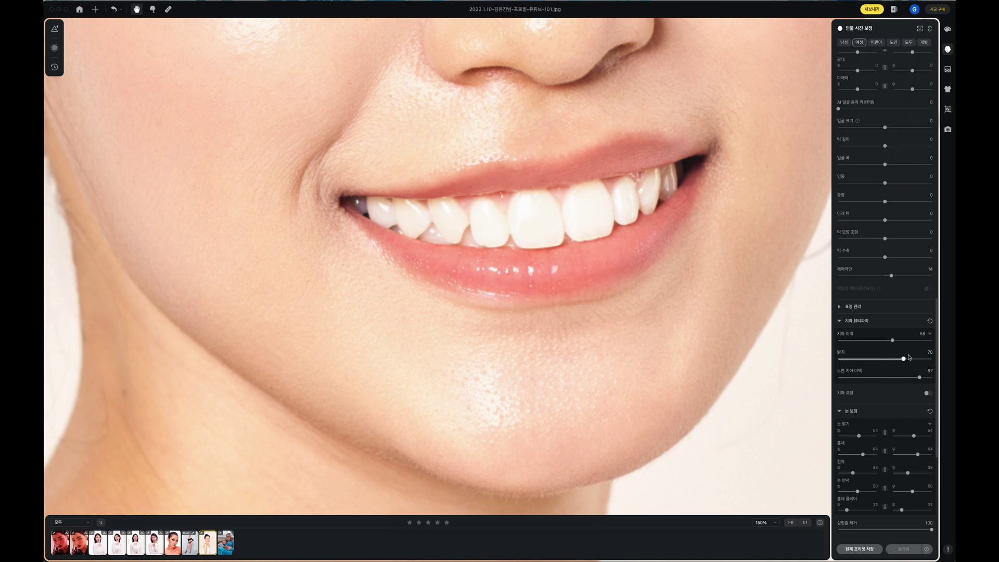
- Compare the teeth brightness (밝기) at 27, 59, 56 and 24, with yellow-tooth whitening (노란 치아 미백) at 93
left_click(863, 359)
scroll(624, 271, "down", 5)
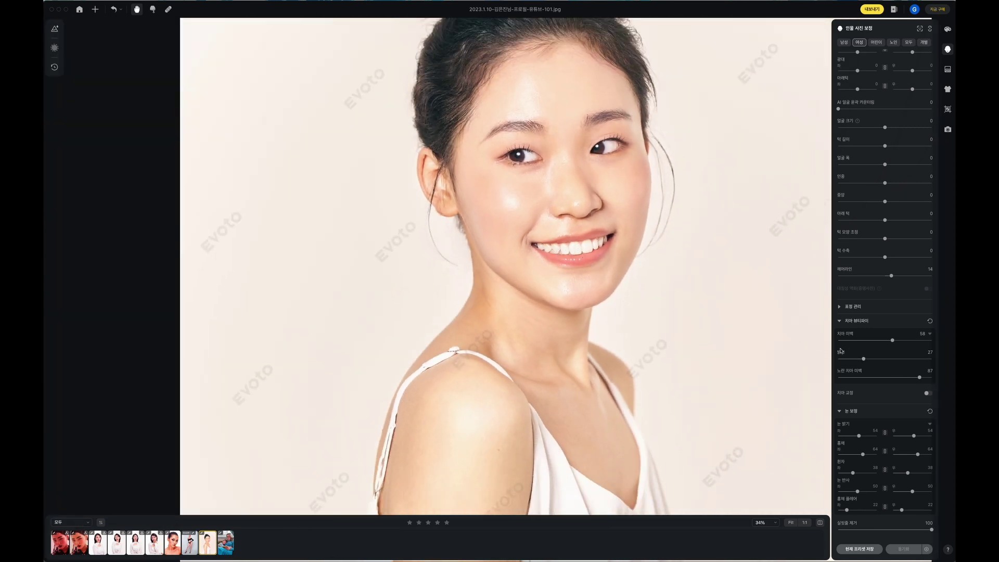
left_click_drag(863, 359, 893, 359)
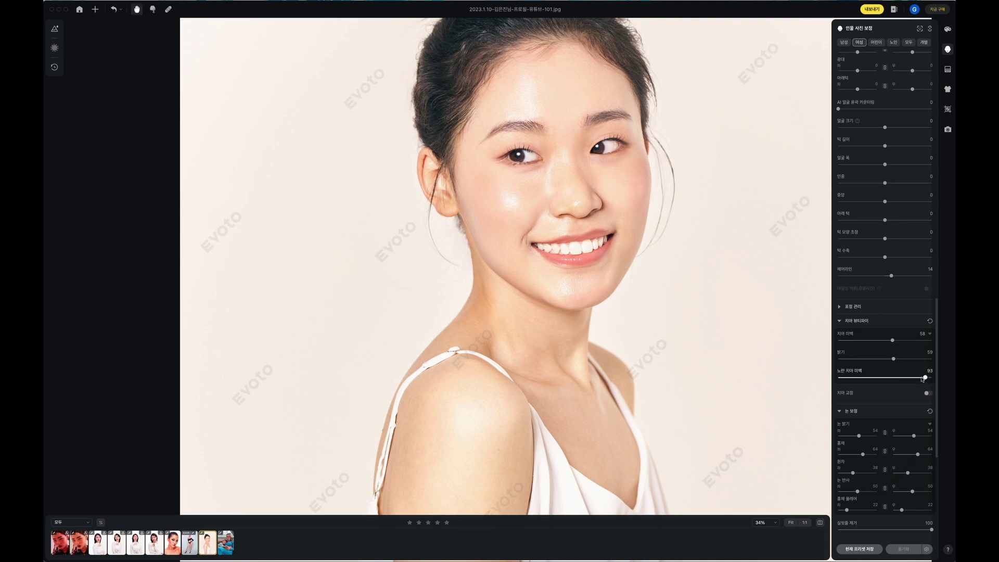
left_click(865, 360)
left_click(850, 359)
left_click(890, 359)
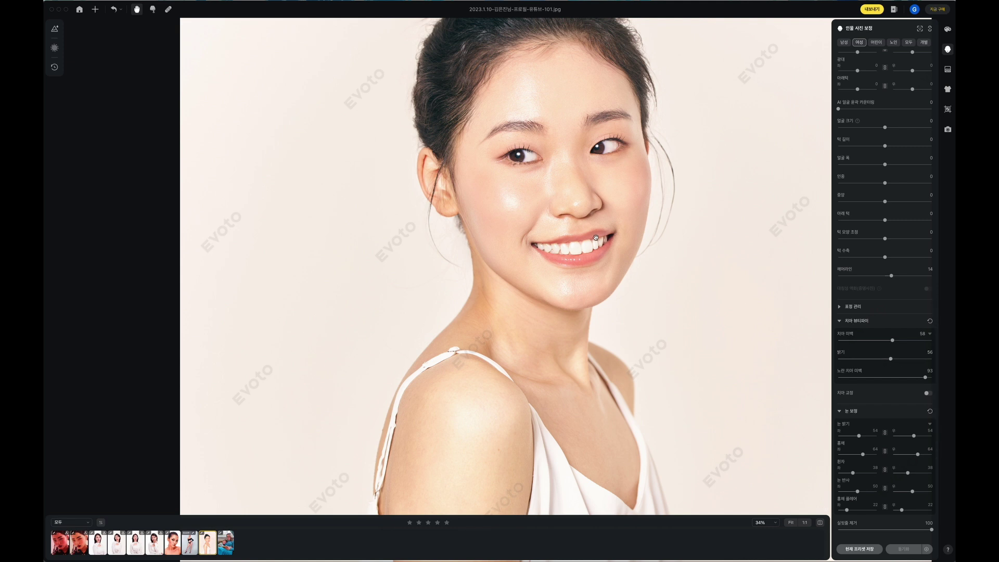
left_click(861, 359)
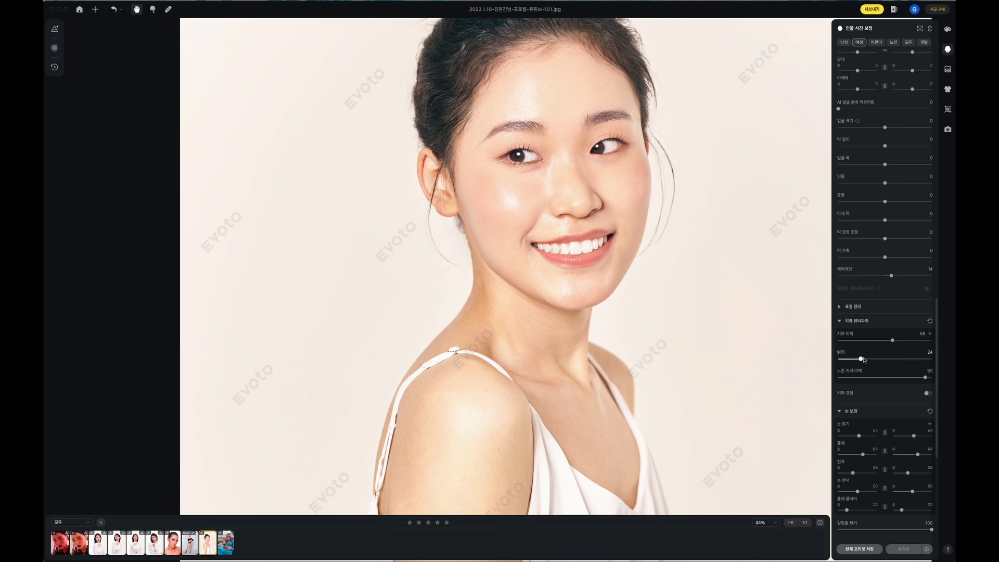
- Lower teeth whitening (치아 미백) to 39 and inspect the smile zoomed out and close up
left_click_drag(891, 341, 875, 342)
scroll(565, 257, "down", 3)
scroll(597, 272, "up", 10)
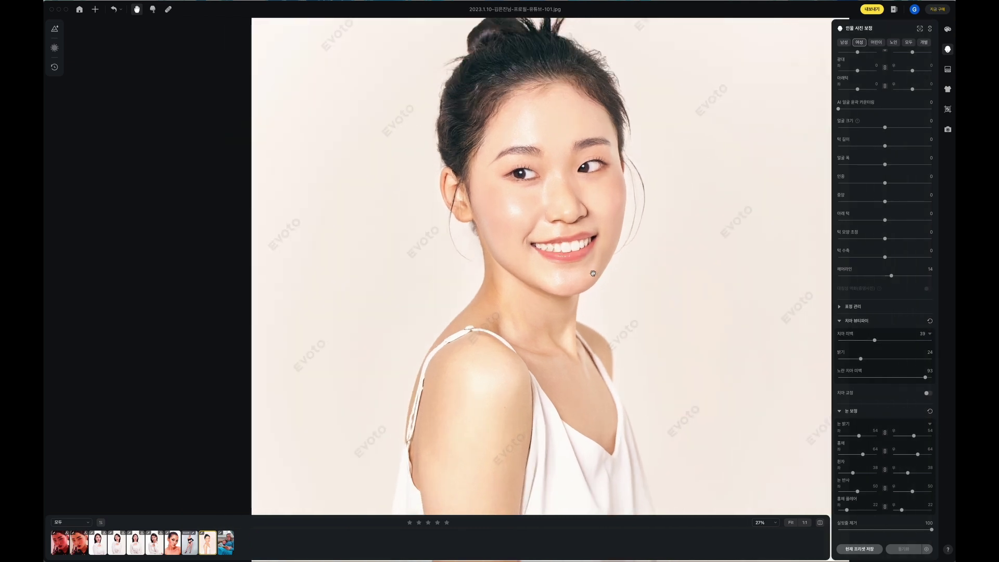
scroll(638, 306, "down", 4)
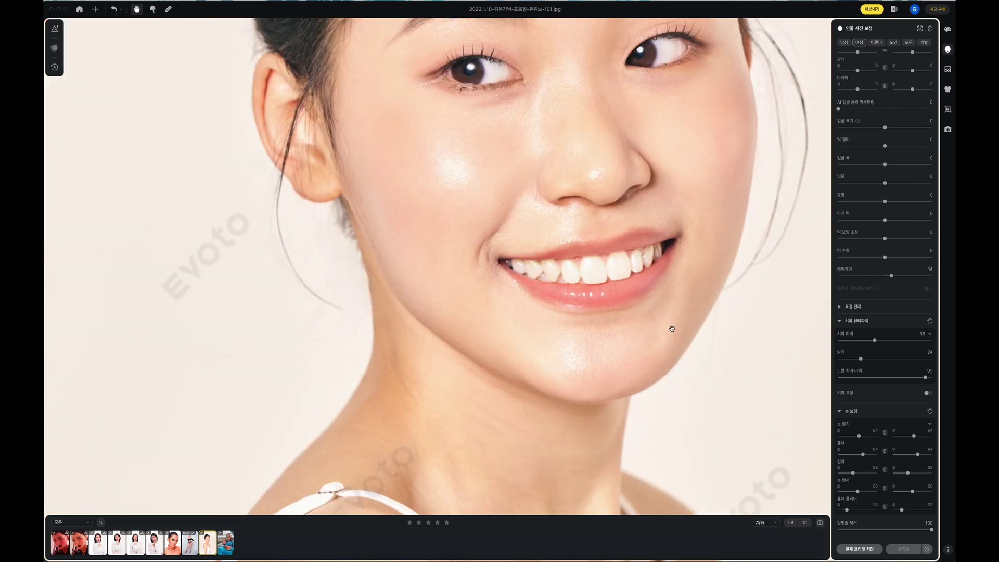
left_click_drag(669, 327, 615, 298)
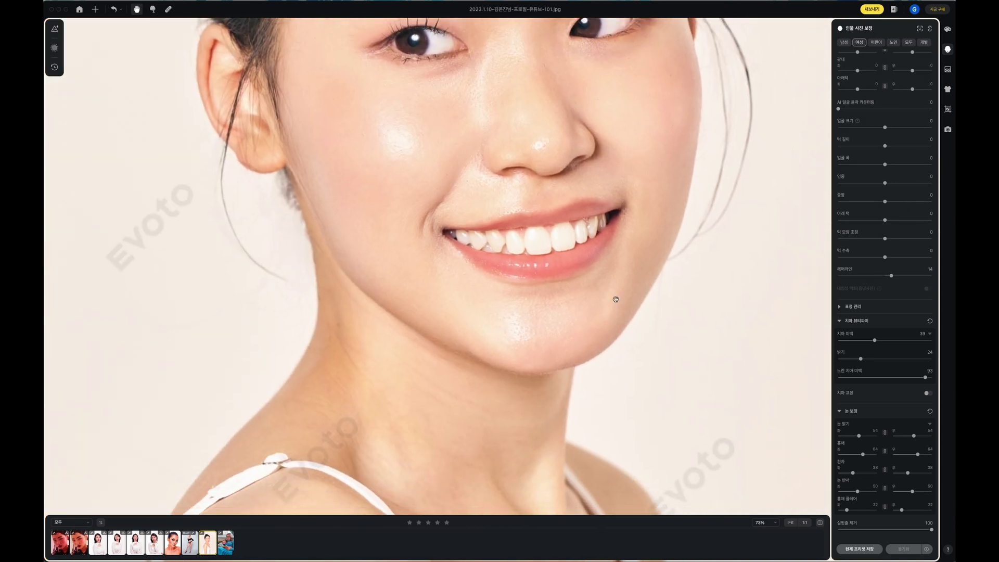
- Reset the teeth beautification (치아 뷰티파이) settings and set whitening (치아 미백) to 46
left_click(927, 322)
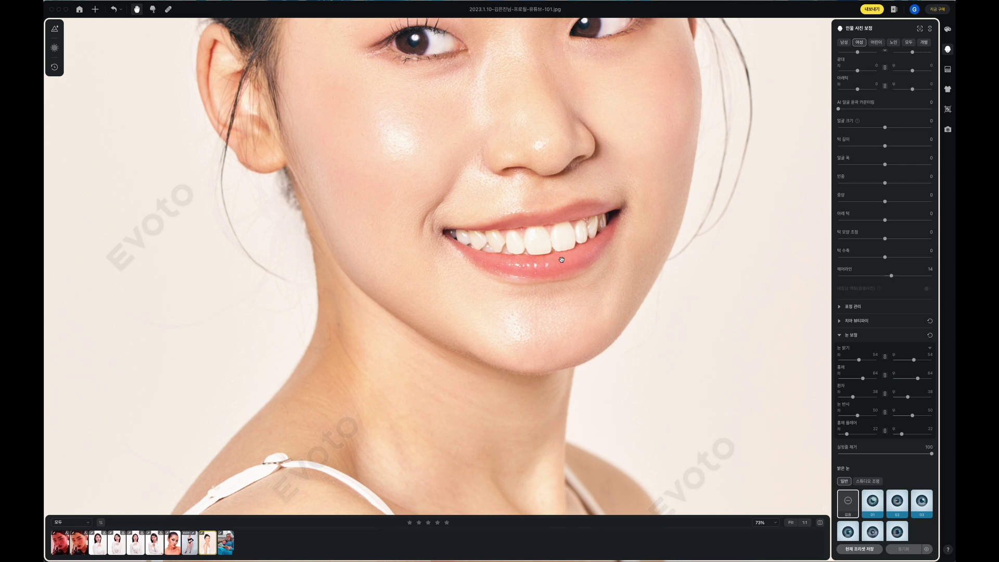
left_click(840, 321)
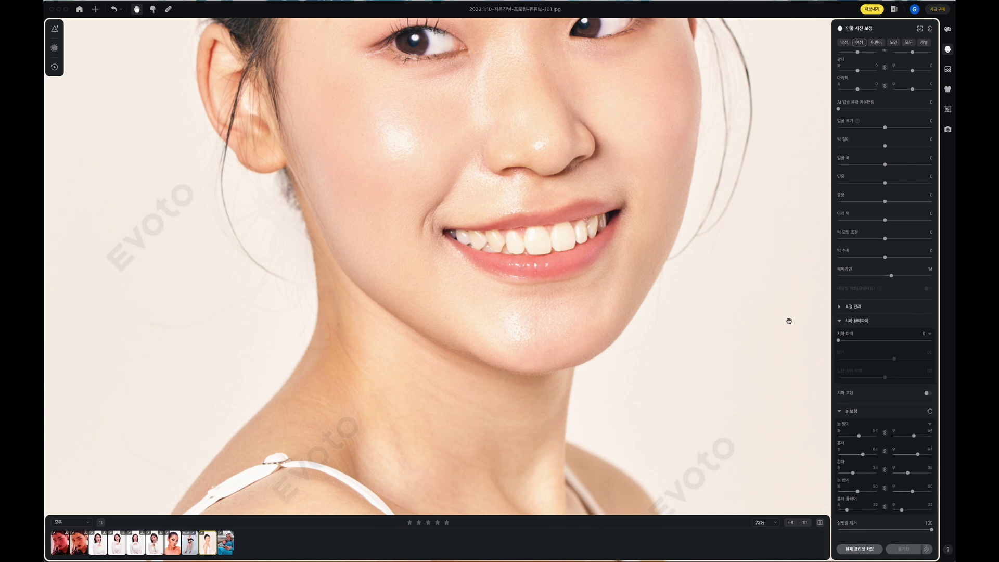
left_click(916, 342)
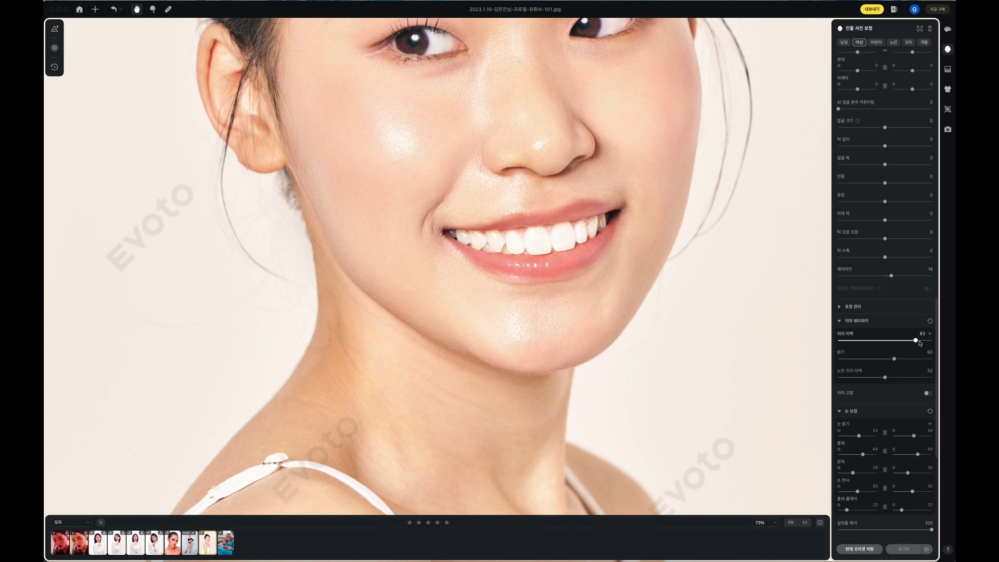
left_click(891, 341)
scroll(614, 339, "down", 5)
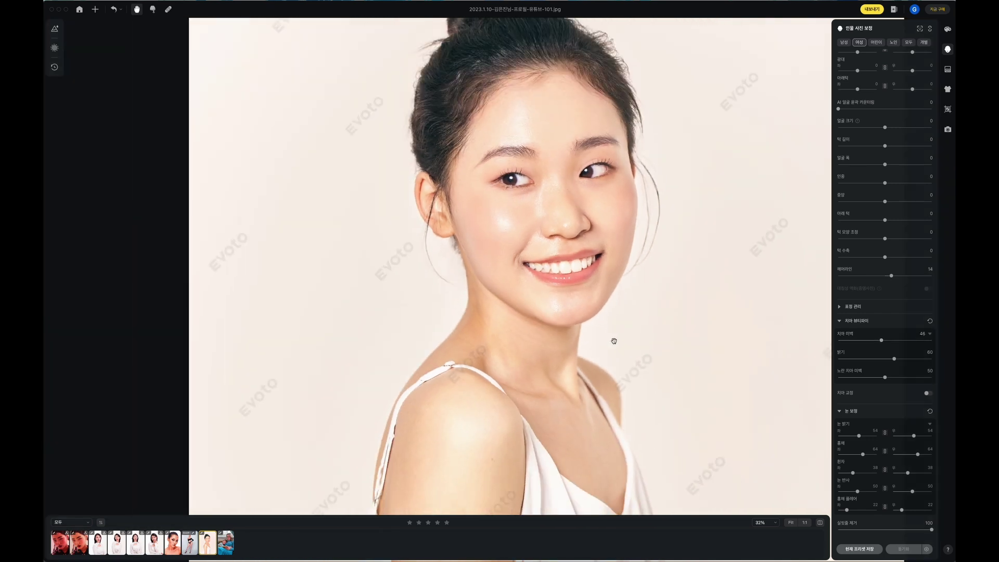
left_click_drag(617, 319, 534, 322)
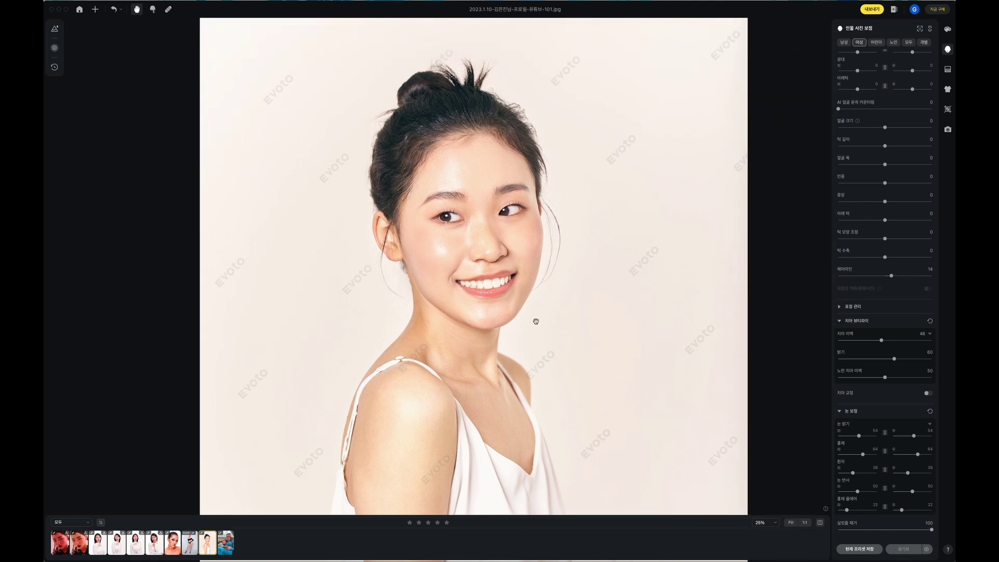
left_click_drag(532, 268, 549, 278)
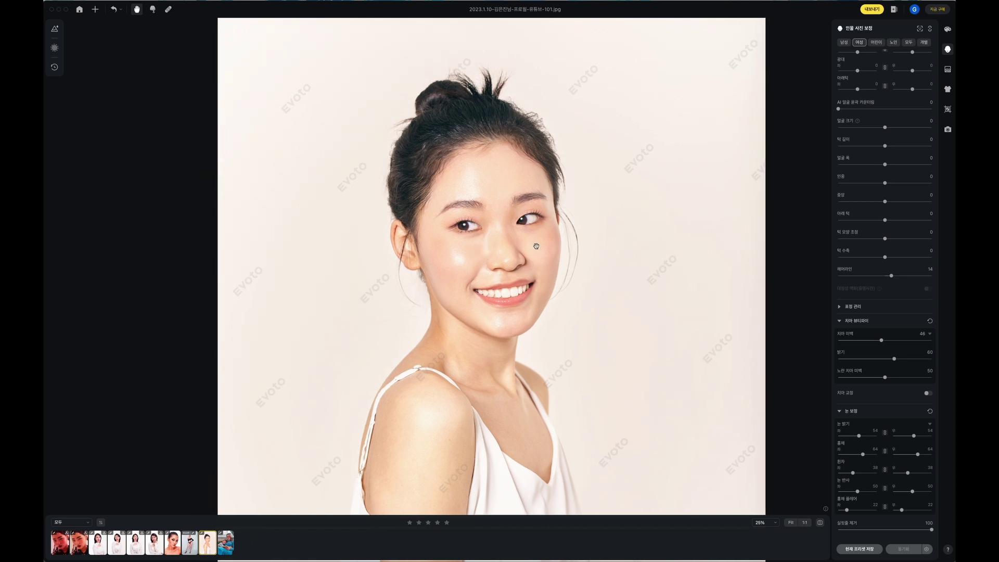
- Switch to the full-body photo of the woman in the black bodysuit and bring up its body shaping settings
key("Left")
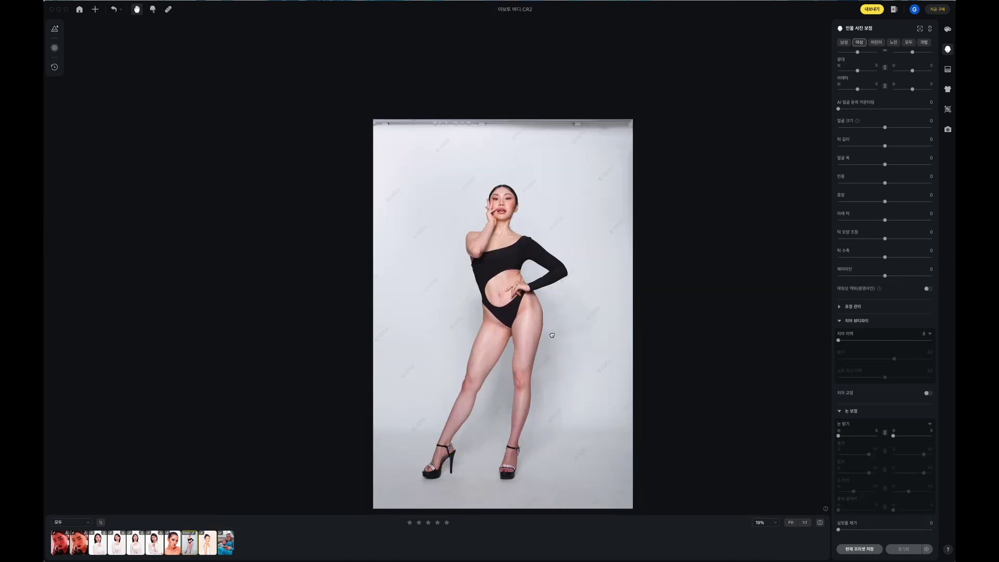
scroll(550, 291, "up", 3)
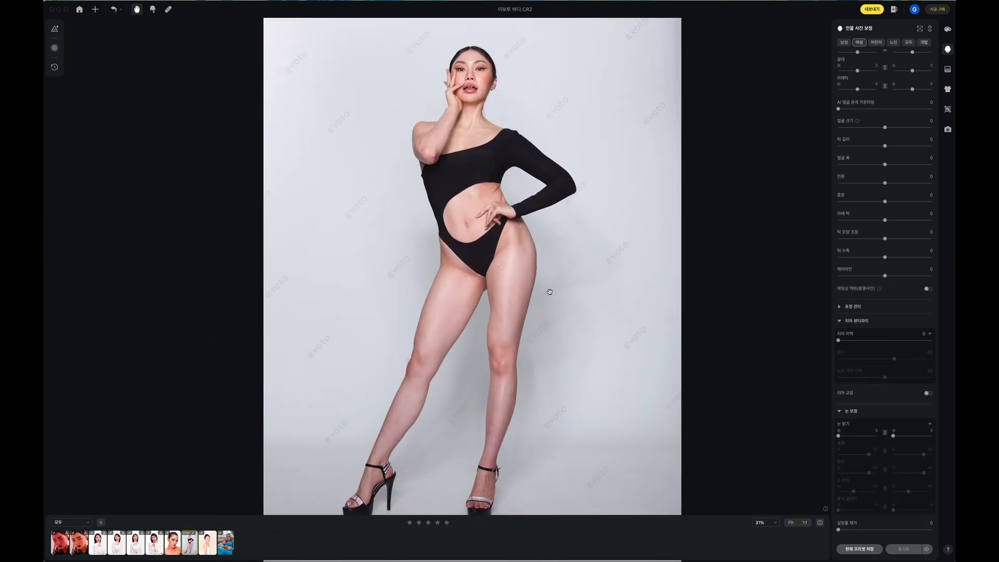
left_click_drag(549, 291, 551, 277)
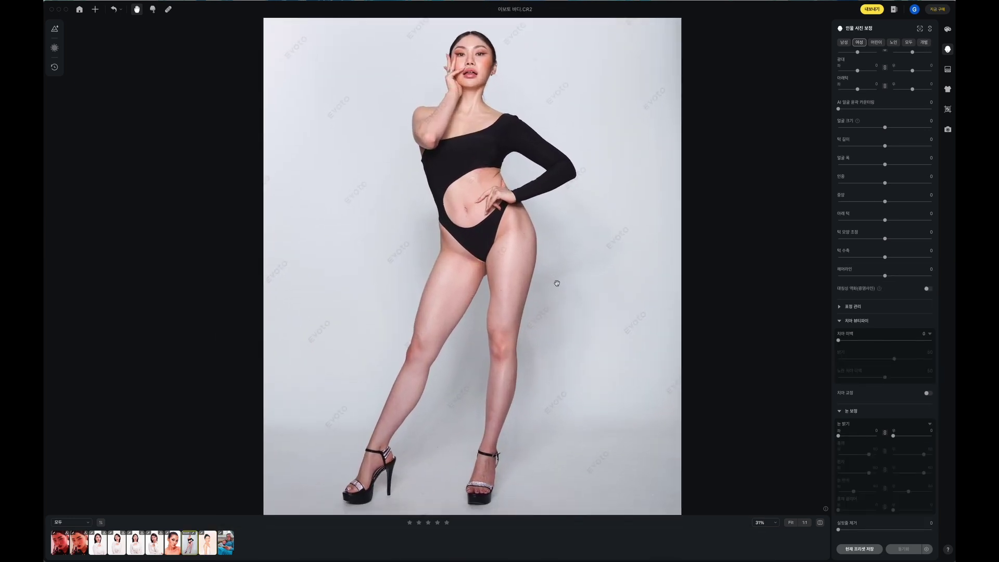
left_click_drag(544, 246, 560, 262)
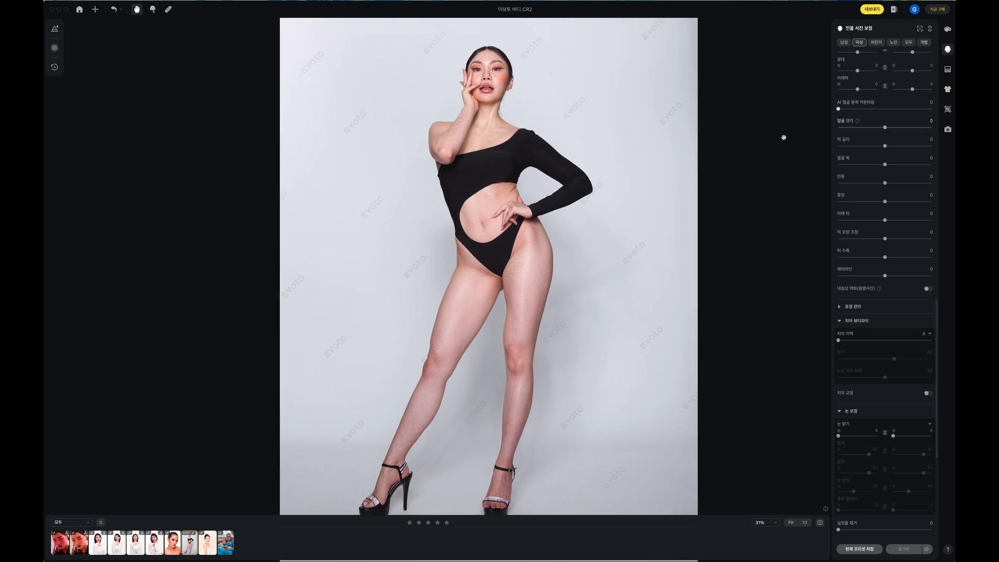
scroll(545, 167, "down", 3)
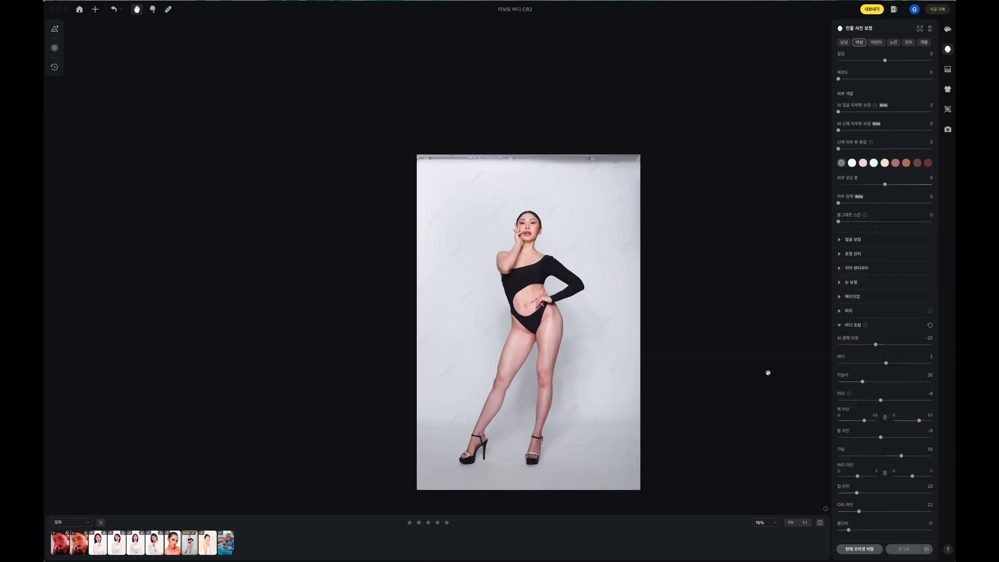
scroll(514, 300, "up", 2)
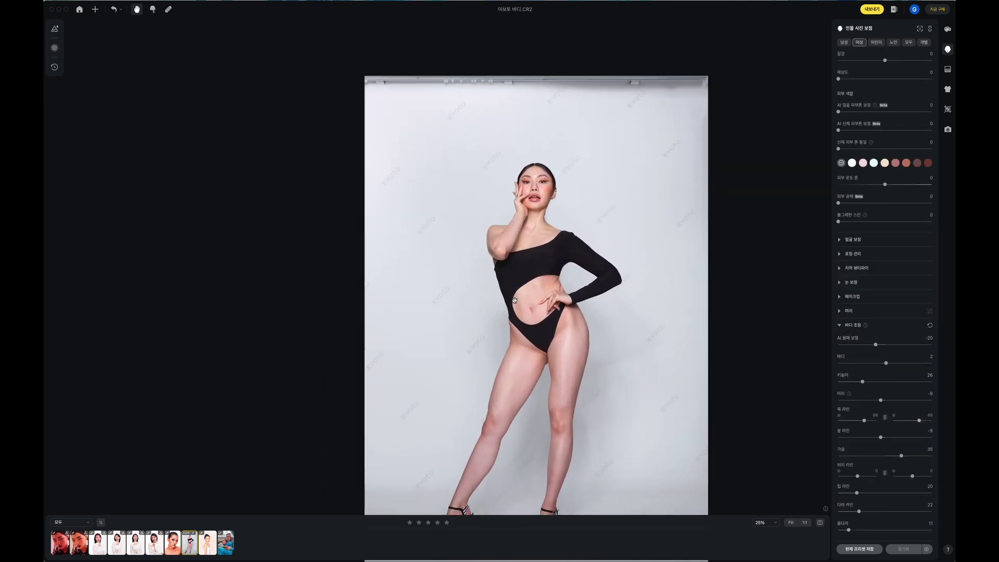
scroll(514, 300, "up", 1)
left_click_drag(523, 323, 502, 228)
scroll(549, 256, "down", 1)
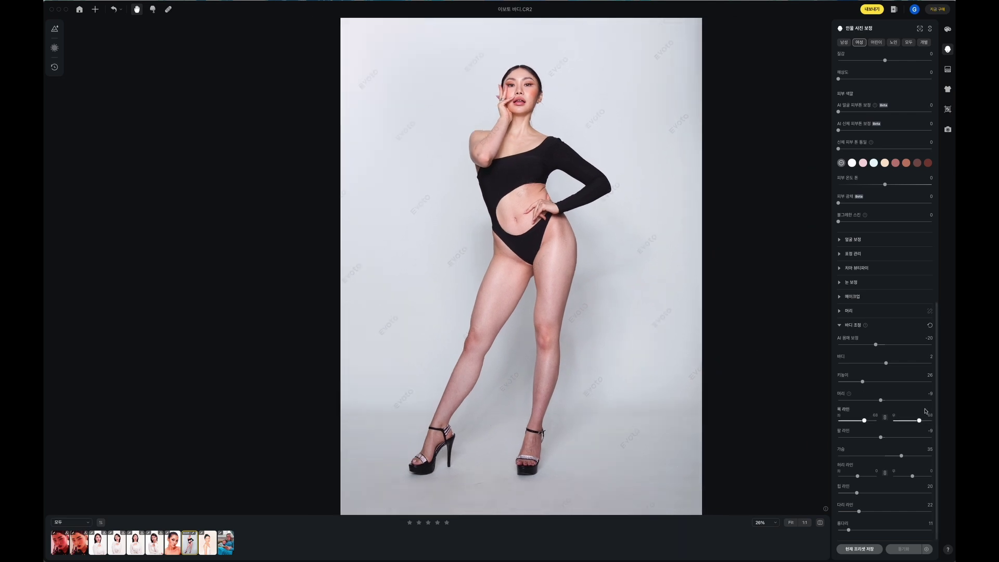
- Clear the existing body shaping adjustments and try AI body correction (AI 몸매 보정) at -47 and -6
left_click(885, 344)
left_click_drag(882, 346, 862, 347)
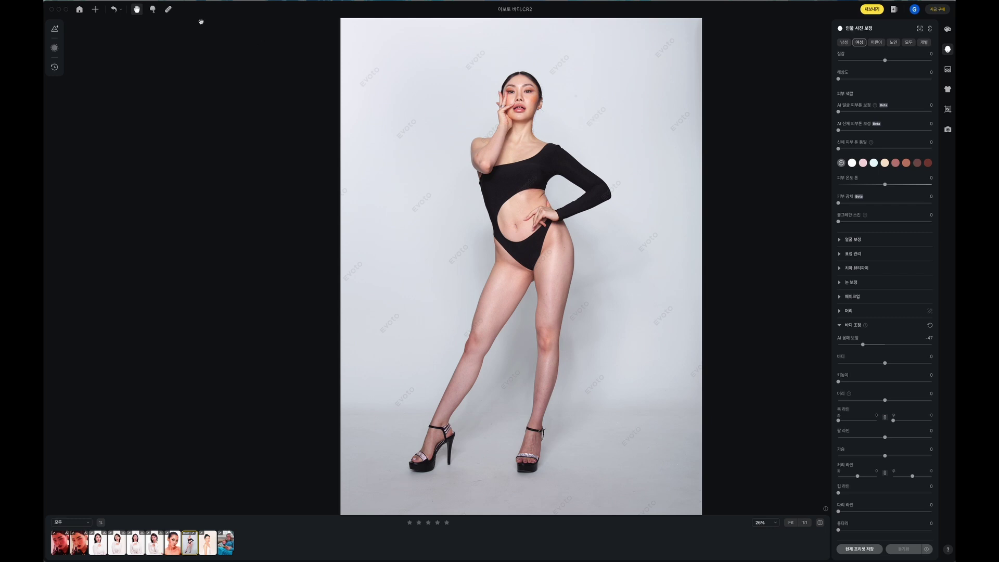
left_click(879, 345)
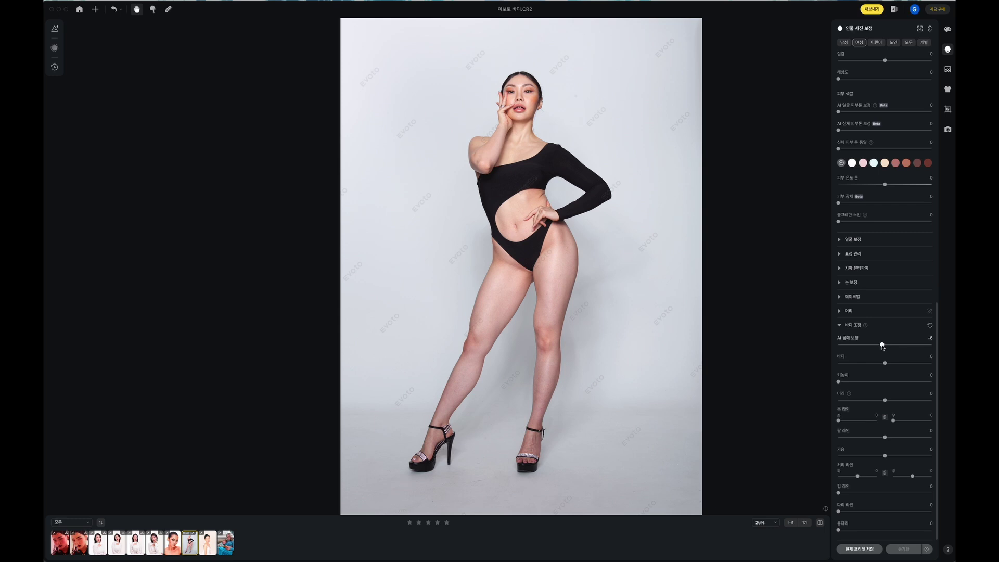
left_click(153, 11)
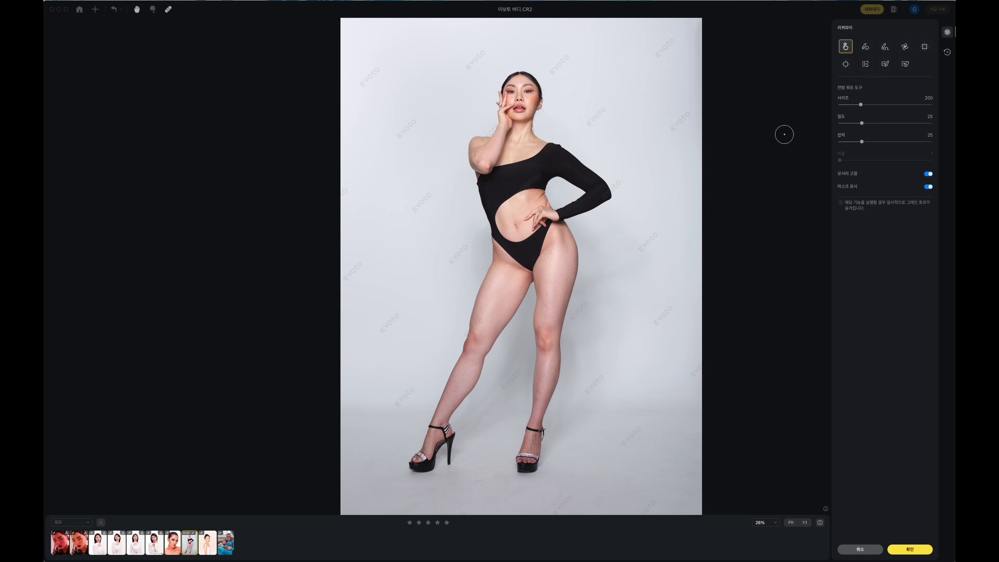
left_click(923, 46)
key("]")
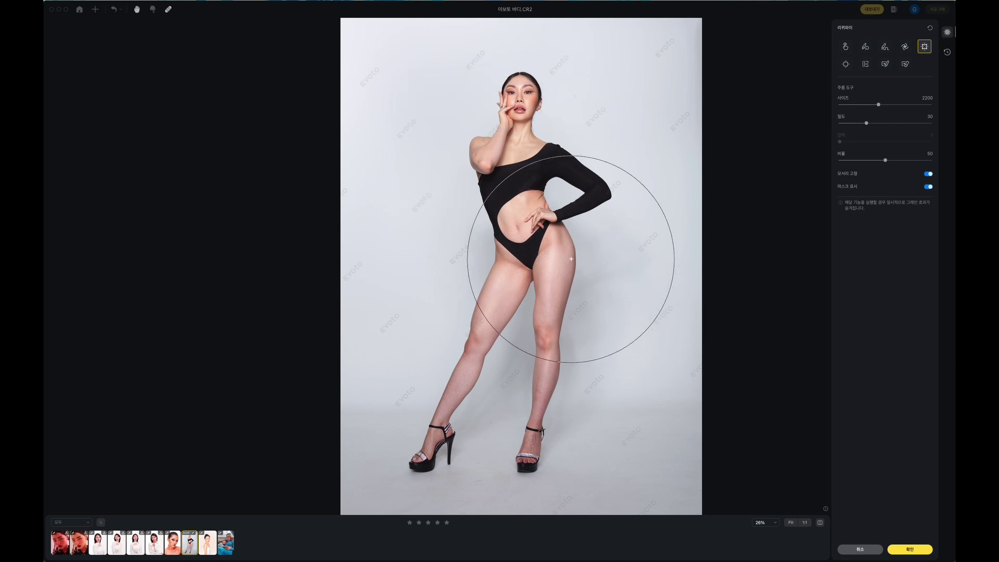
left_click(875, 549)
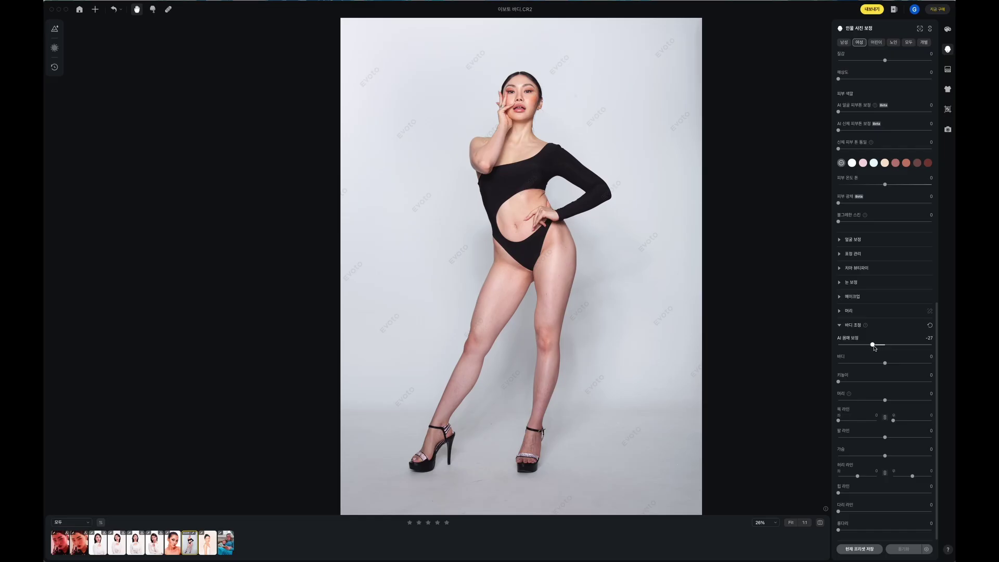
- Slim the figure with AI body correction (AI 몸매 보정) at -28 and body (바디) at about -15, and set height (키높이) to 19
left_click_drag(884, 344, 872, 345)
mouse_move(886, 366)
left_mouse_down()
mouse_move(904, 367)
mouse_move(861, 369)
mouse_move(880, 370)
left_mouse_up()
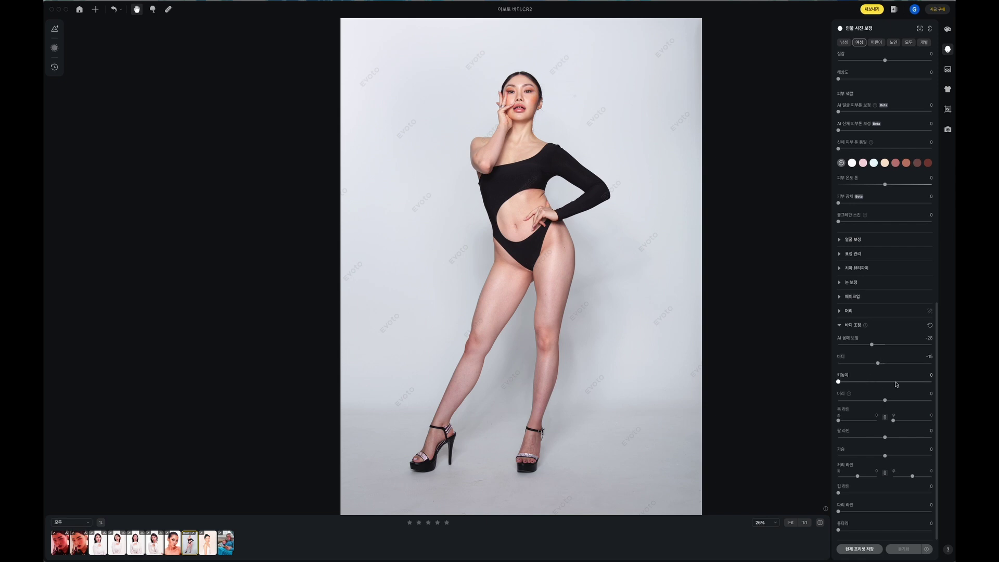
mouse_move(842, 385)
left_mouse_down()
mouse_move(881, 385)
mouse_move(829, 385)
mouse_move(892, 385)
mouse_move(860, 388)
left_mouse_up()
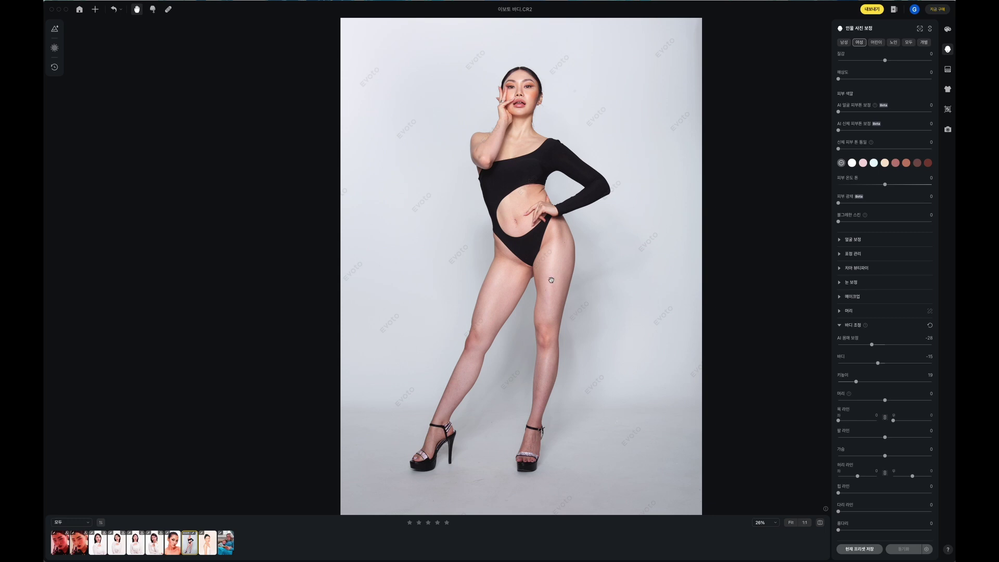
- Try the height (키높이) at 47, raise it to 55, and keep the head adjustment (머리) at 0
scroll(547, 279, "up", 3)
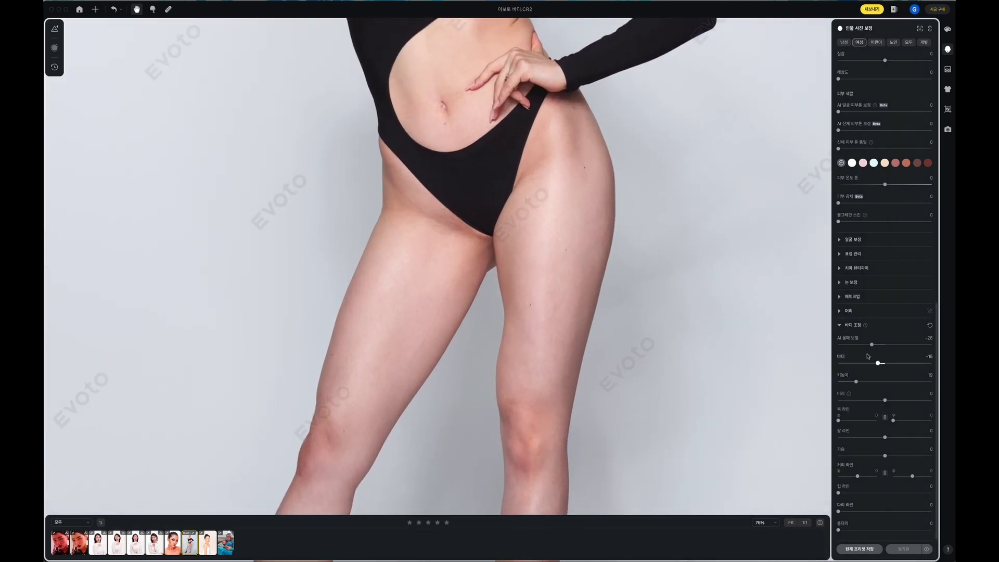
left_click_drag(530, 191, 535, 330)
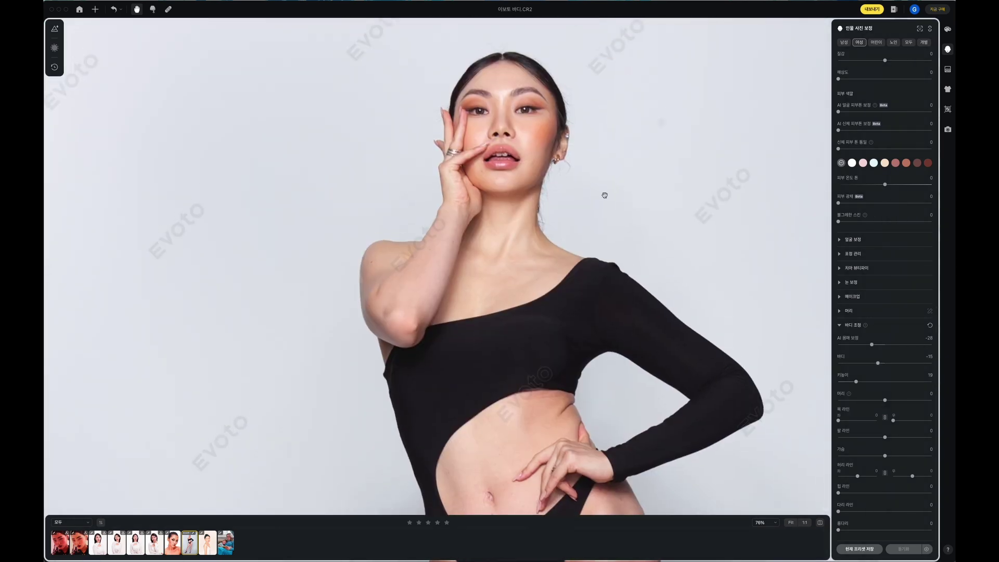
left_click_drag(855, 381, 882, 383)
left_click_drag(507, 150, 530, 230)
left_click_drag(491, 179, 441, 319)
scroll(464, 242, "down", 6)
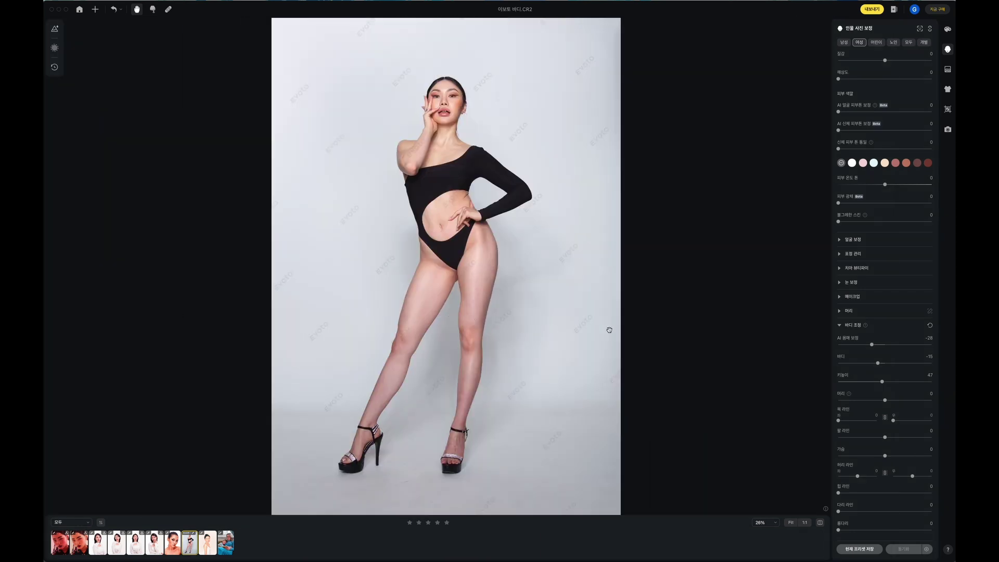
left_click_drag(883, 383, 864, 405)
double_click(862, 401)
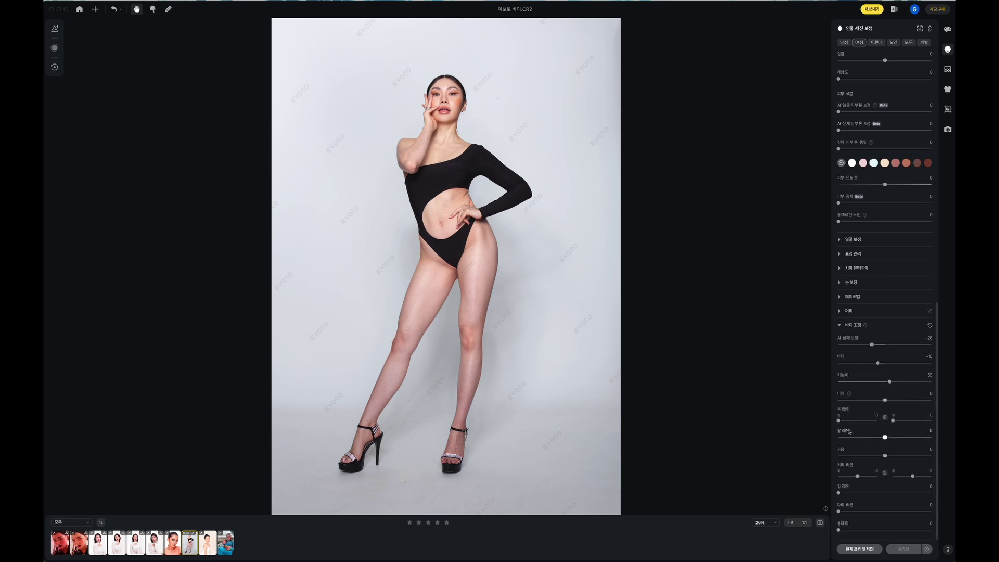
- Set the neck line (목 라인) to 29 on both sides, checking the neck close up
left_click_drag(847, 425, 852, 422)
scroll(436, 111, "up", 10)
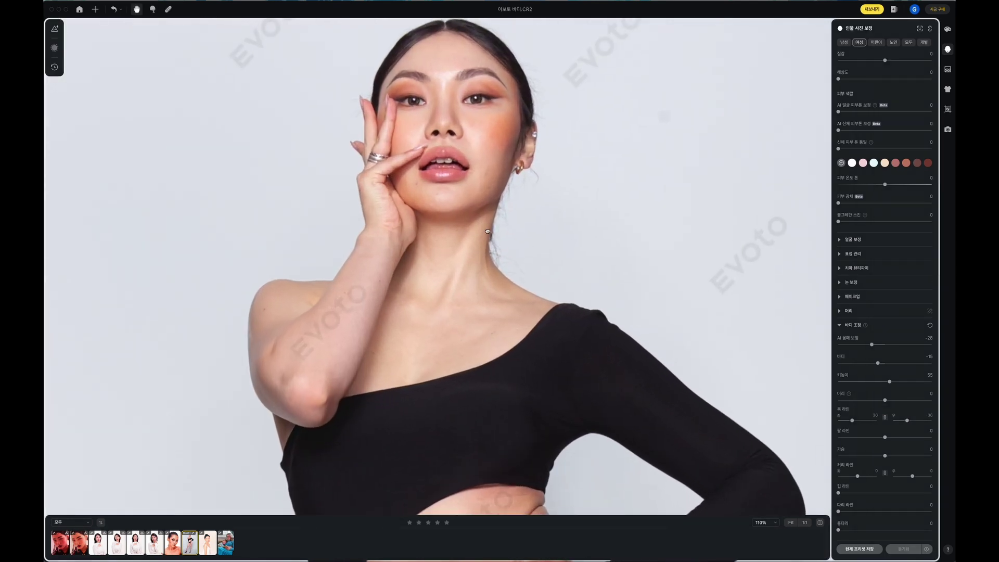
left_click_drag(854, 422, 852, 422)
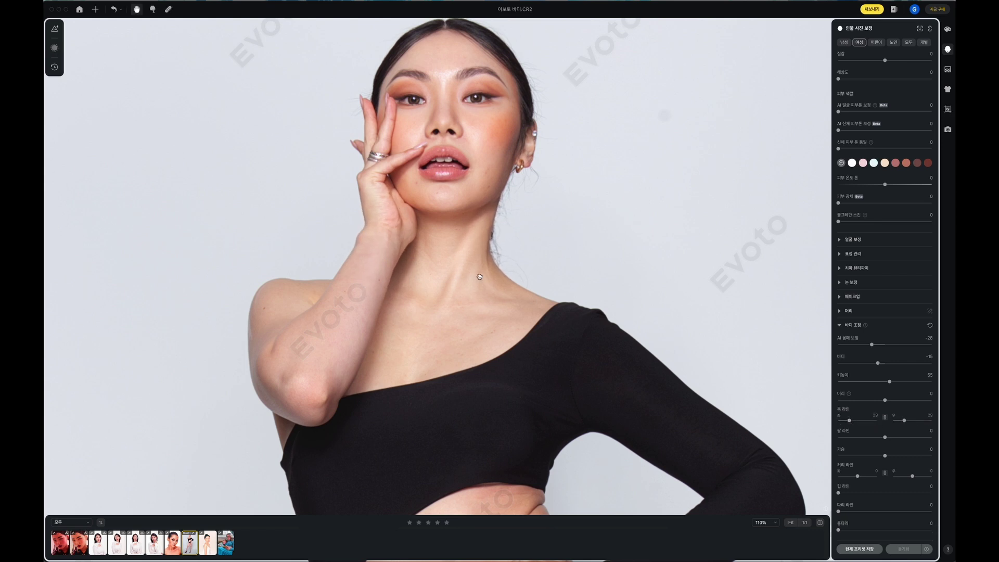
- Try the arm line (팔 라인) at -24, -32 and 11, and set it to 7
scroll(709, 401, "down", 4)
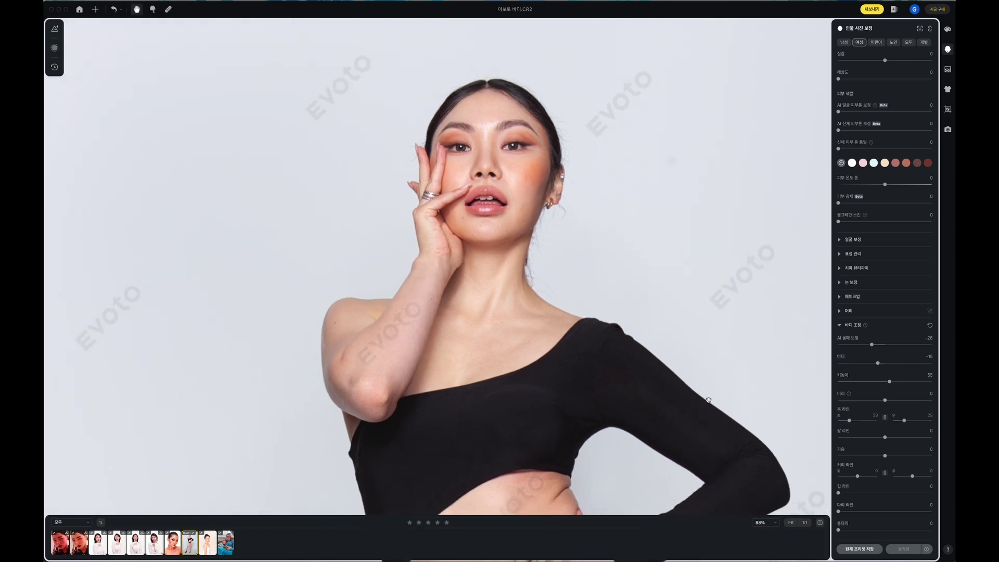
left_click_drag(709, 401, 690, 281)
mouse_move(885, 437)
left_mouse_down()
mouse_move(908, 437)
mouse_move(839, 439)
mouse_move(888, 439)
mouse_move(874, 438)
left_mouse_up()
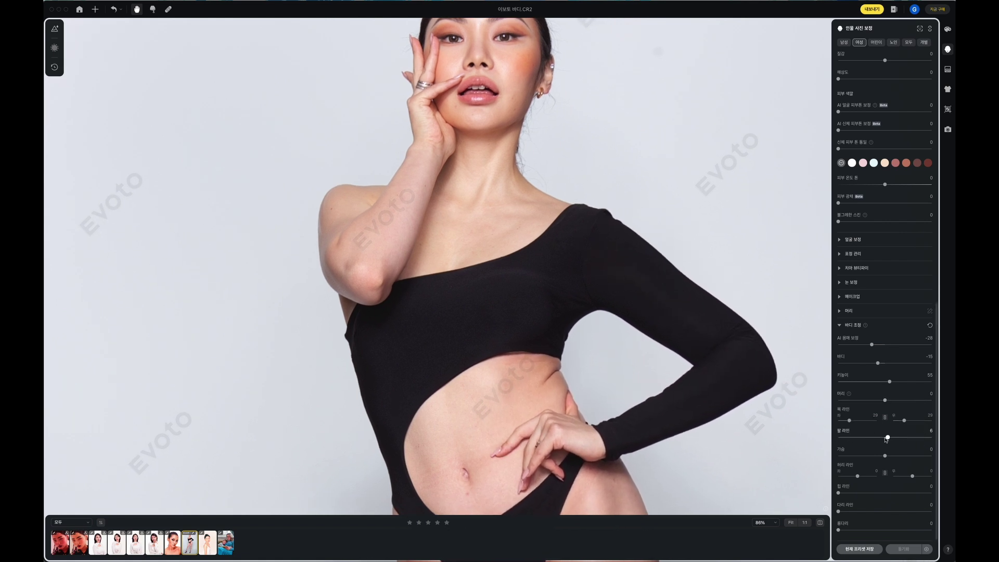
scroll(561, 305, "down", 4)
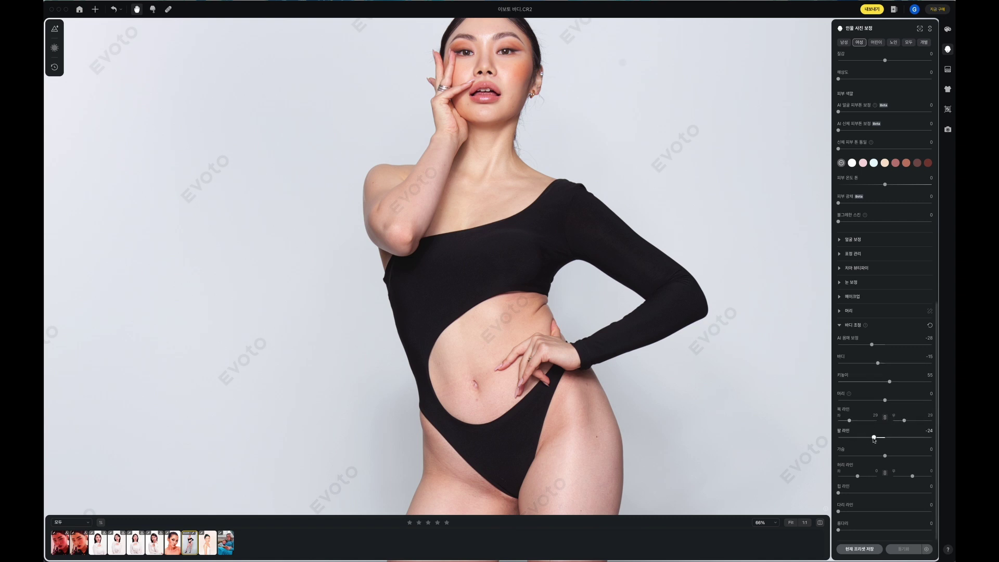
mouse_move(874, 438)
left_mouse_down()
mouse_move(882, 438)
mouse_move(850, 441)
mouse_move(871, 440)
left_mouse_up()
left_click_drag(604, 349, 605, 380)
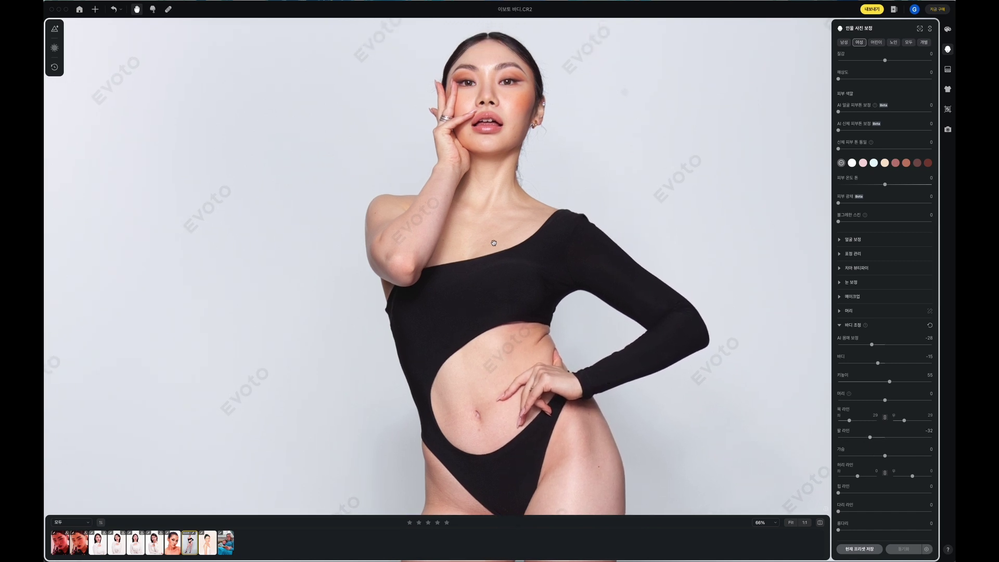
left_click(889, 438)
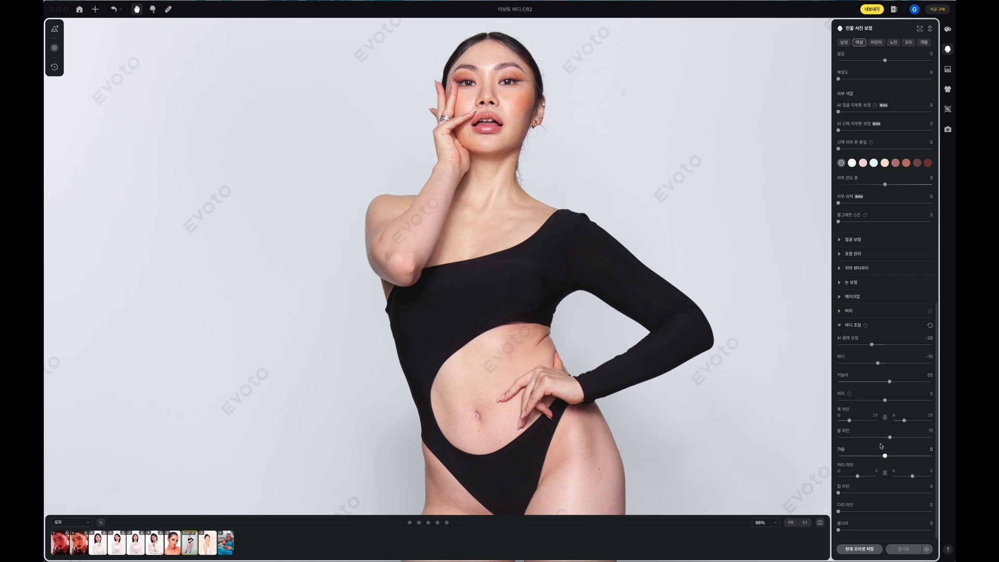
mouse_move(889, 437)
left_mouse_down()
mouse_move(908, 440)
mouse_move(869, 440)
mouse_move(890, 442)
left_mouse_up()
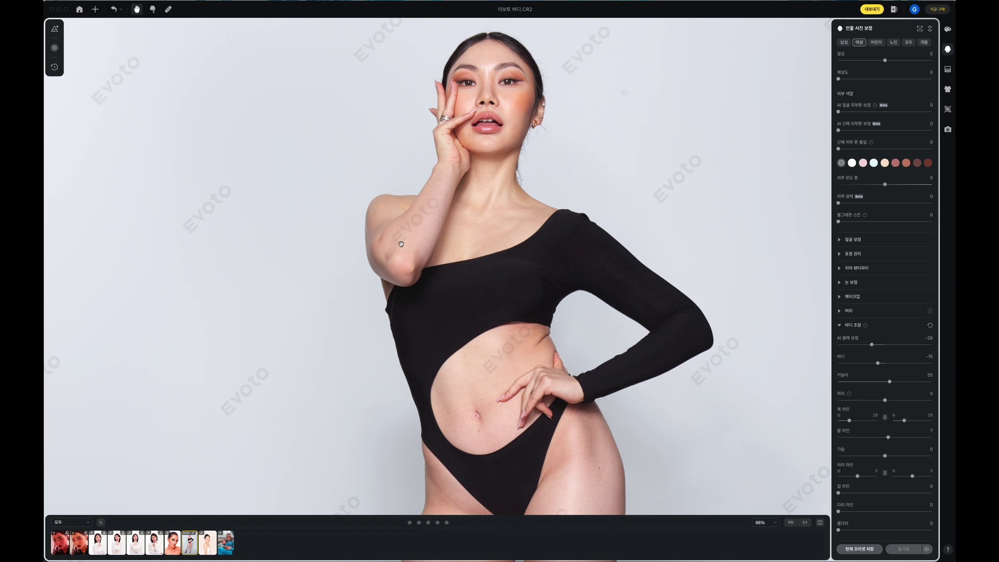
- Set chest (가슴) to 35, waist line about -69 on both sides, hip line 6, leg line 27 and the last body shaping value to 24
left_click_drag(884, 455, 844, 477)
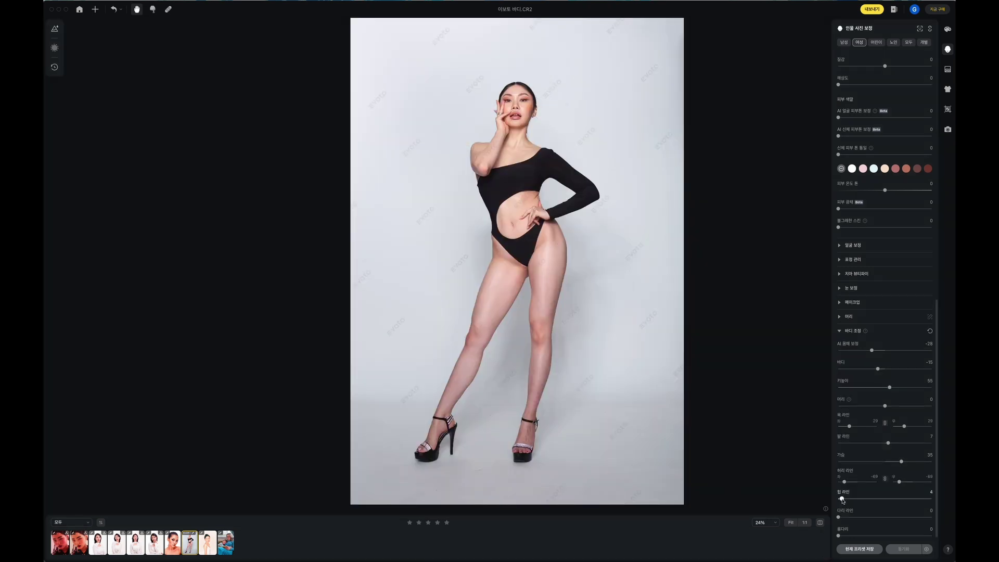
left_click_drag(841, 500, 860, 531)
scroll(848, 529, "down", 1)
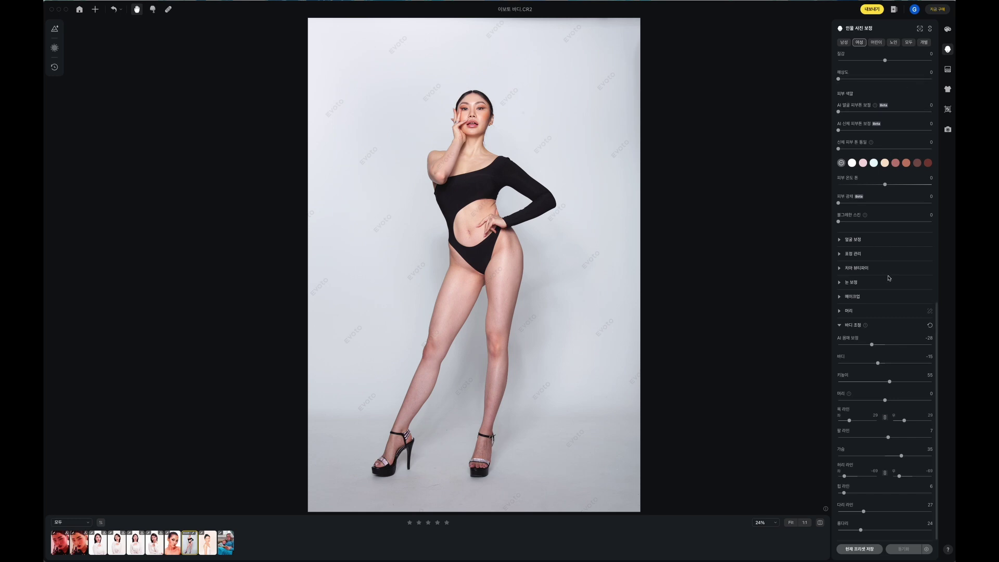
- Try the real-time colour correction (실시간 색감 보정), turn it off, and apply the 순수한 사랑 AI style template to the full-body portrait
left_click(944, 30)
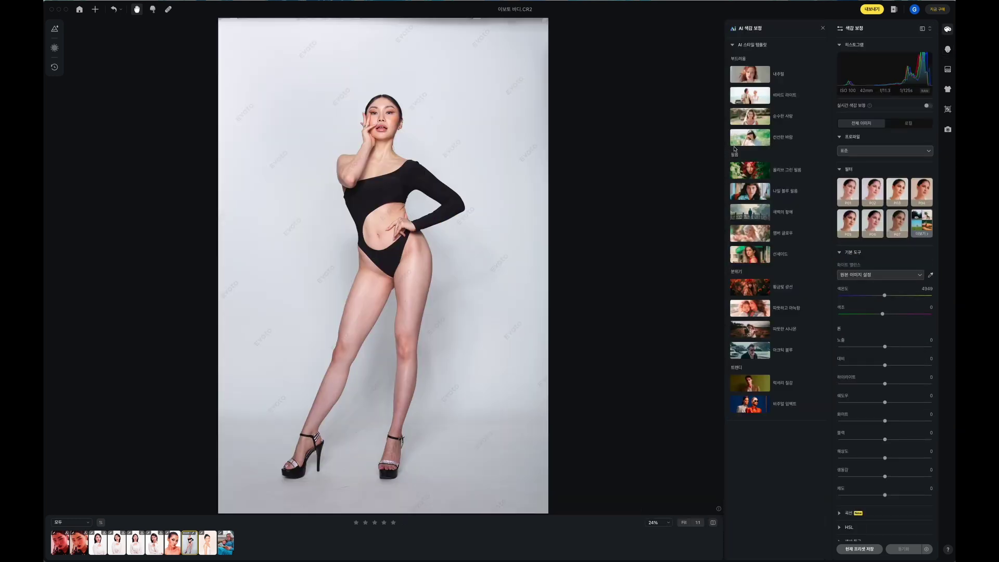
left_click(928, 106)
left_click(927, 106)
left_click(928, 107)
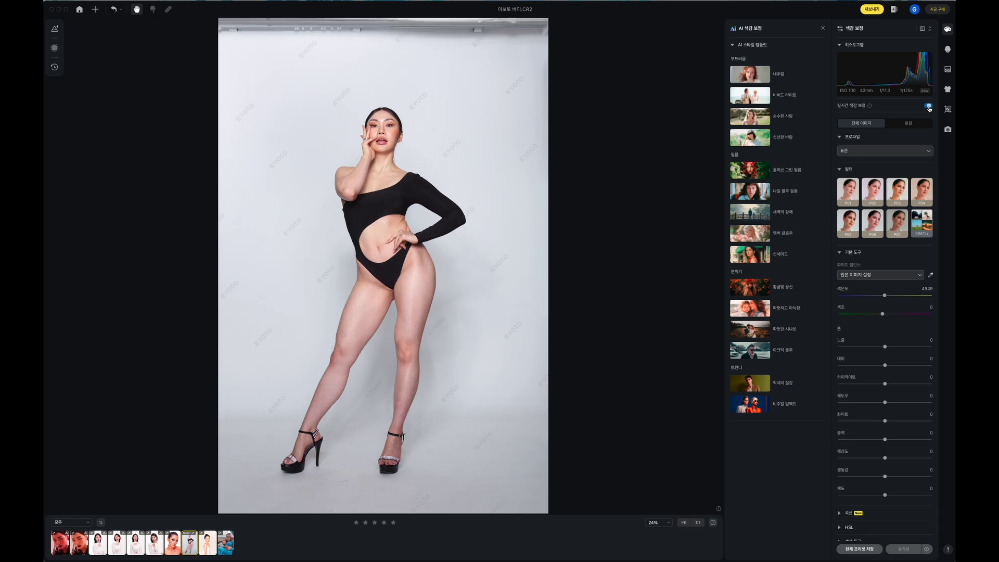
left_click(928, 106)
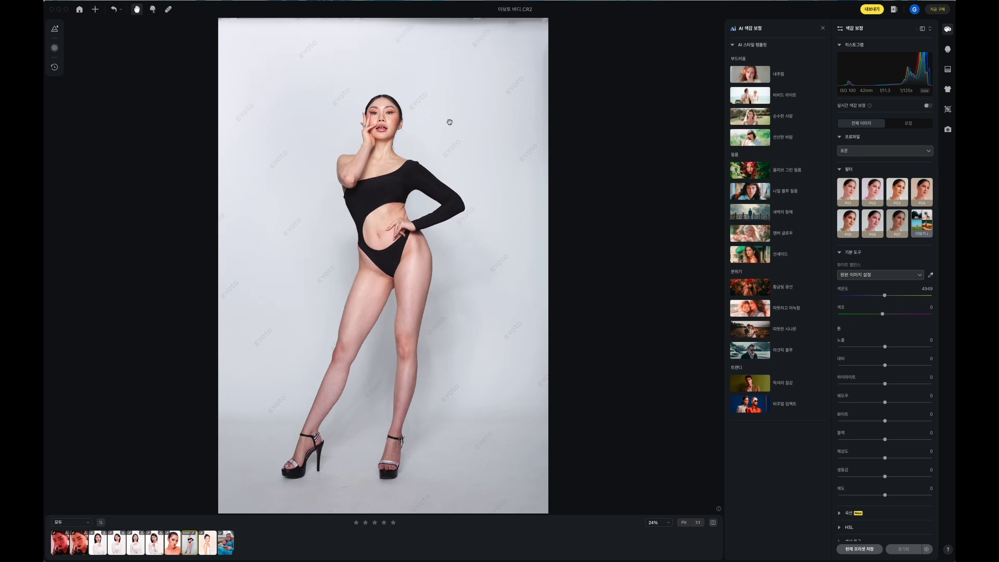
left_click_drag(450, 121, 479, 118)
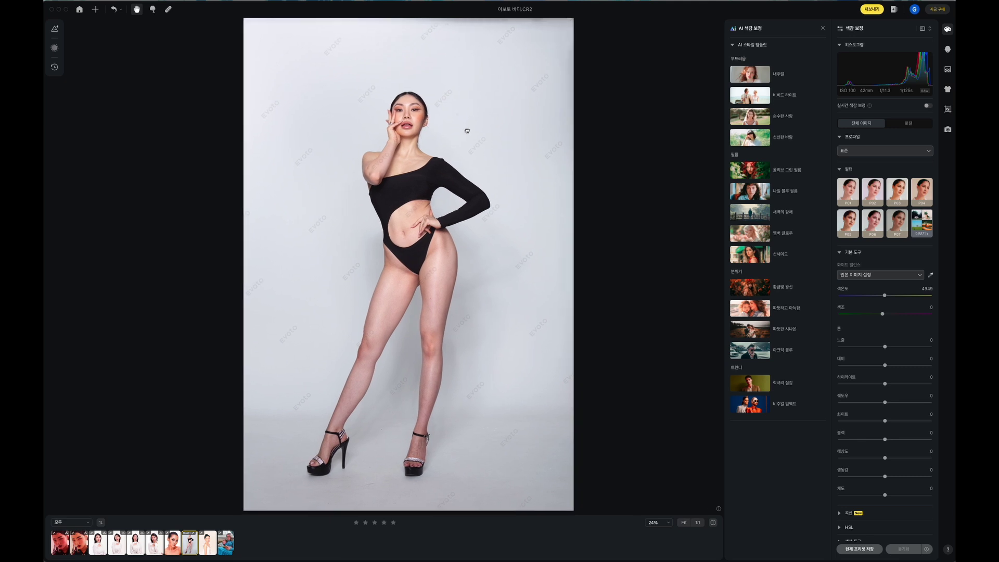
left_click(749, 116)
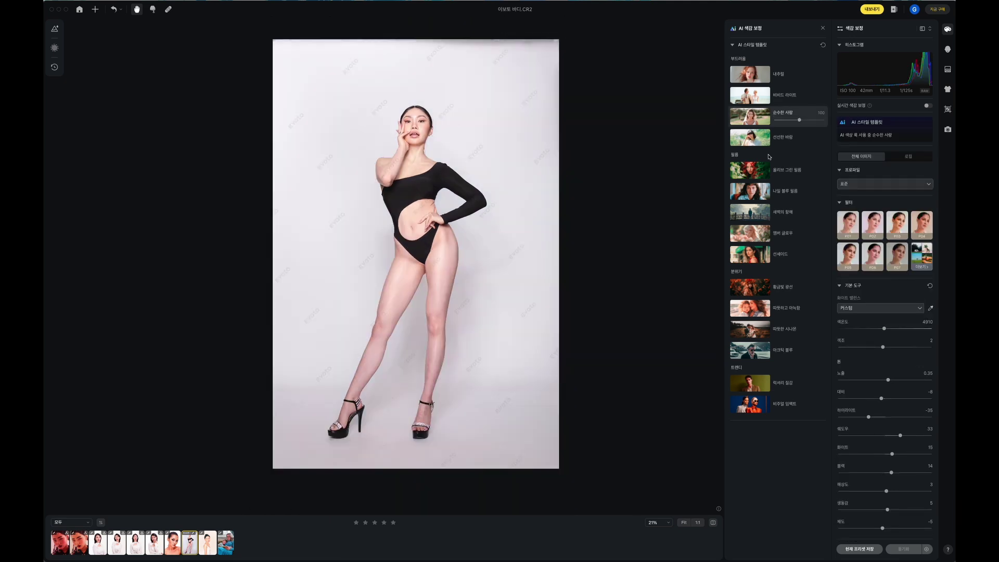
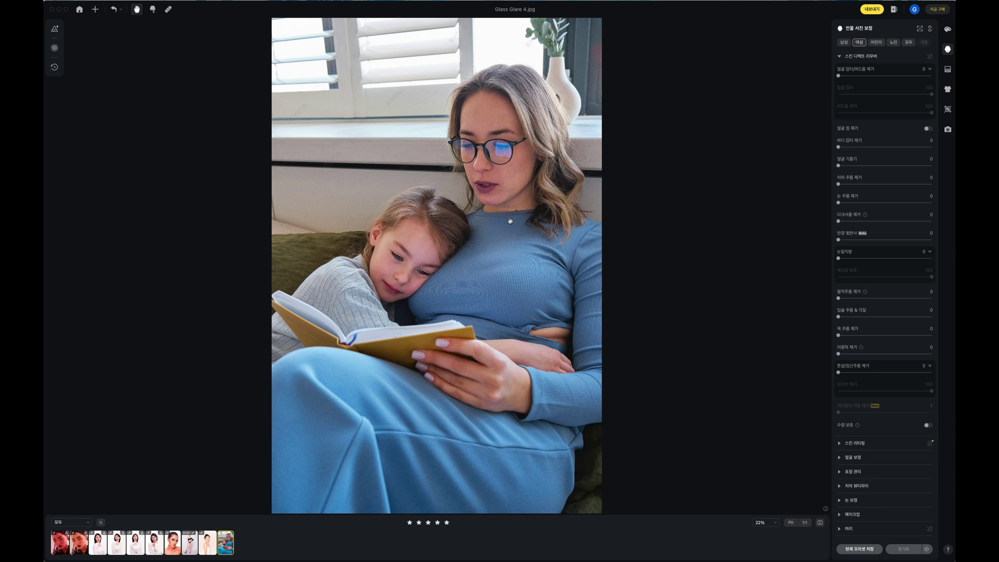
- Examine the reflections on the woman's glasses in Glass Glare 4.jpg close up
scroll(510, 142, "up", 5)
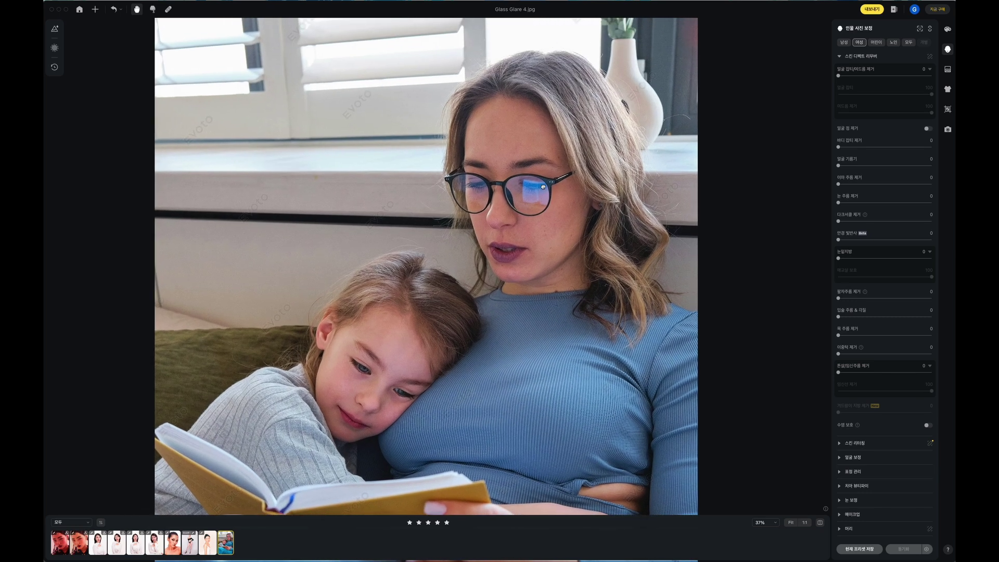
scroll(551, 205, "up", 4)
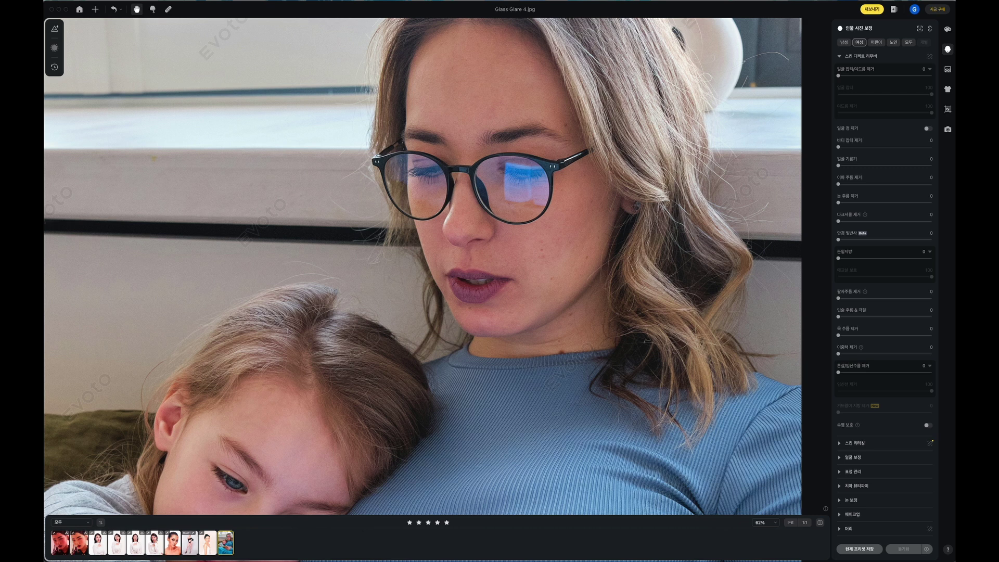
left_click_drag(563, 250, 542, 264)
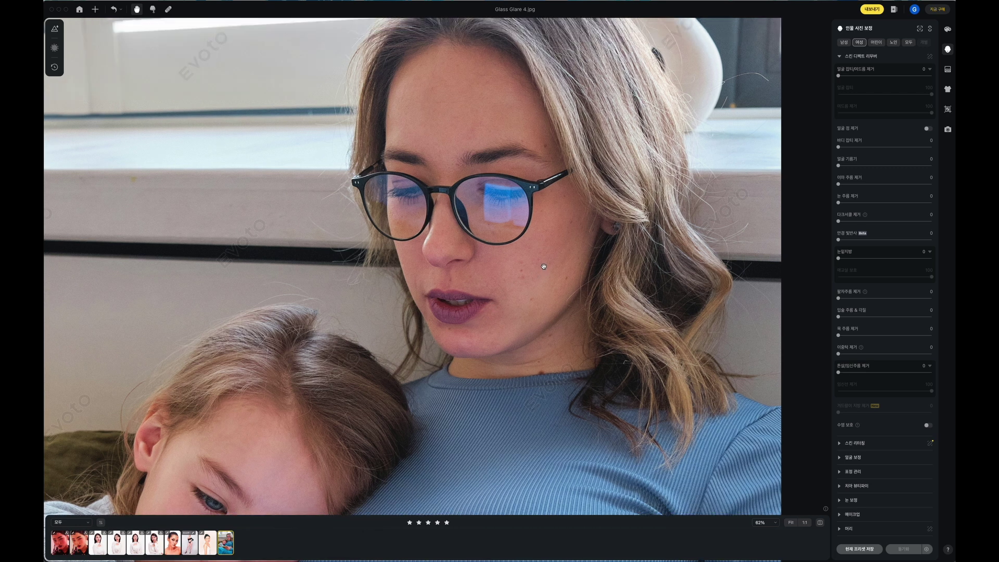
scroll(515, 228, "up", 5)
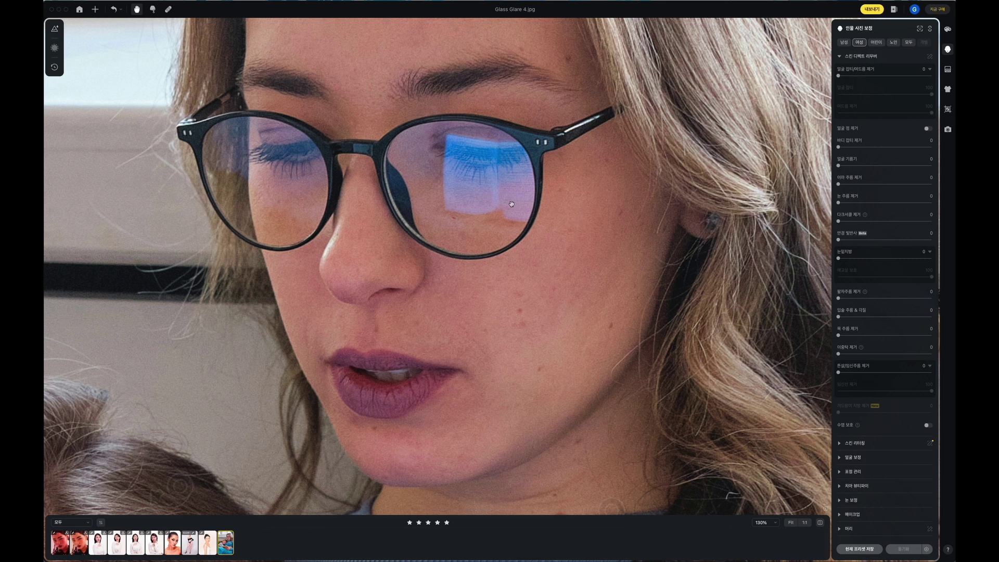
scroll(512, 205, "down", 3)
scroll(530, 210, "down", 2)
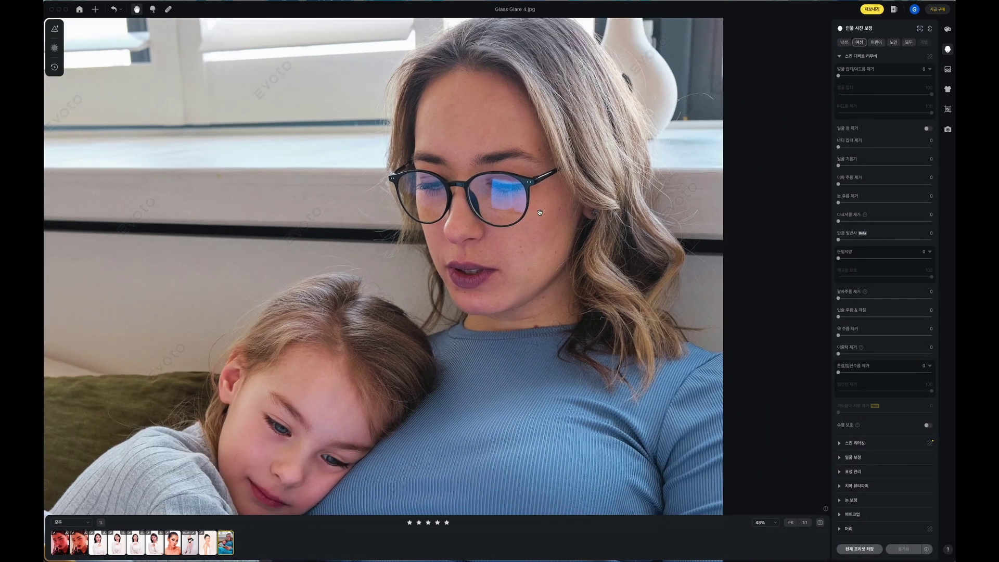
scroll(522, 194, "up", 3)
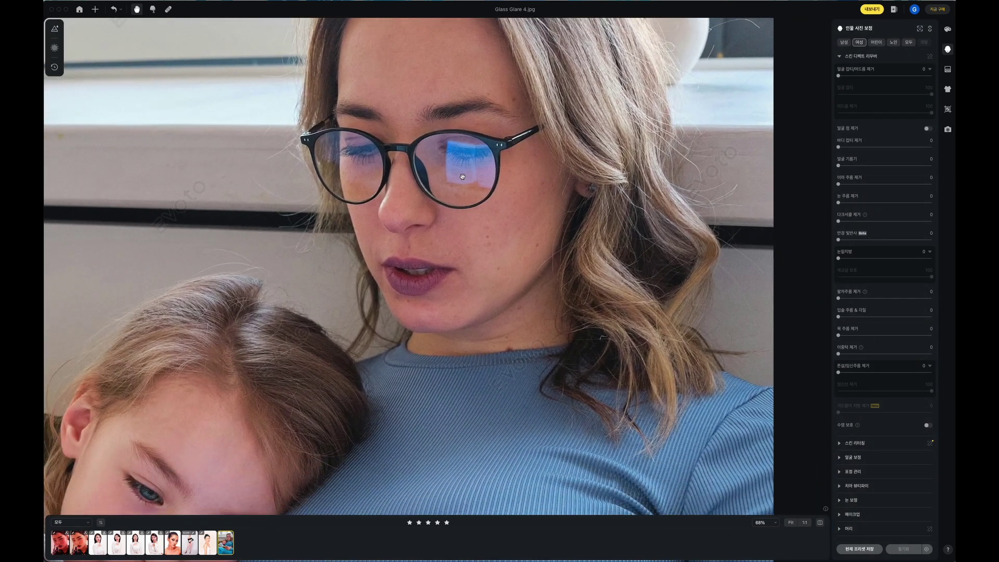
scroll(522, 194, "up", 3)
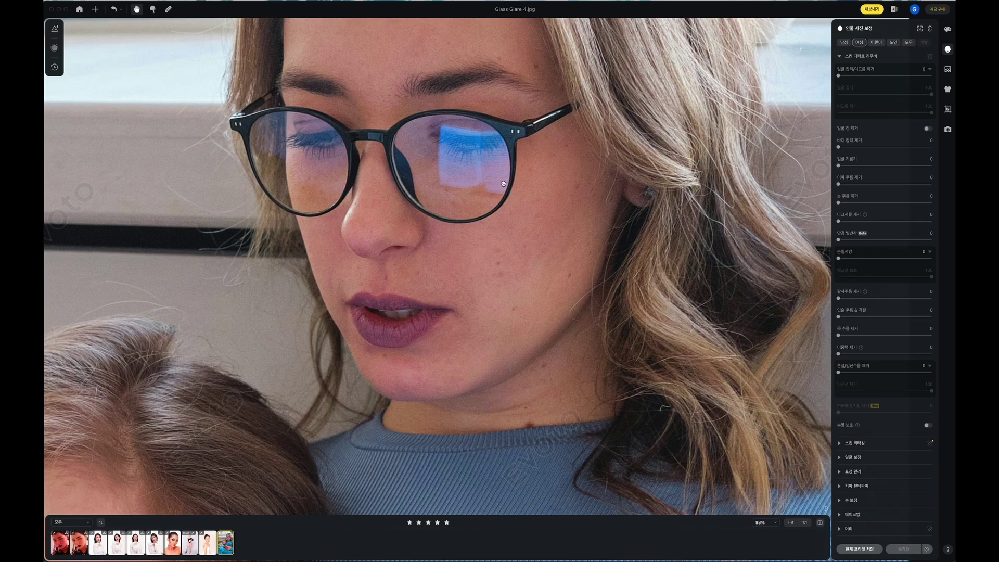
left_click_drag(512, 181, 554, 205)
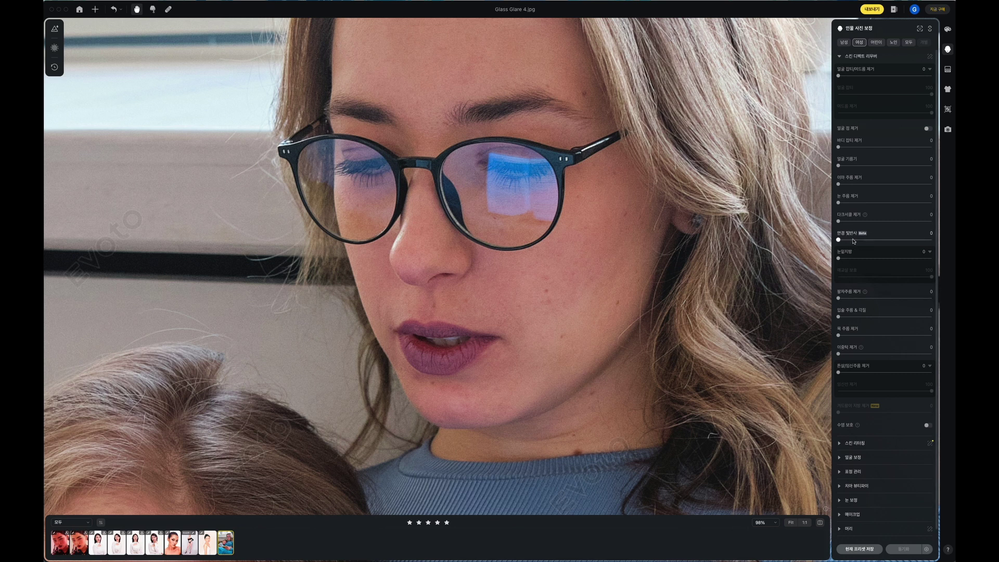
- Try the glasses reflection removal (안경 빛반사) at 42 and 85, and raise it to 98
left_click(878, 240)
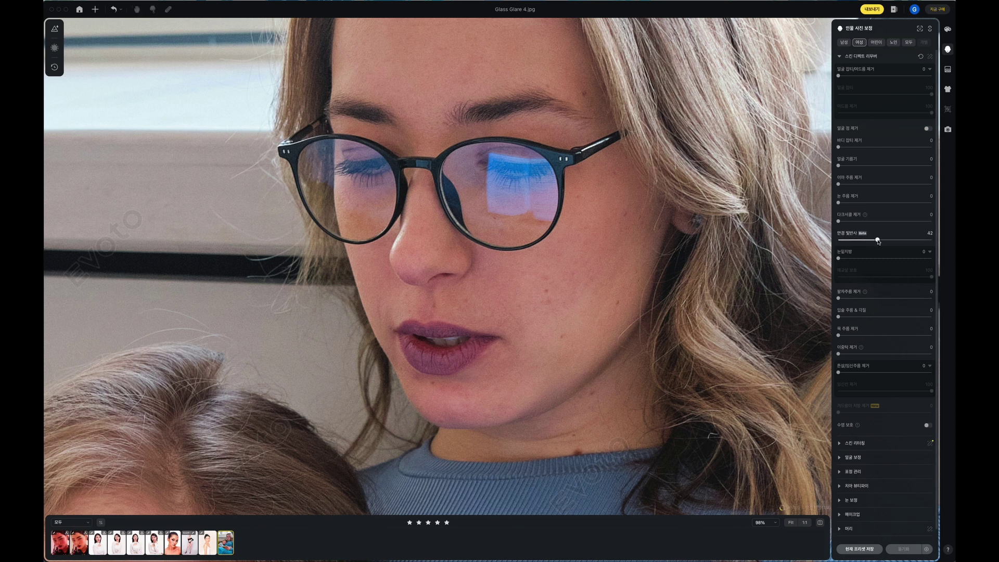
left_click(918, 240)
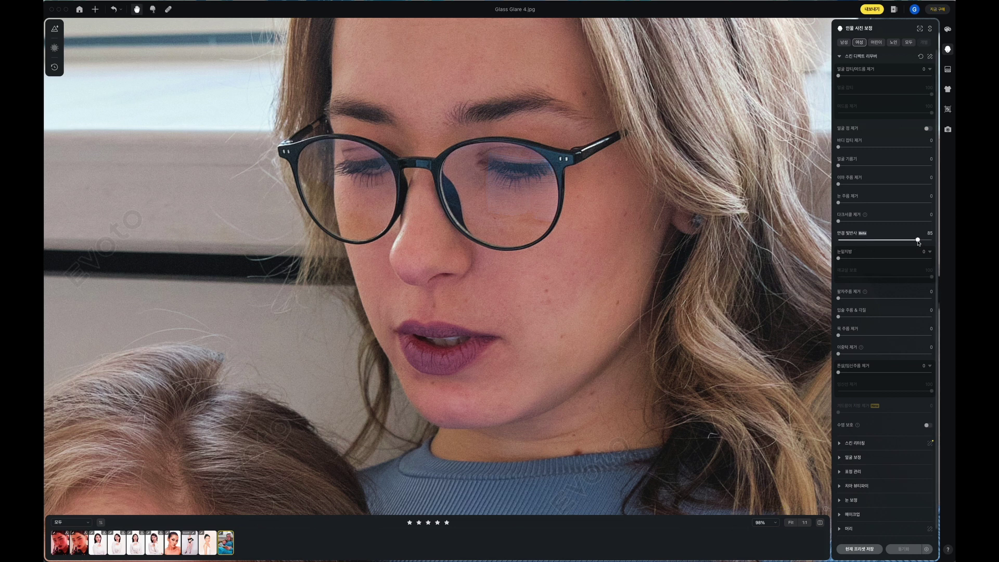
left_click_drag(918, 241, 929, 240)
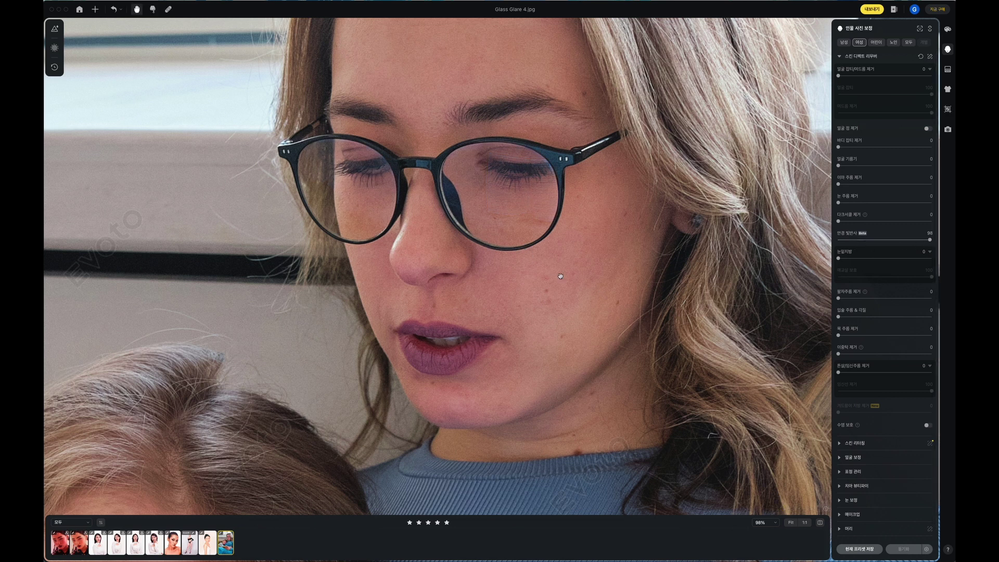
- Check the retouched glasses of the woman close up and in the whole photo
scroll(560, 267, "down", 10)
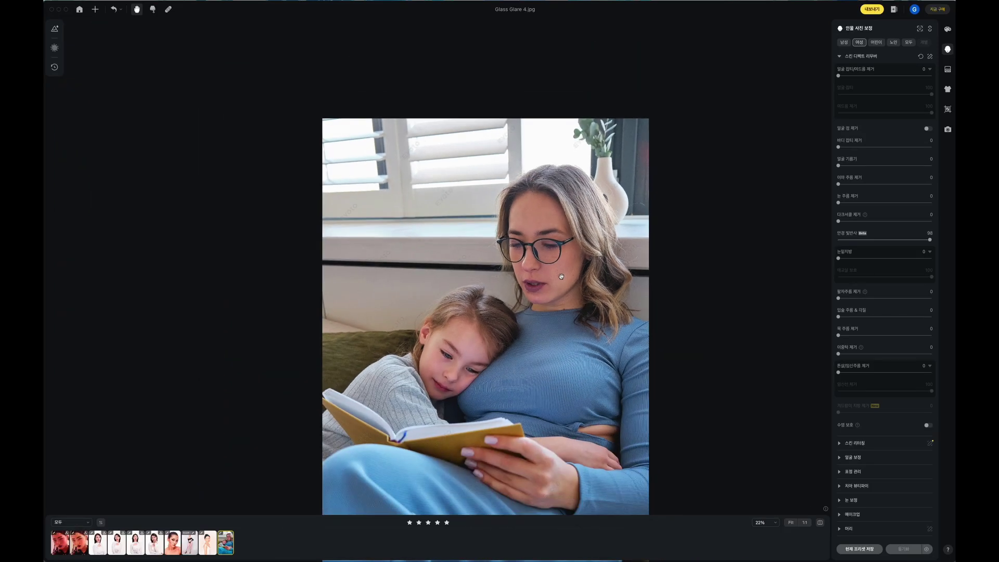
scroll(561, 276, "up", 3)
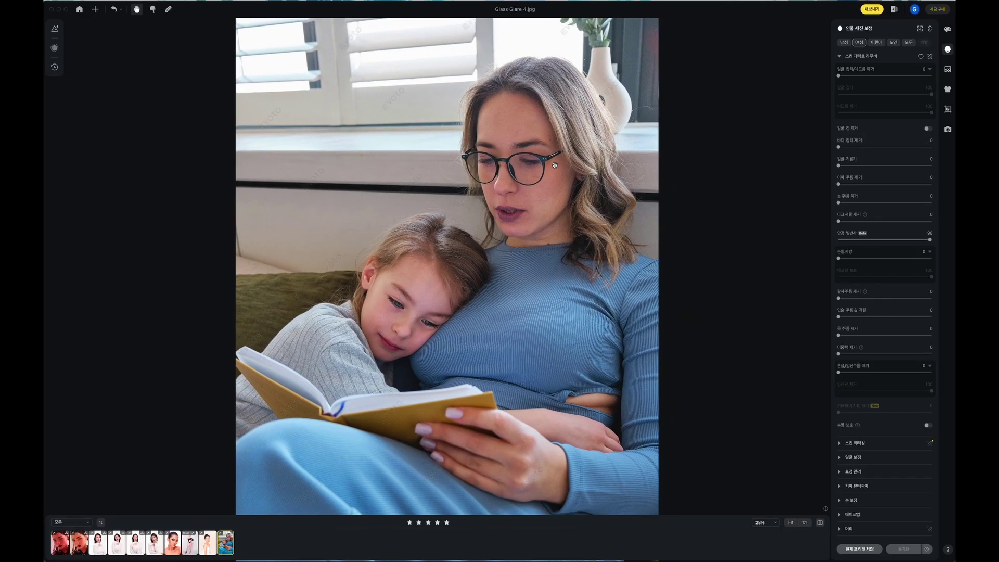
scroll(551, 169, "up", 5)
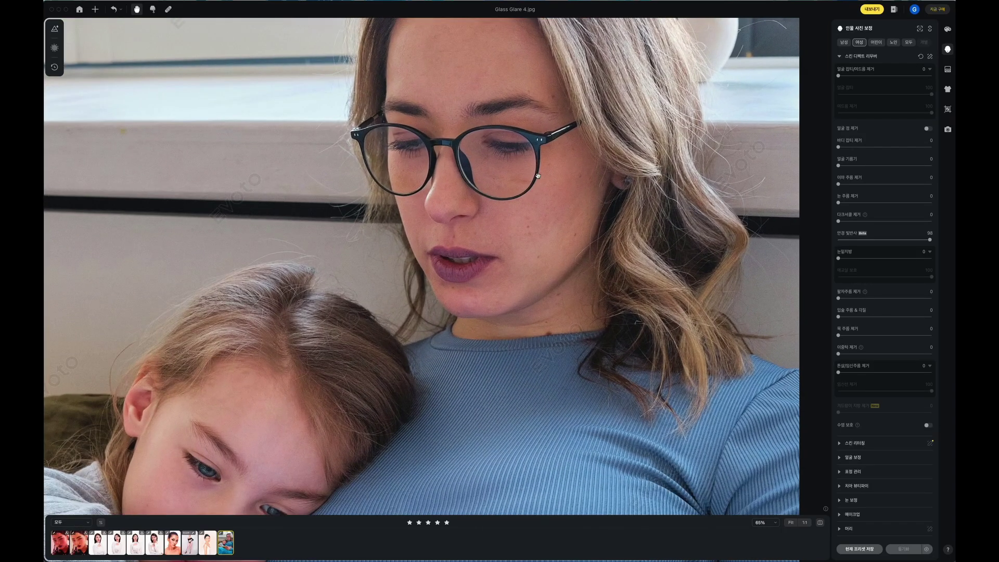
scroll(538, 175, "down", 8)
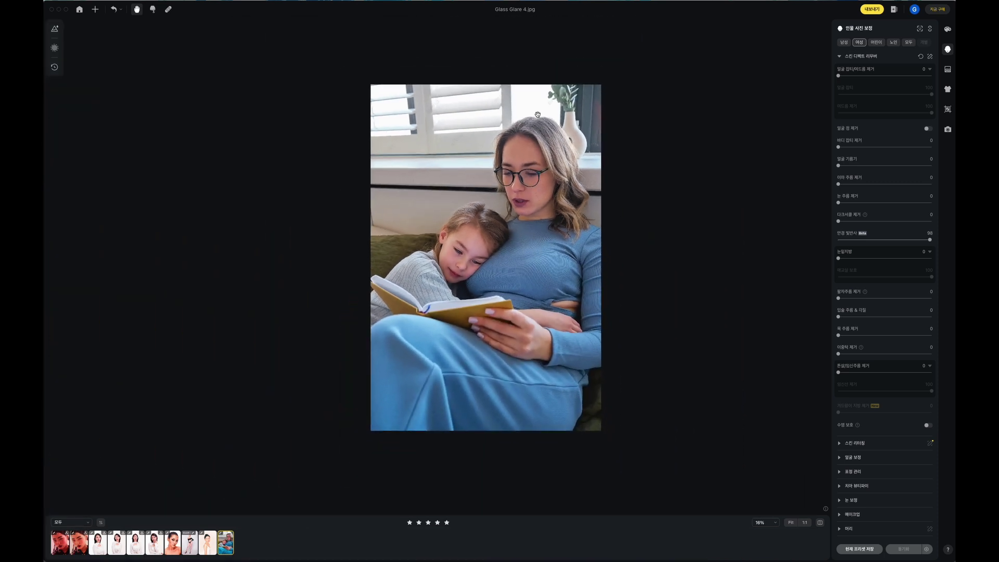
scroll(538, 115, "up", 6)
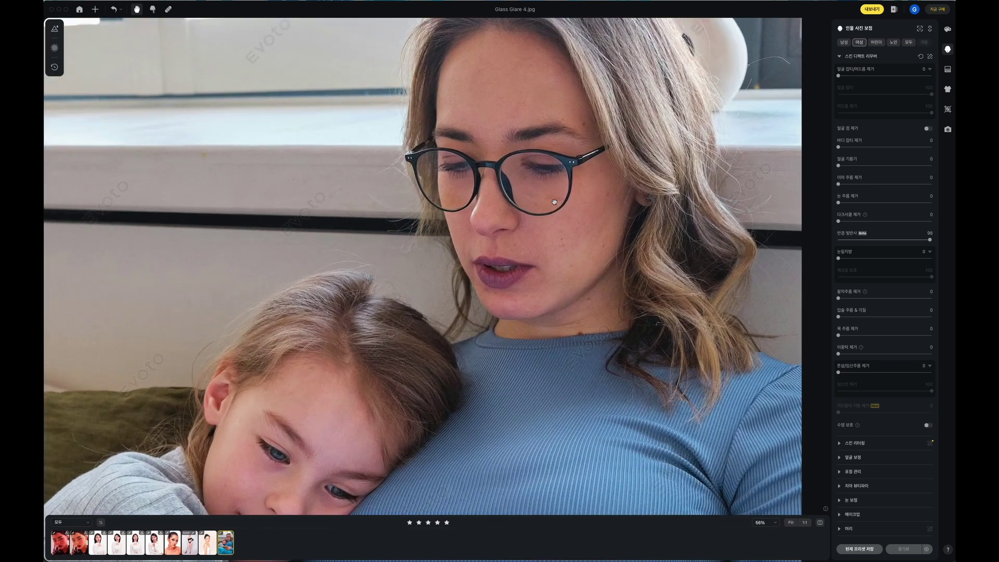
left_click_drag(554, 201, 519, 182)
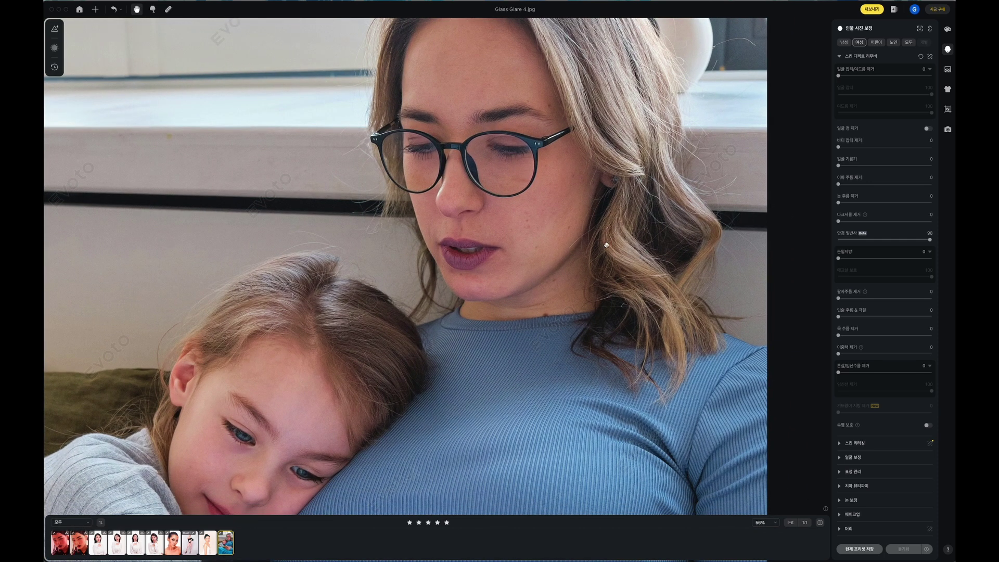
scroll(526, 214, "down", 4)
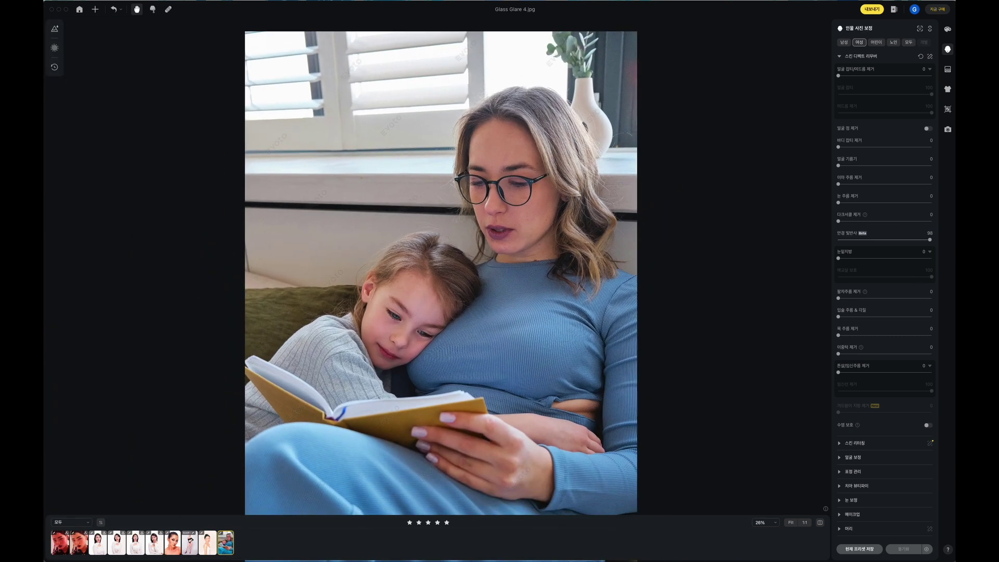
- Import Glass Glare 3.jpg and set the glasses reflection removal (안경 빛반사) to 67 for the child's glasses
left_click_drag(483, 385, 425, 333)
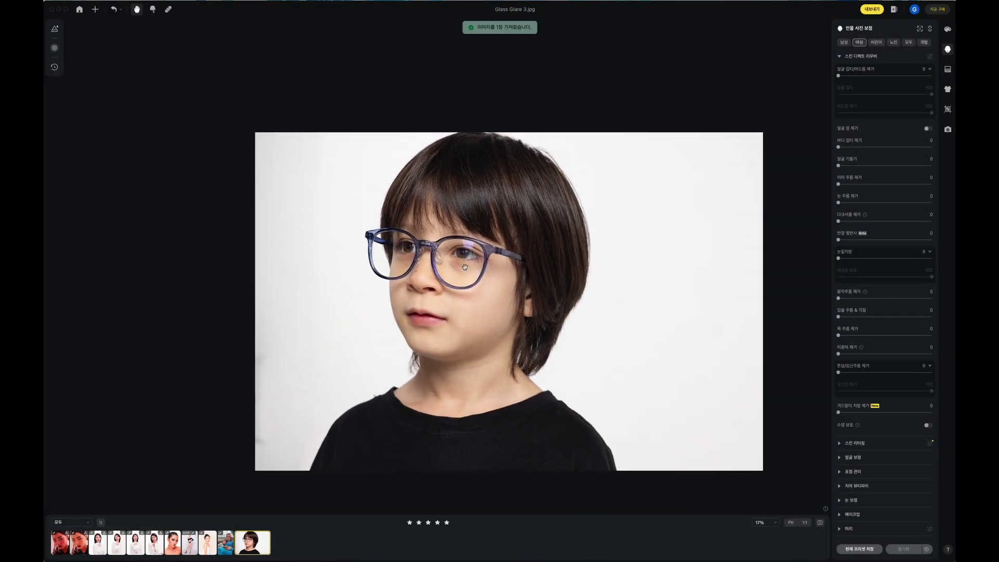
scroll(463, 244, "up", 5)
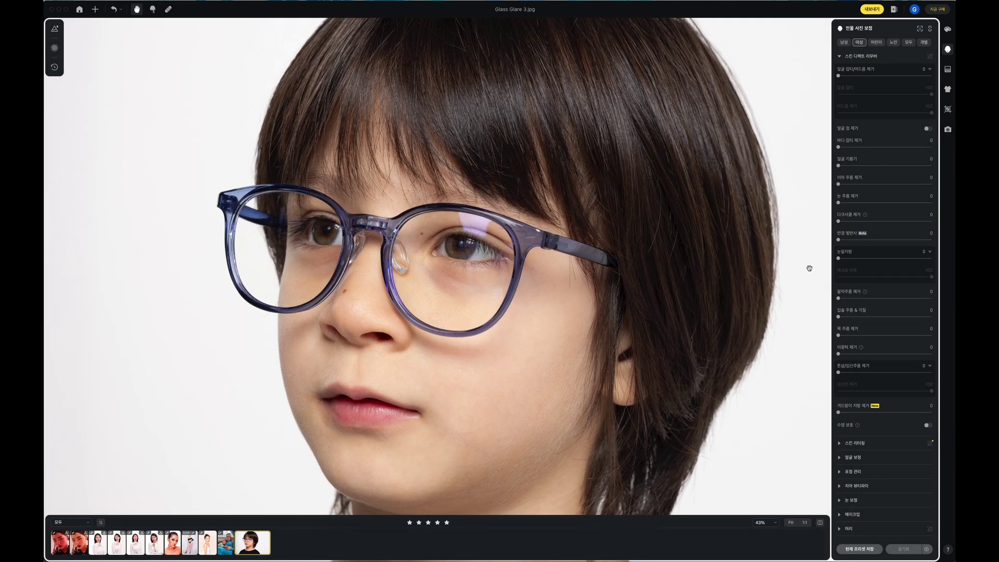
left_click(901, 240)
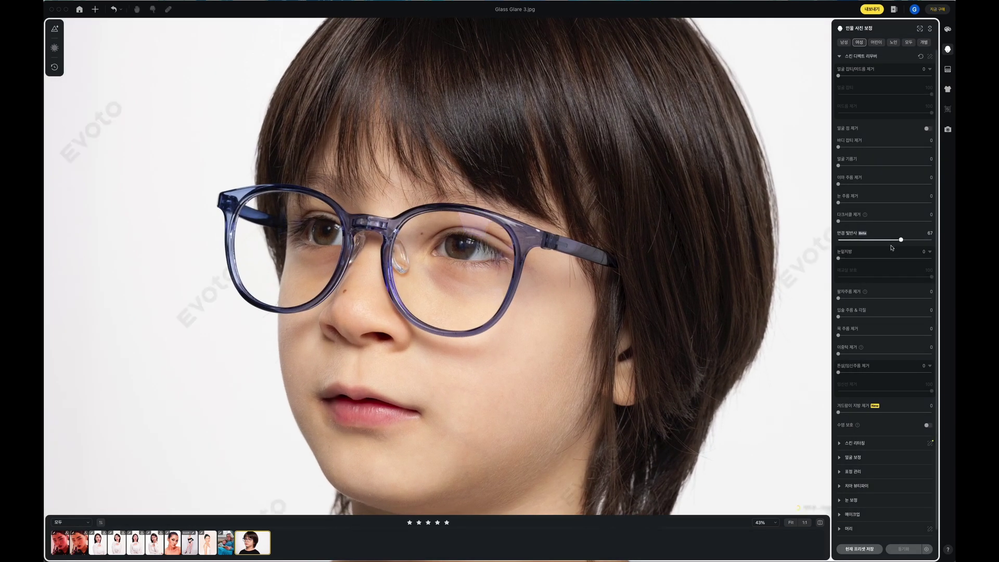
- Try the glasses reflection removal (안경 빛반사) on the child's photo at 100, 3 and 94, and set it to 79
left_click(931, 241)
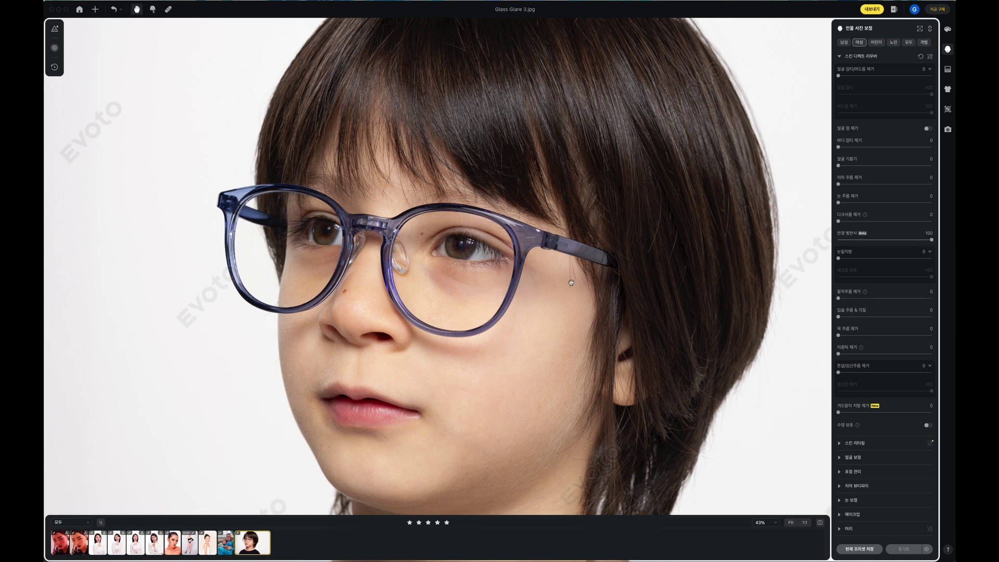
left_click(565, 281)
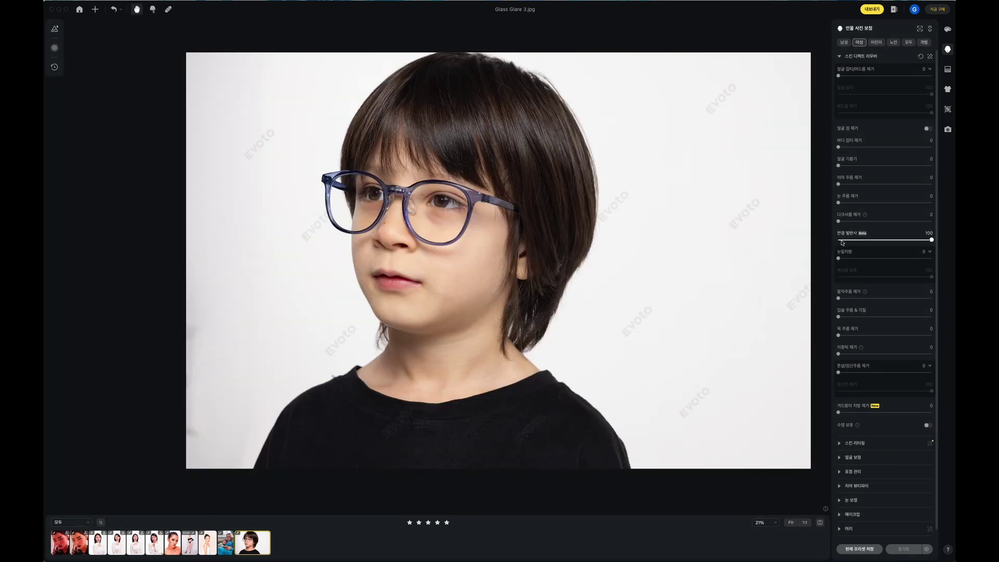
left_click(841, 241)
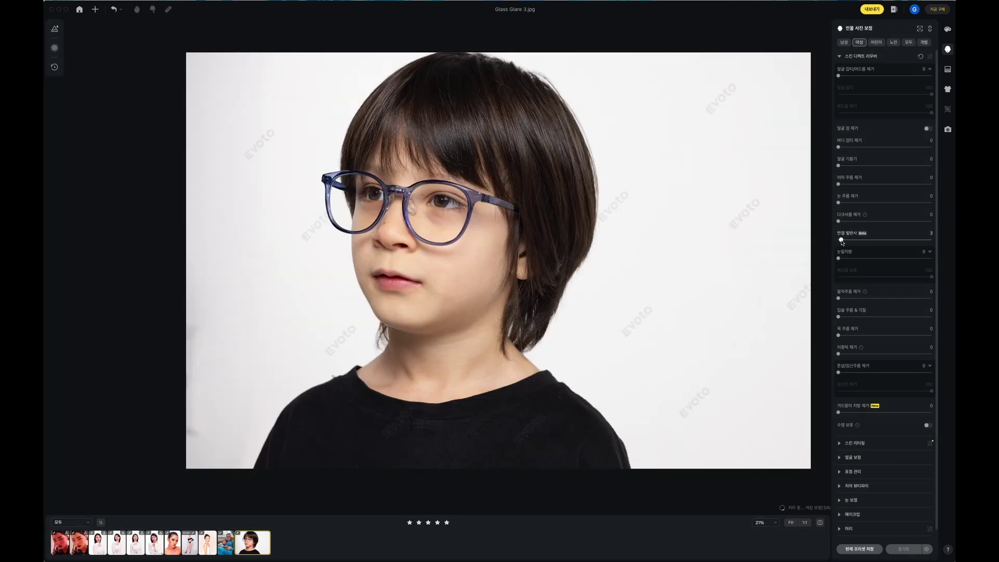
left_click(888, 241)
left_click(908, 241)
left_click(926, 240)
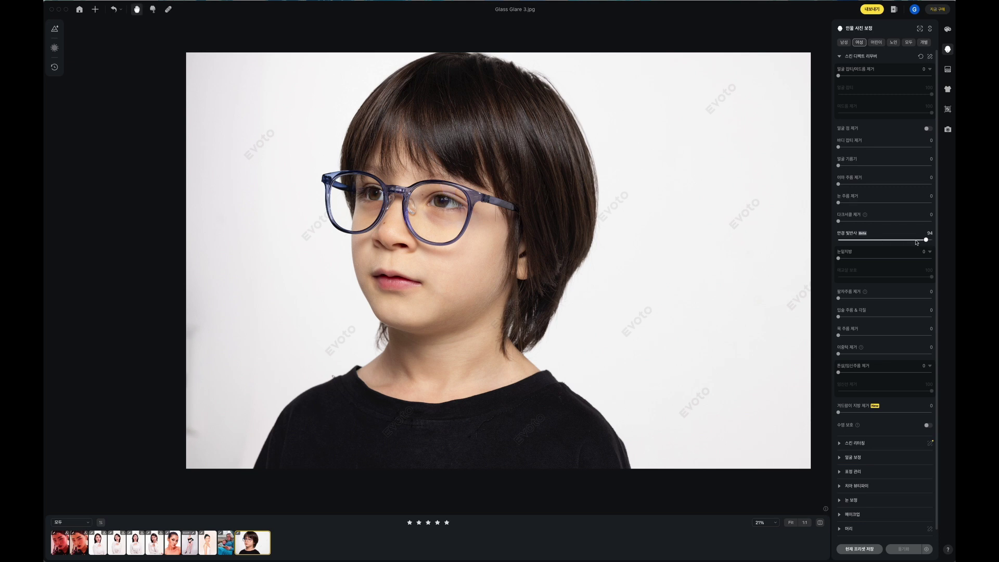
left_click(844, 240)
left_click_drag(894, 240, 911, 240)
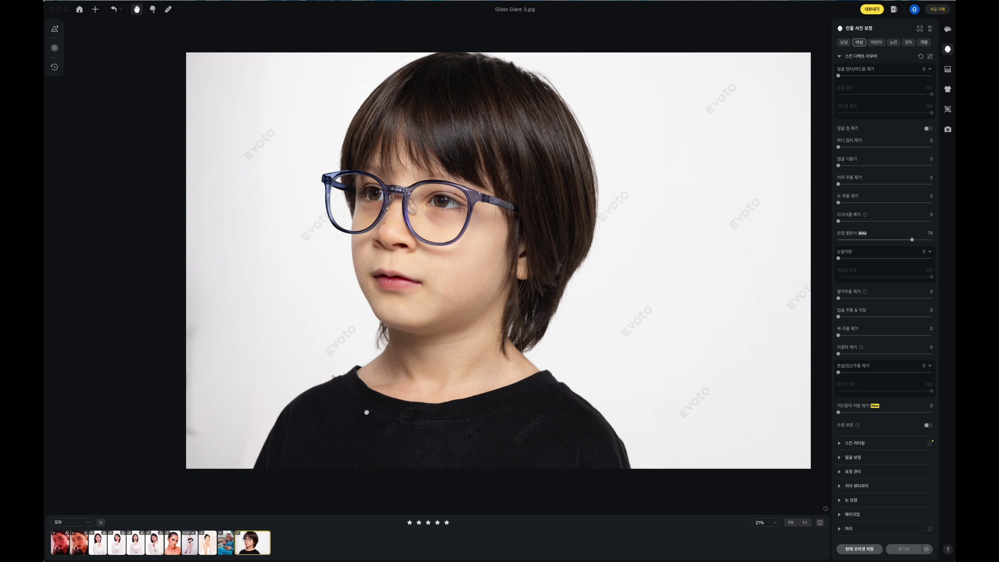
- Open the colour correction of 스튜디오 세션-033.jpg and turn on real-time colour correction (실시간 색감 보정) to inspect the woman's face
left_click(119, 547)
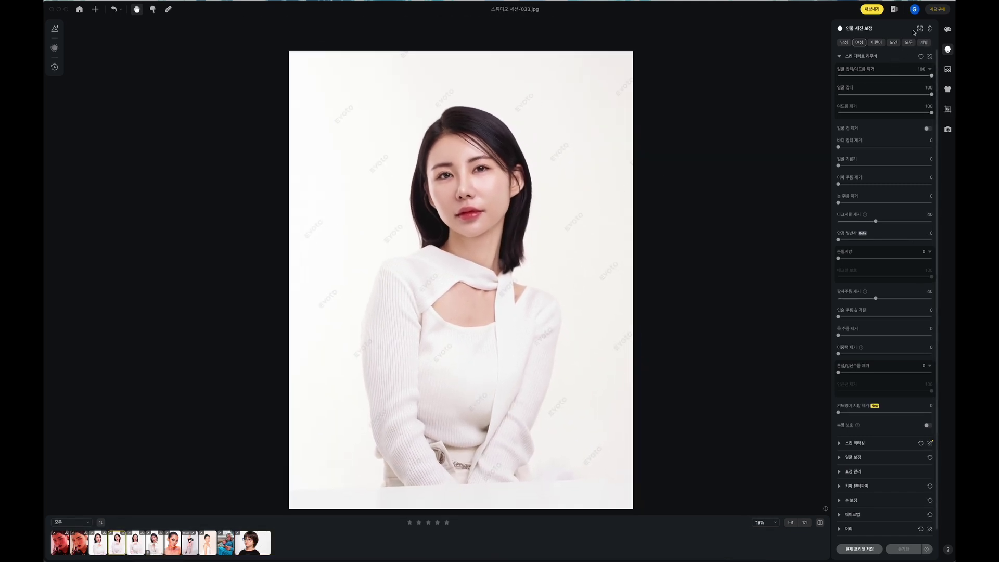
left_click(948, 29)
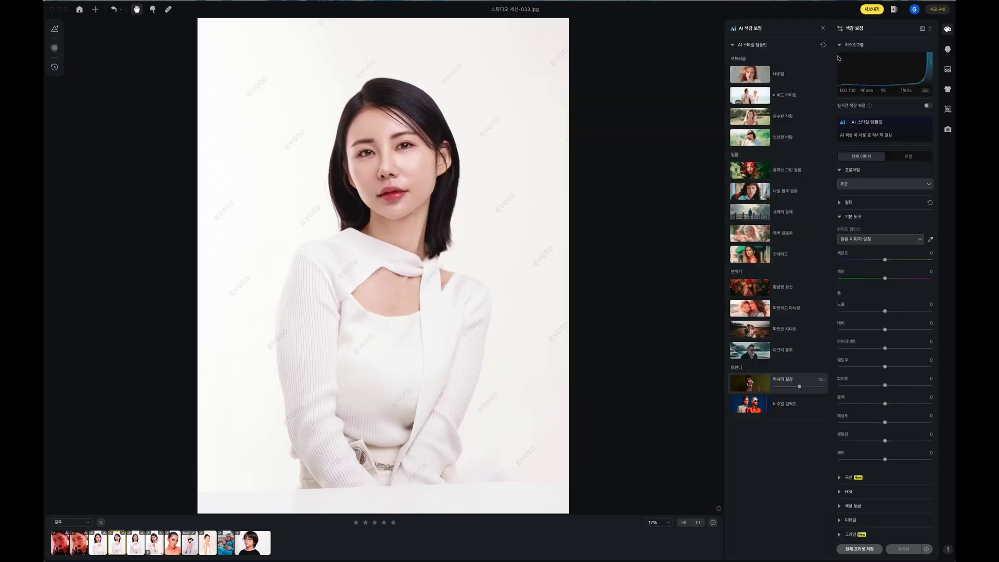
left_click(822, 30)
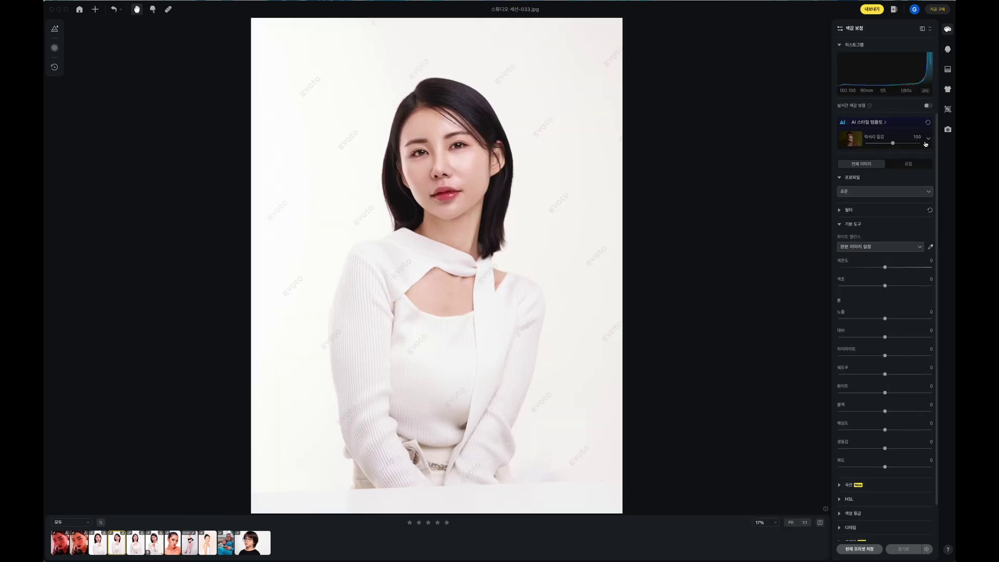
left_click(928, 106)
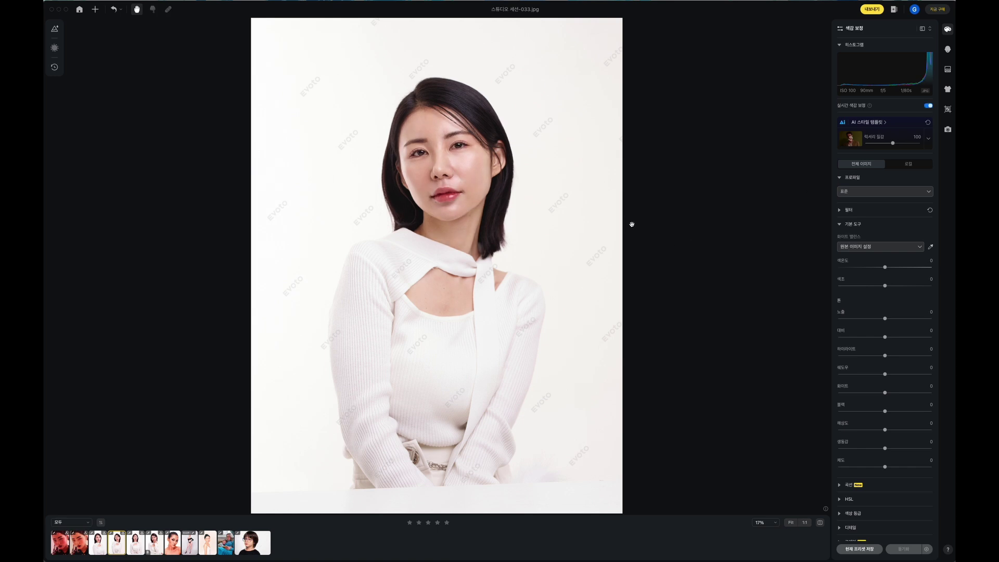
scroll(459, 164, "up", 2)
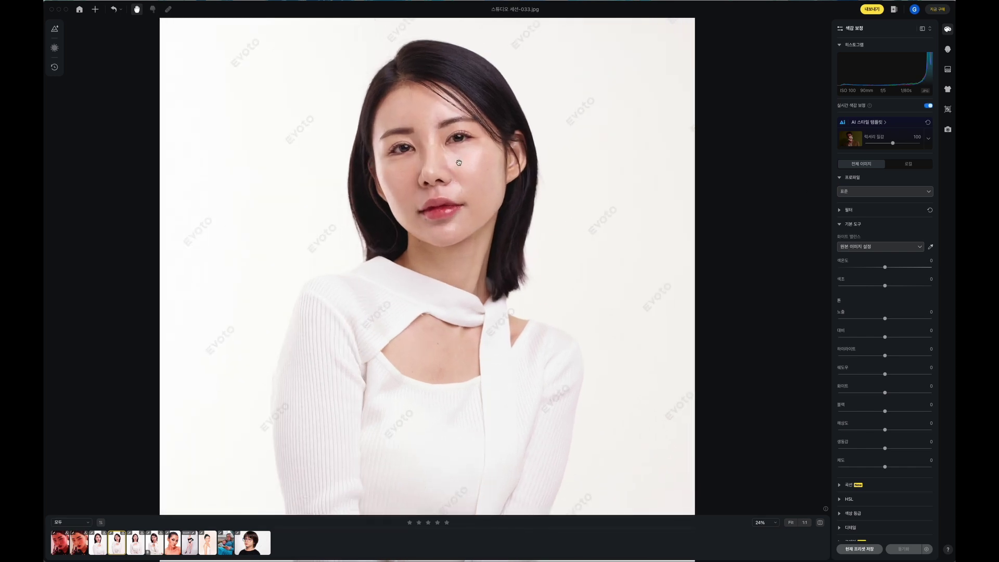
scroll(408, 133, "up", 3)
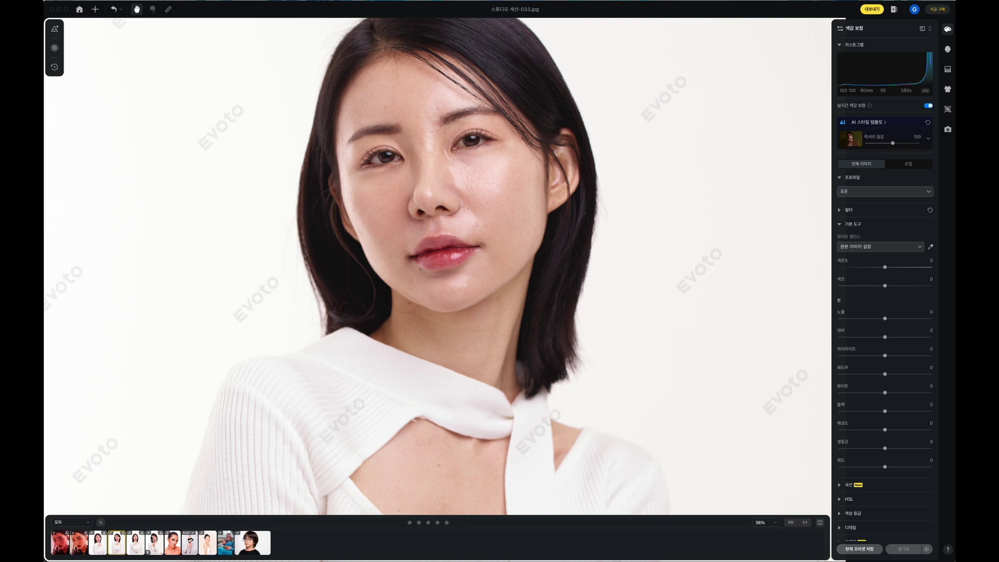
- Open 스튜디오 세션-035.jpg and examine the woman's face and hairline with real-time colour correction on
left_click(131, 550)
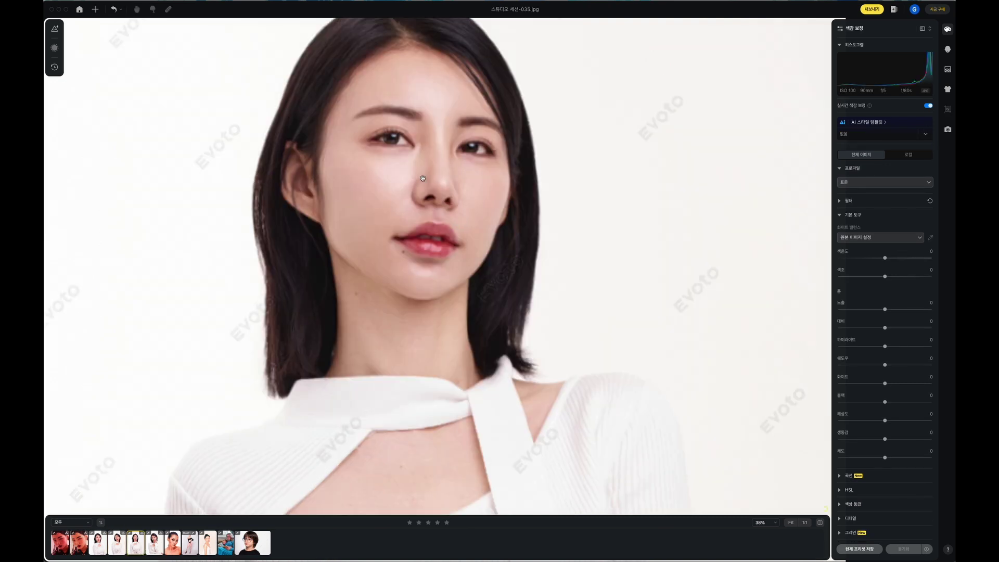
scroll(422, 178, "down", 1)
scroll(572, 197, "down", 2)
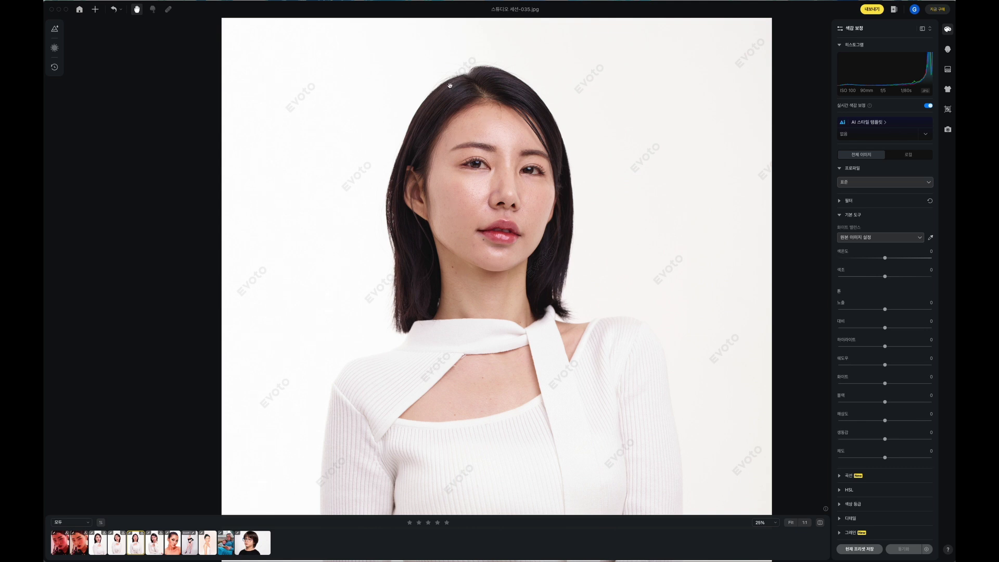
scroll(450, 84, "up", 5)
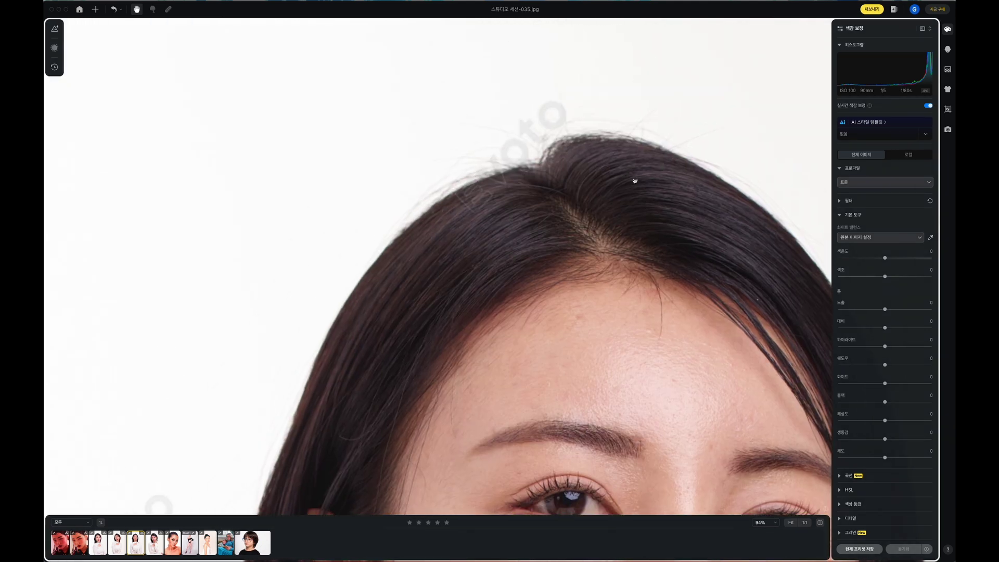
scroll(635, 180, "down", 5)
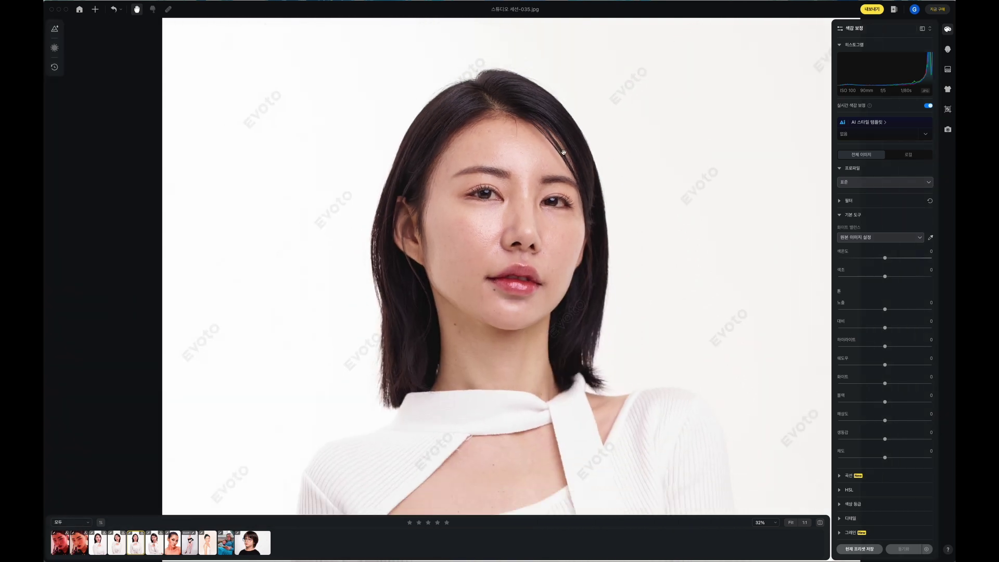
scroll(564, 152, "down", 1)
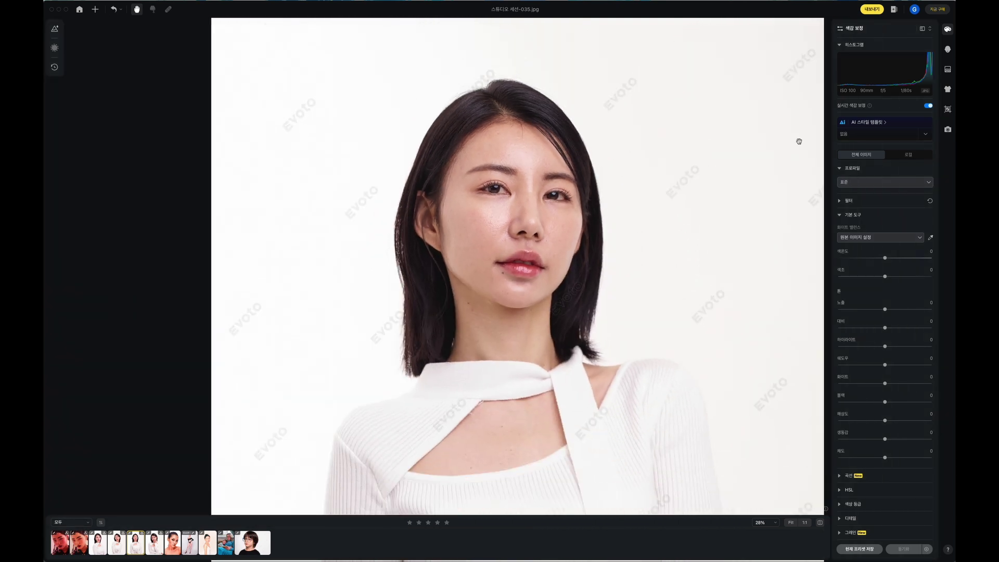
- Switch real-time colour correction (실시간 색감 보정) off and on to compare the stray hairs on the crown of the woman's head
left_click(927, 106)
scroll(481, 123, "up", 2)
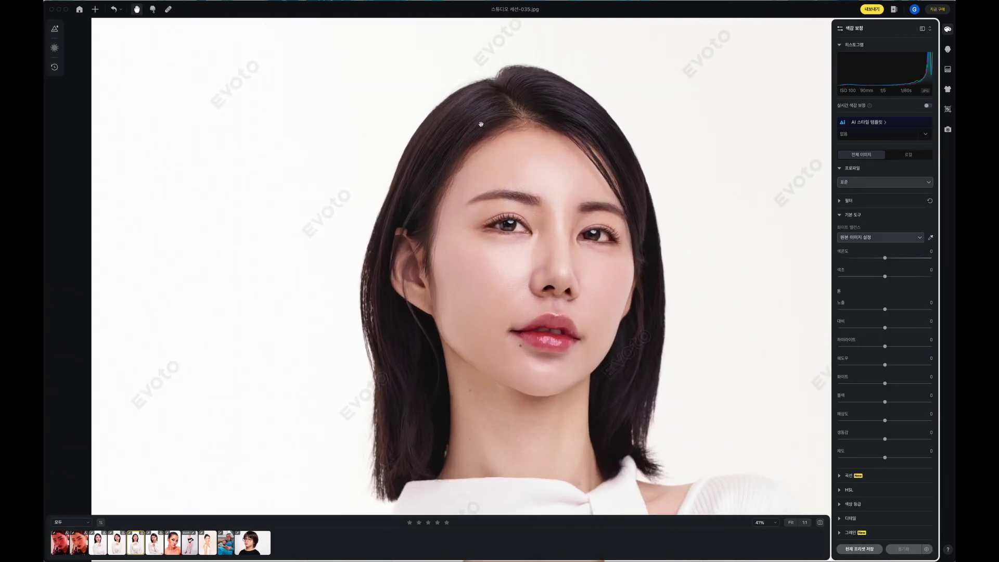
scroll(481, 123, "up", 1)
scroll(493, 176, "up", 1)
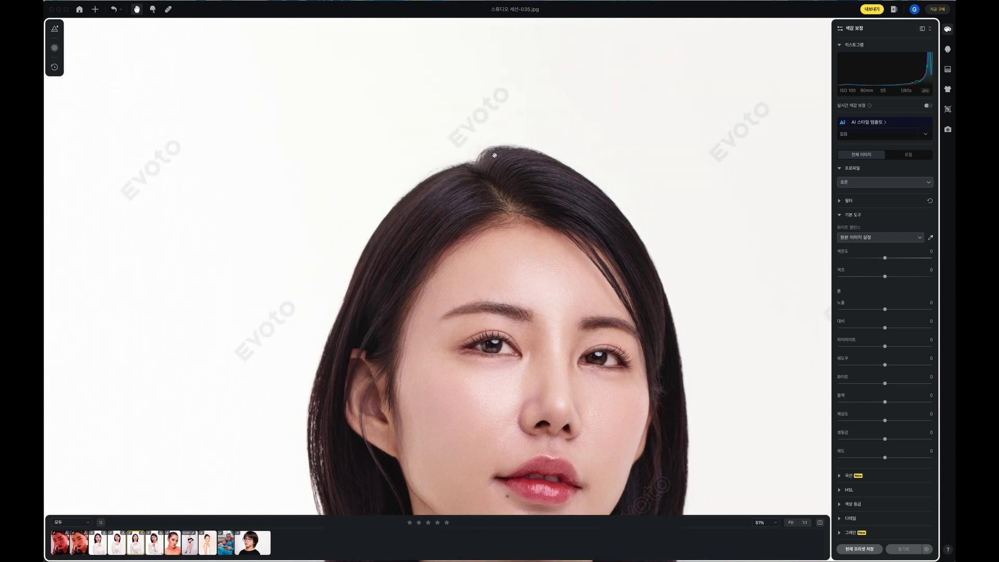
scroll(512, 136, "up", 5)
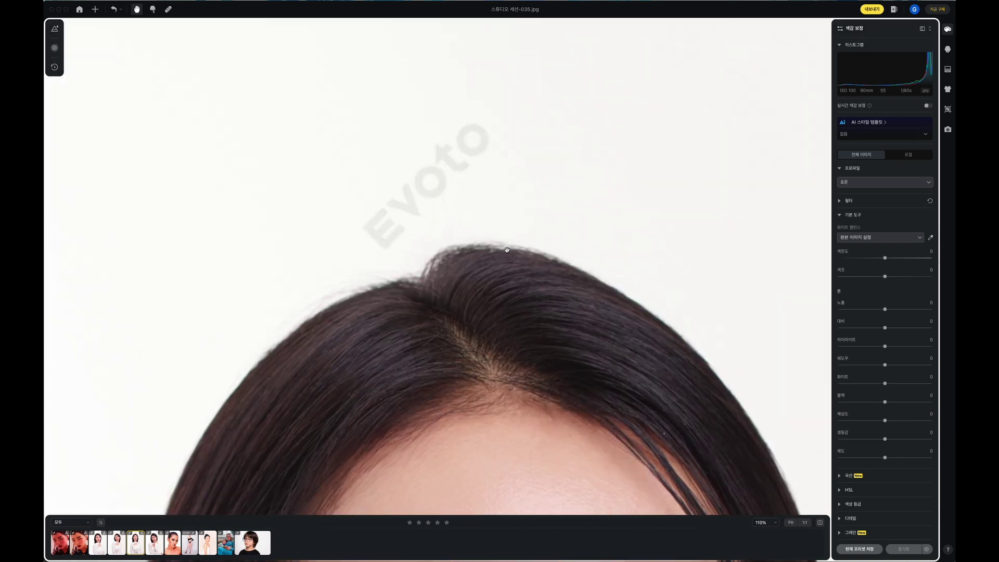
left_click(927, 106)
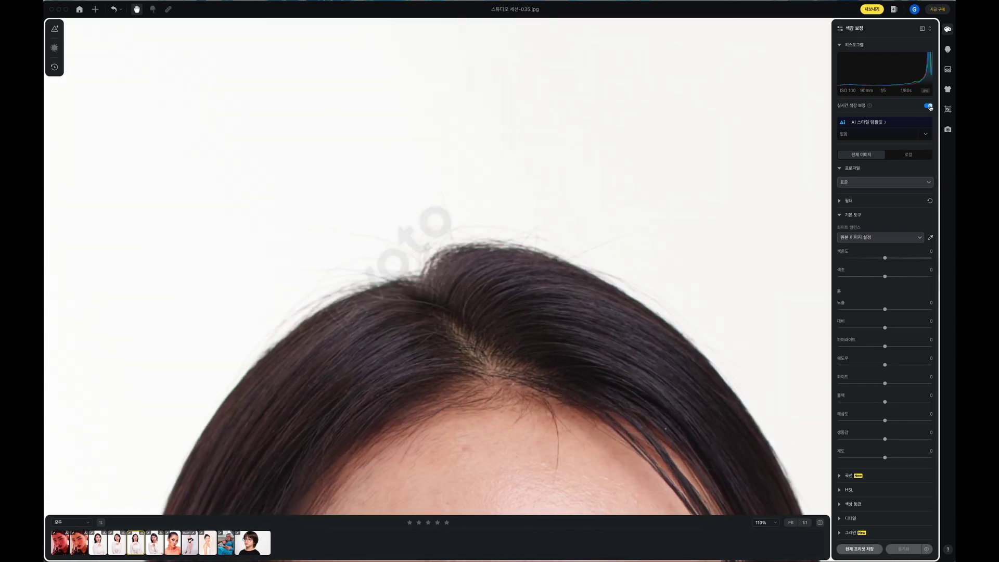
left_click(928, 106)
left_click(928, 106)
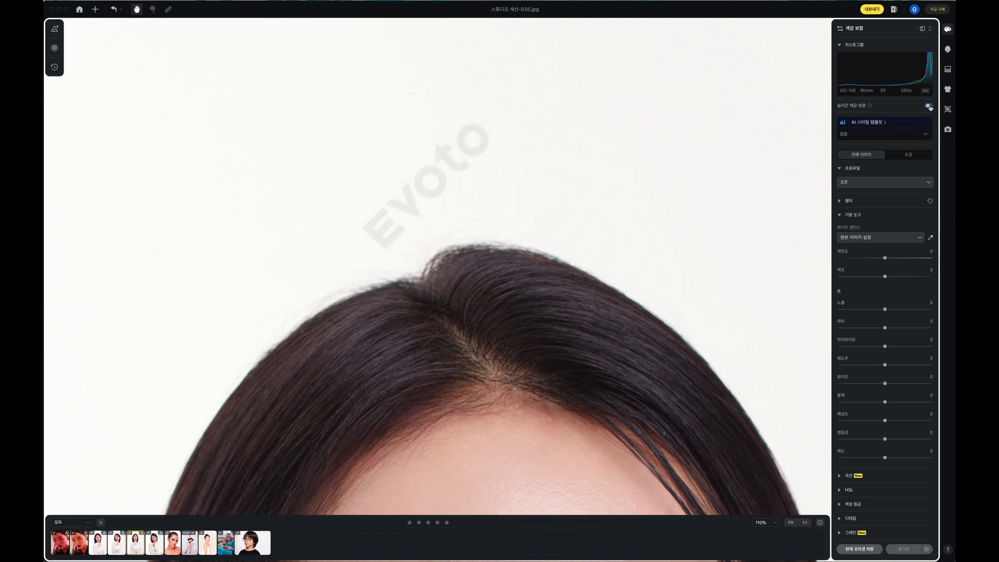
left_click(928, 106)
- Compare the woman's facial skin close up with real-time colour correction on and off
left_click_drag(546, 405, 545, 133)
scroll(564, 346, "down", 5)
left_click_drag(519, 366, 514, 317)
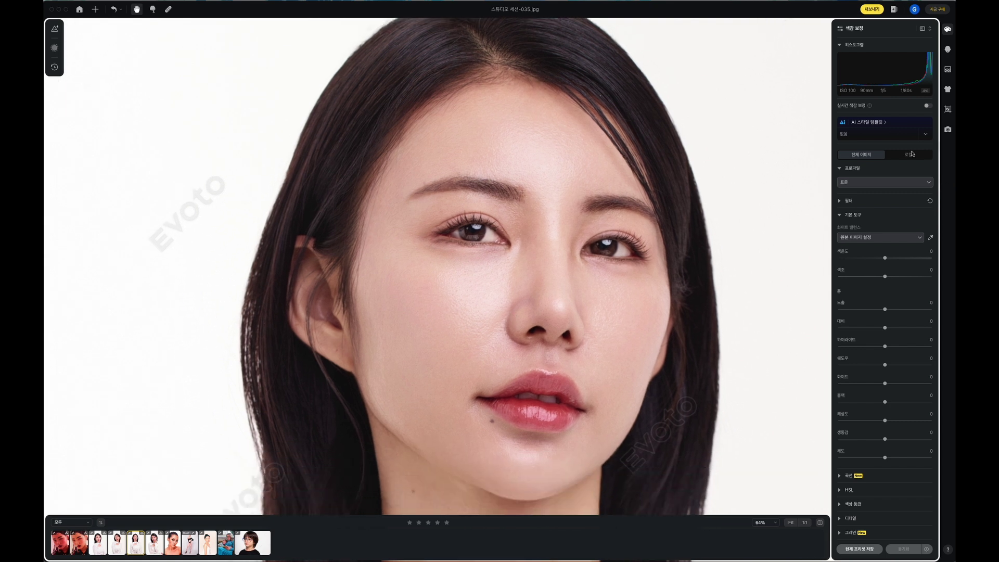
left_click(928, 106)
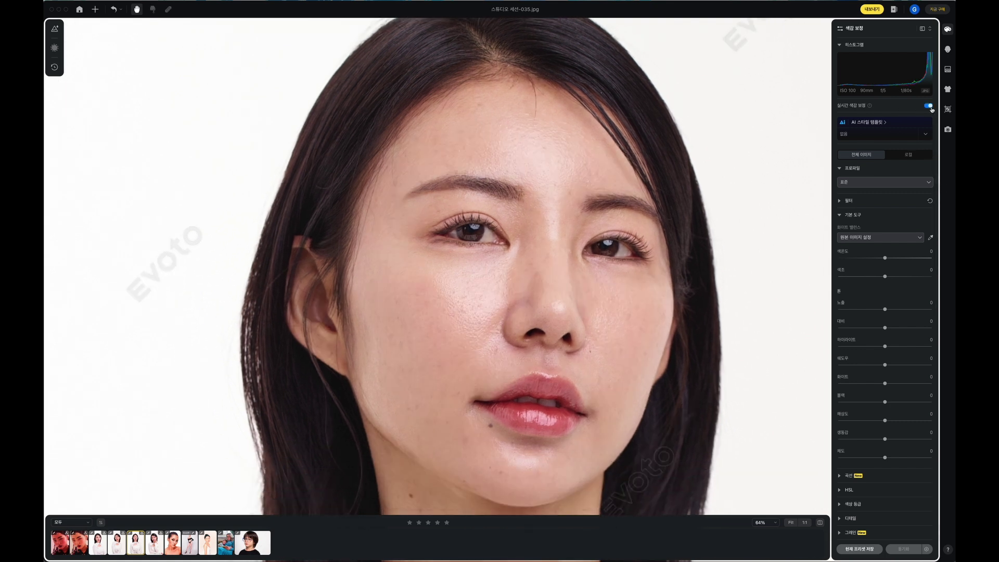
left_click(927, 106)
left_click(929, 107)
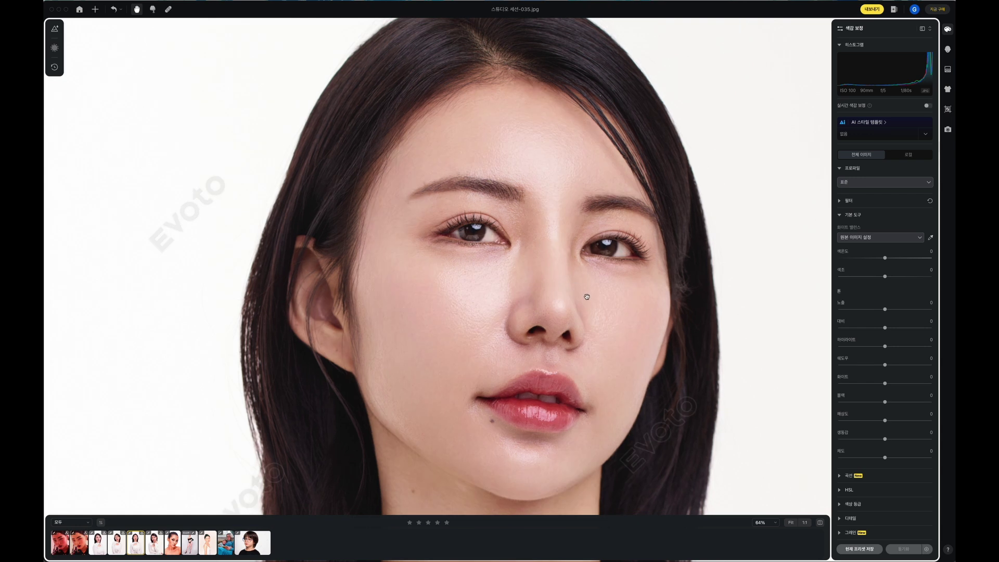
- Compare the woman's whole upper body with real-time colour correction on and off, and leave it off
scroll(591, 307, "down", 3)
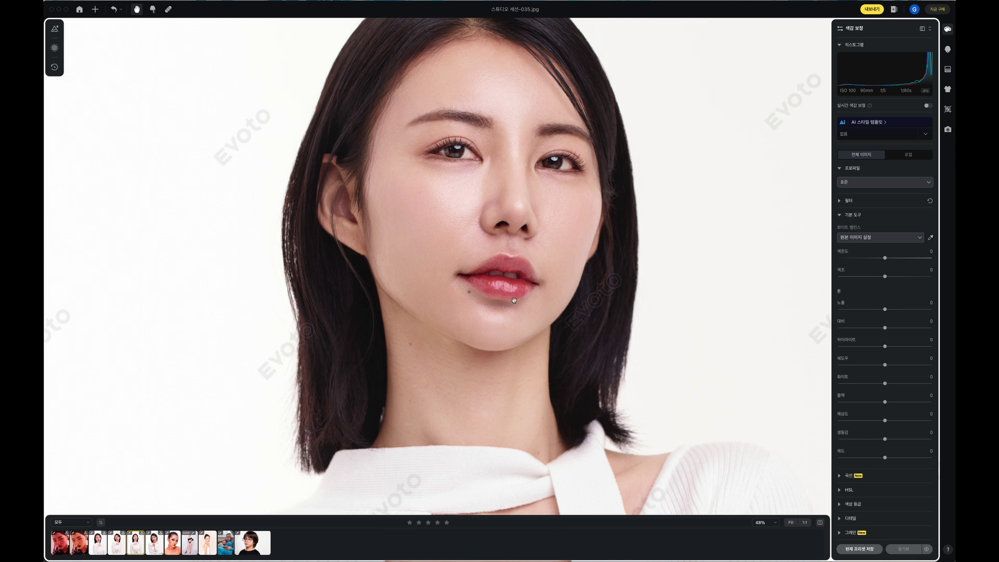
scroll(533, 303, "down", 4)
scroll(505, 233, "down", 2)
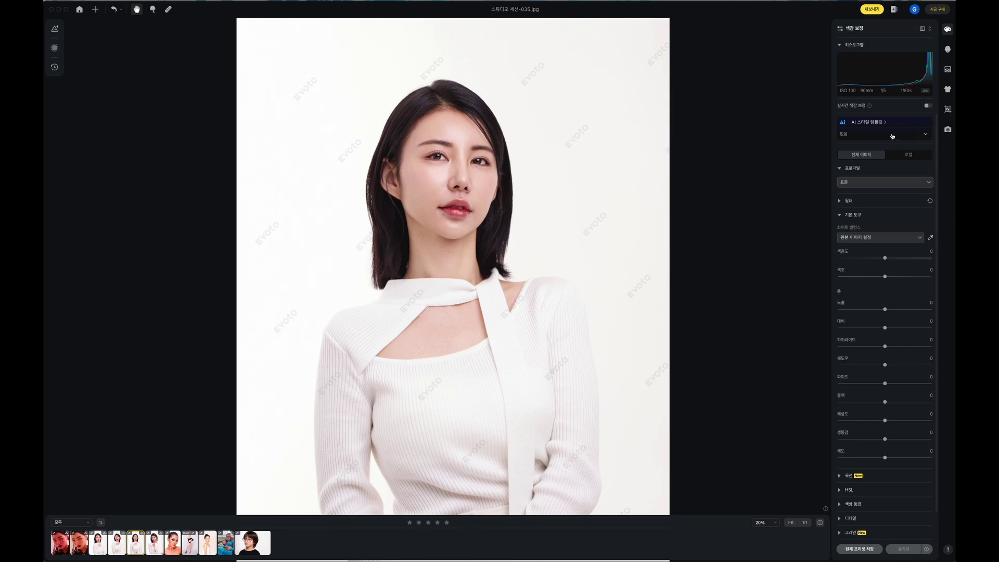
left_click(928, 106)
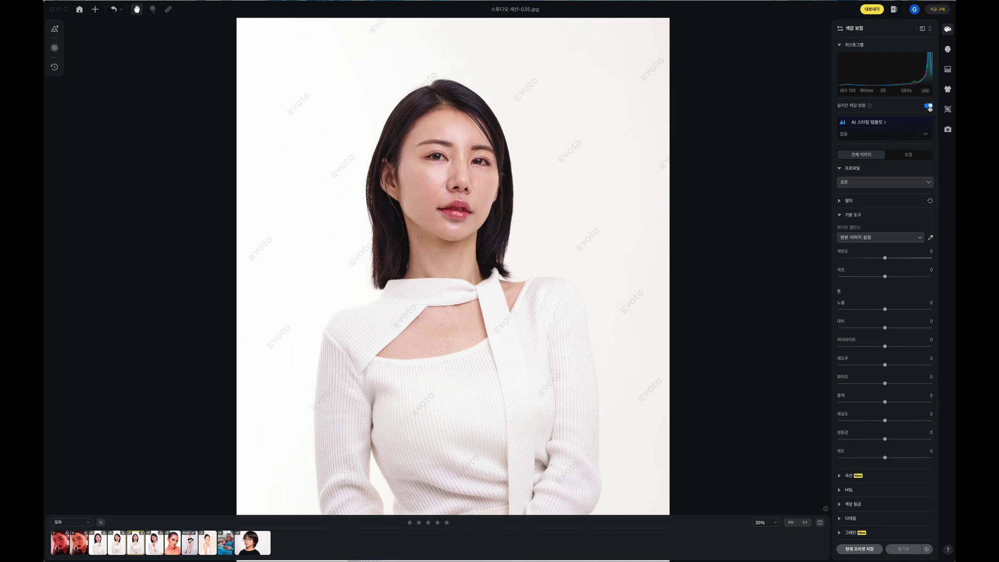
left_click(929, 106)
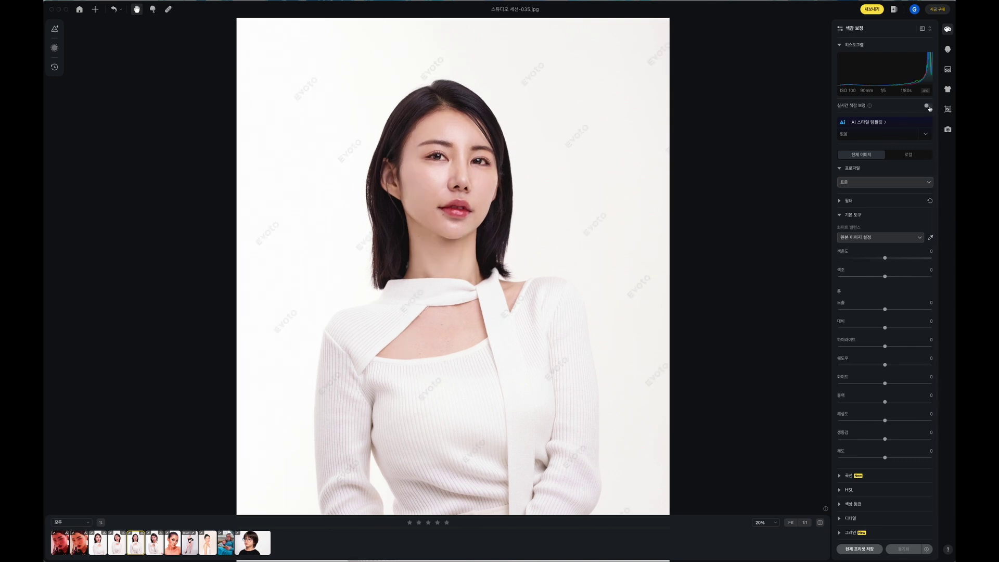
left_click(928, 107)
left_click(928, 107)
left_click(928, 106)
left_click(928, 107)
scroll(471, 230, "down", 3)
scroll(474, 260, "up", 3)
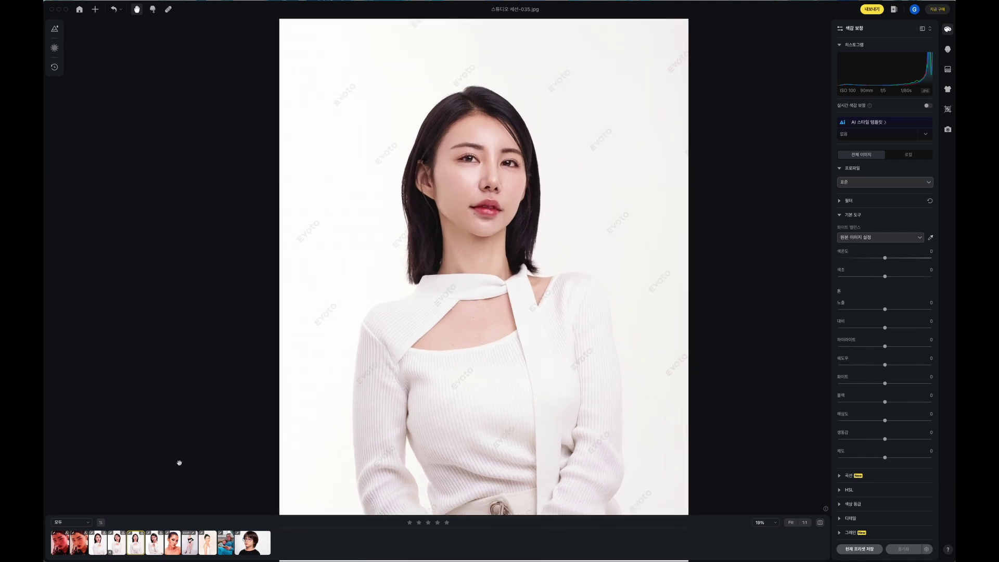
- View 스튜디오 세션-099.jpg, and examine the skin, lips and eyes in 스튜디오 세션-018.jpg close up
left_click(155, 542)
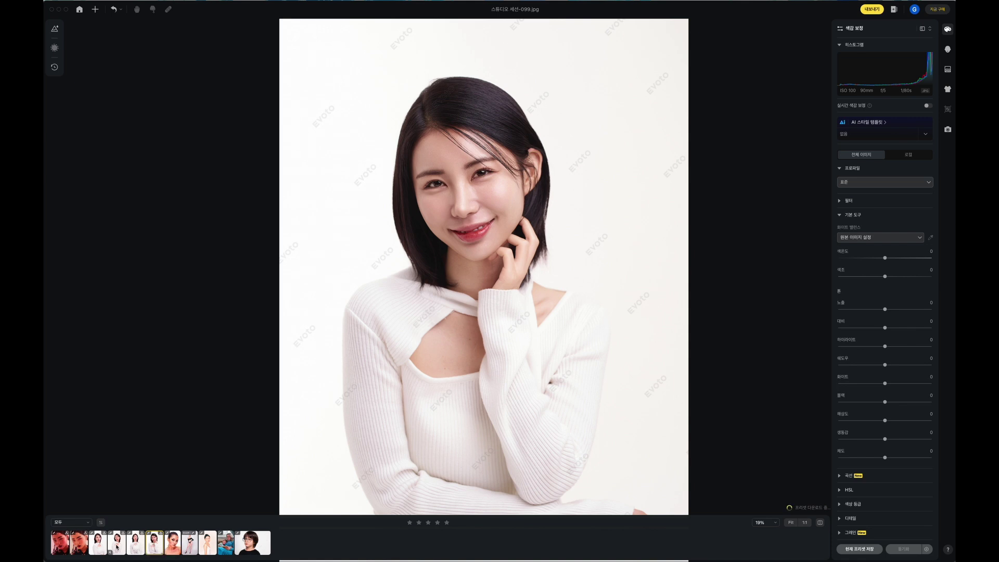
left_click(98, 542)
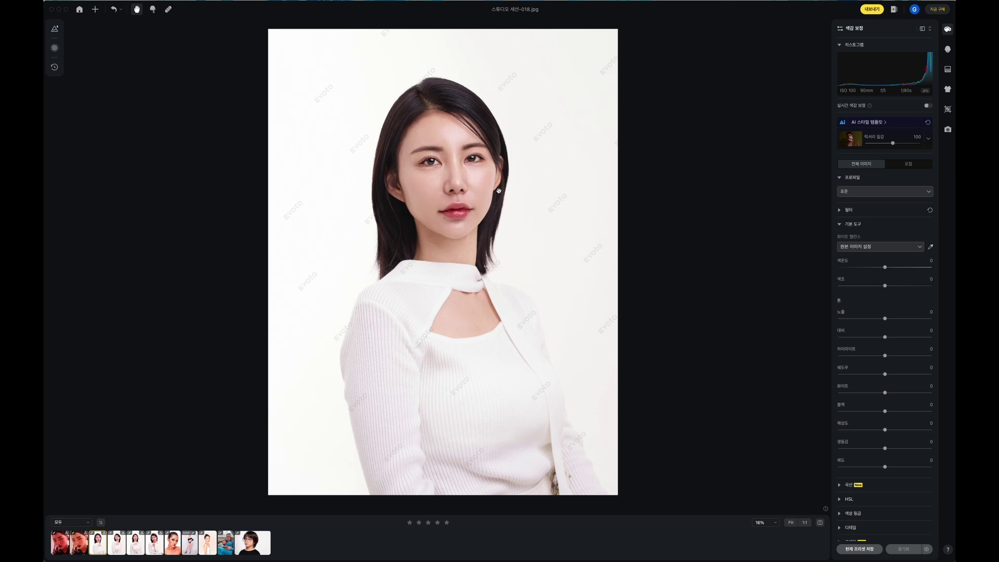
scroll(499, 193, "up", 5)
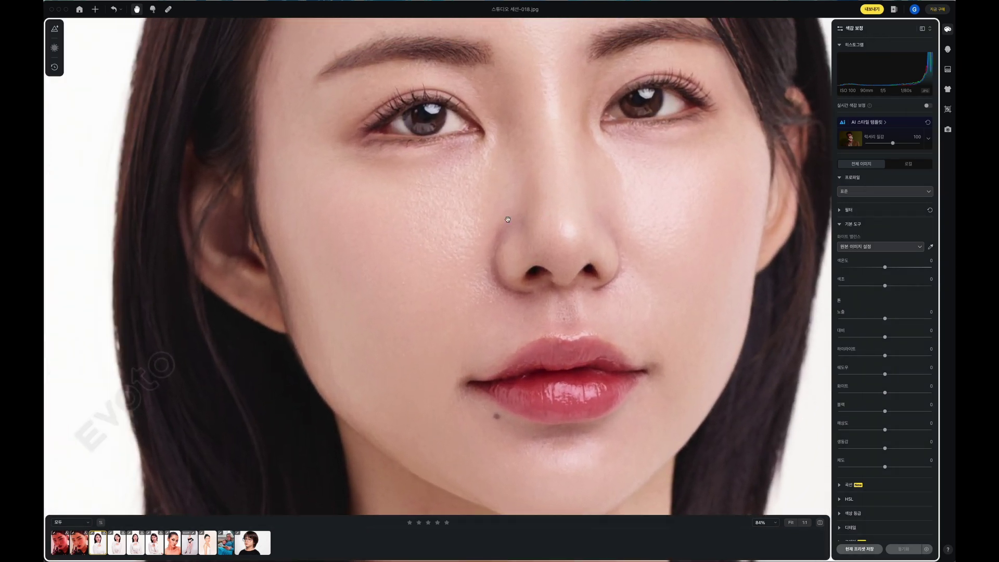
scroll(499, 221, "up", 2)
scroll(458, 213, "up", 3)
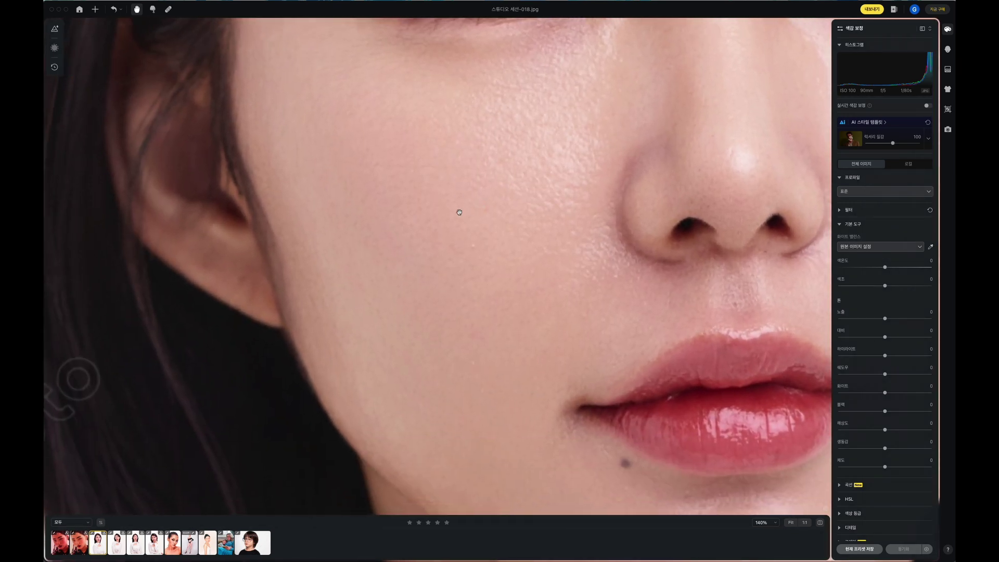
scroll(459, 212, "up", 10)
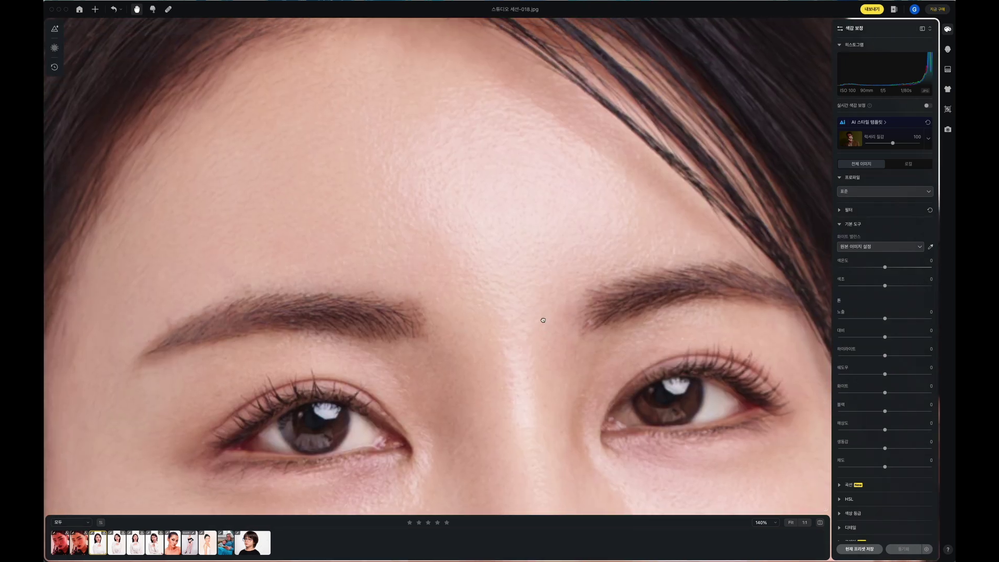
scroll(488, 196, "down", 3)
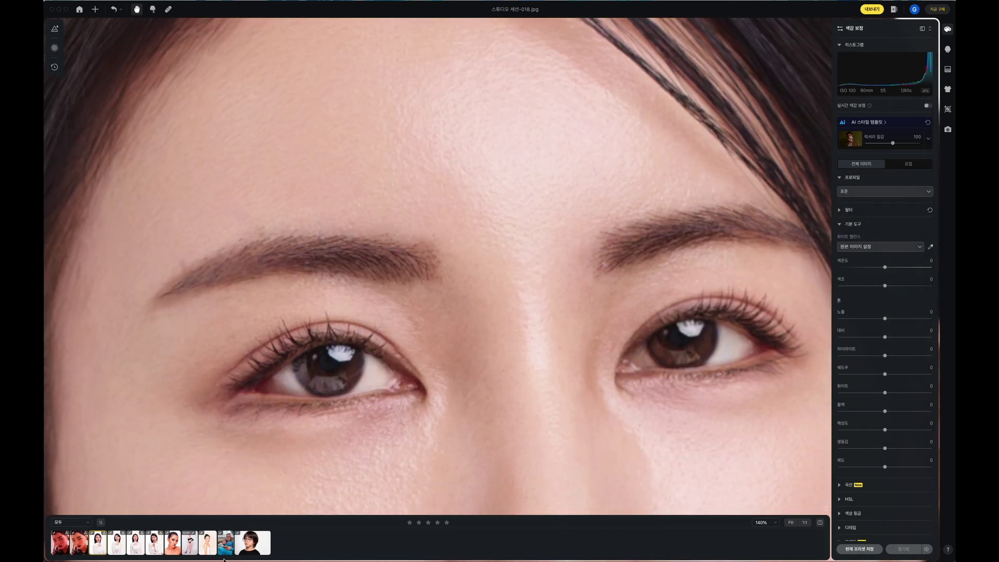
- Examine the hair, eyes, skin and lips in 스튜디오 세션-035.jpg close up, and view the whole portrait
left_click(139, 545)
scroll(556, 244, "up", 5)
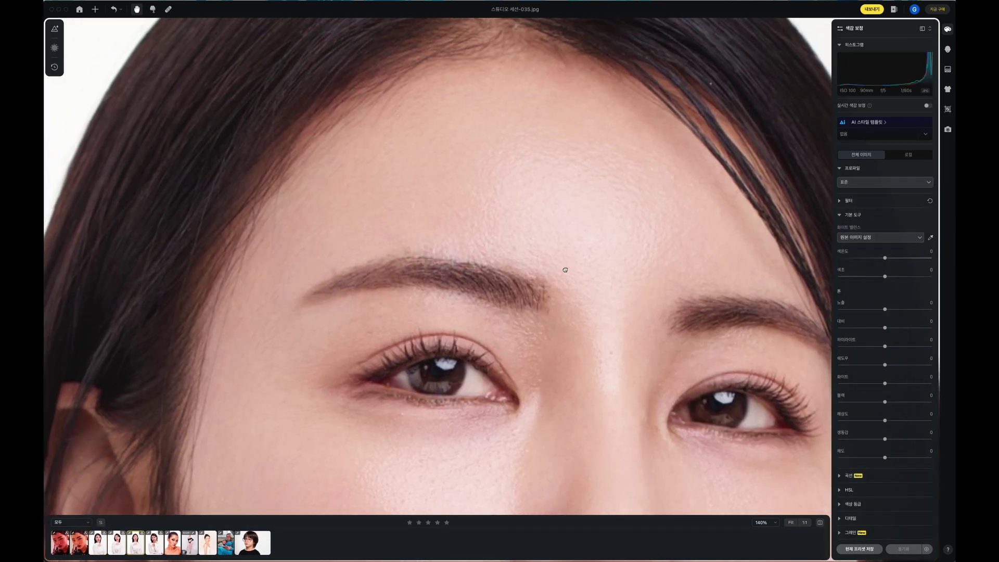
scroll(564, 269, "down", 10)
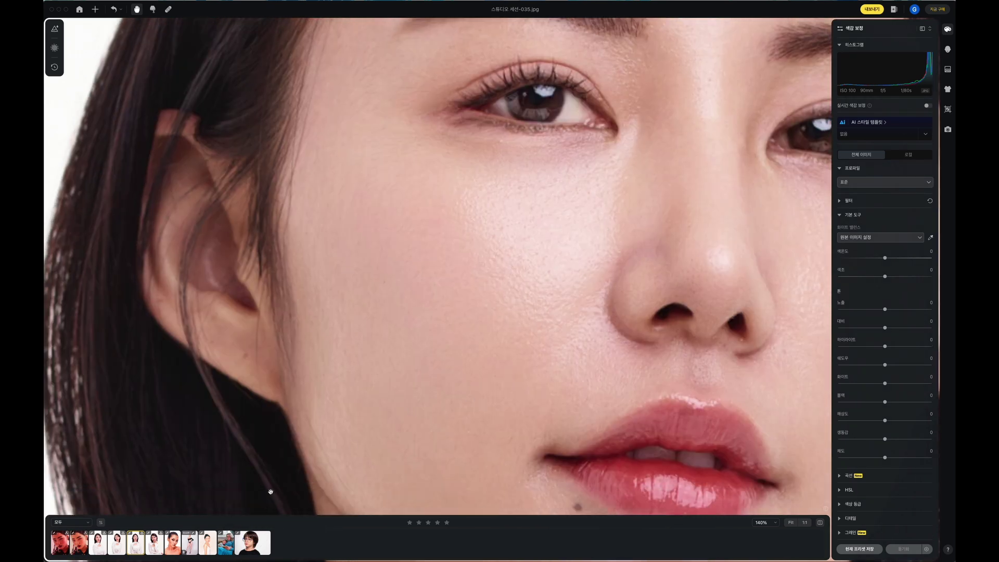
scroll(489, 322, "down", 3)
scroll(416, 322, "right", 5)
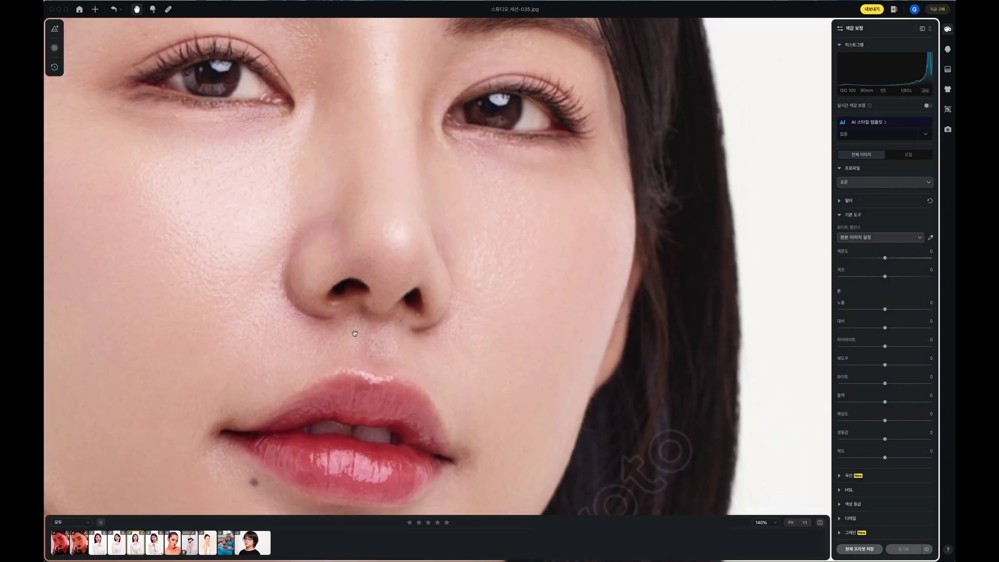
scroll(354, 333, "down", 2)
scroll(458, 395, "up", 5)
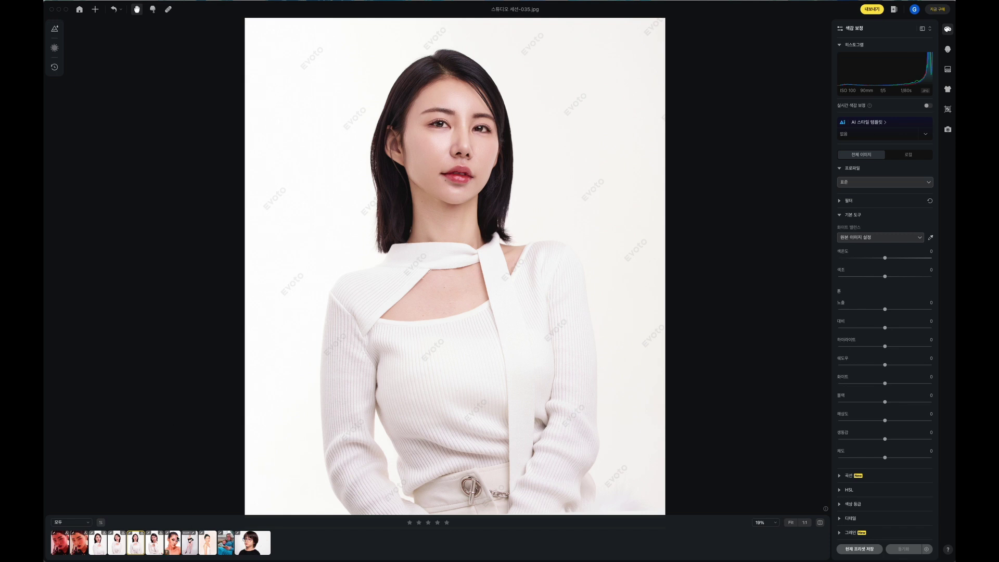
- View the full-length body portrait 이보트 바디.CR2 and examine the woman's figure
left_click(177, 540)
key("Right")
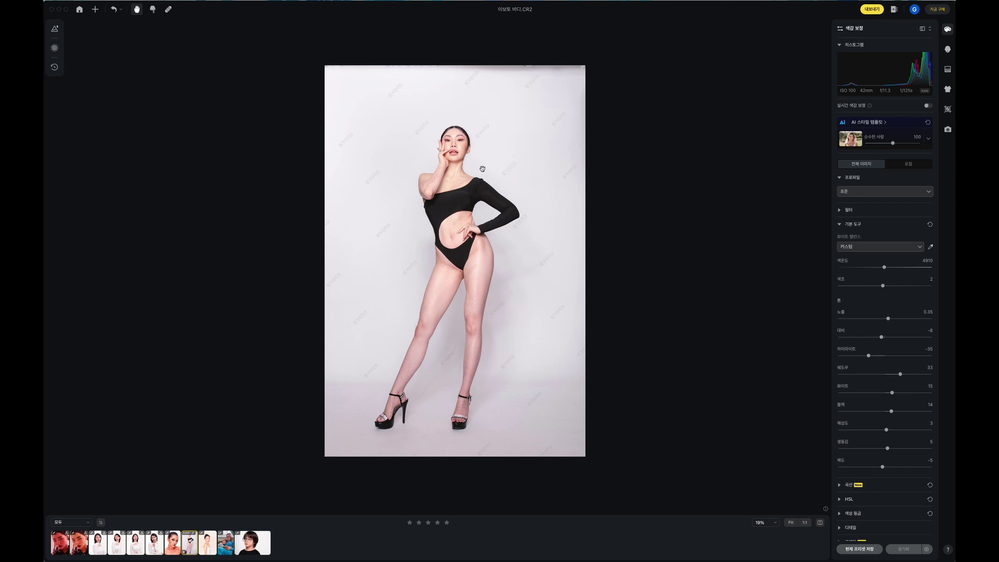
scroll(481, 169, "up", 2)
scroll(490, 177, "down", 2)
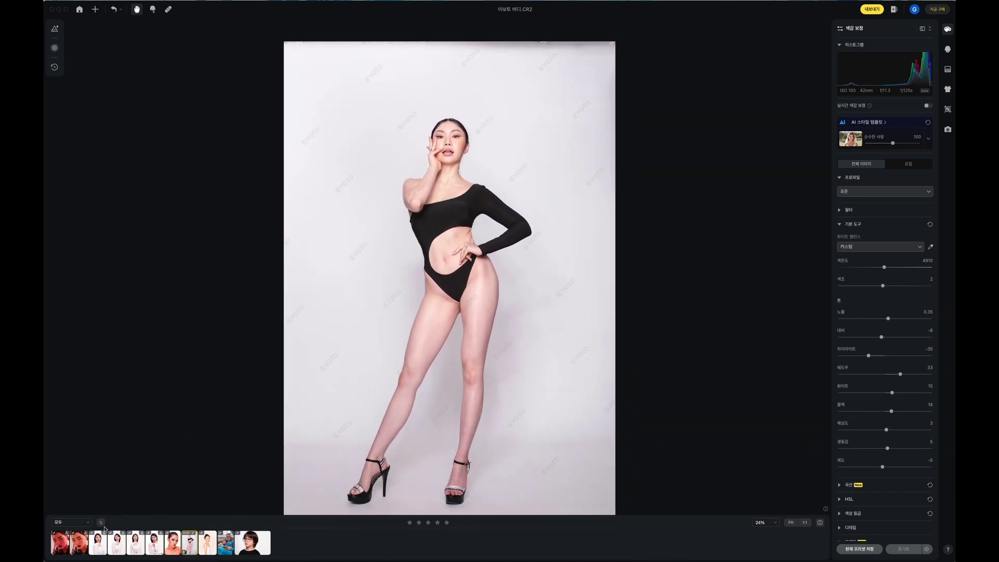
- Open 스튜디오 세션-033.jpg, and browse the recommended presets (추천) and the 뷰티 group of custom presets (내 프리셋)
left_click(100, 543)
left_click(116, 543)
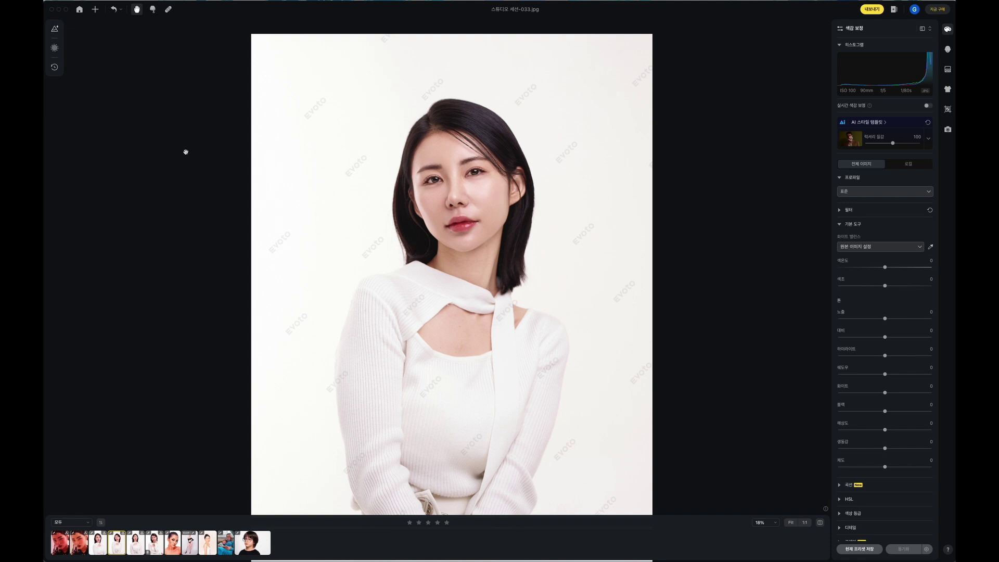
left_click(54, 28)
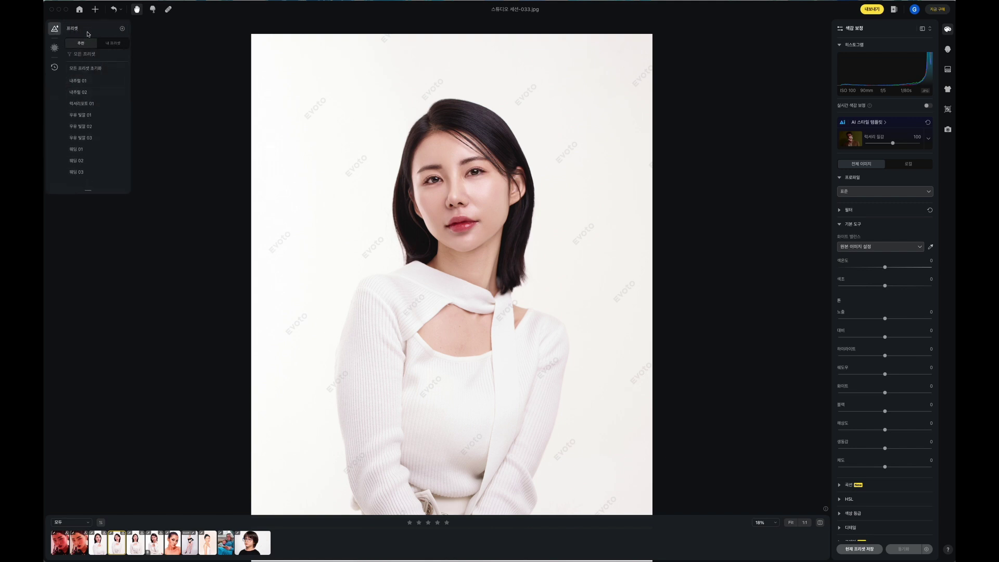
scroll(100, 112, "down", 3)
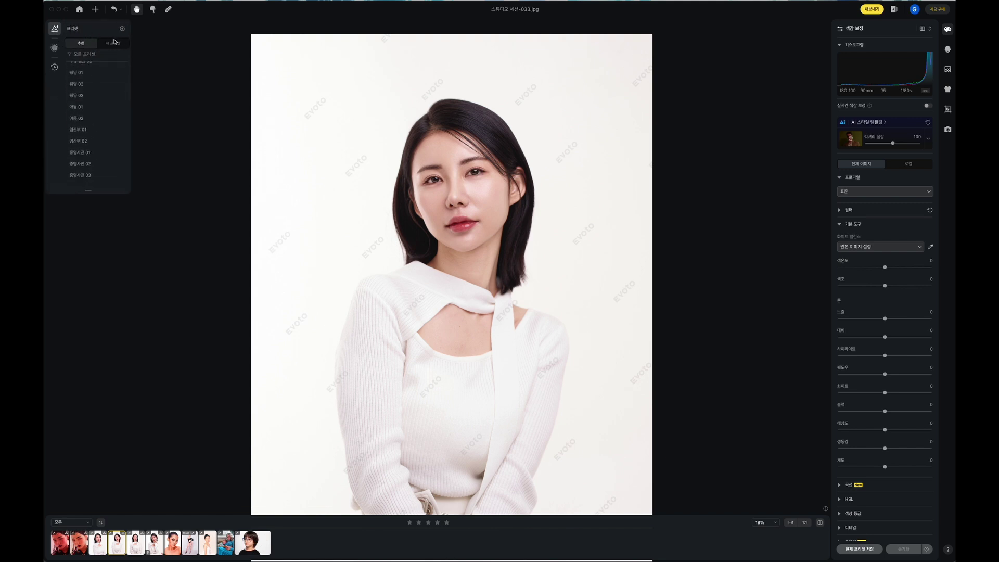
left_click(114, 42)
left_click(78, 81)
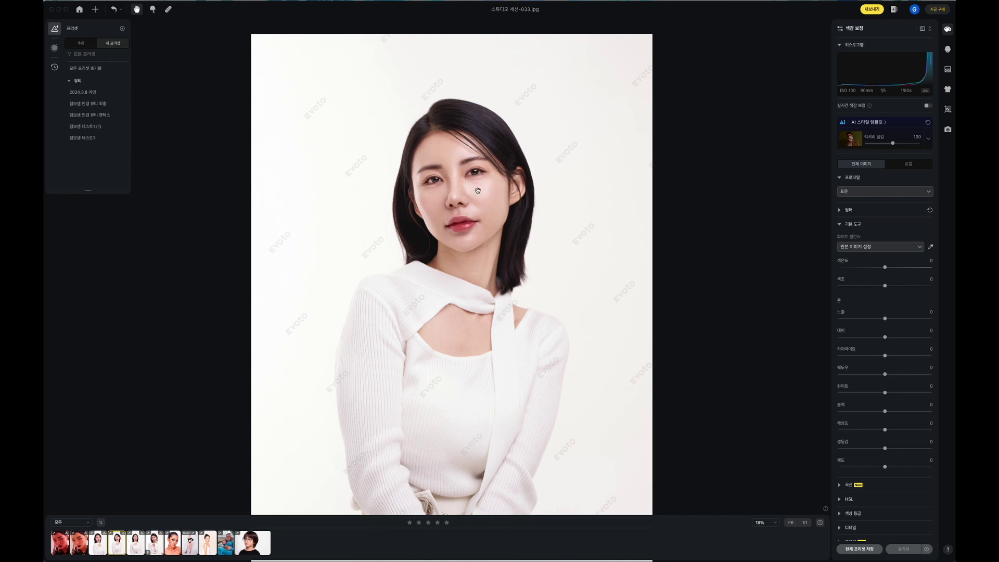
- Compare the studio session portraits 035, 099, 018 and 033 by viewing them one after another
key("Right")
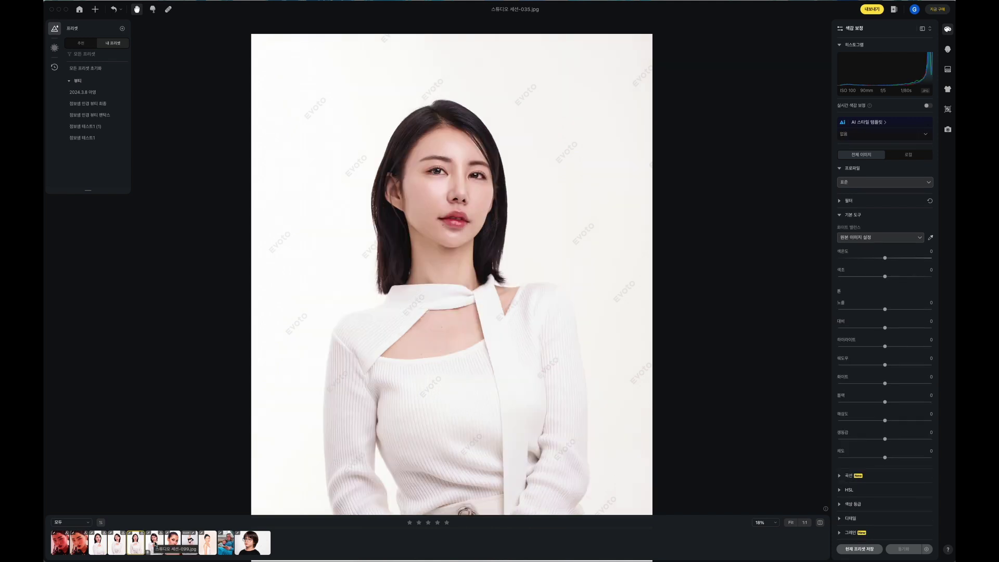
left_click(154, 546)
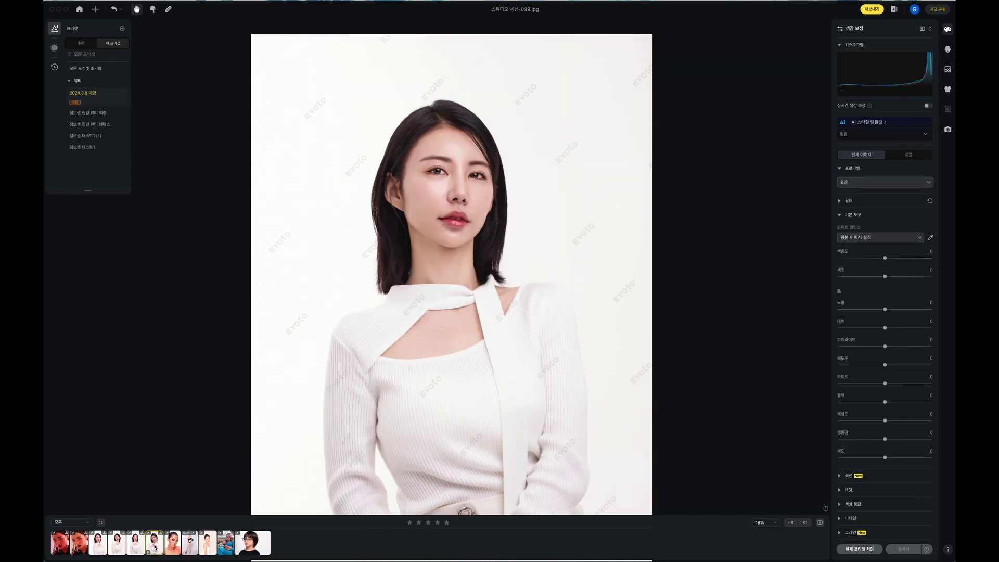
left_click(94, 550)
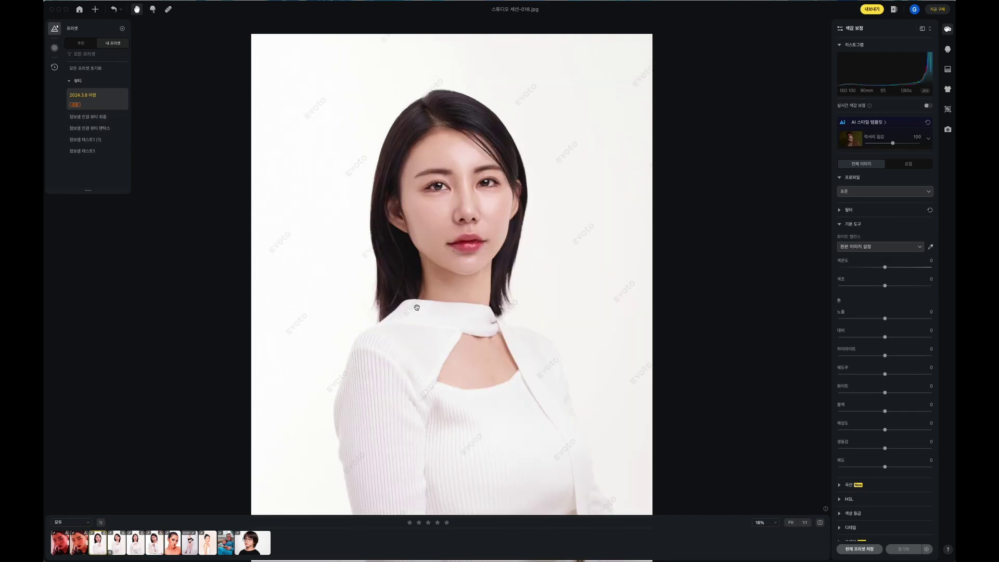
left_click(114, 546)
left_click(135, 546)
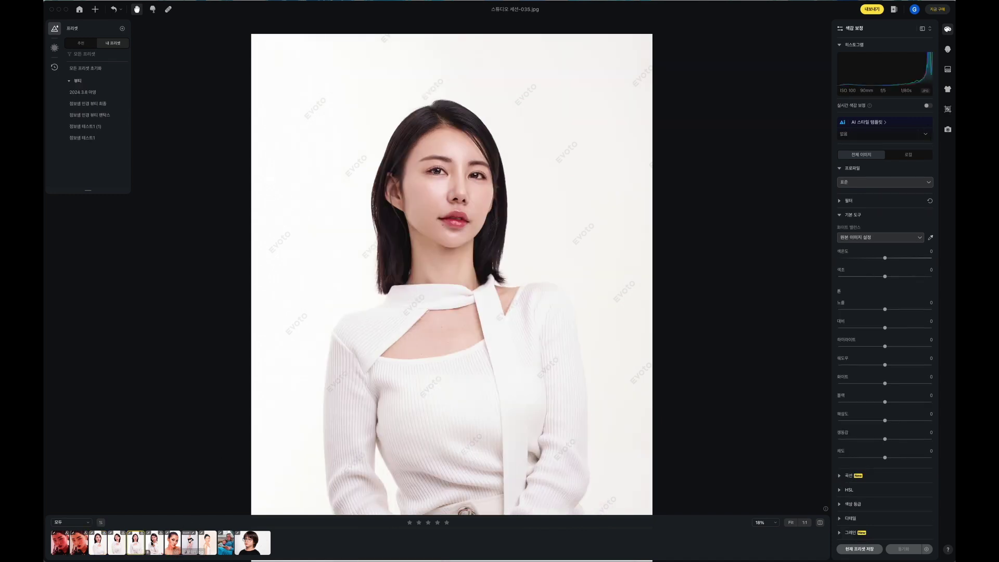
left_click(154, 543)
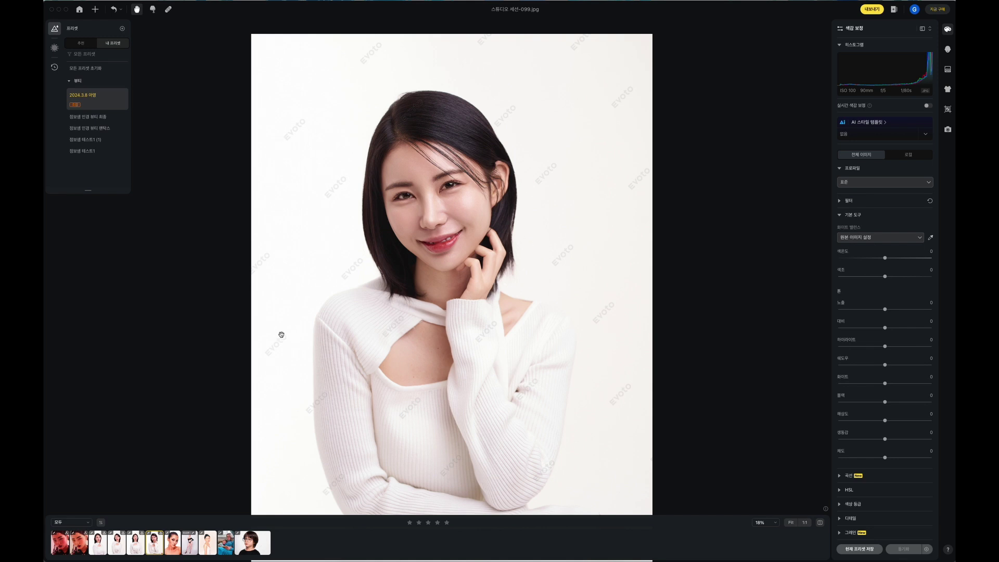
left_click(139, 544)
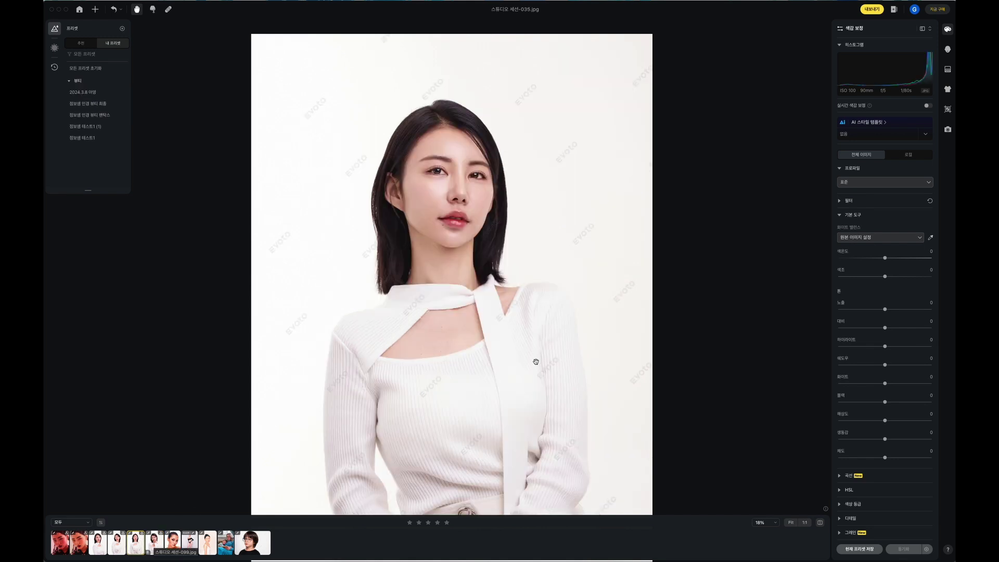
left_click(117, 541)
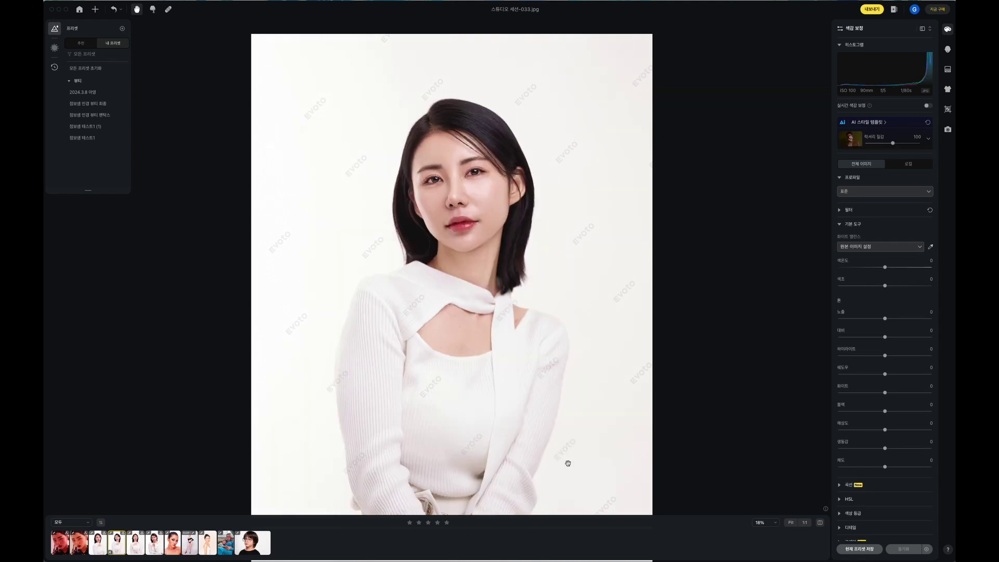
left_click(104, 543)
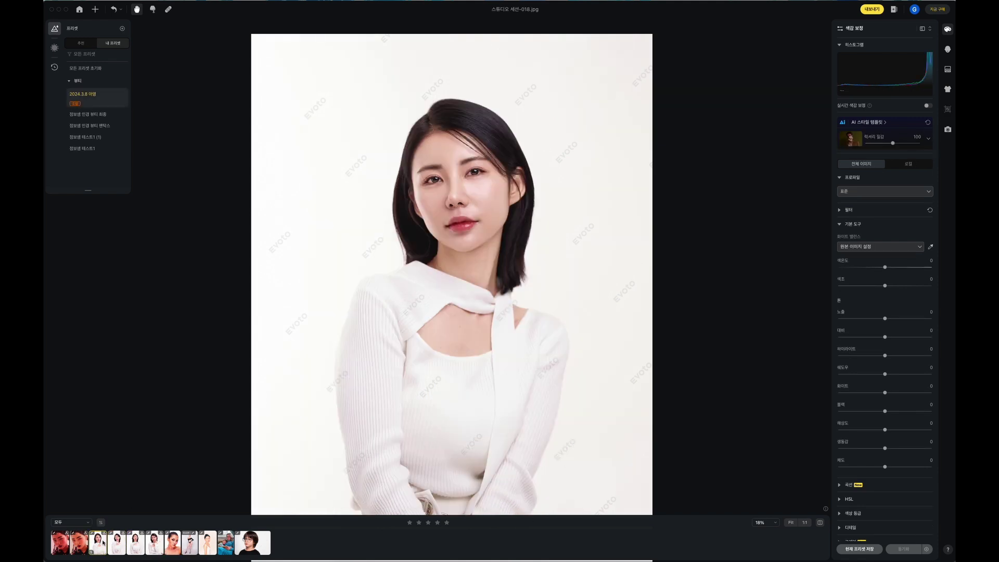
- Compare studio session portraits 018, 035, 099 and 033 again with the full frame in view
scroll(486, 368, "down", 3)
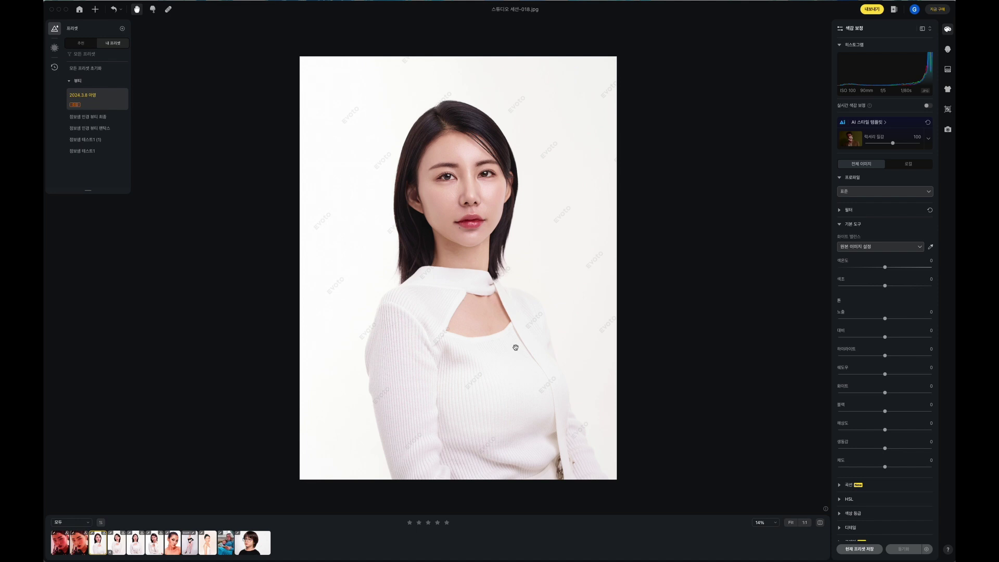
left_click(135, 542)
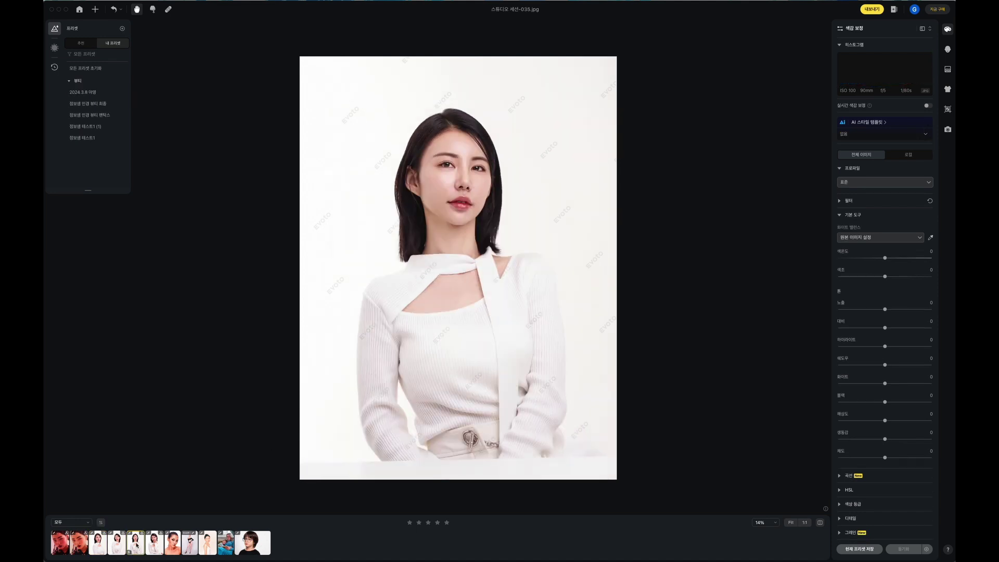
left_click(151, 543)
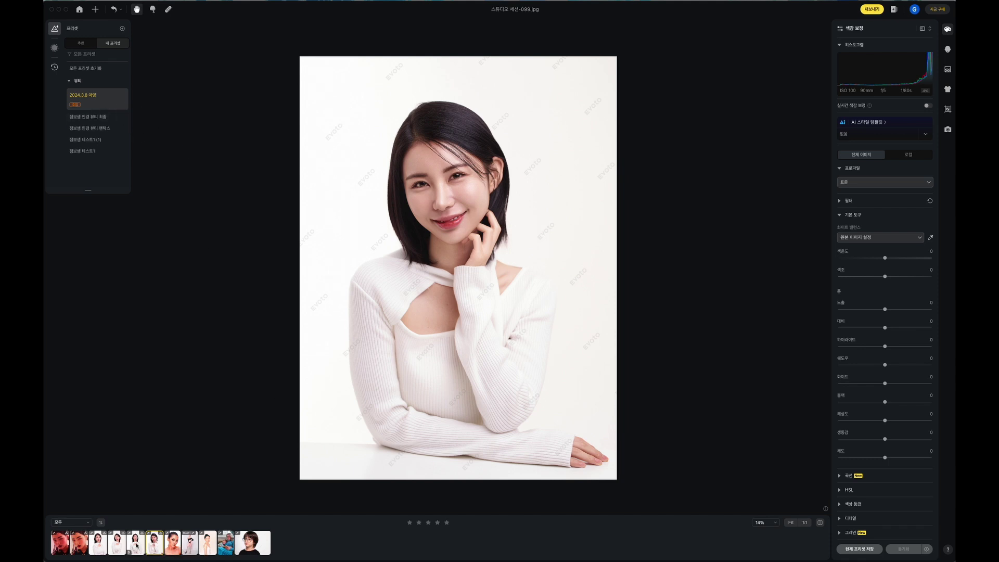
left_click(118, 545)
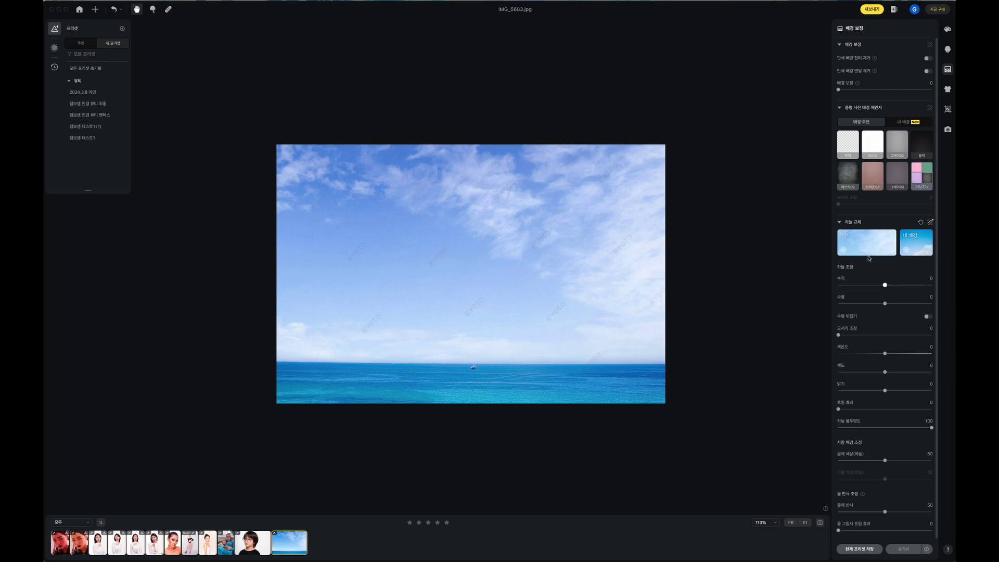
- Try blue-sky (푸른 하늘) replacements 02 and 01 alternately on IMG_5683.jpg, and reset the sky replacement
left_click(870, 250)
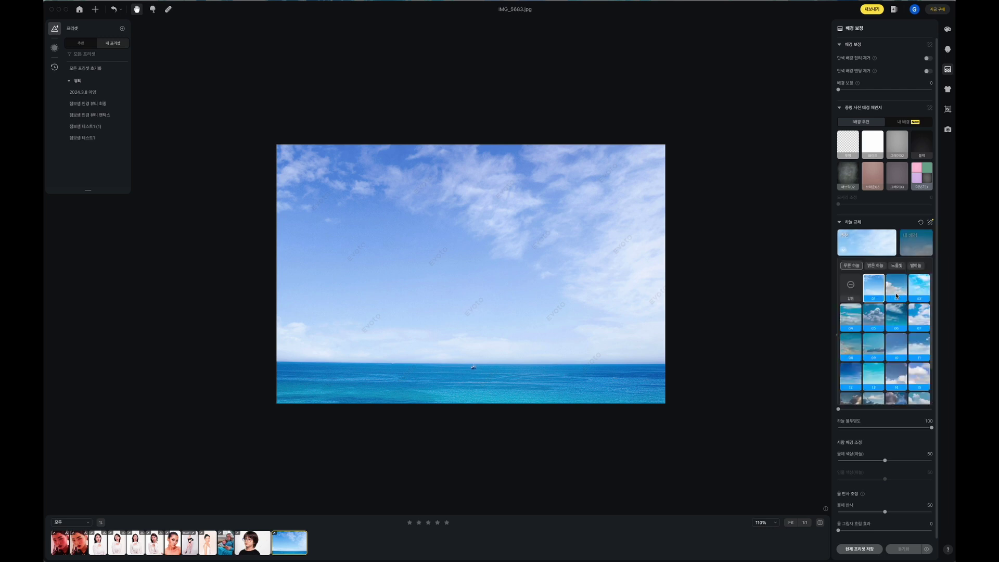
left_click(895, 296)
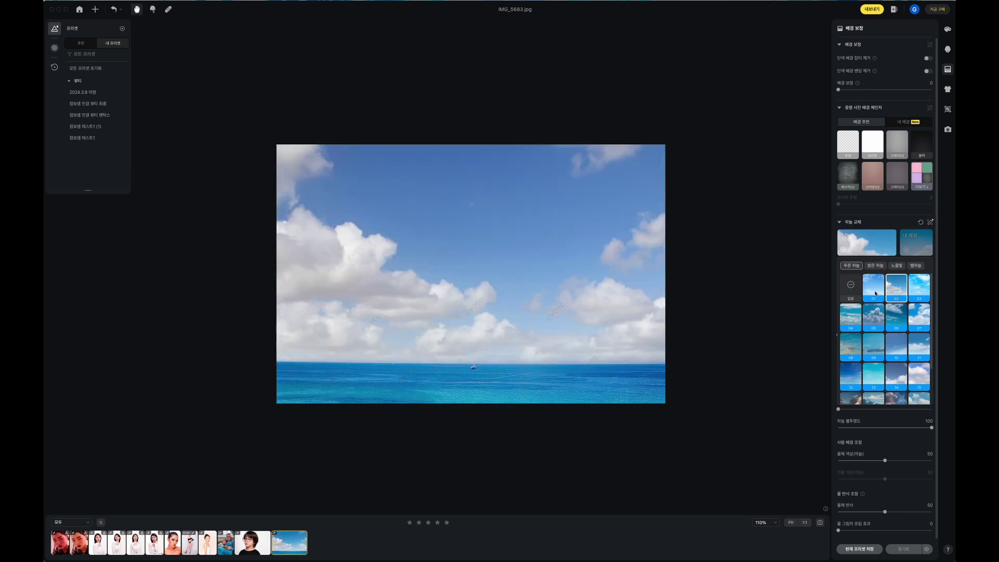
left_click(876, 293)
left_click(896, 291)
left_click(877, 291)
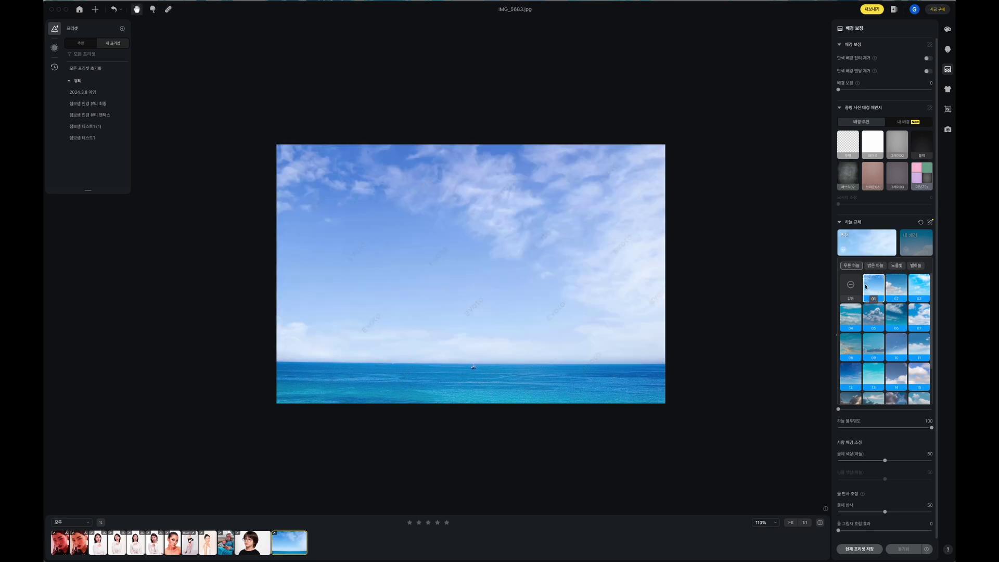
left_click(920, 222)
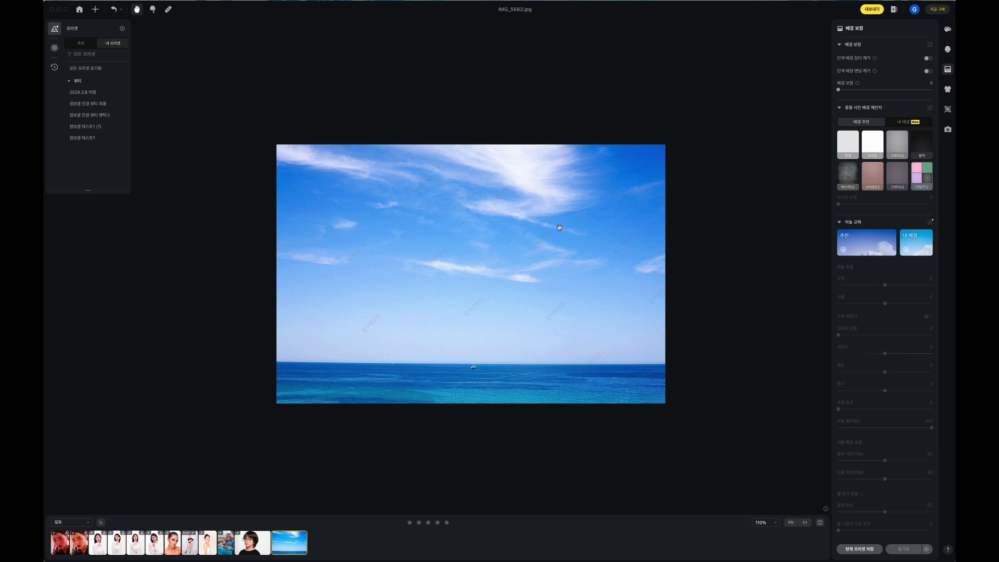
- Try blue-sky (푸른 하늘) replacements 02, 03 and 04 on the seascape, with sky opacity (하늘 불투명도) at 100
left_click(866, 242)
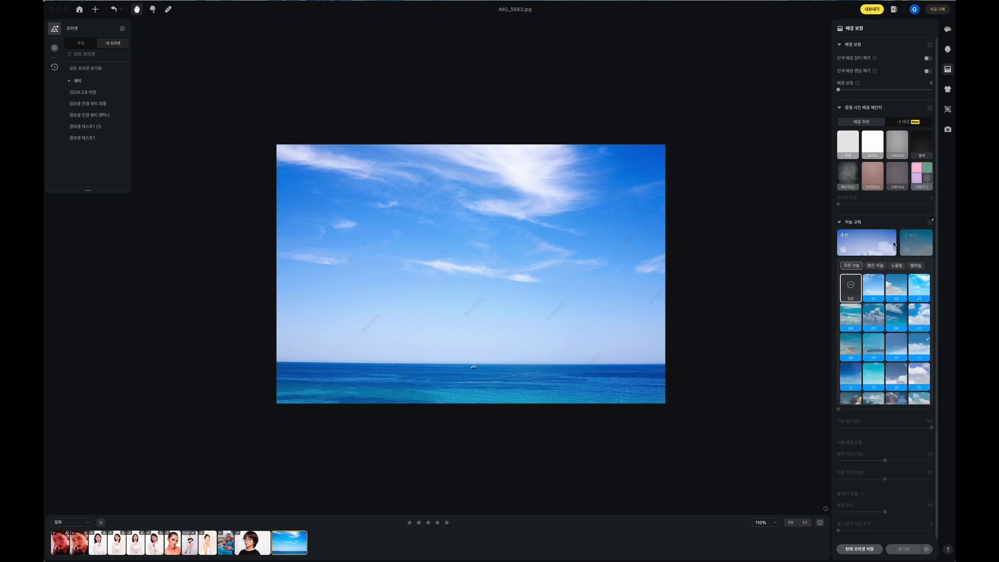
left_click(895, 288)
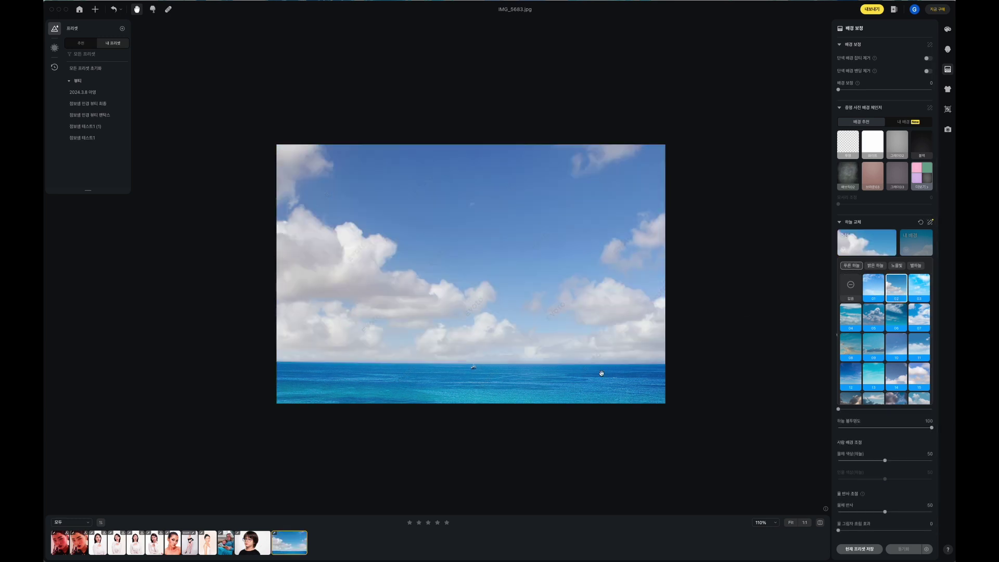
left_click(919, 287)
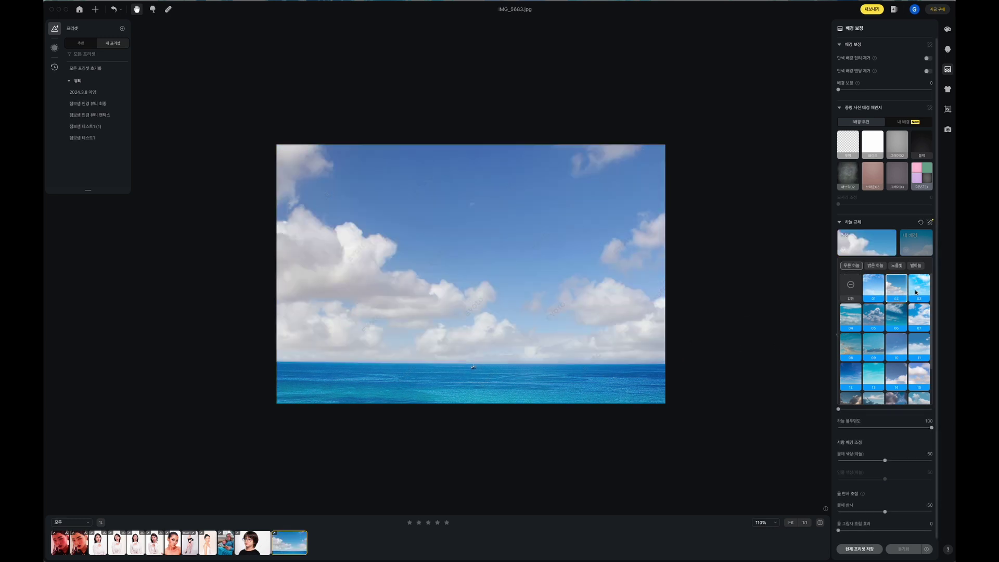
left_click(853, 323)
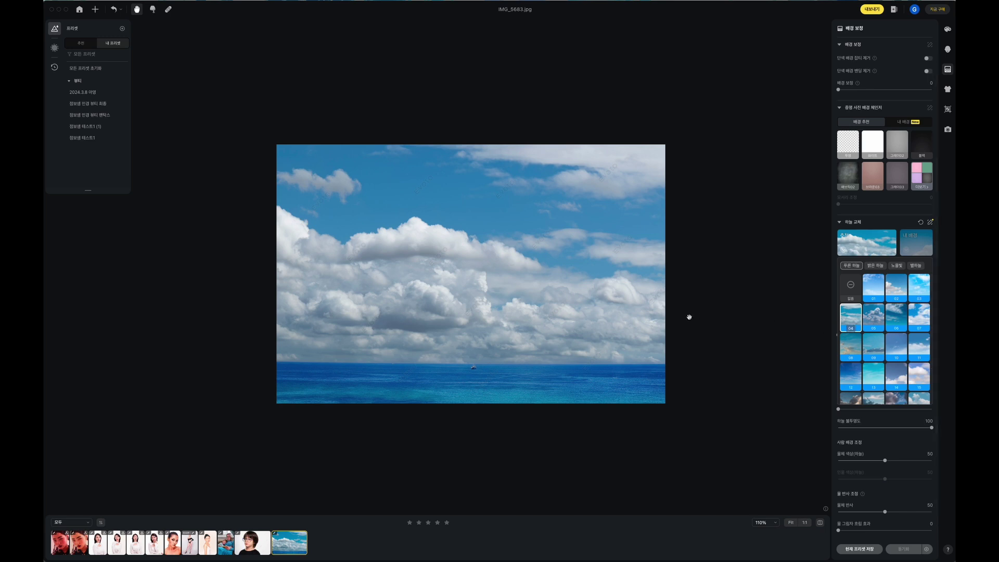
left_click(868, 428)
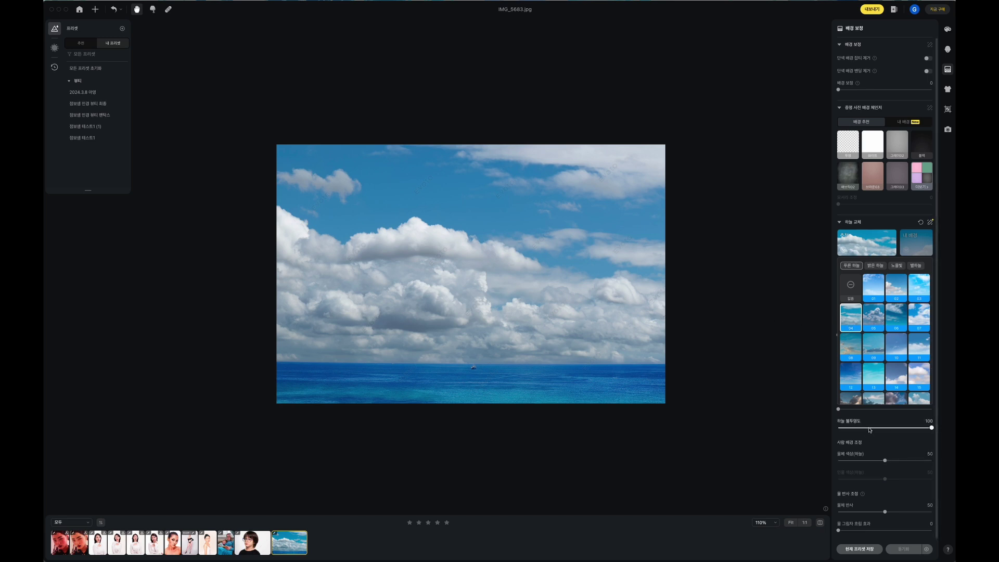
left_click_drag(902, 428, 936, 420)
left_click(864, 243)
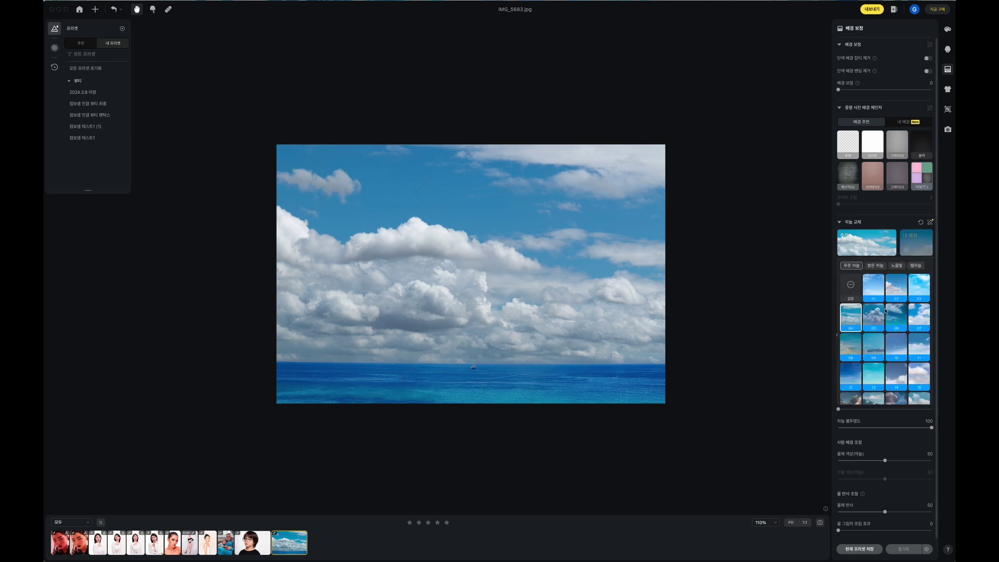
- Try blue-sky (푸른 하늘) replacements 05 and 07 on the seascape, and apply sky 08
left_click(873, 319)
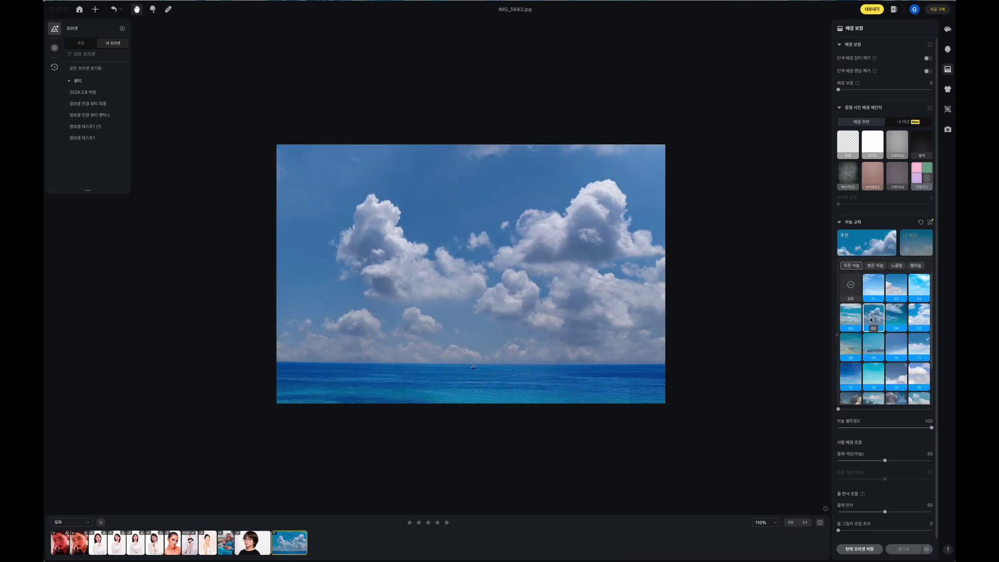
left_click(920, 323)
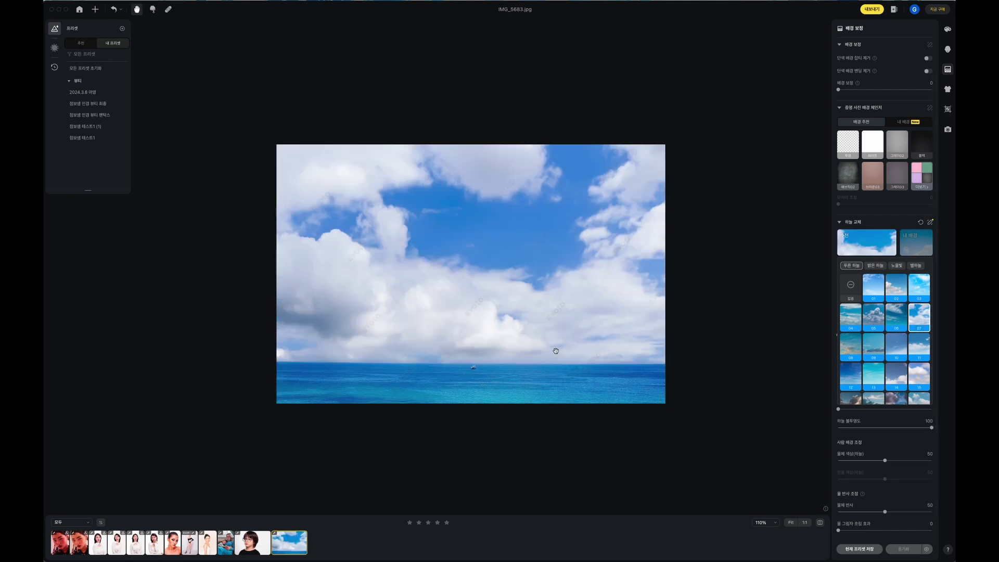
left_click(854, 350)
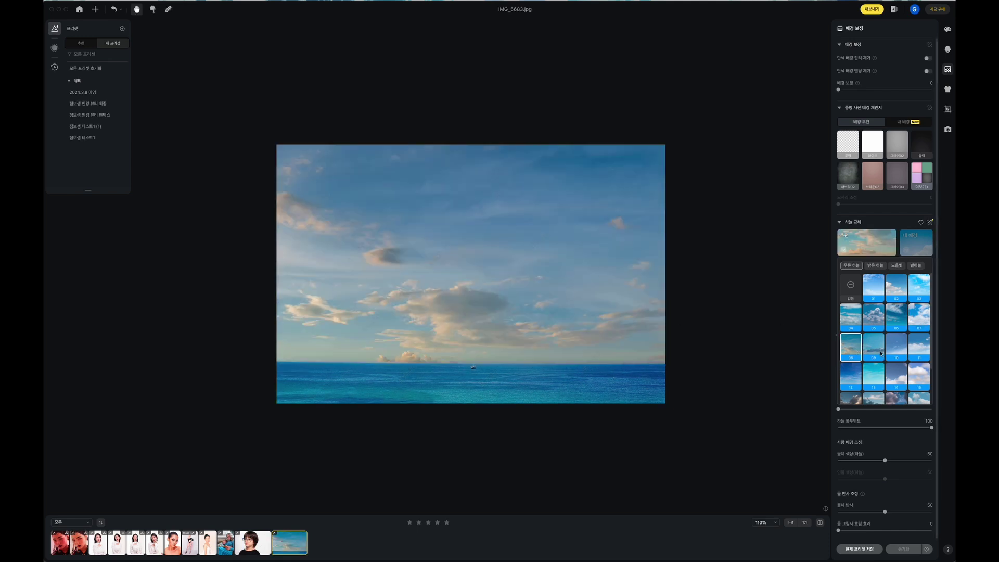
- Try blue-sky (푸른 하늘) replacements 09, 08, 10 and 11 on the seascape, and check sky 12 up close
left_click(879, 352)
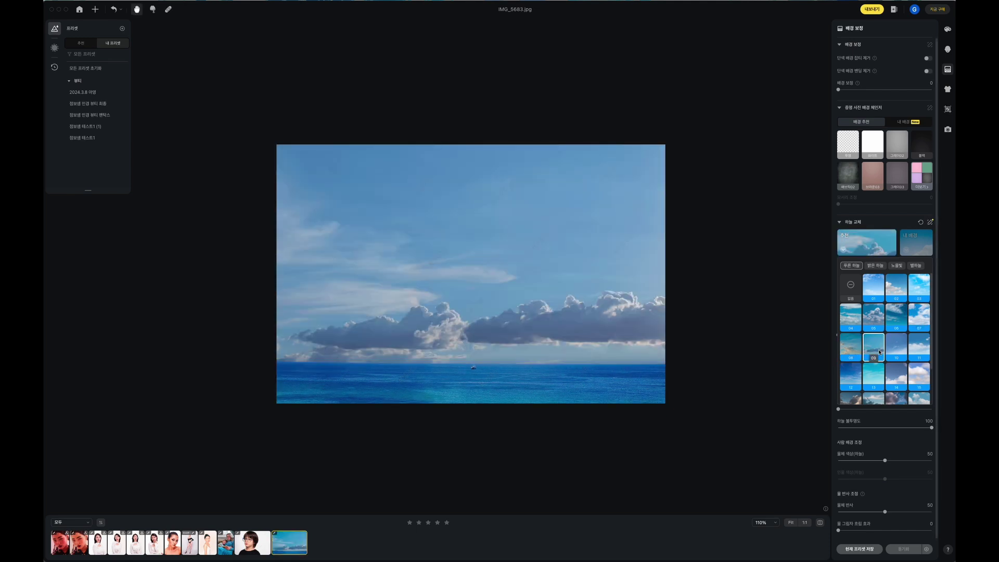
left_click(858, 351)
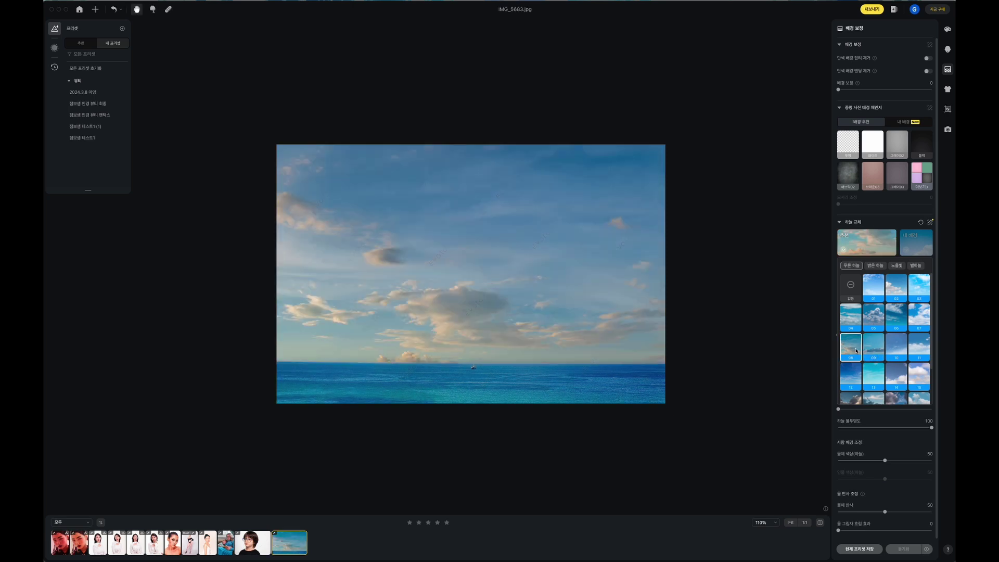
left_click(878, 348)
left_click(898, 348)
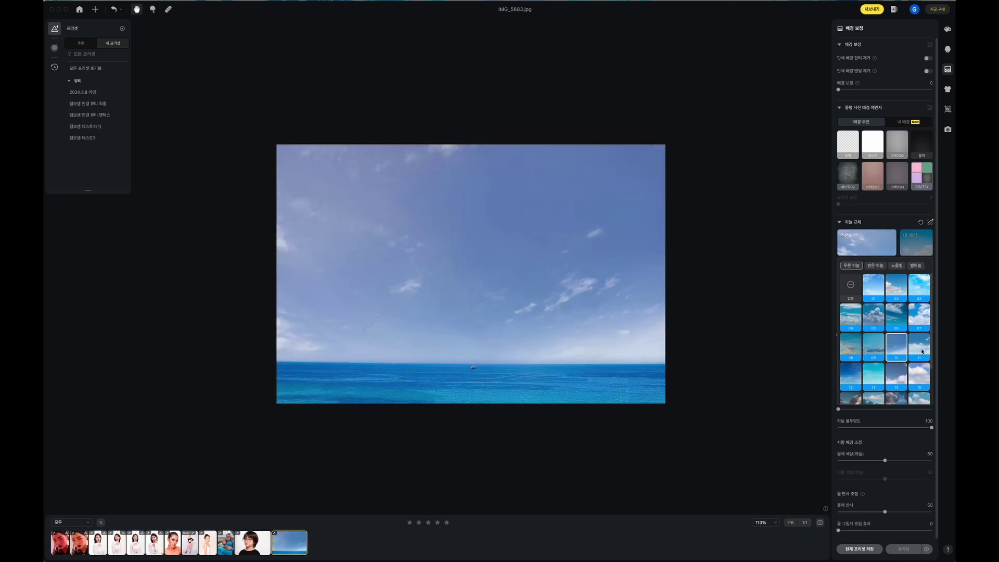
left_click(920, 351)
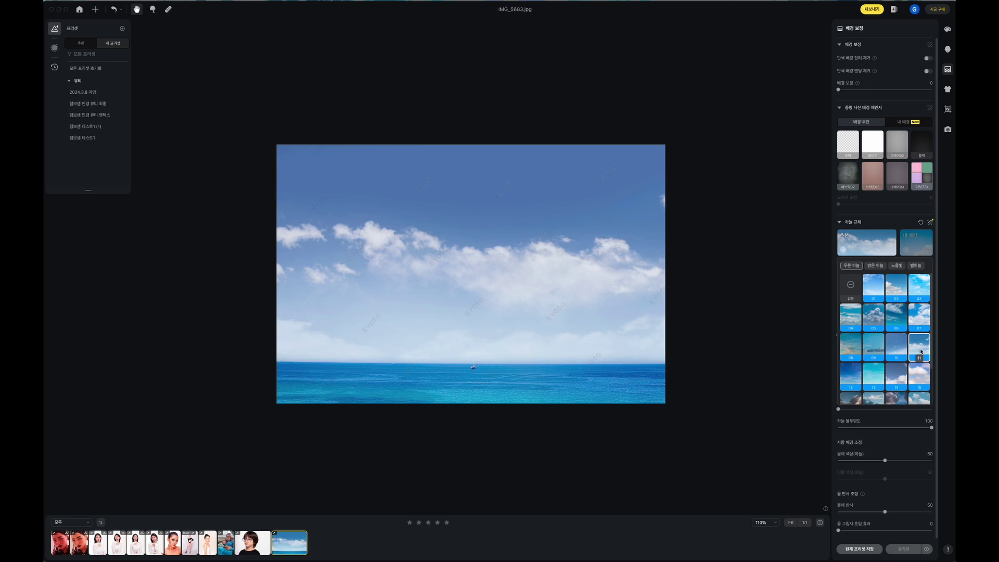
left_click(856, 377)
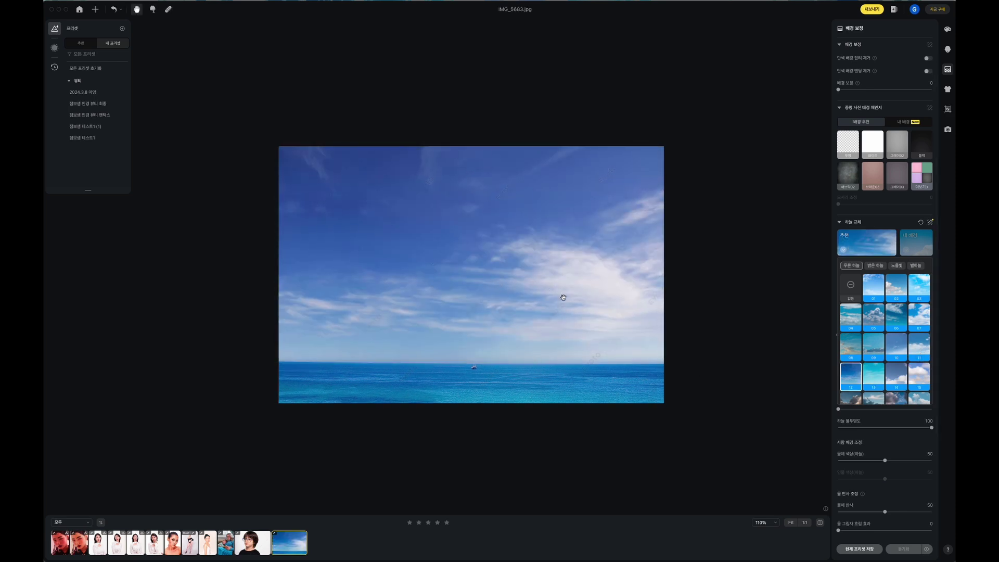
scroll(562, 297, "up", 5)
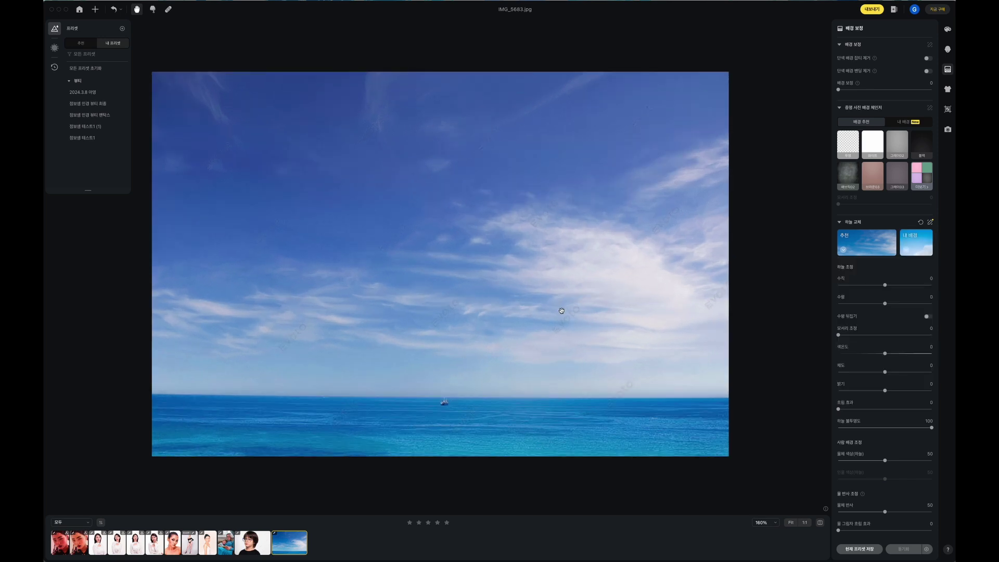
- Try blue-sky (푸른 하늘) replacements 20, 21, 19, 18 and 17 on the seascape
left_click(875, 249)
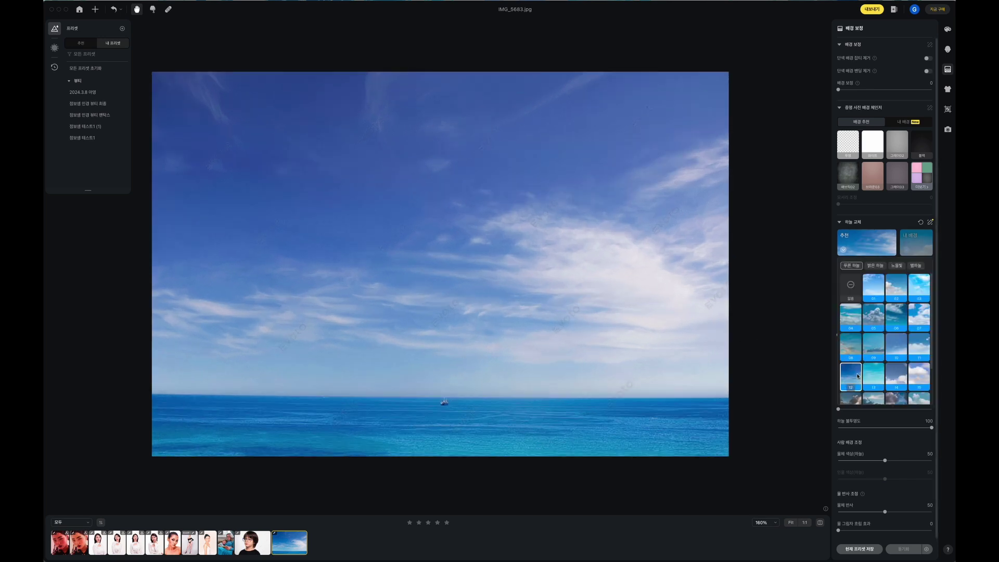
scroll(880, 381, "down", 2)
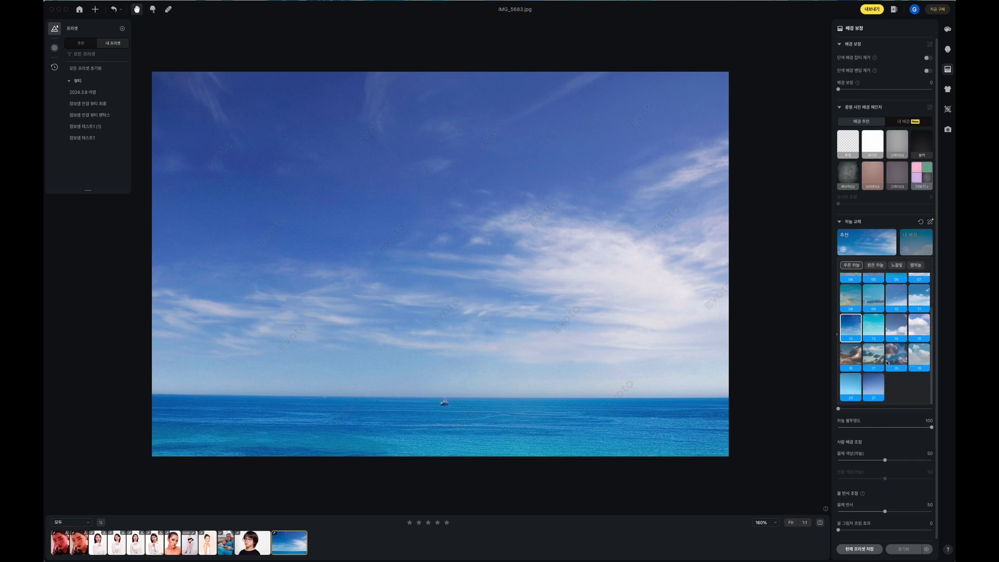
left_click(850, 387)
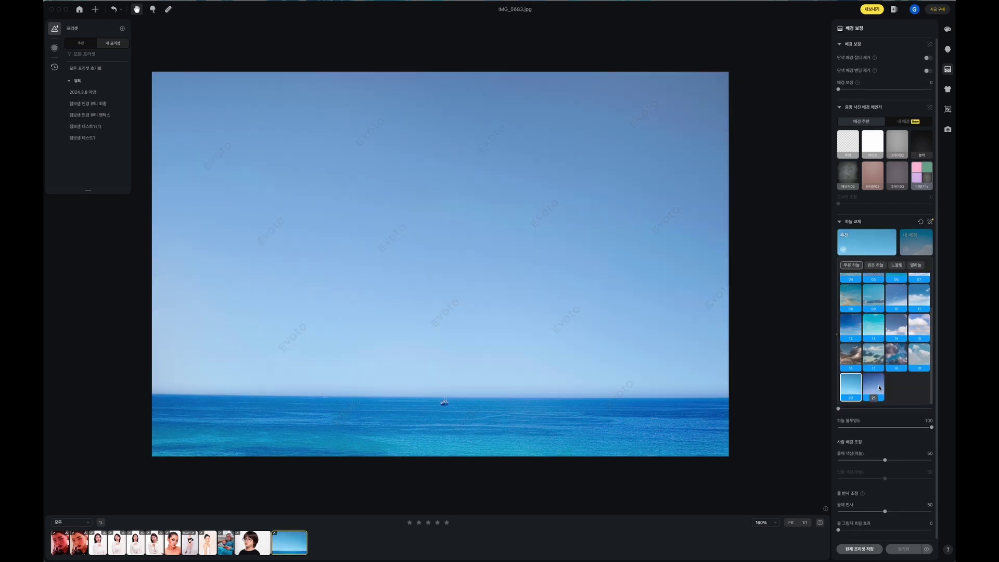
left_click(879, 388)
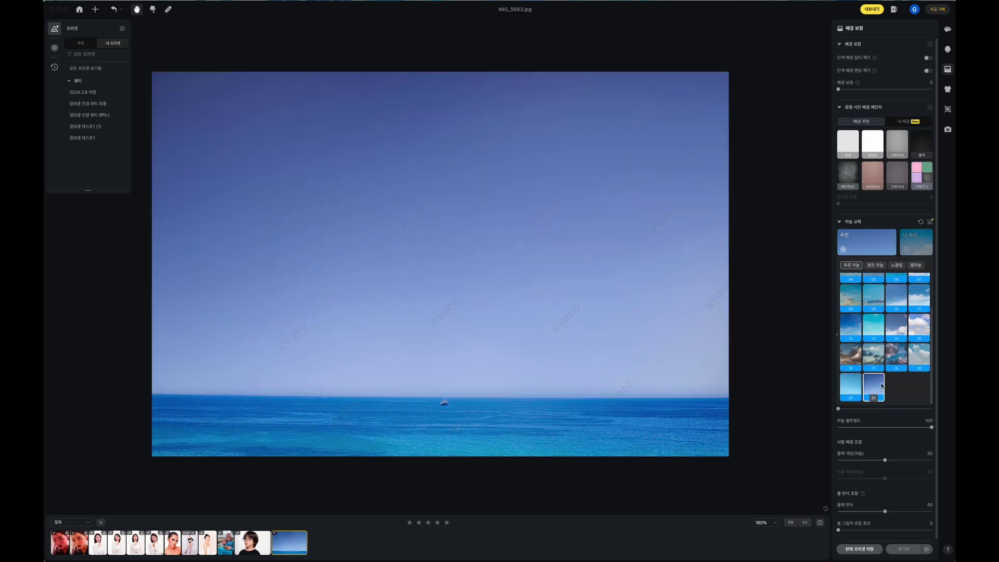
left_click(914, 358)
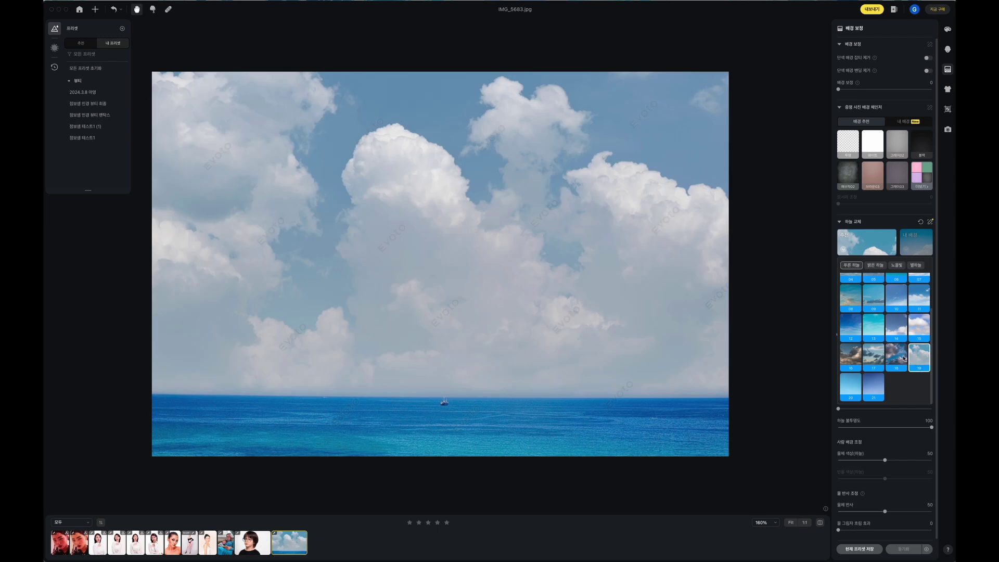
left_click(896, 358)
left_click(878, 356)
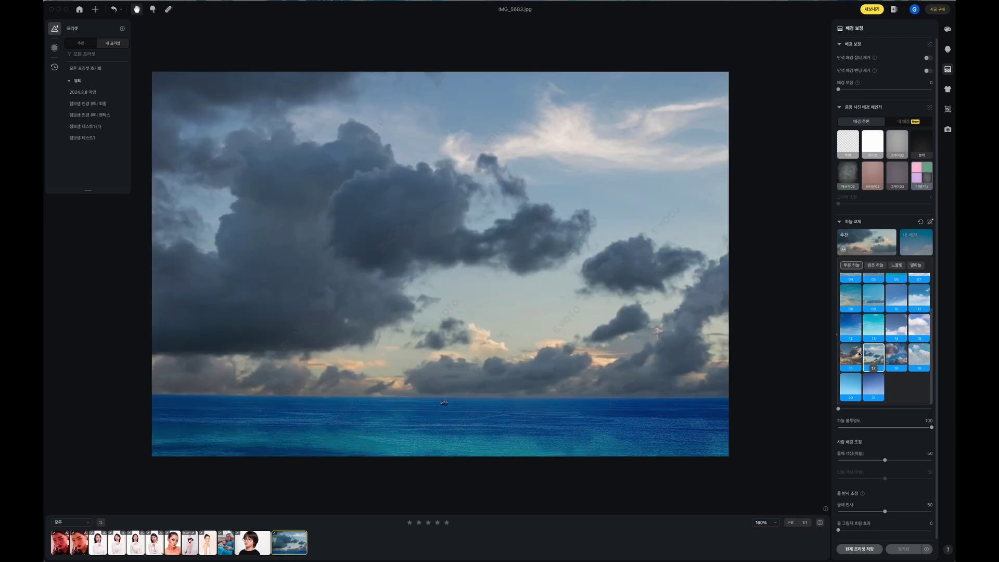
- Apply blue sky 12 with edge adjustment 49, colour temperature 1, saturation 7, brightness 13, object colour 58 and object reflection 52
left_click(851, 327)
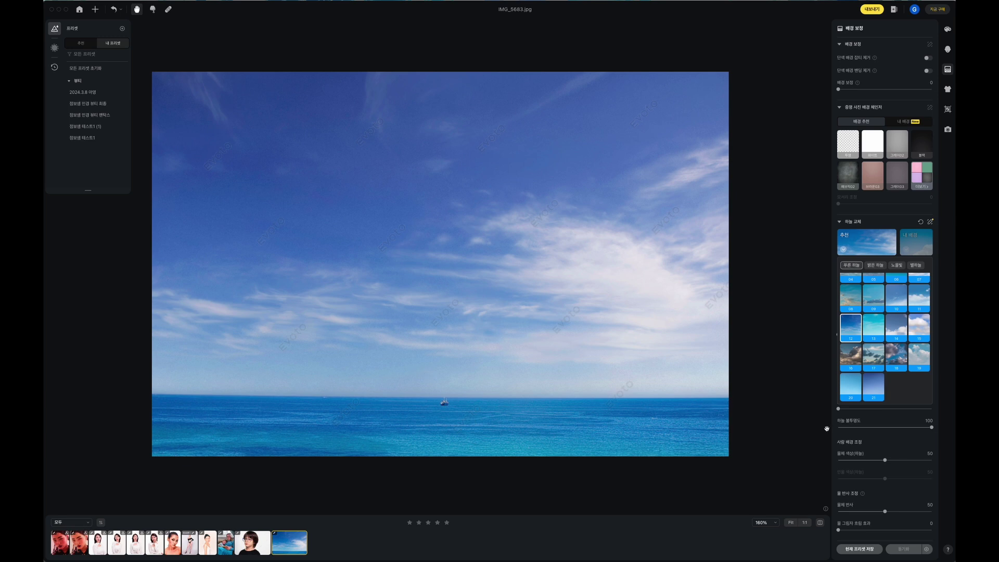
left_click_drag(874, 428, 924, 427)
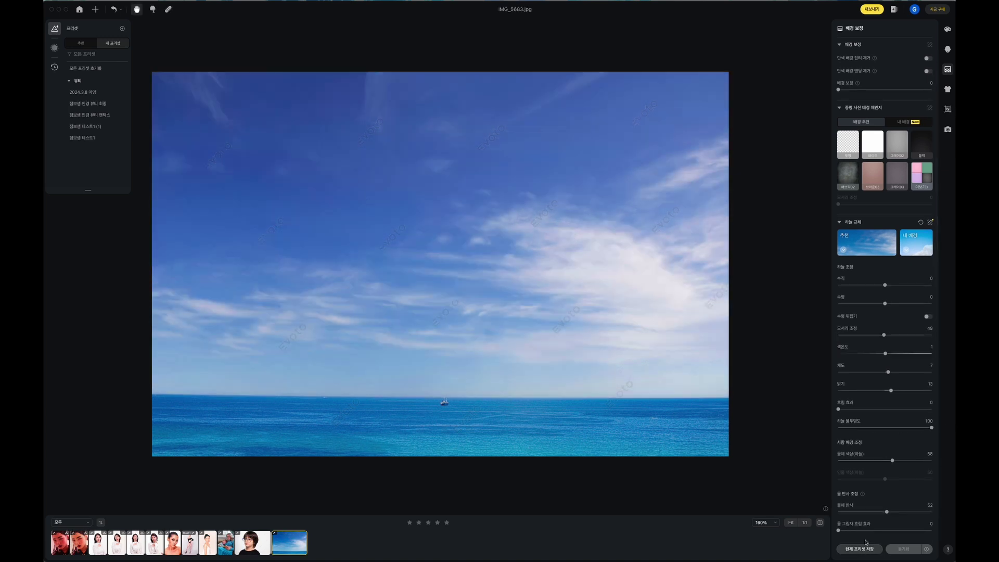
scroll(883, 469, "down", 1)
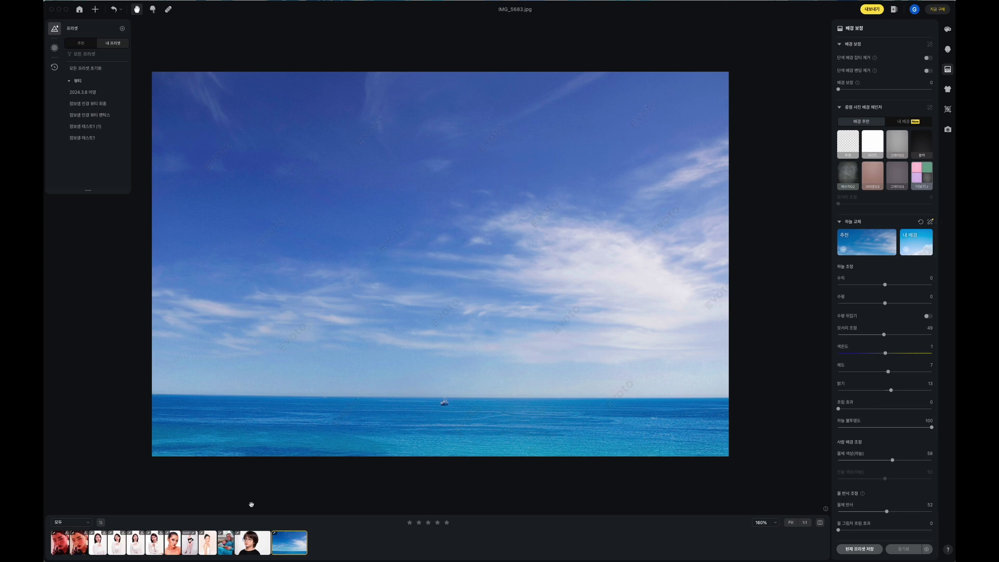
- Review the retouched profile portrait 101, the beauty portrait, and studio session portraits 099 and 033
left_click(213, 544)
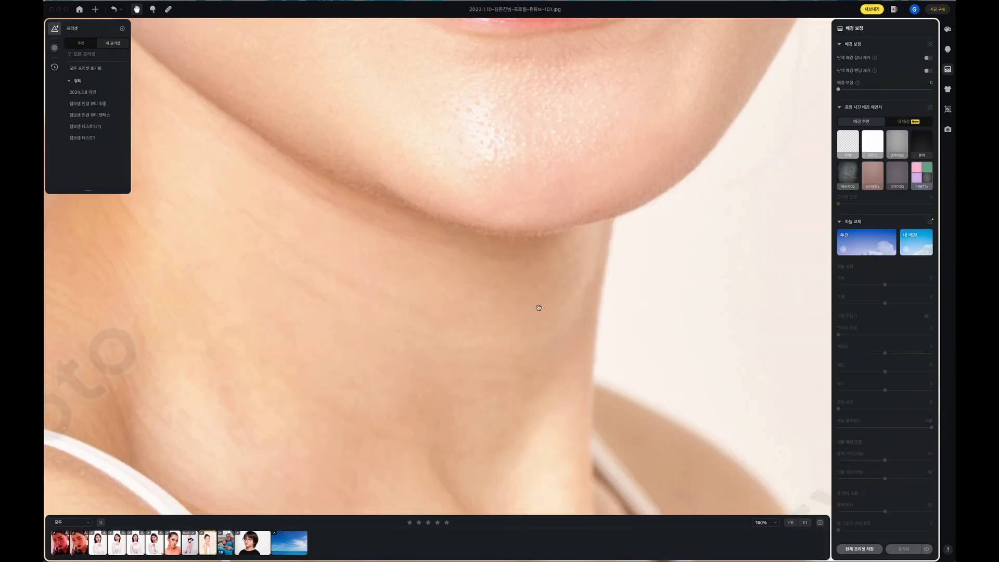
scroll(538, 308, "down", 10)
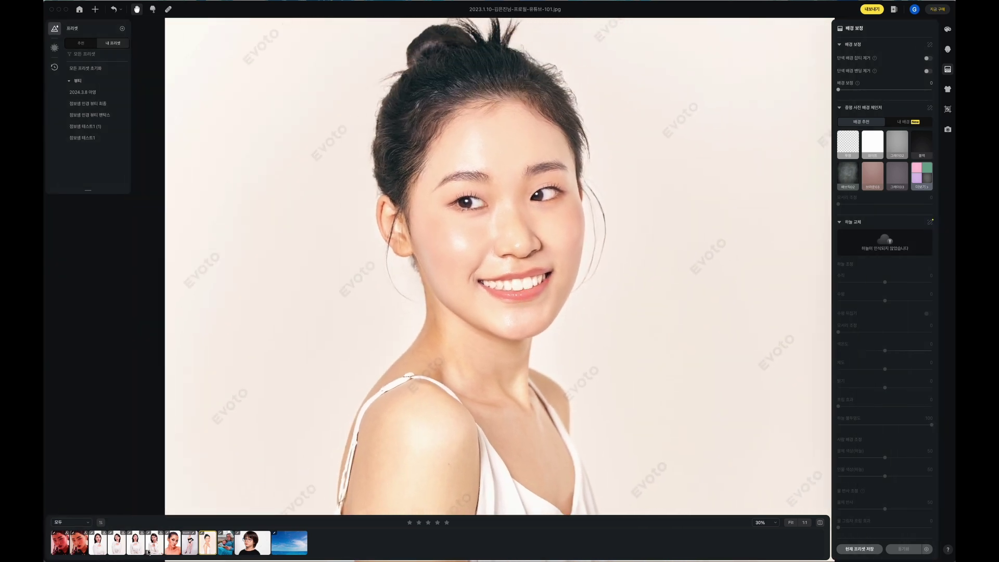
left_click(170, 544)
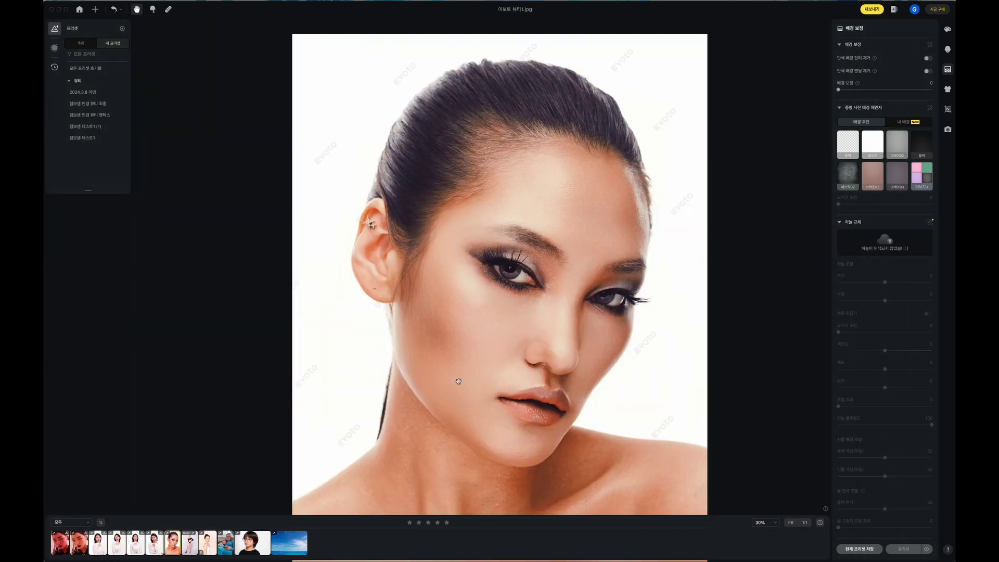
scroll(481, 381, "down", 3)
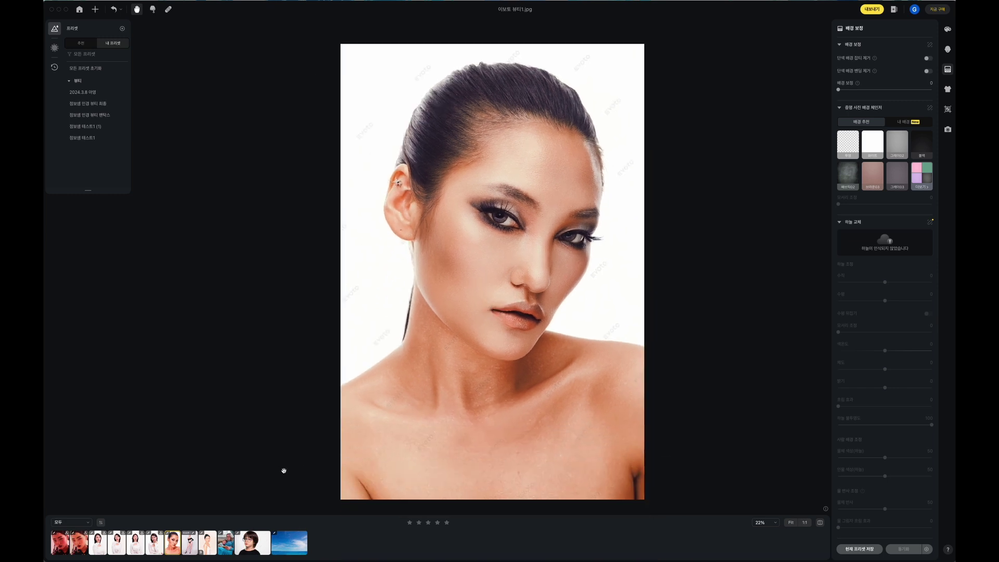
left_click(160, 544)
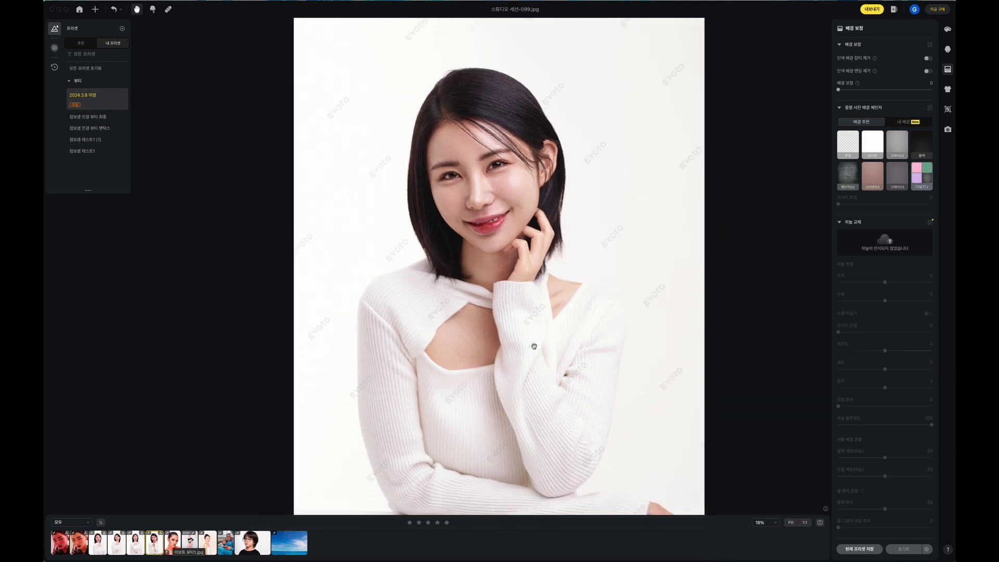
left_click(116, 543)
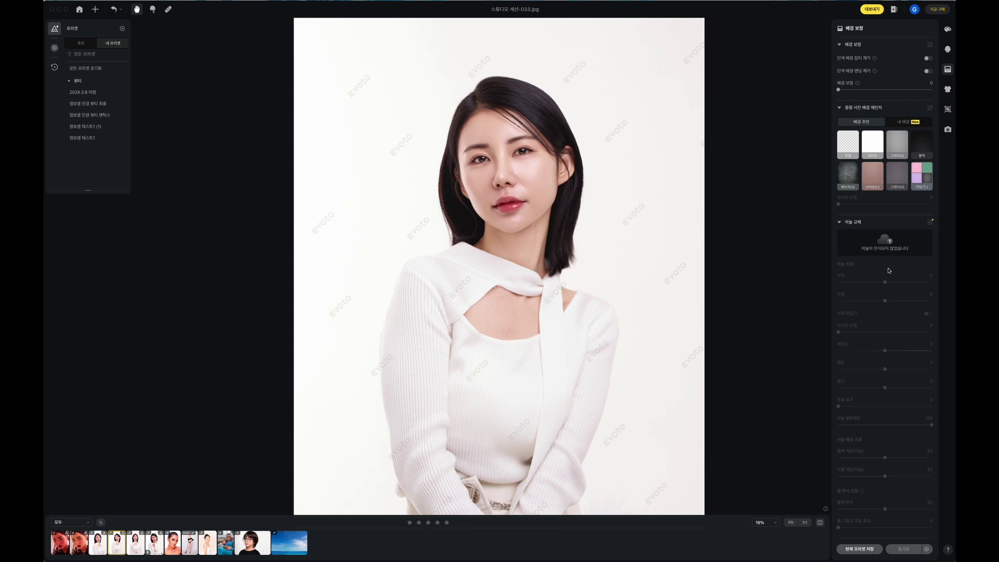
- Reopen IMG_5683.jpg and examine the replaced sky and the horizon up close
left_click(290, 545)
left_click(501, 305)
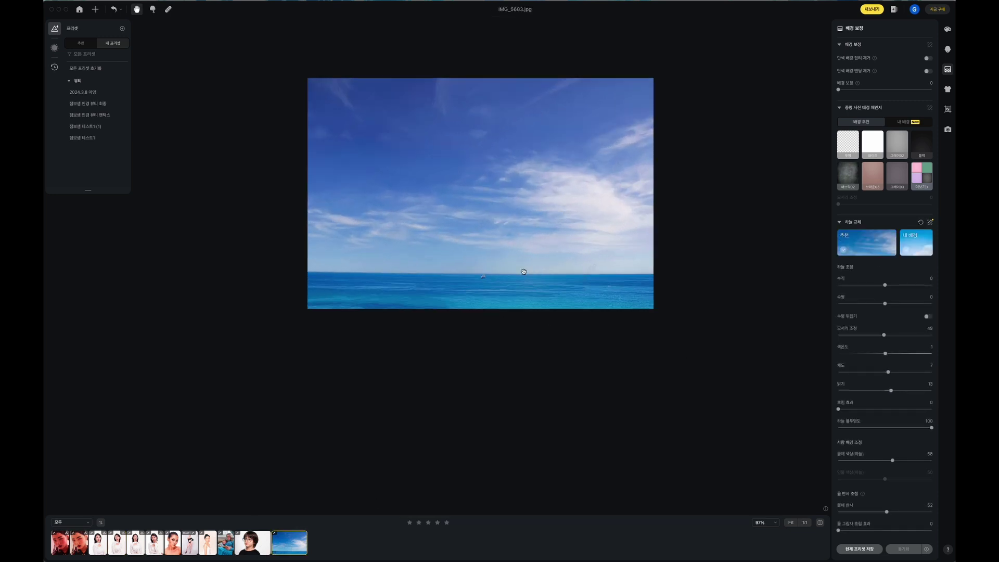
scroll(507, 328, "up", 3)
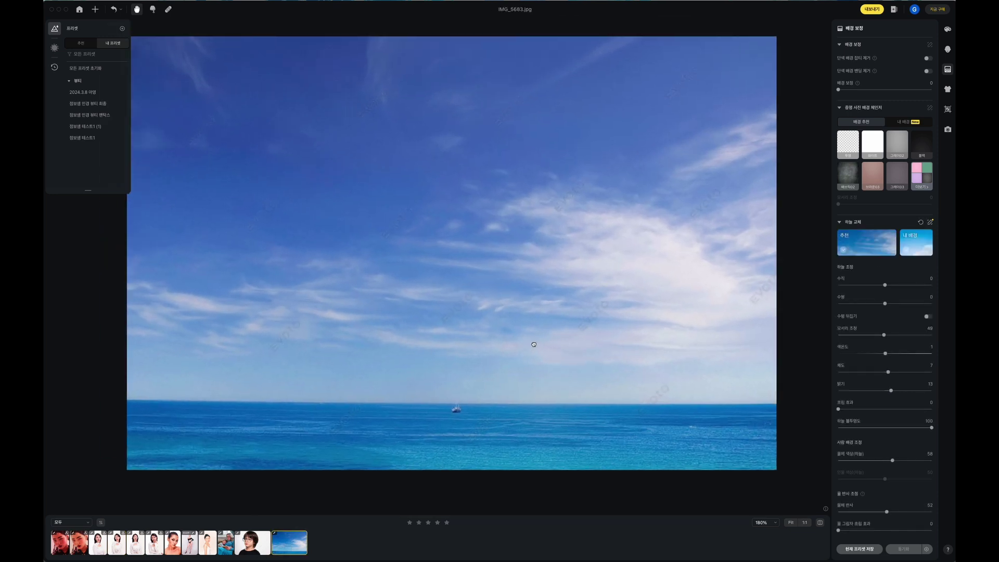
scroll(515, 325, "down", 1)
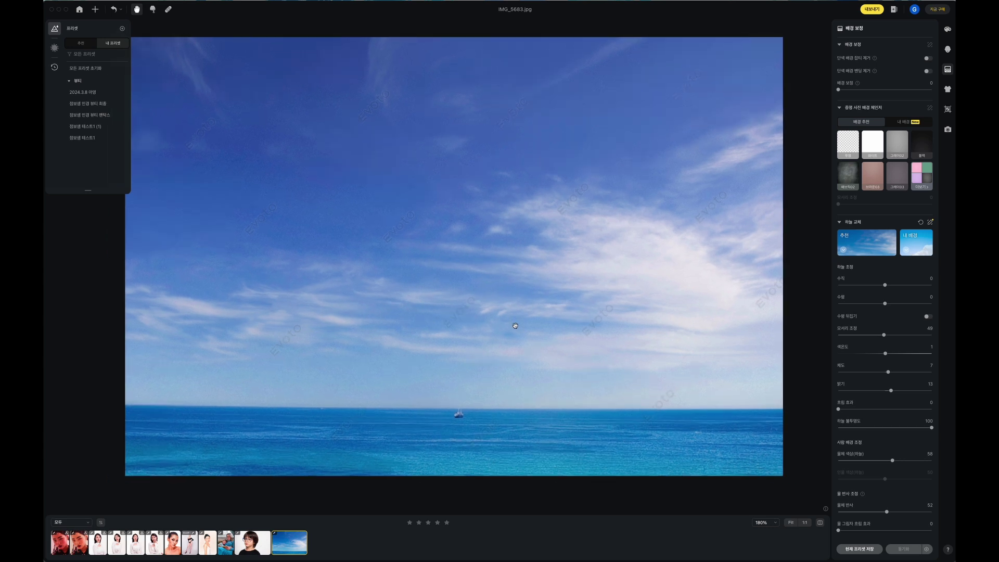